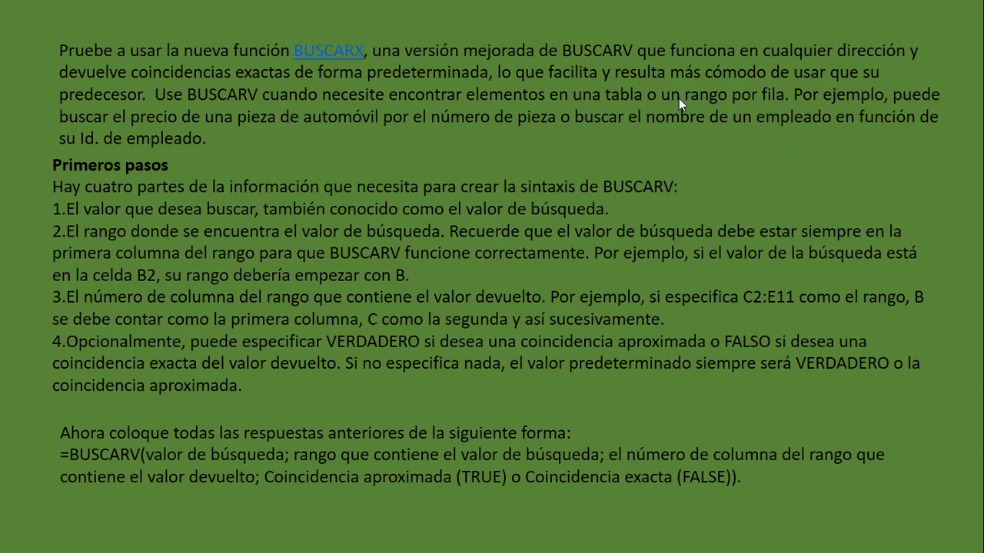
Leave the slide show, remove the stray text box, and change 'BUSCARX' to 'BUSCARV' in the opening paragraph.
key("Escape")
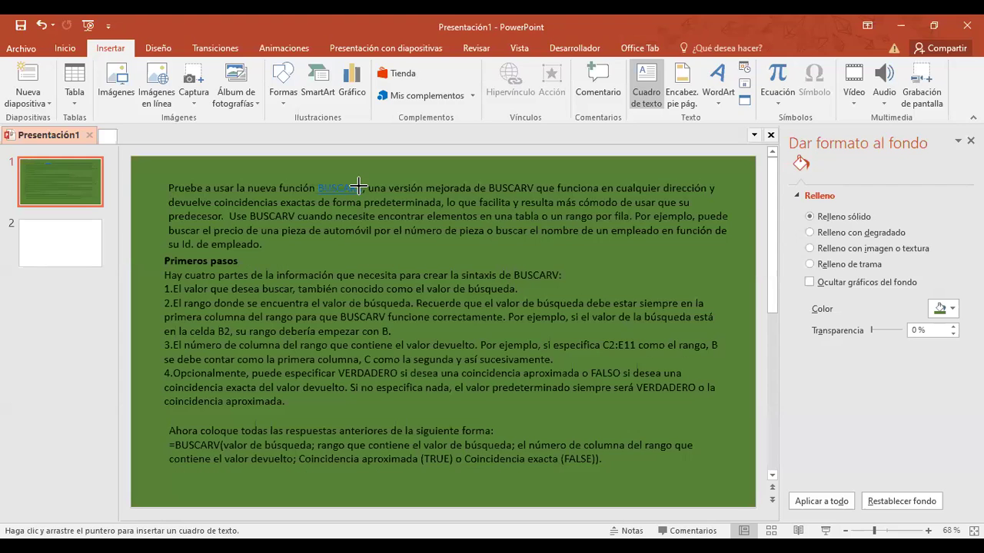
left_click(363, 189)
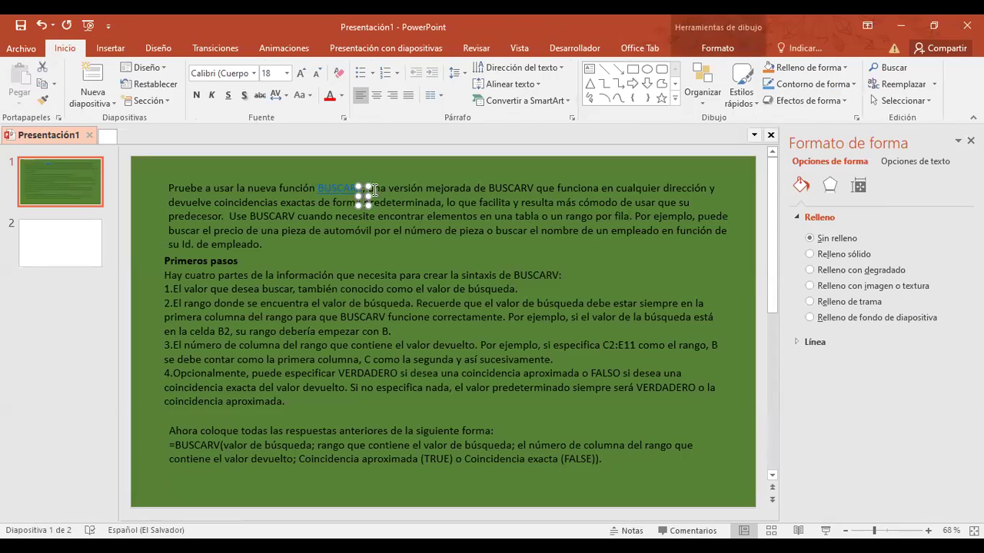
key("Delete")
left_click(358, 188)
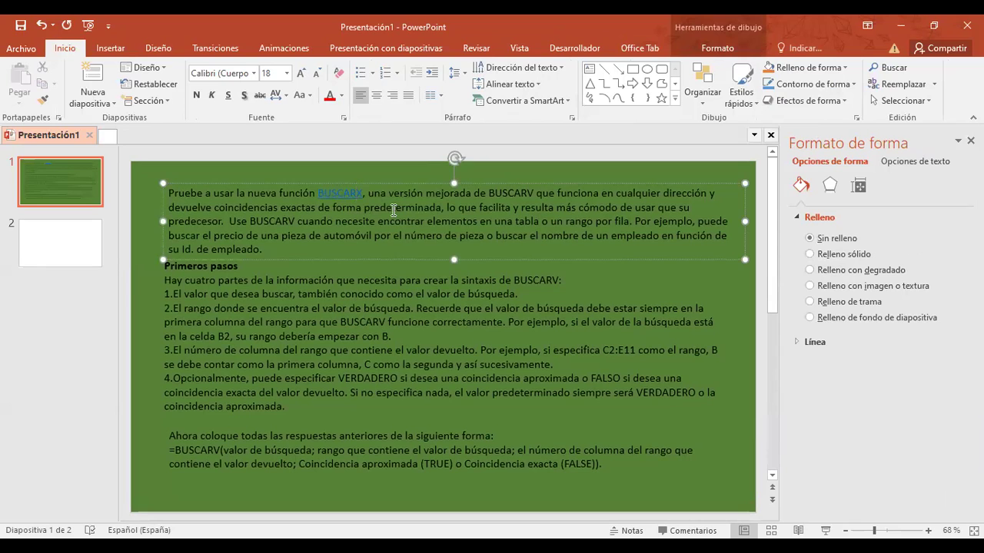
key("BackSpace")
type("V")
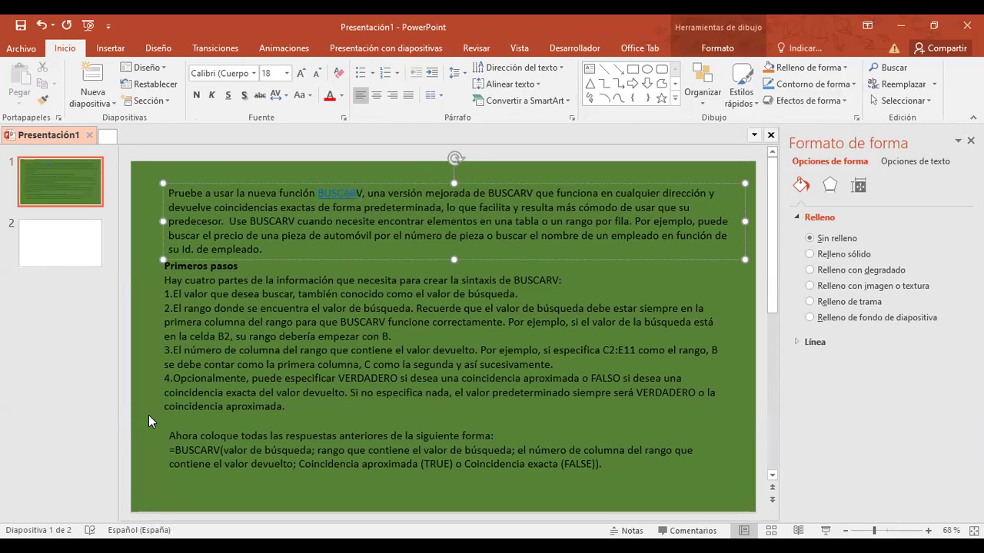
left_click(150, 415)
Run the slide show again through the BUSCARV explanation slide, then end it.
key("F5")
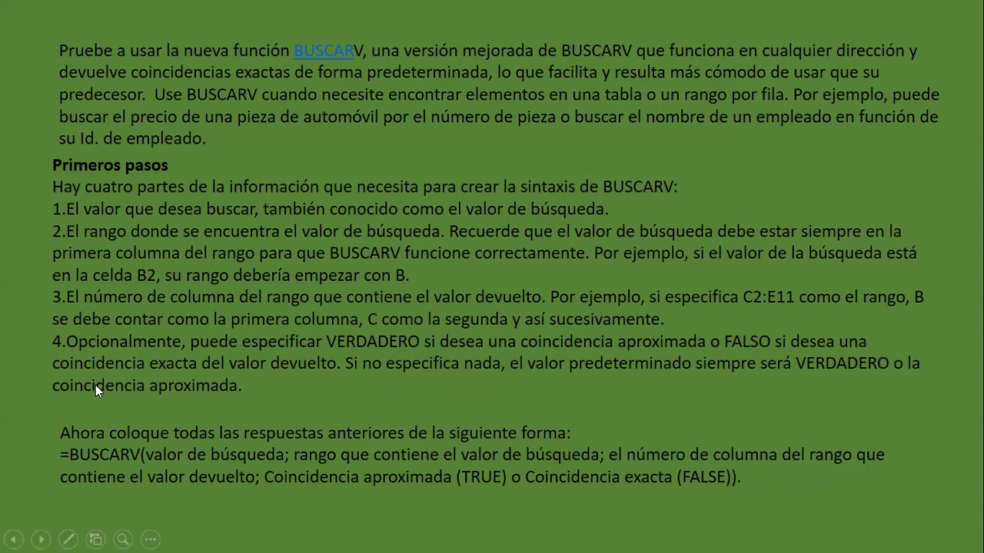
key("Escape")
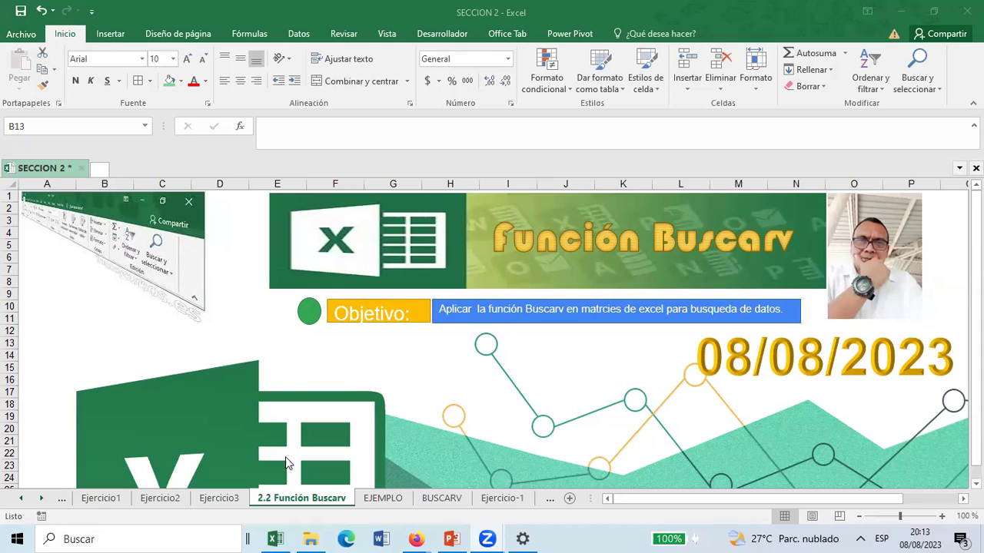
Bring the Excel workbook forward on its EJEMPLO sheet.
left_click(372, 506)
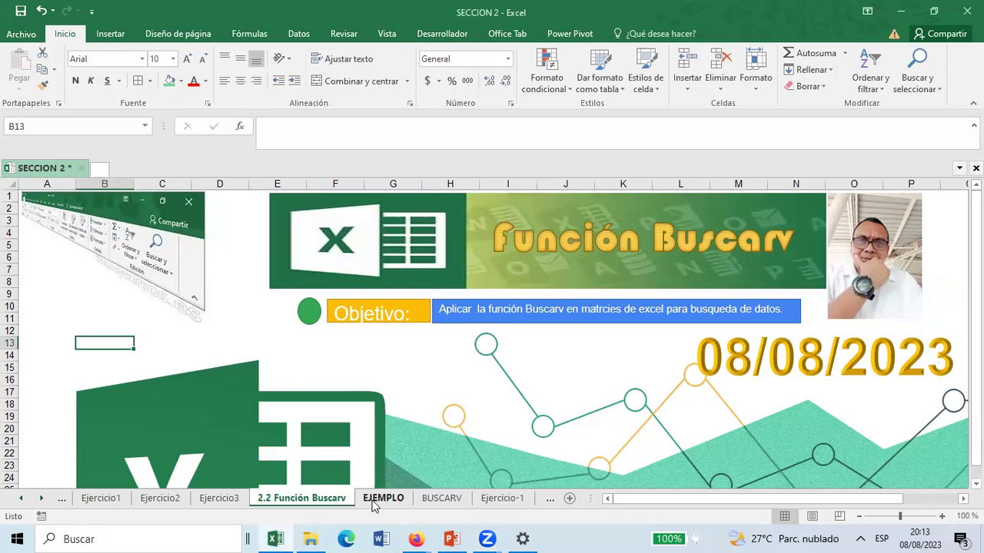
left_click(377, 500)
left_click(438, 390)
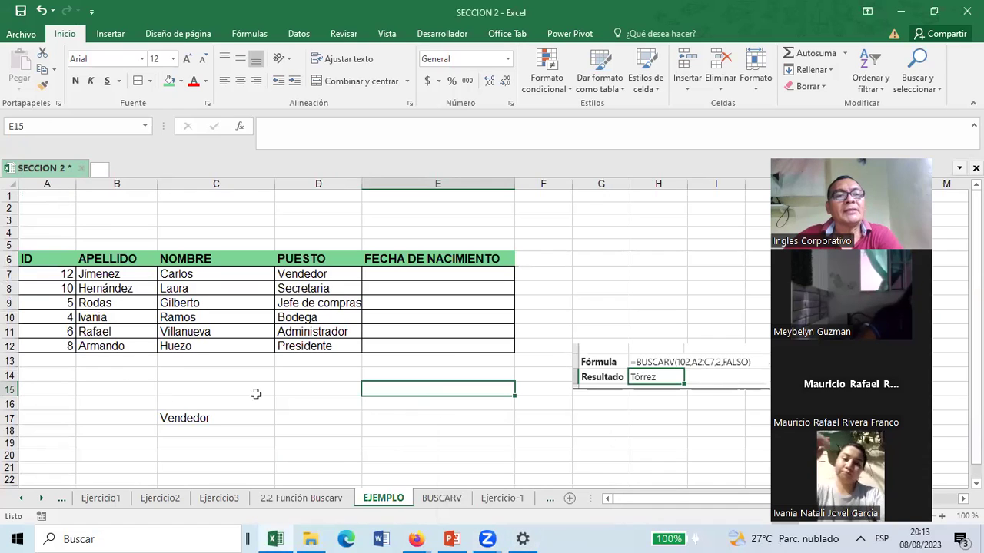
Point out the ID, APELLIDO, NOMBRE, PUESTO and FECHA DE NACIMIENTO headers, then select the formula cell C17.
left_click(40, 259)
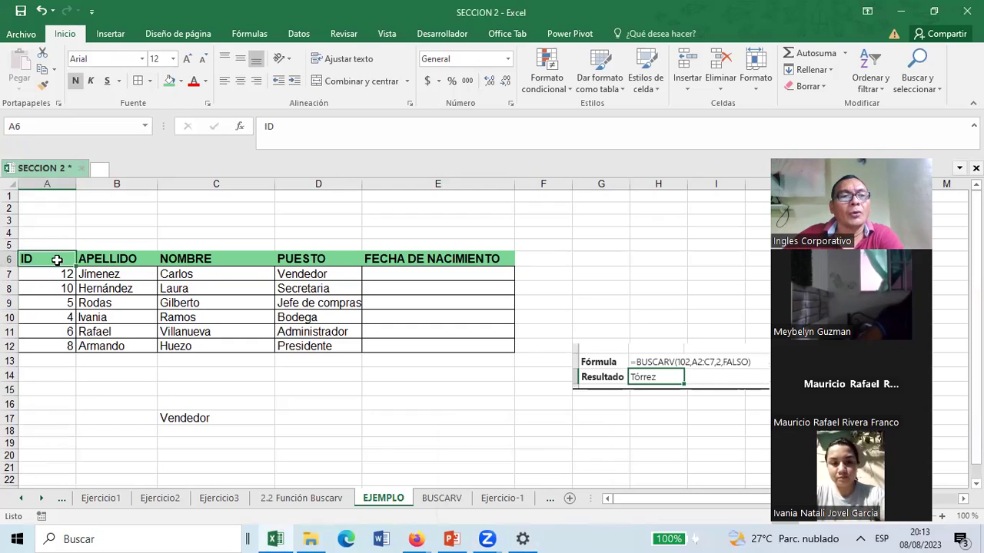
left_click(101, 258)
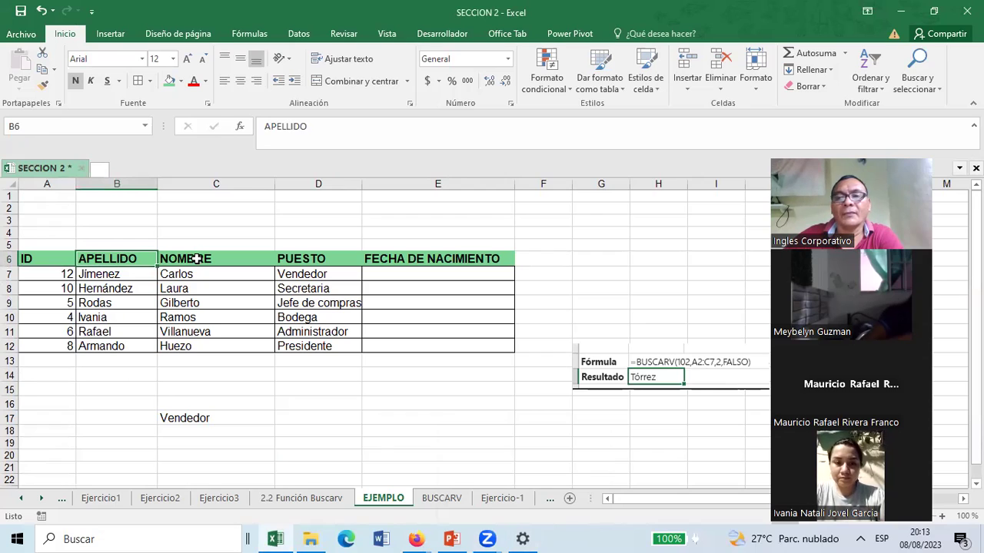
left_click(197, 259)
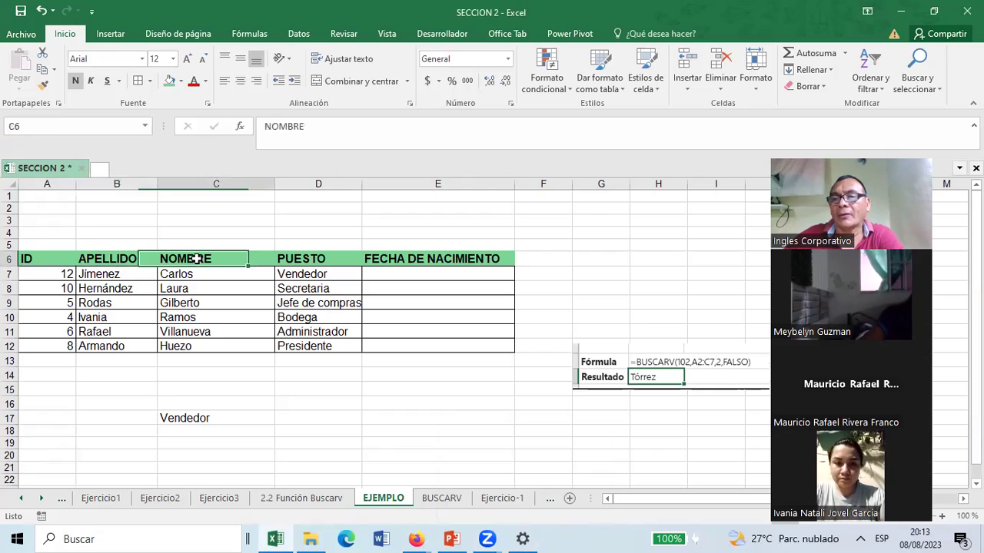
left_click(319, 260)
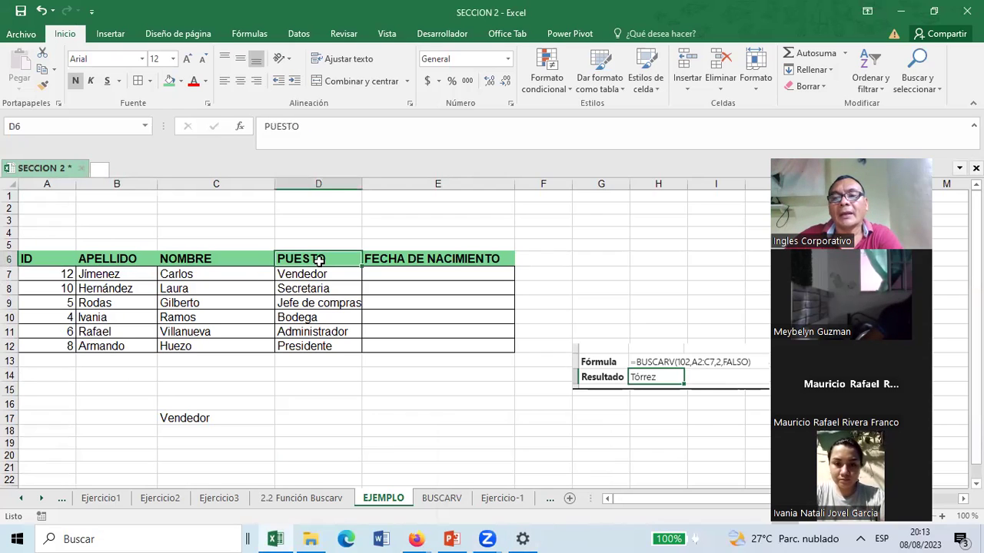
left_click(389, 260)
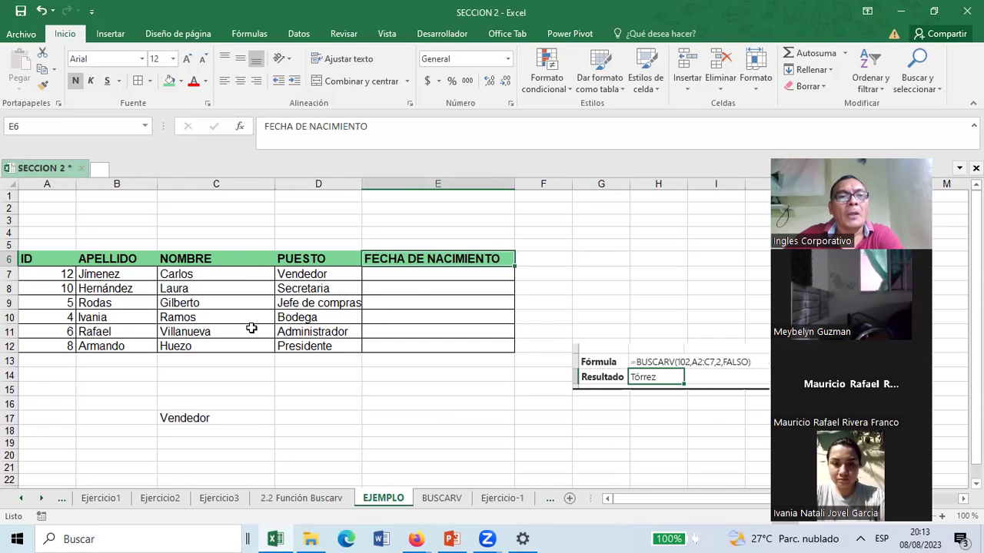
left_click(197, 415)
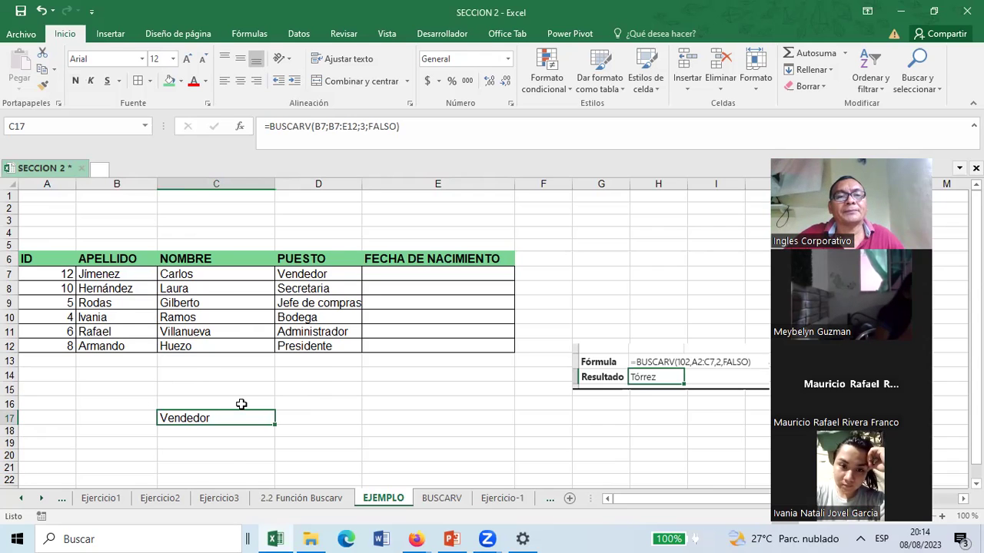
Zoom to 115% and select the =BUSCARV(B7;B7:E12;3;FALSO) text in the formula bar.
scroll(241, 404, "up", 1)
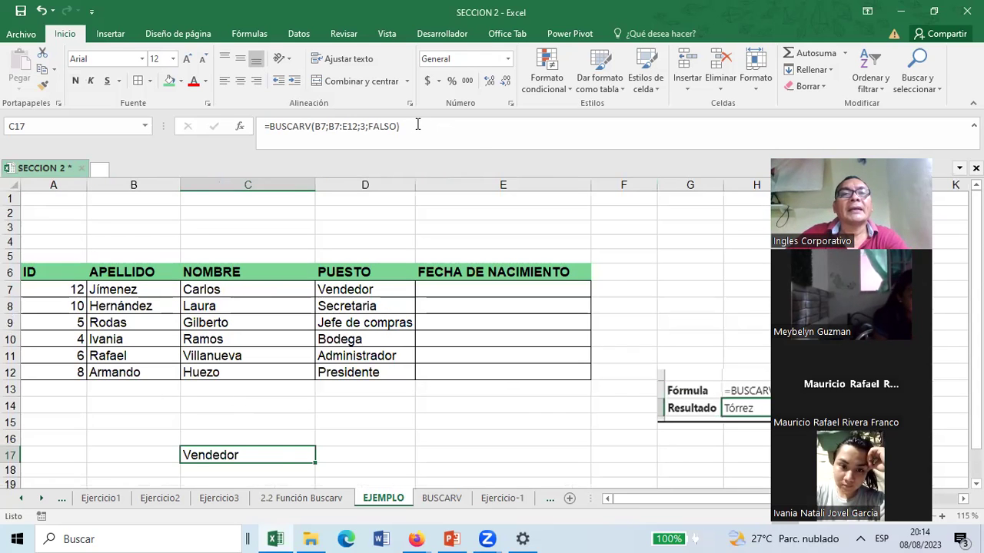
left_click_drag(407, 126, 264, 126)
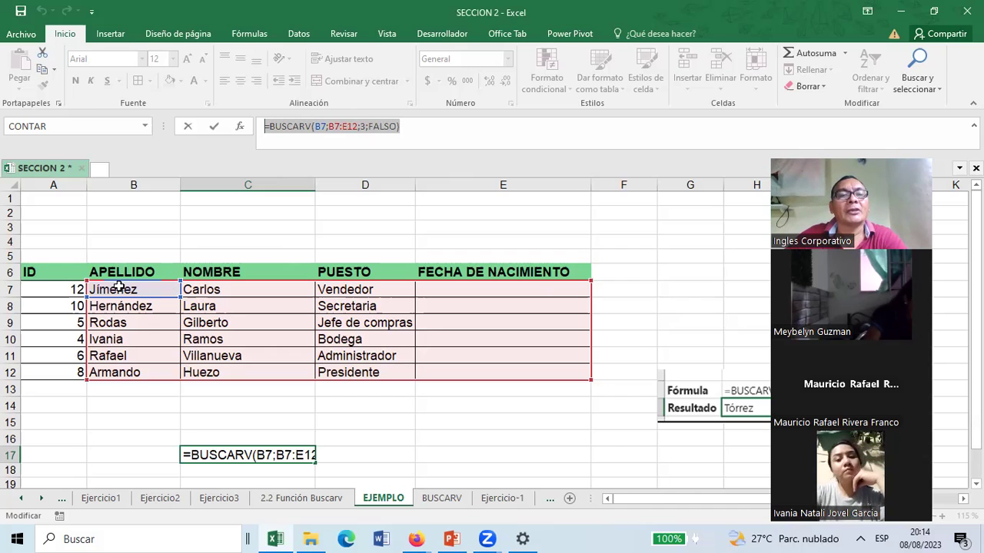
Change C17's lookup value from B7 to B17, making it =BUSCARV(B17;B7:E12;3;FALSO).
left_click(315, 126)
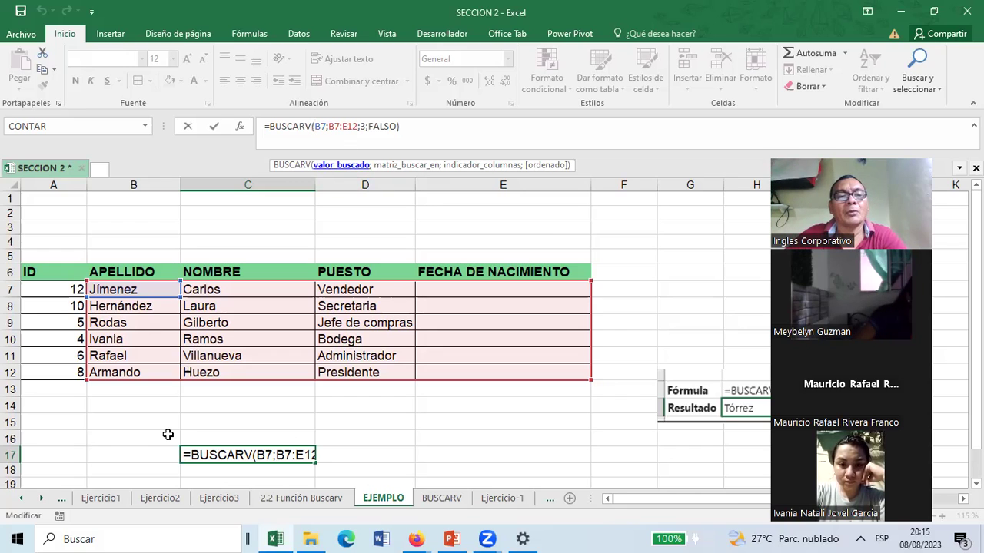
key("Return")
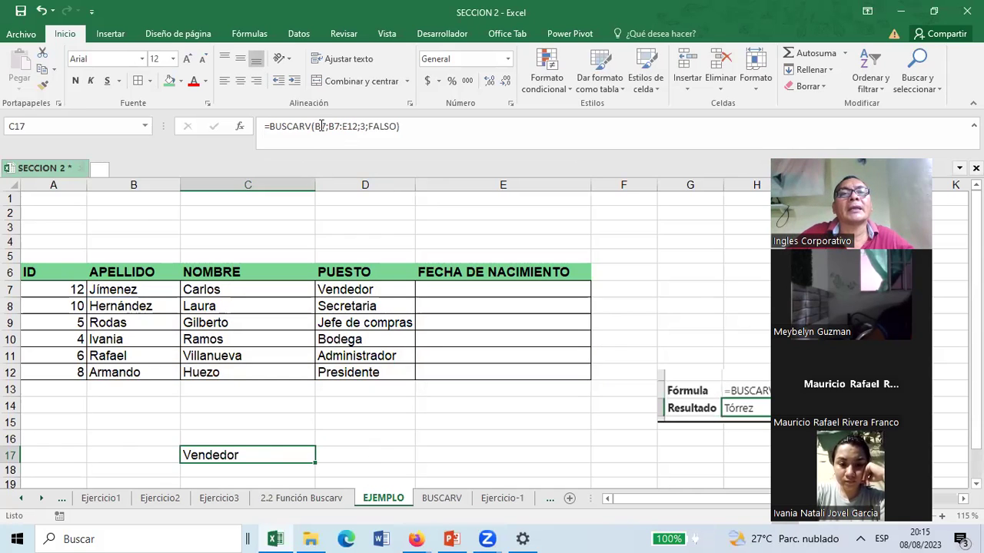
key("F2")
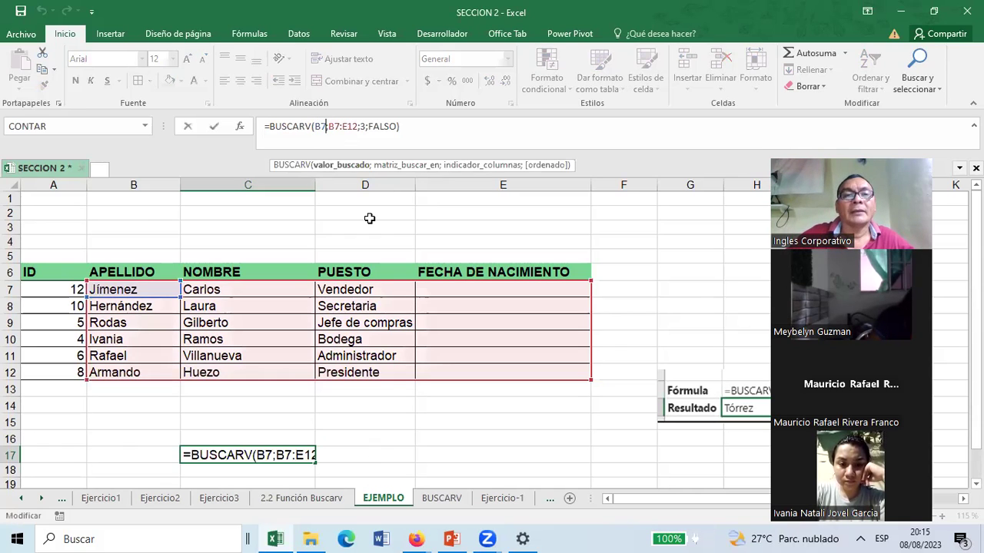
key("BackSpace")
key("BackSpace")
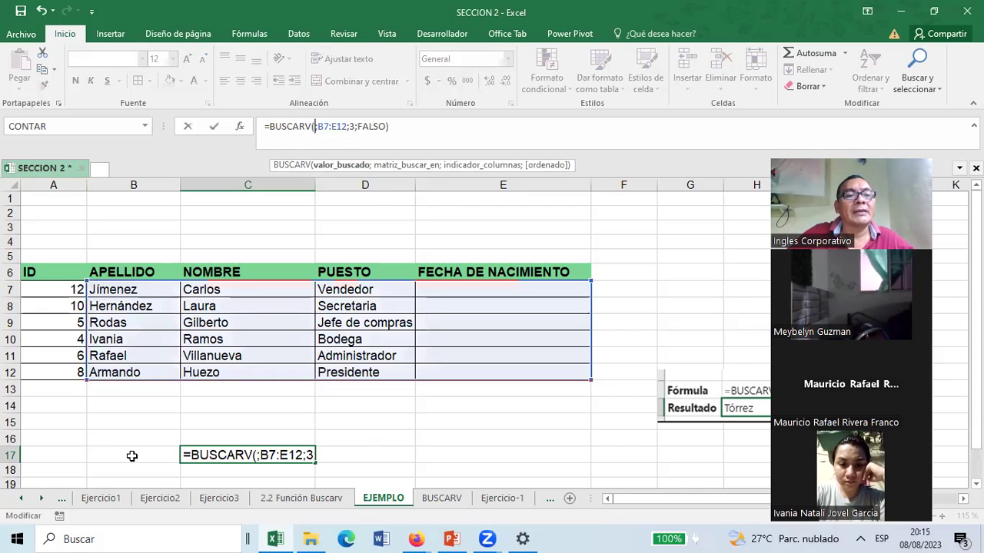
left_click(133, 456)
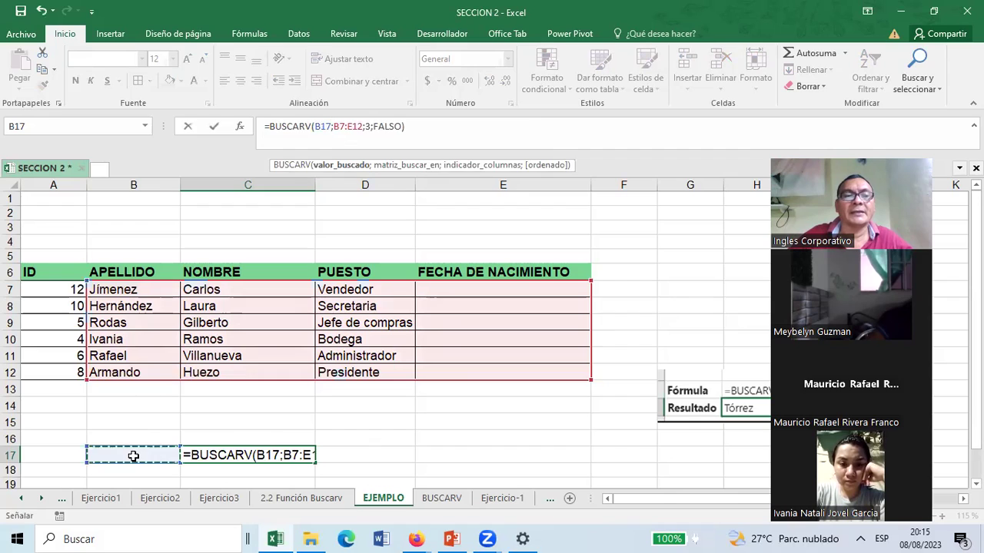
key("Return")
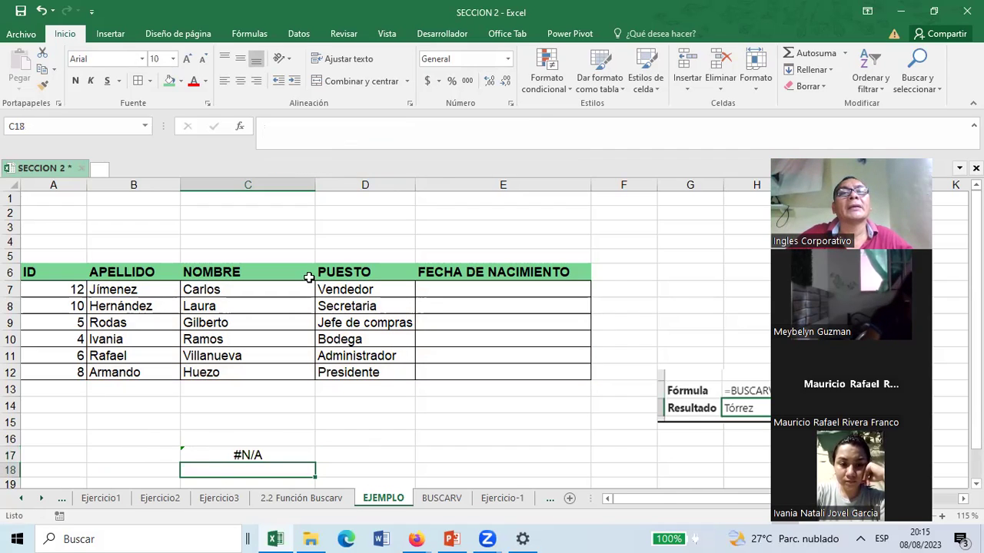
Give the lookup input cell B17 a green fill.
key("Up")
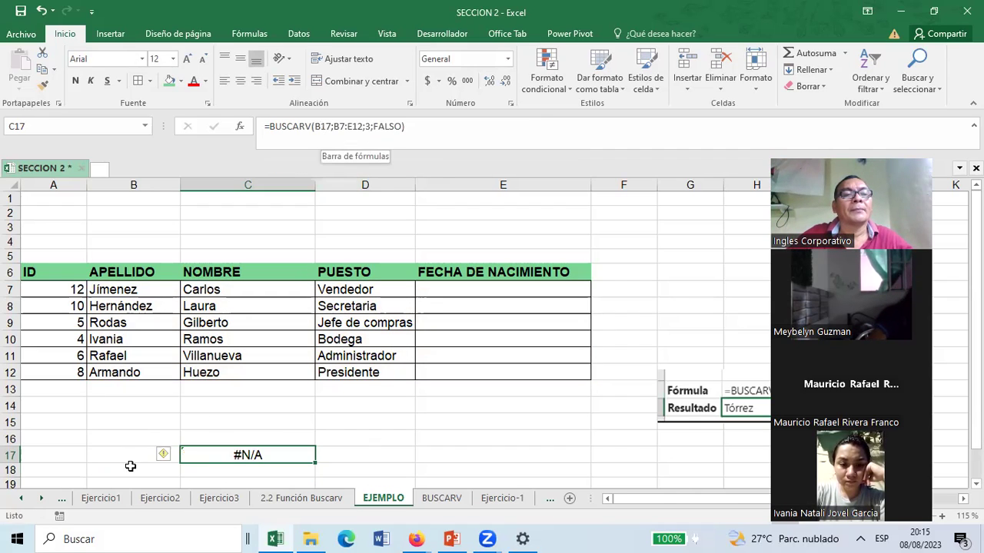
left_click(121, 453)
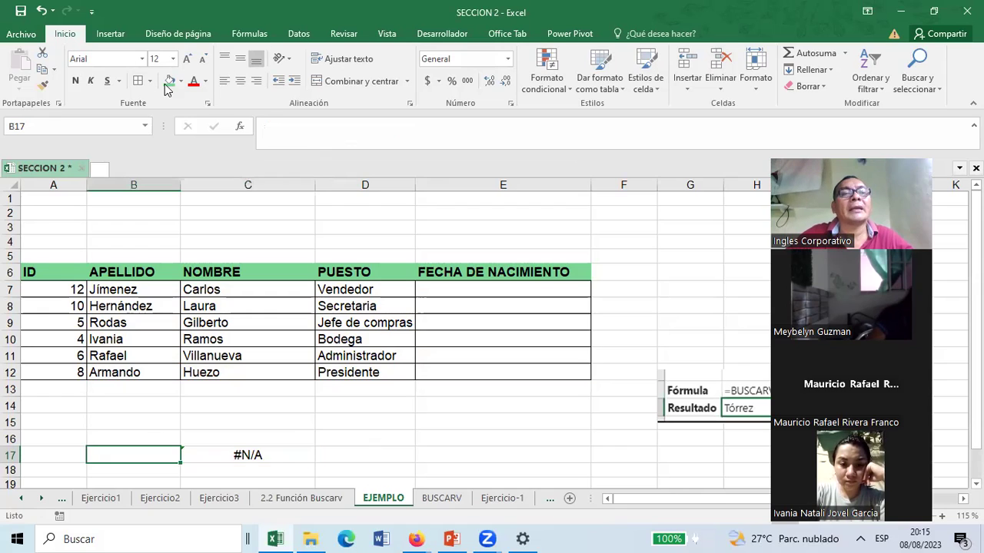
left_click(170, 81)
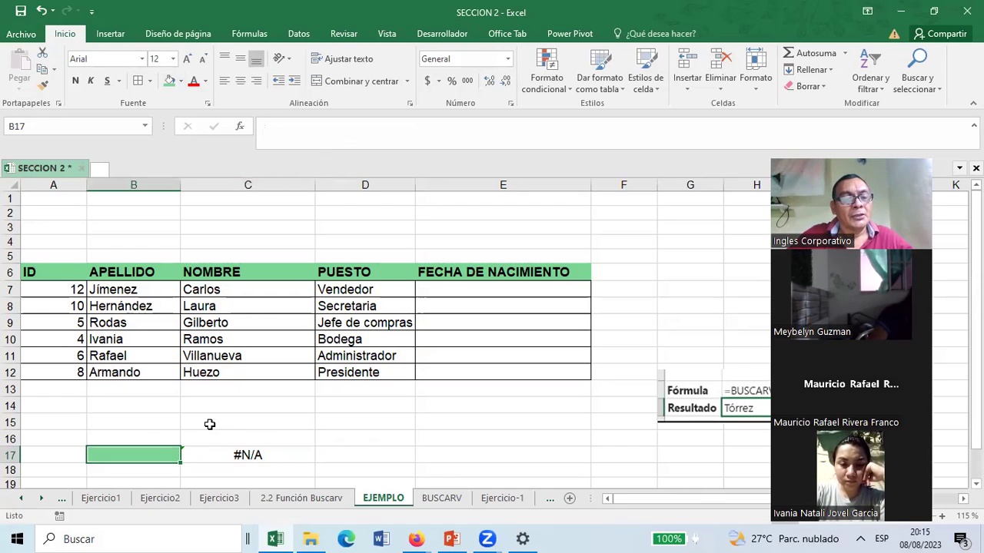
Try the ID 12 in B17, then clear it and compare against the surname in B7.
type("12")
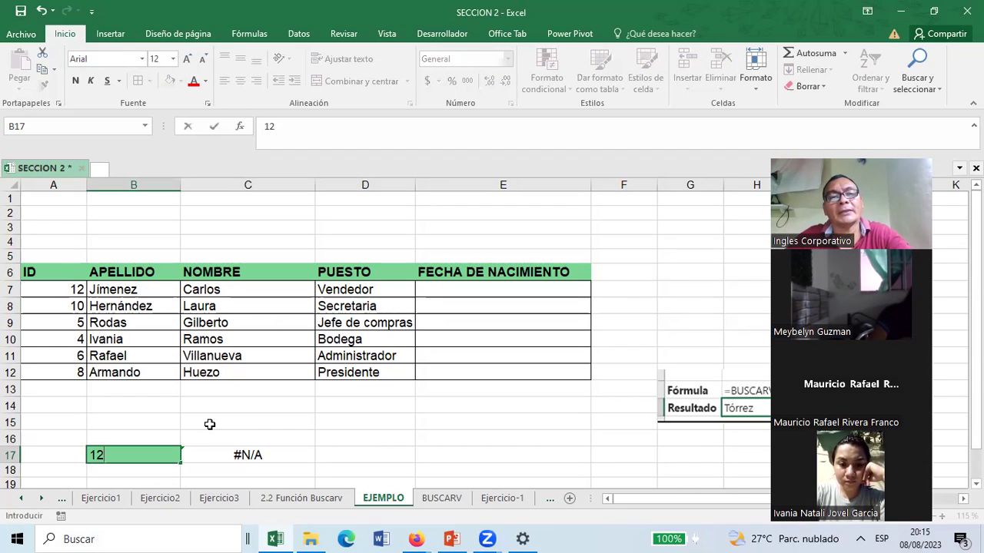
key("Return")
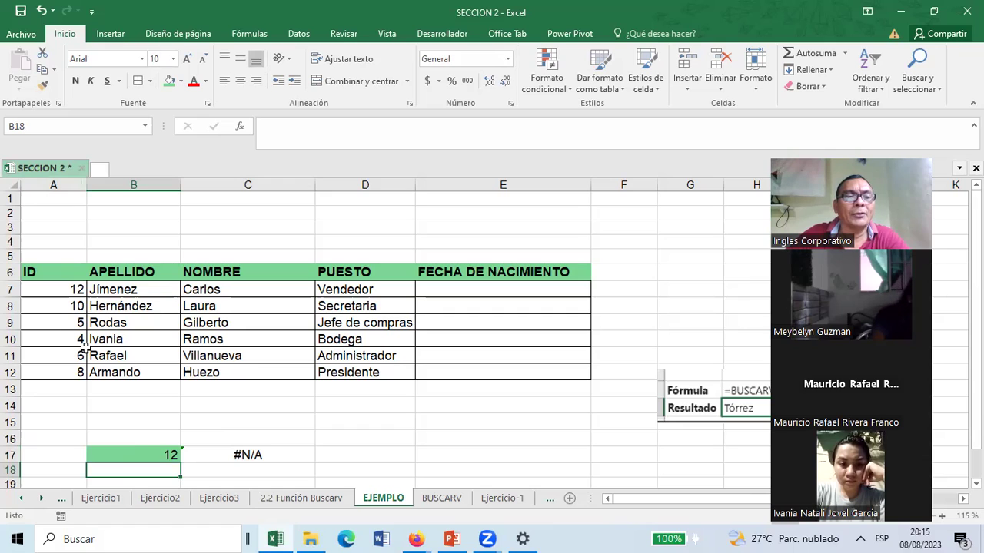
left_click(153, 454)
key("Delete")
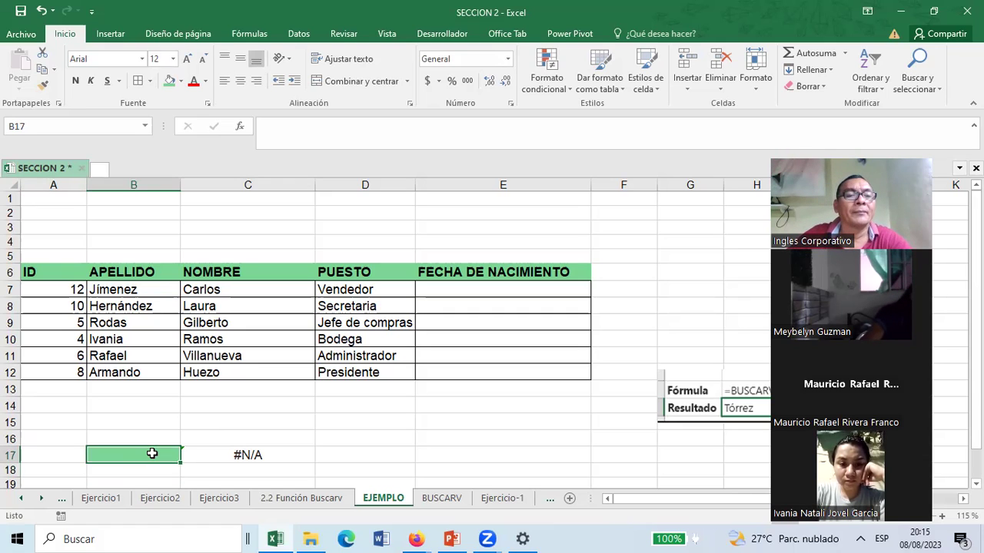
left_click(113, 295)
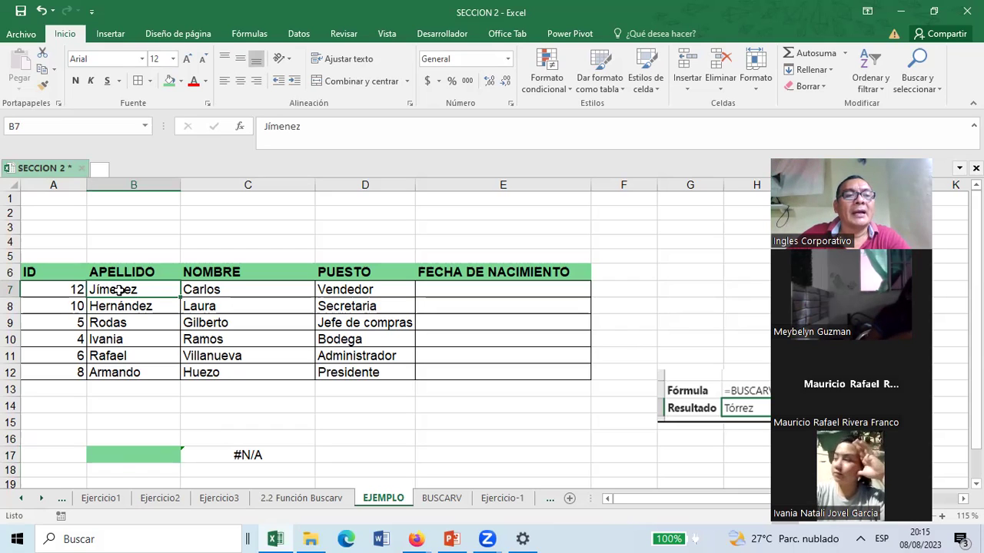
left_click(125, 457)
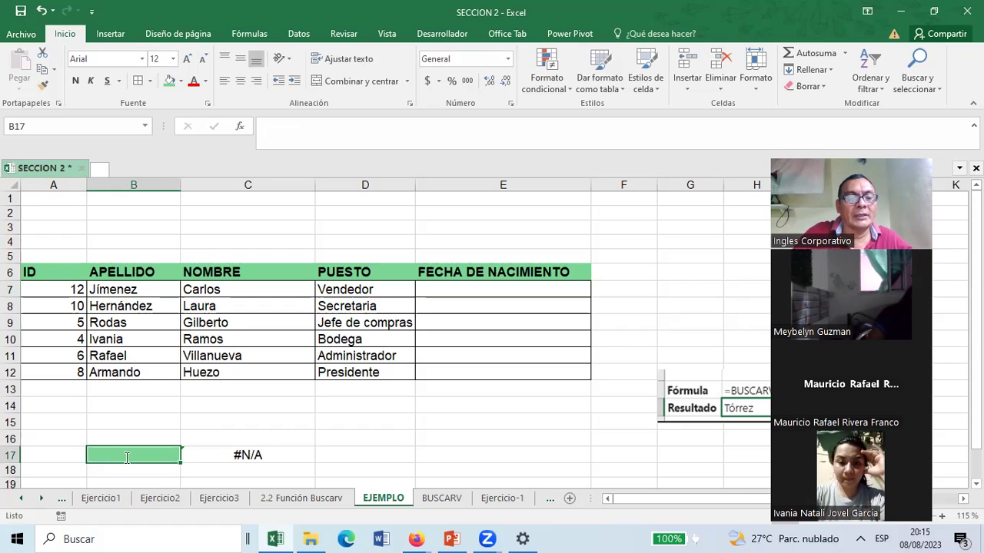
Enter the surname Rodas in B17 and check that C17 returns Jefe de compras.
type("rOD")
key("BackSpace")
key("BackSpace")
key("BackSpace")
type("Ro")
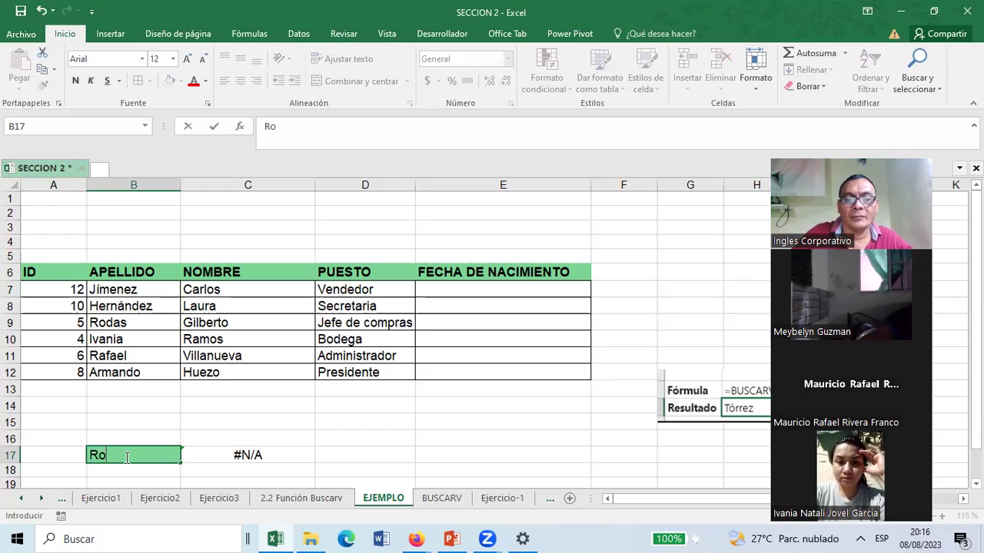
type("das")
key("Return")
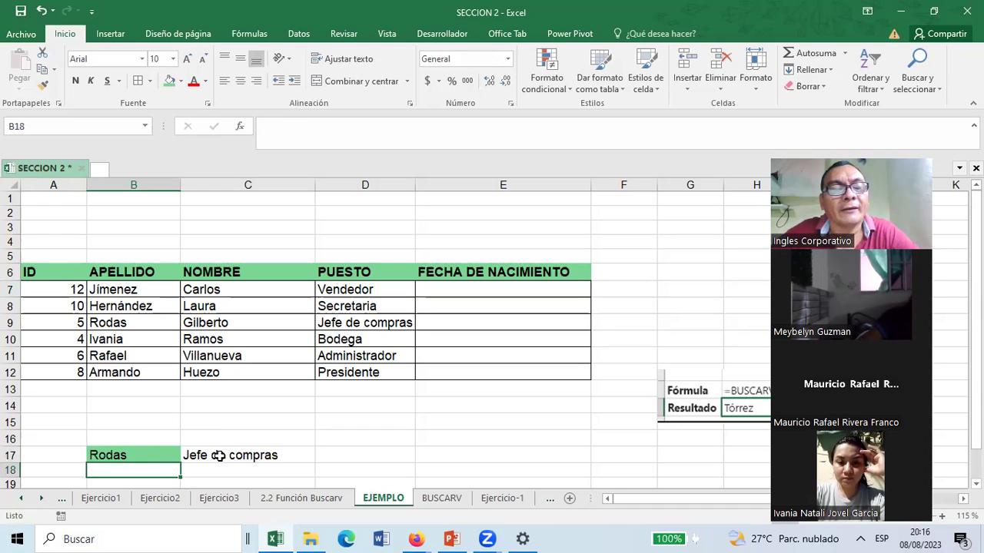
left_click(191, 454)
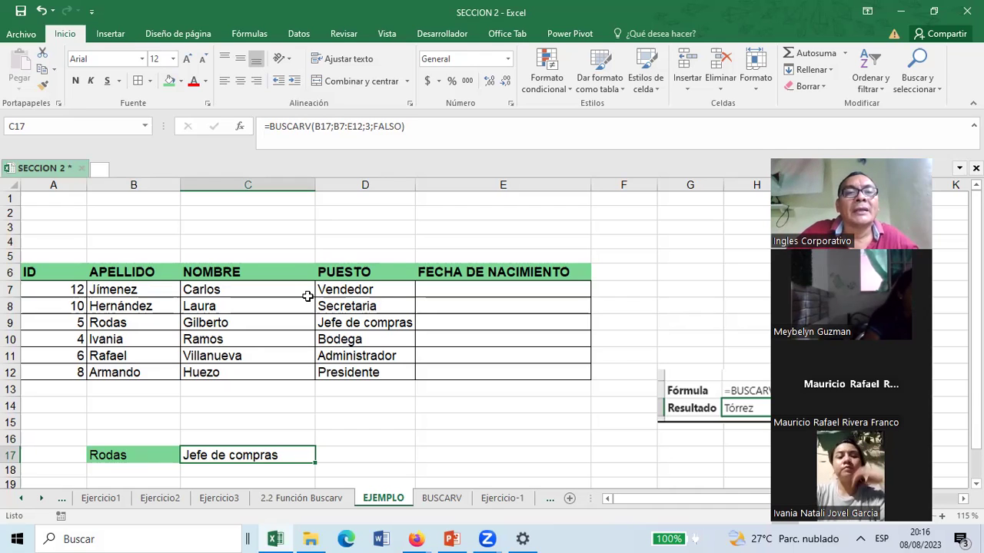
Apply a green fill to D4:D14, highlighting the PUESTO column.
left_click(336, 240)
left_click_drag(374, 412, 372, 407)
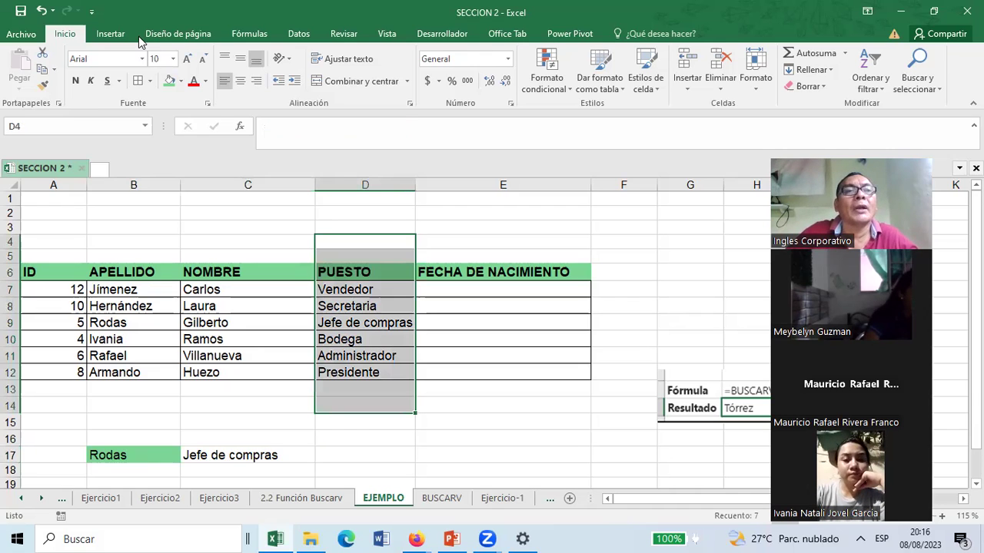
left_click(180, 83)
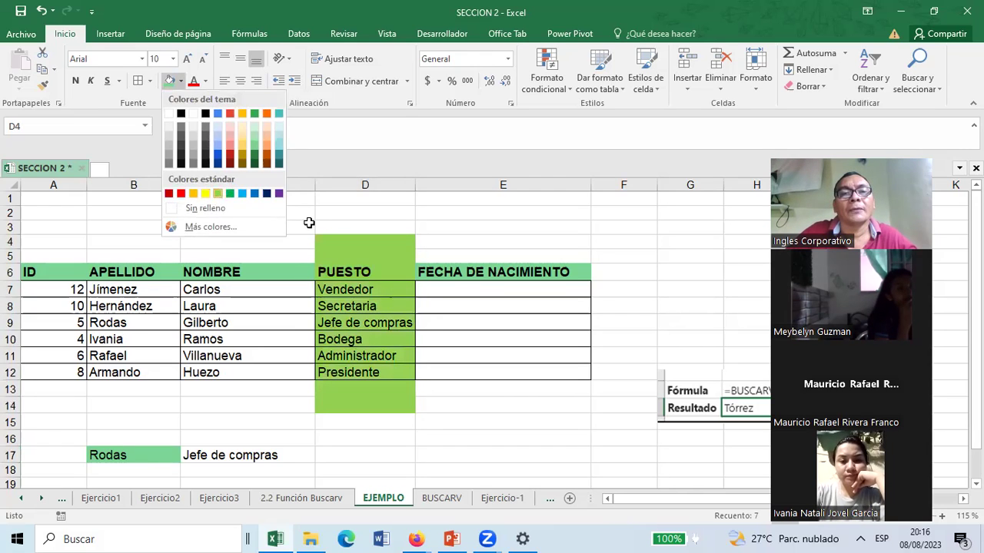
key("Escape")
left_click(661, 244)
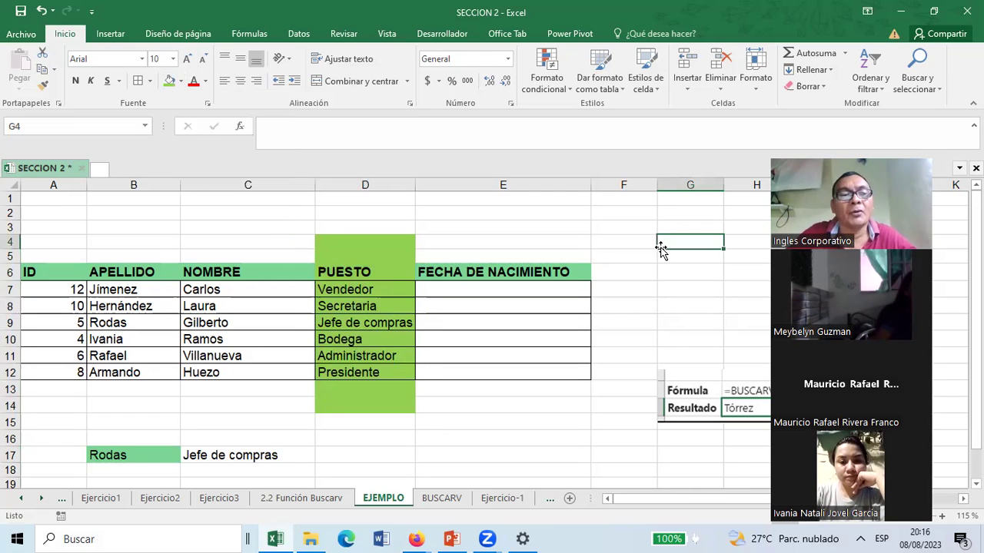
left_click(132, 452)
Replace Rodas in B17 with Rafael, then with Armando, so C17 returns Presidente.
key("Delete")
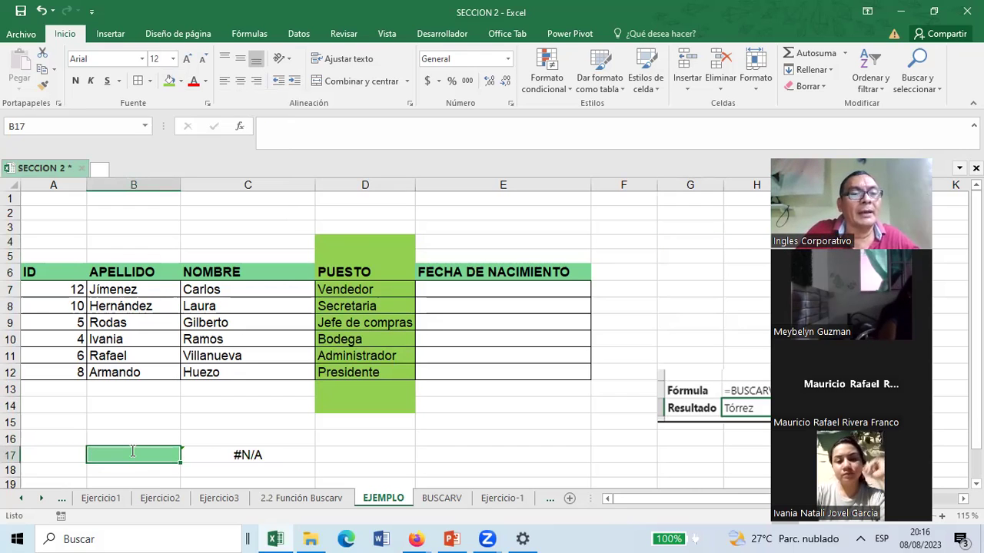
type("Rafa")
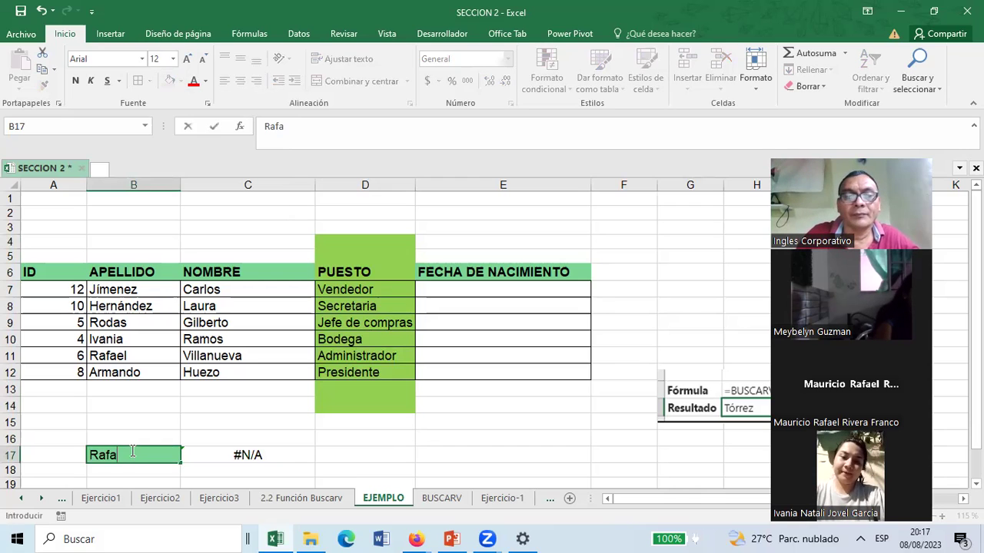
type("el")
key("Return")
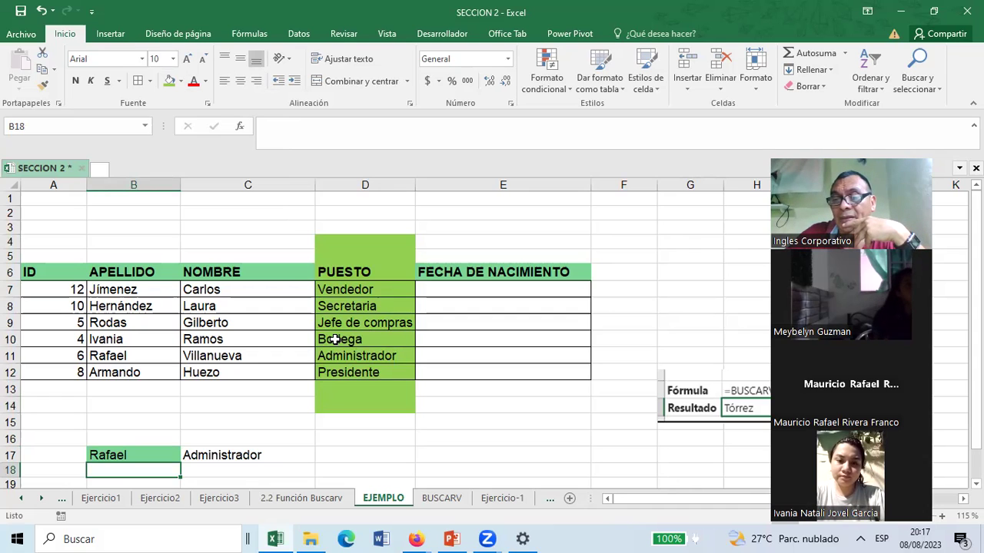
left_click(120, 456)
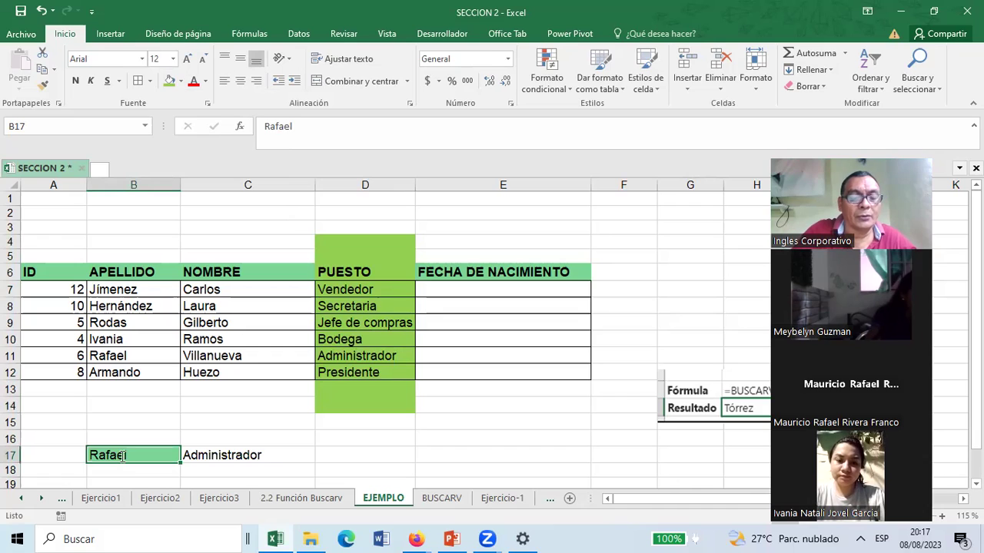
type("Armad")
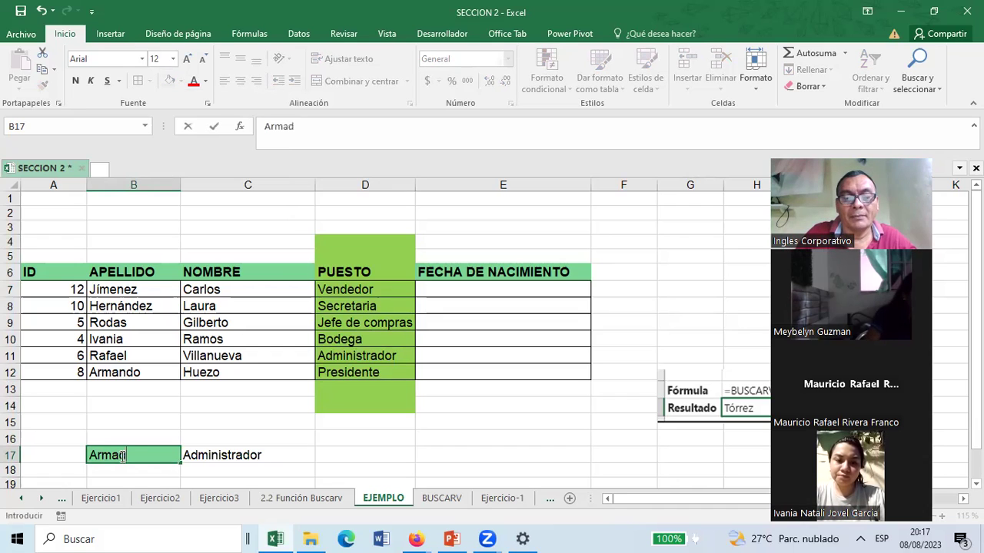
key("BackSpace")
type("ndo")
key("Return")
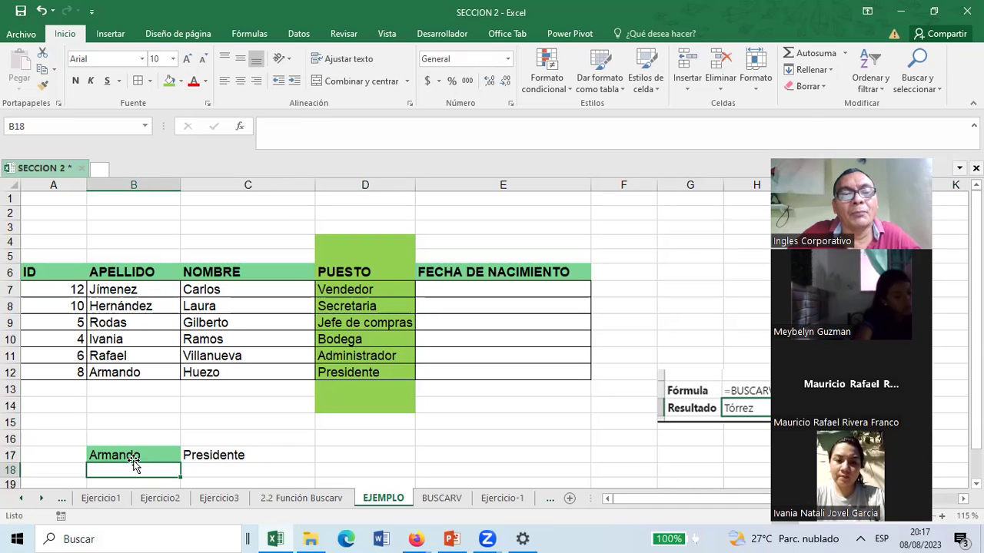
Enter birth dates 01/01/1990 in E7 and 02/05/1980 in E8, then recheck C17.
left_click(464, 293)
type("01/")
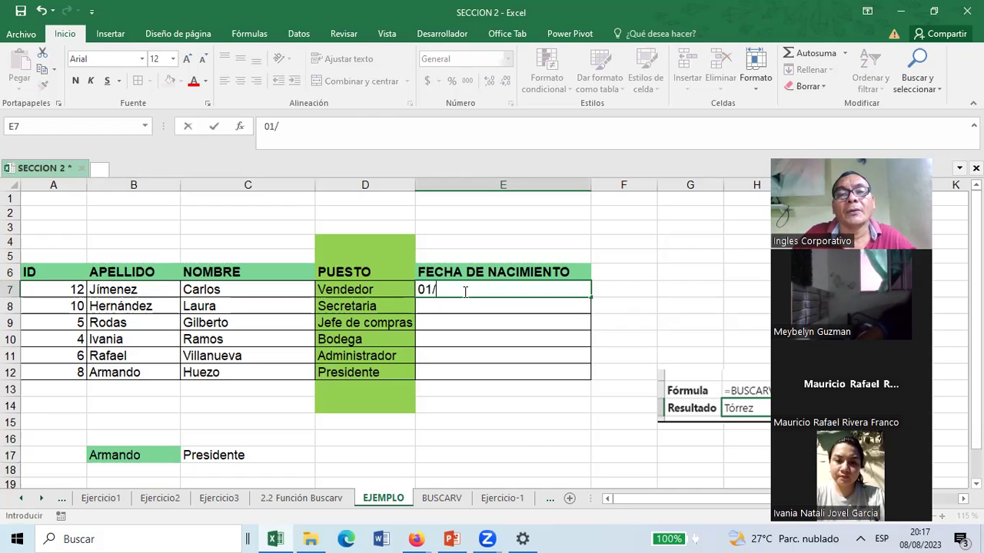
type("01")
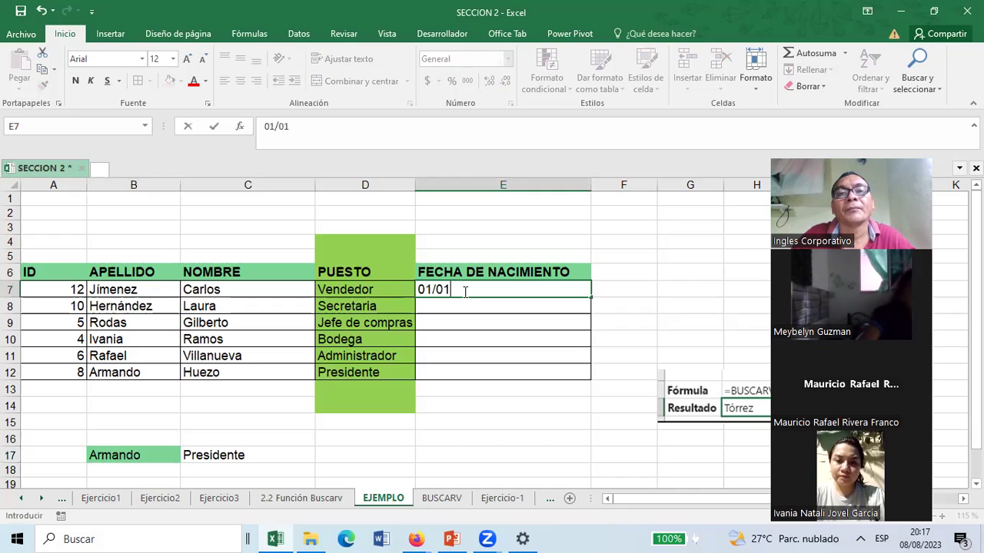
type("/1990")
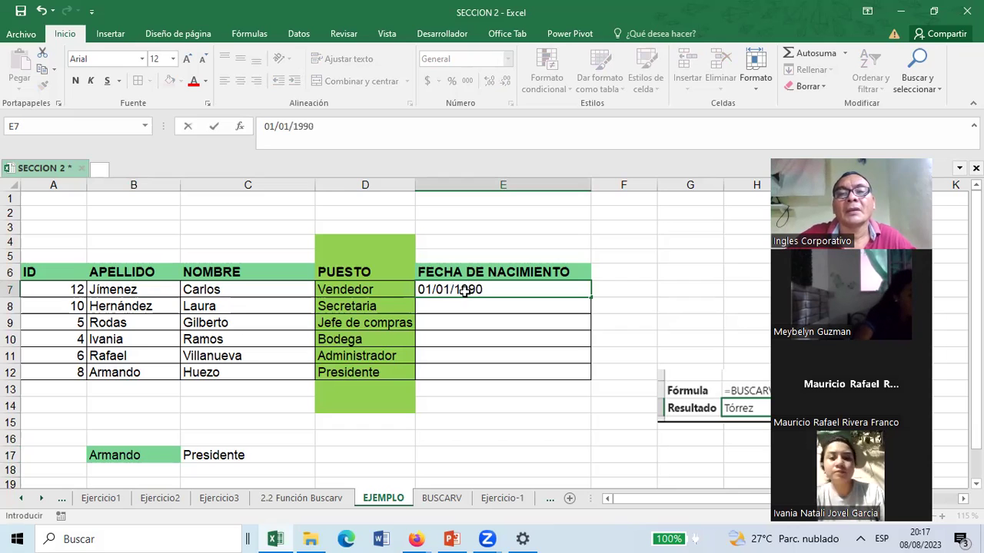
key("Return")
type("0")
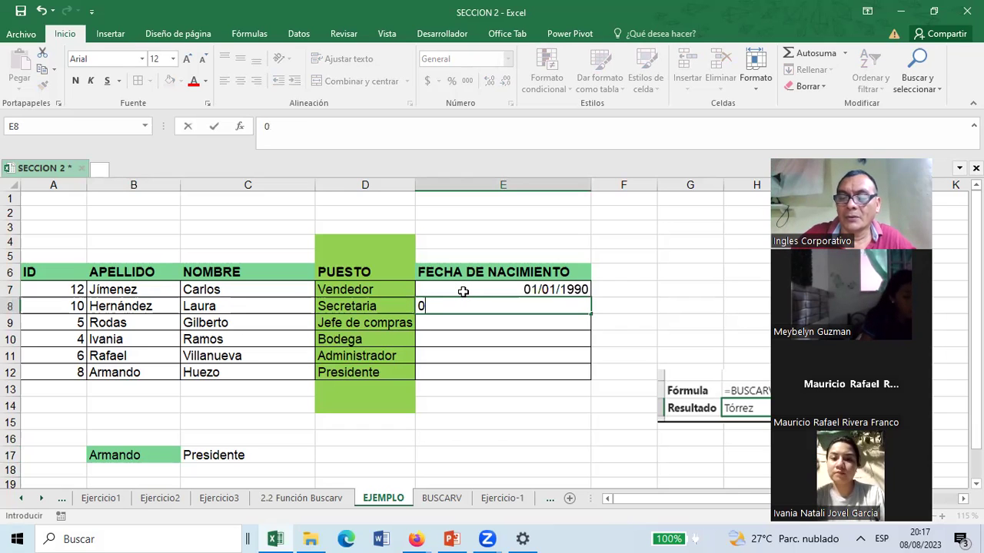
type("2/05/")
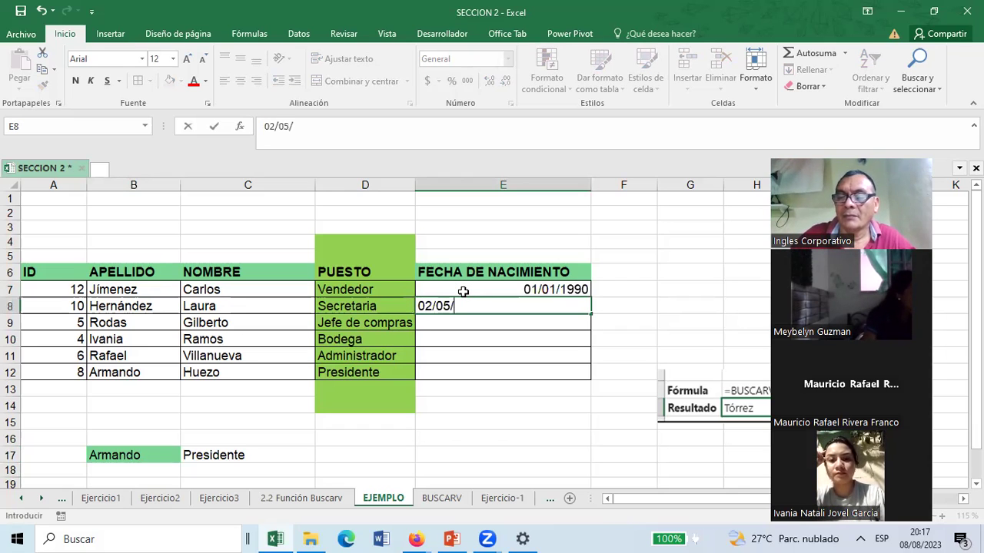
type("1980")
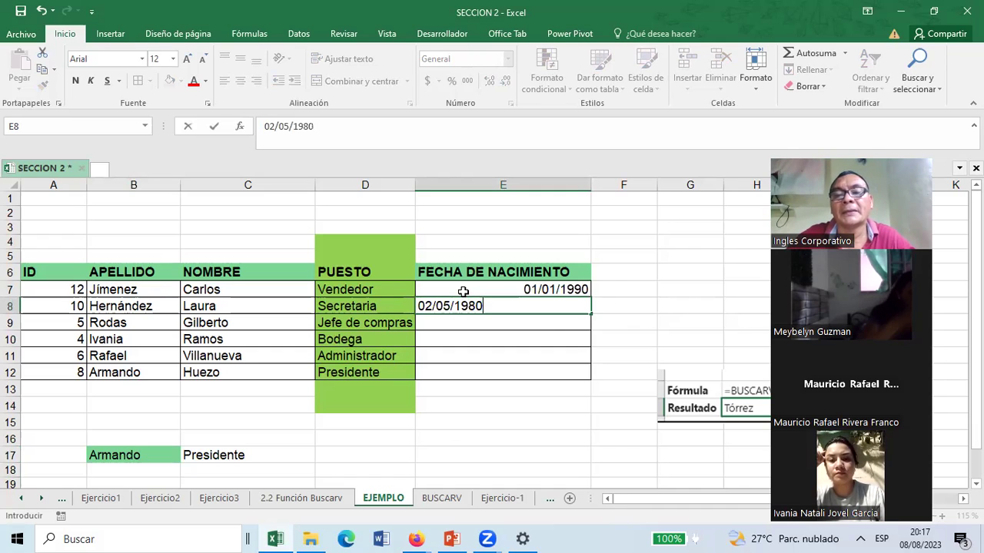
key("Return")
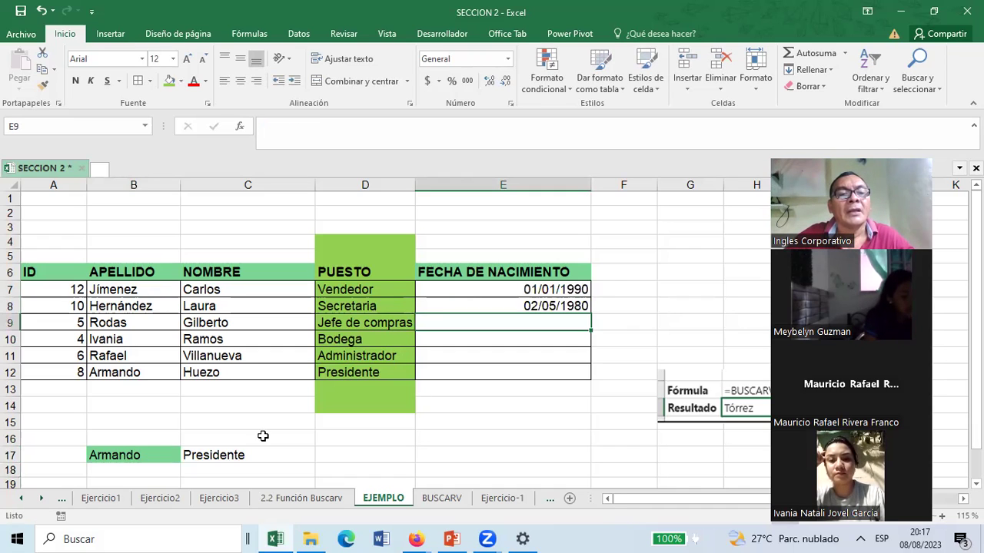
left_click(202, 455)
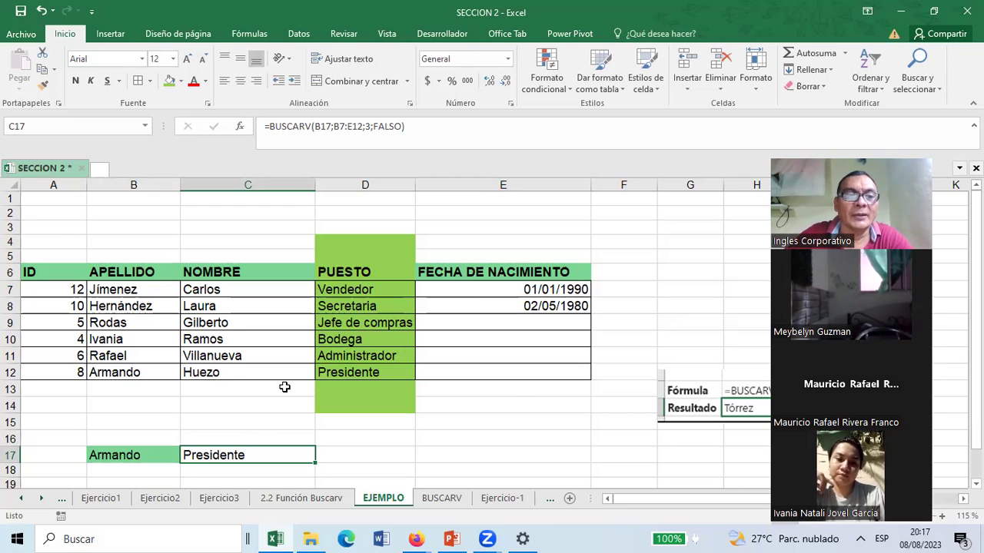
left_click_drag(126, 269, 118, 371)
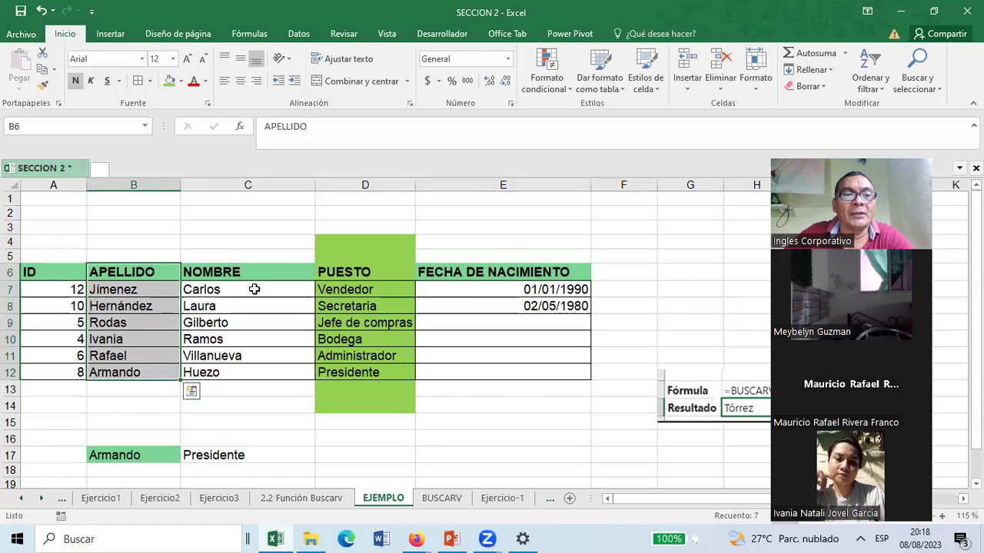
left_click_drag(230, 374, 231, 375)
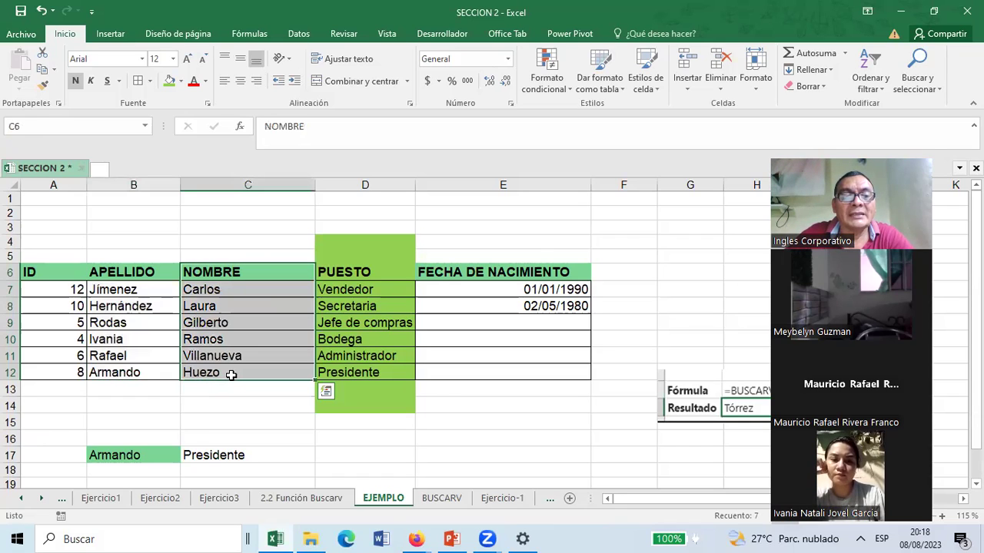
left_click(209, 456)
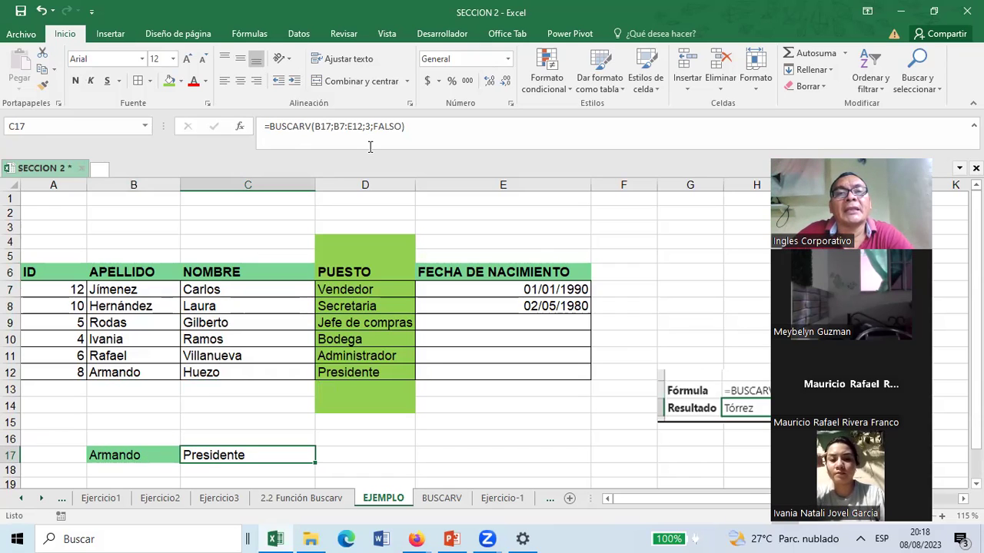
Change C17's lookup column index from 3 to 4, giving =BUSCARV(B17;B7:E12;4;) for the birth date.
key("F2")
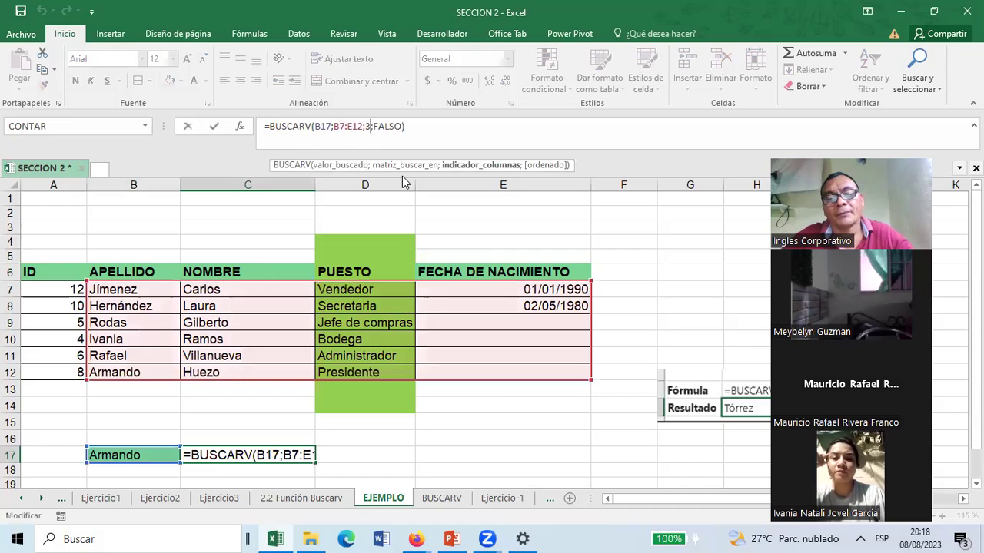
key("BackSpace")
type("4")
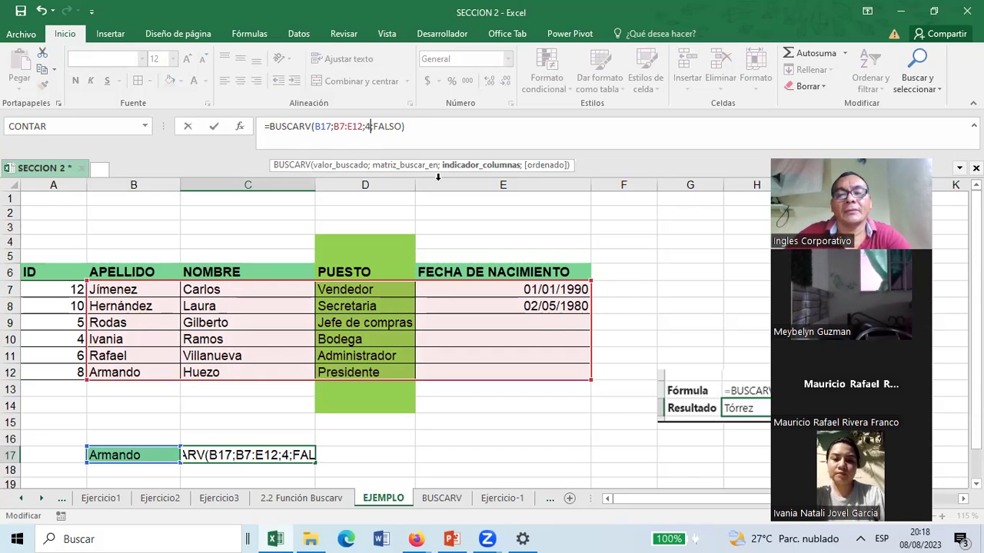
key("Right")
key("Delete")
key("Delete")
key("Delete")
type("F")
key("BackSpace")
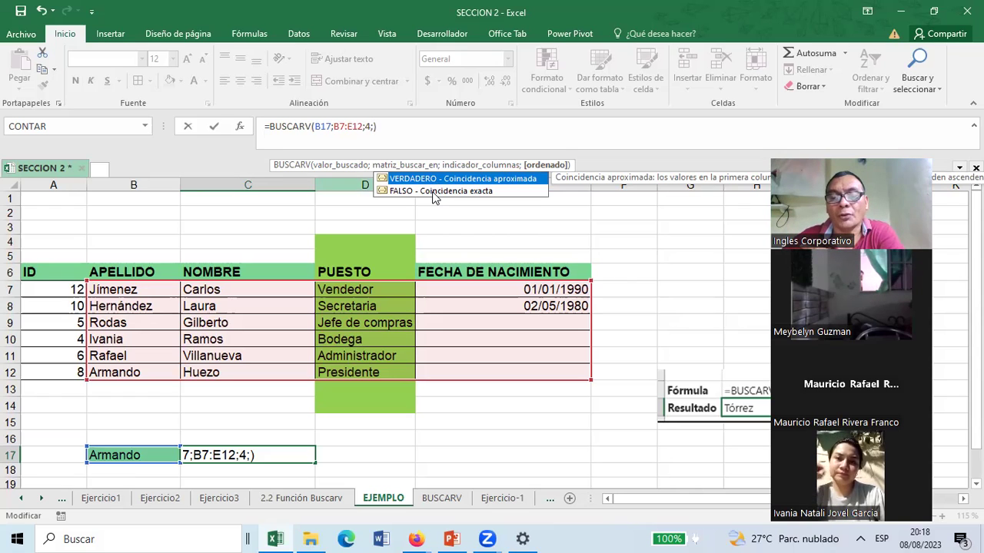
key("Return")
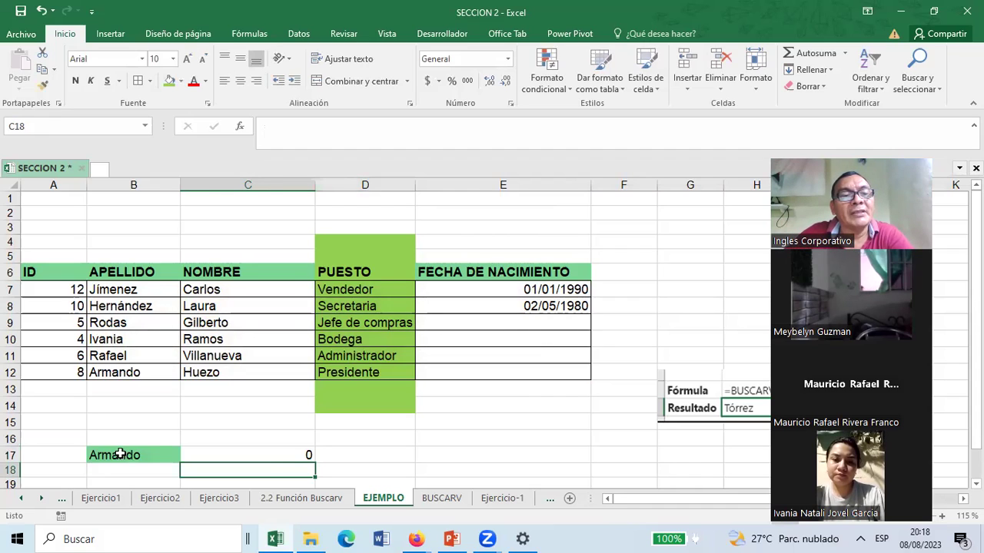
left_click(155, 450)
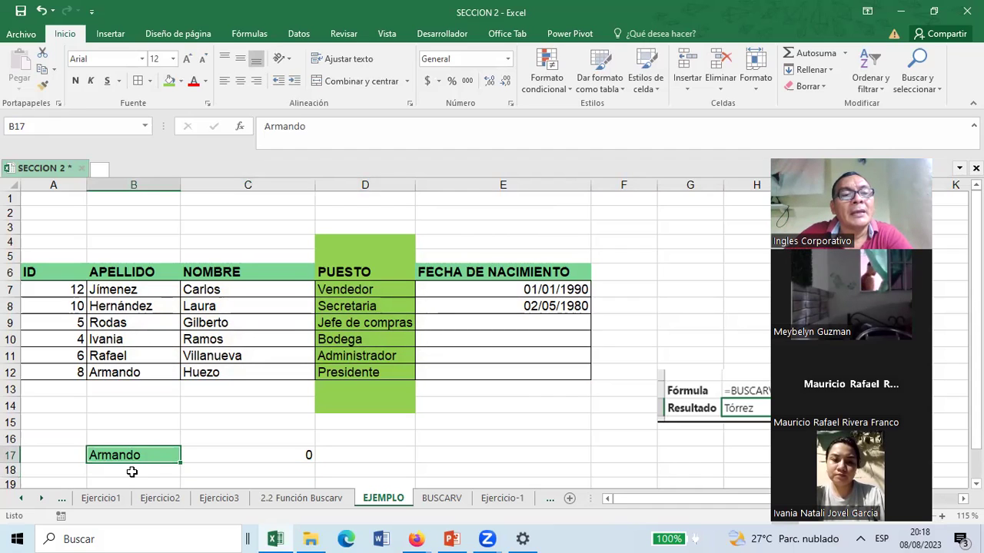
left_click(117, 371)
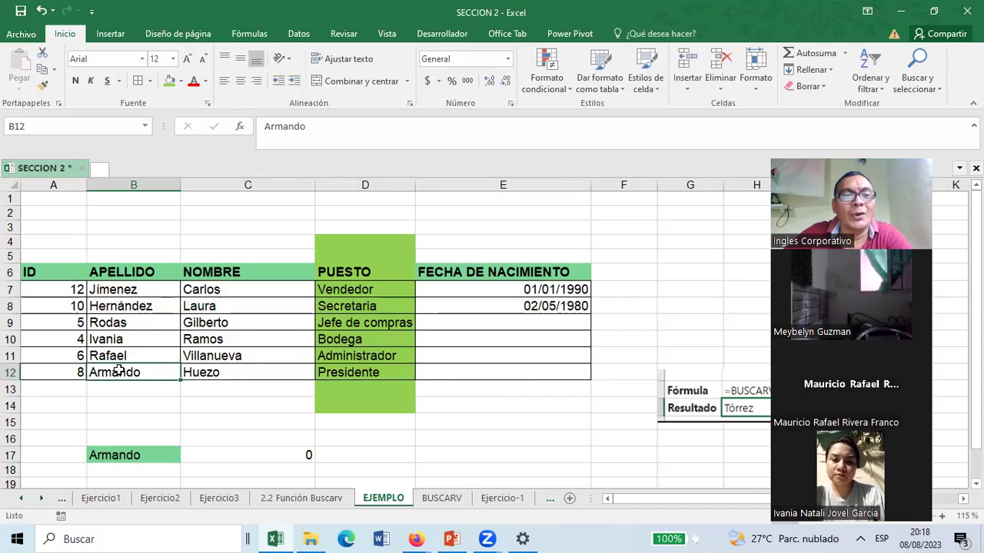
left_click(533, 372)
type("0")
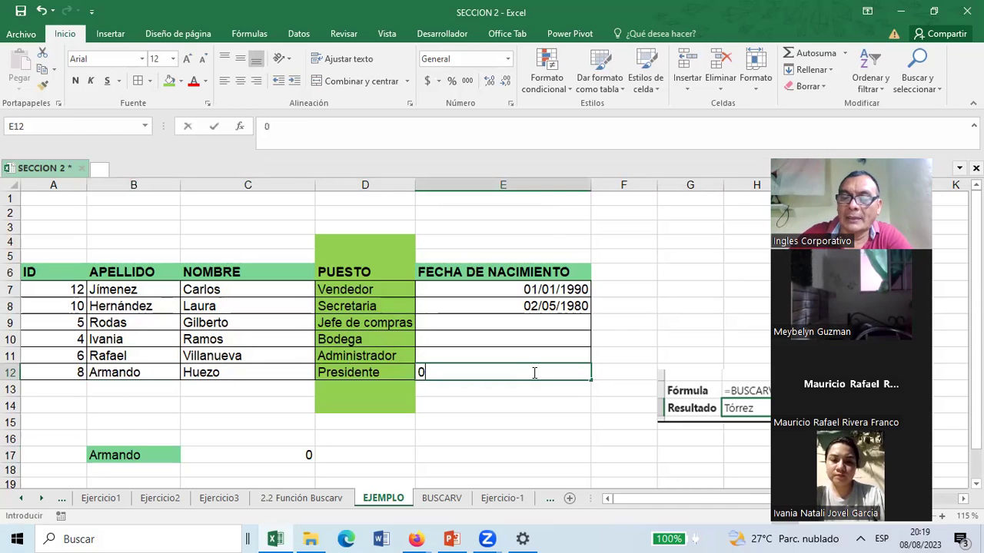
type("5/11/")
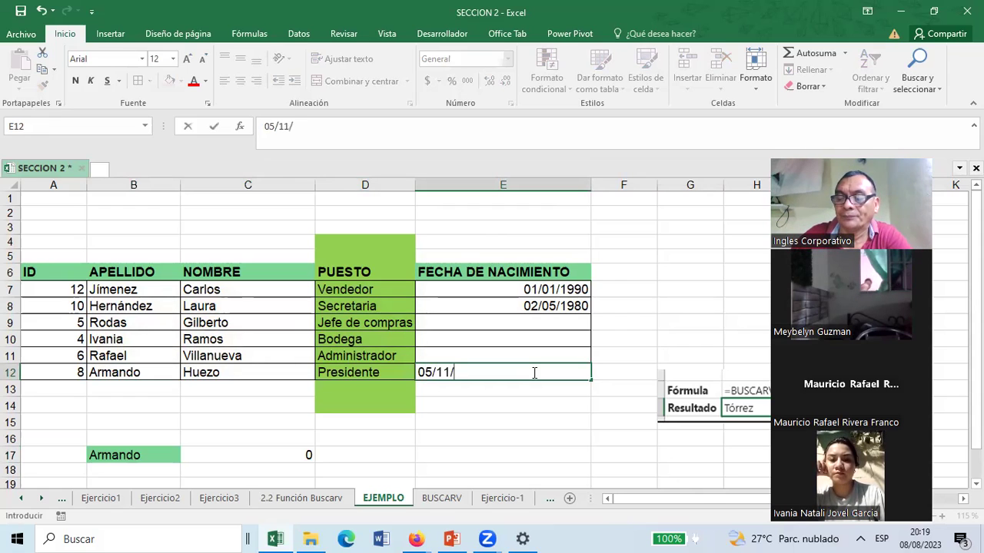
type("2000")
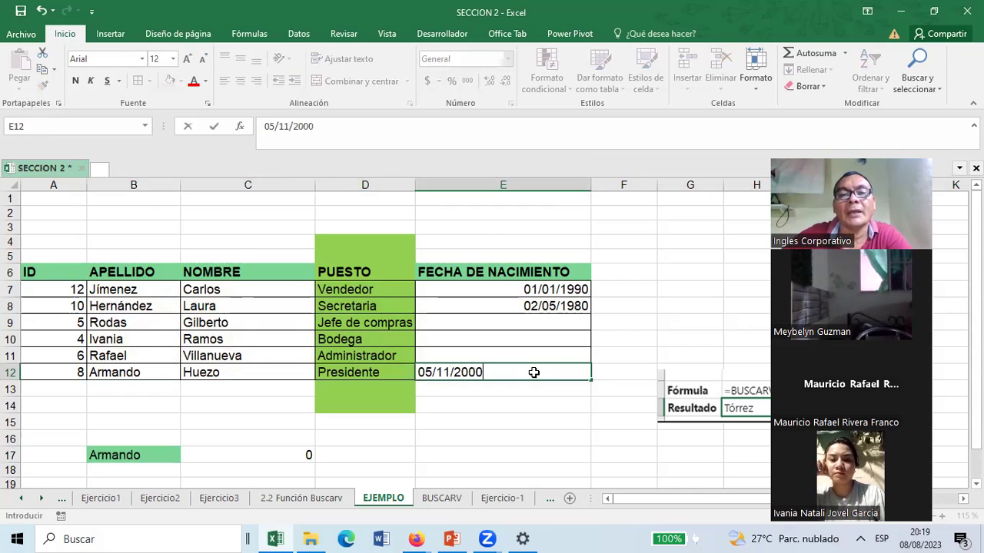
key("Return")
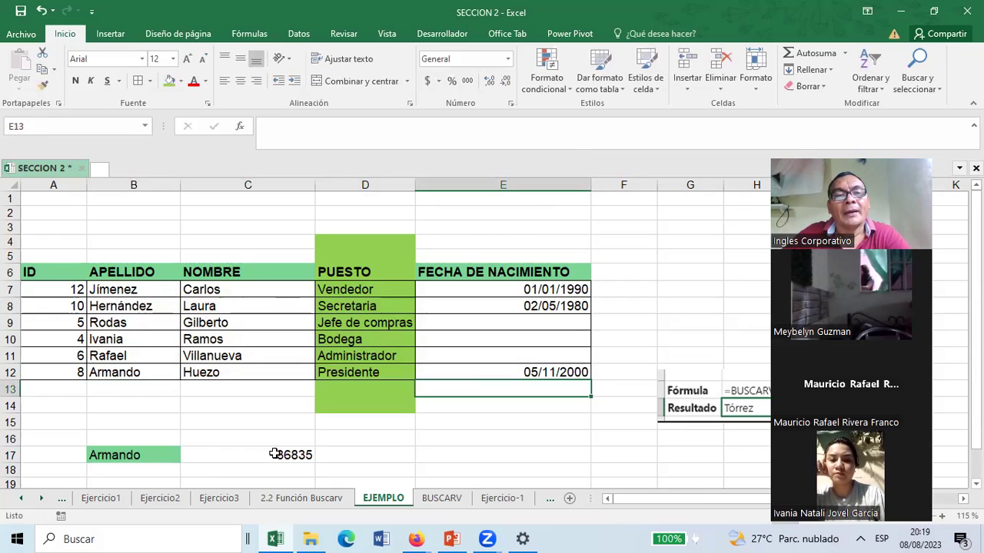
left_click(281, 454)
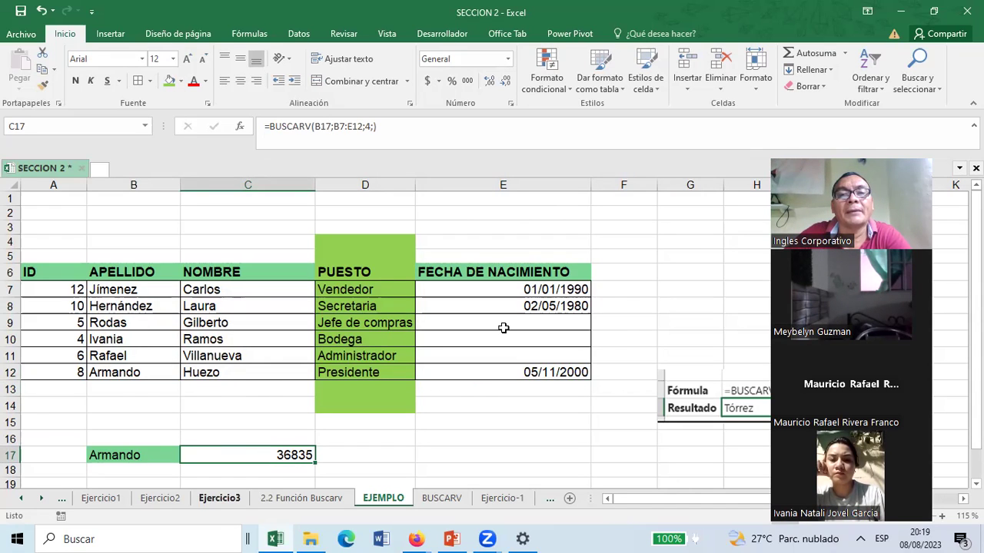
Fill E9:E11 with birth dates 10/02/2001, 09/10/1999 and 07/05/2000.
left_click(537, 319)
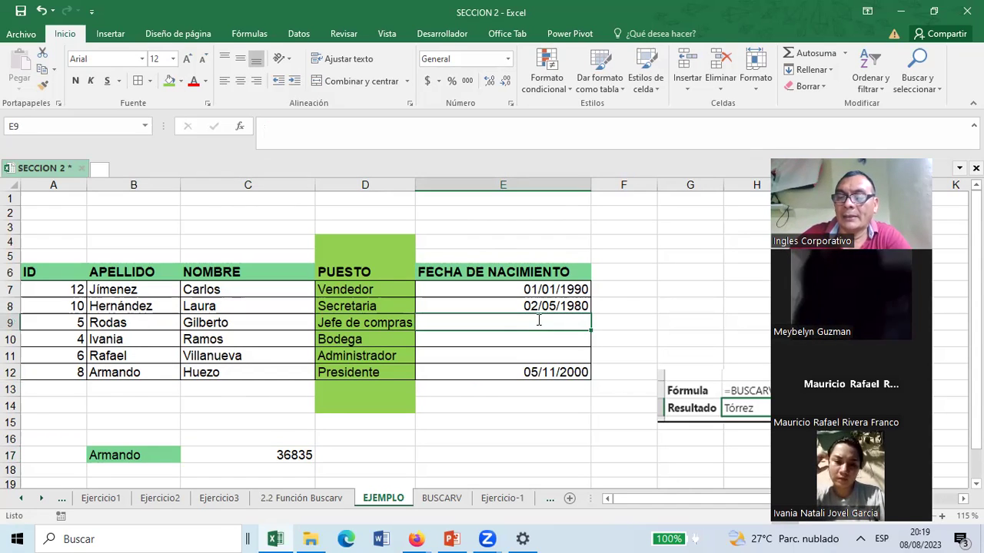
type("10/02/200")
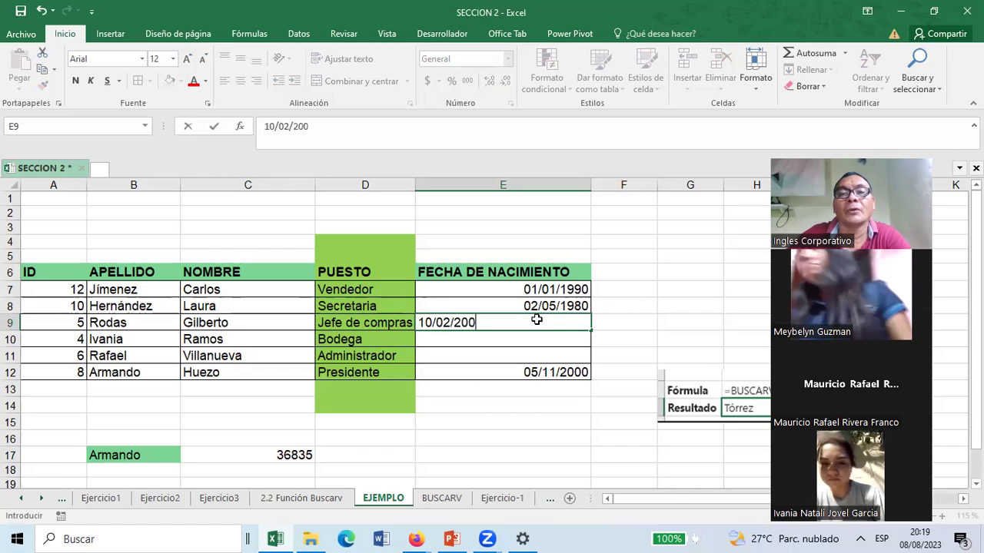
type("1")
key("Return")
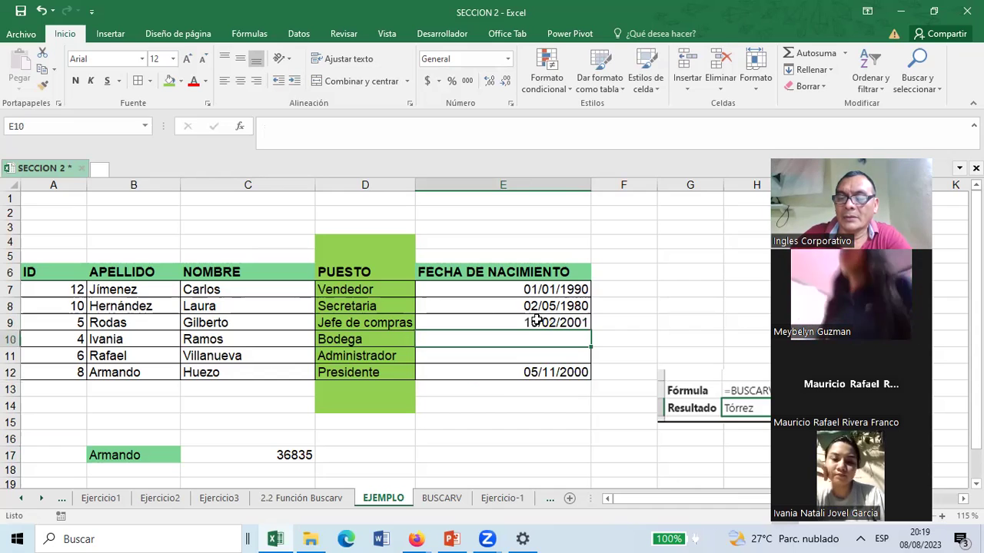
type("9")
type("/")
type("10")
type("/2")
key("BackSpace")
type("9")
key("BackSpace")
type("199")
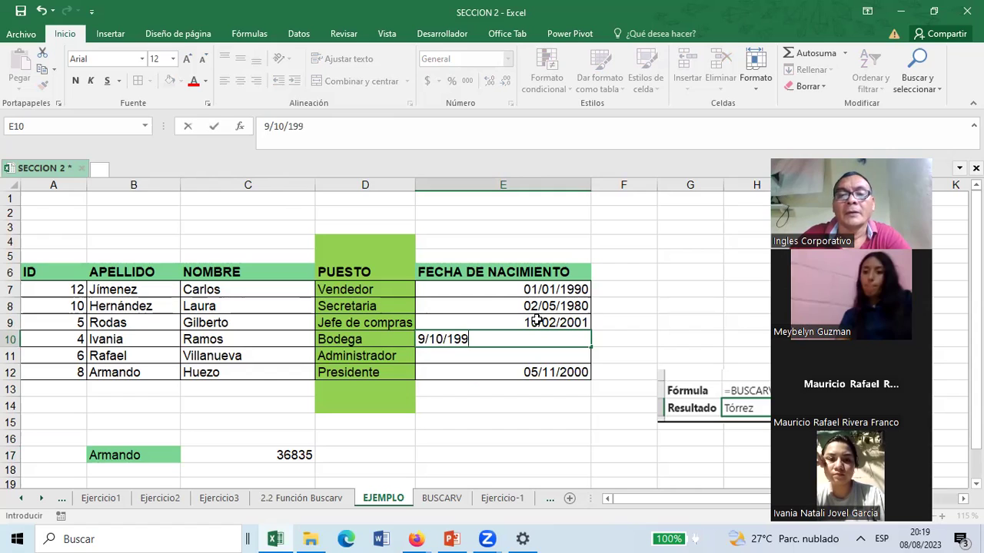
type("9")
key("Return")
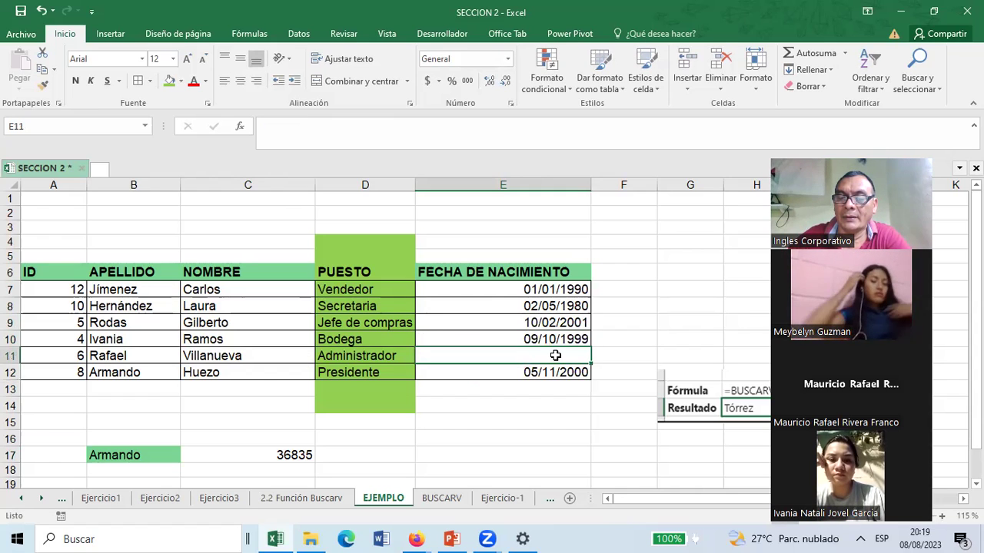
type("7/")
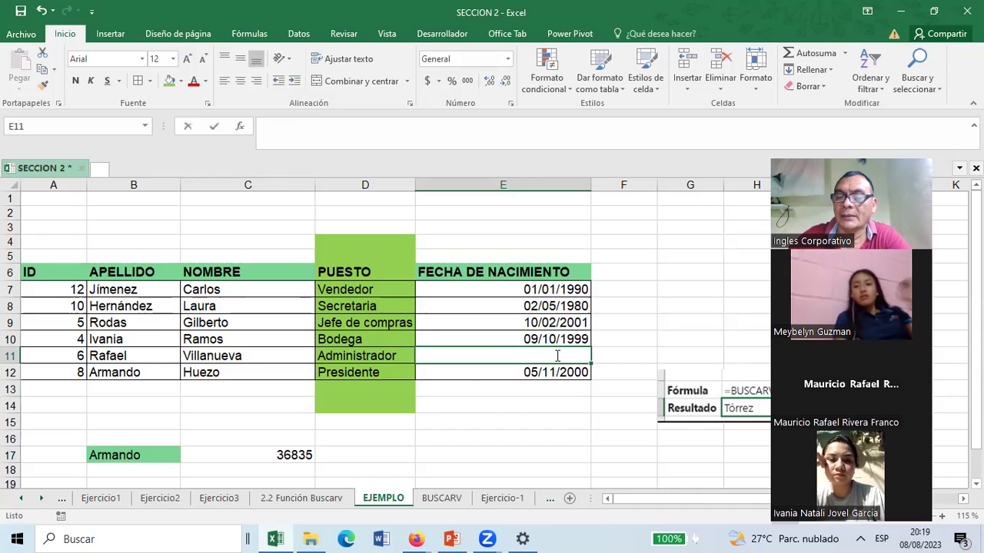
type("05/")
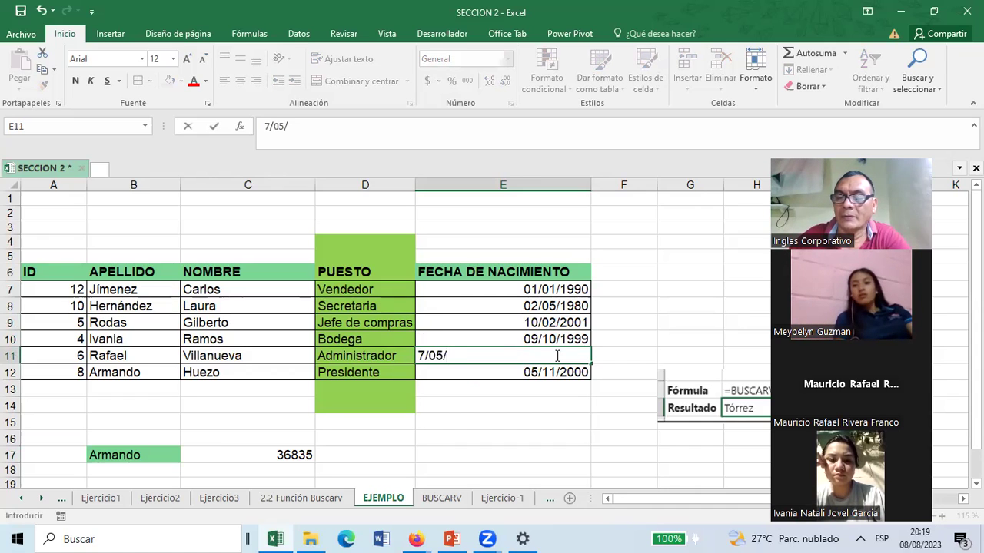
type("2000")
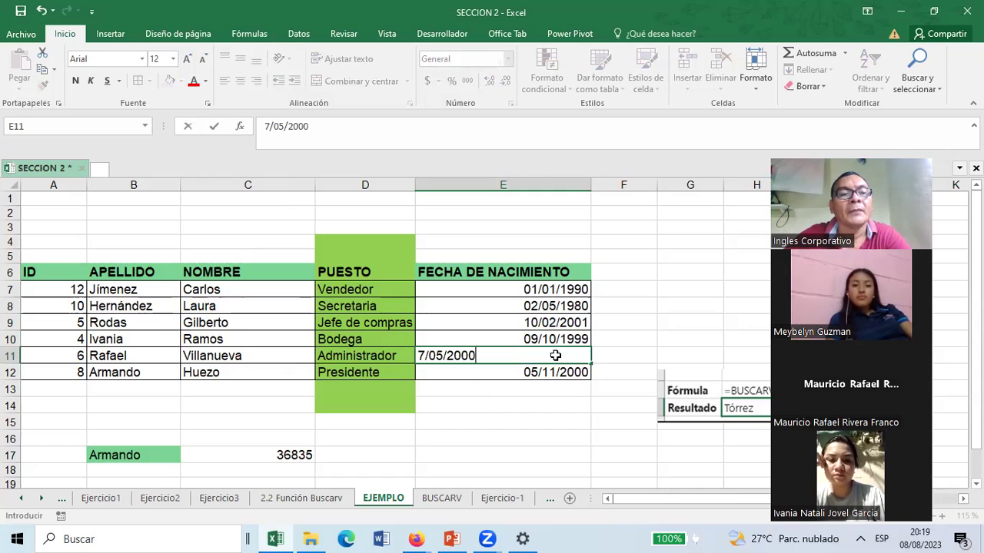
key("Return")
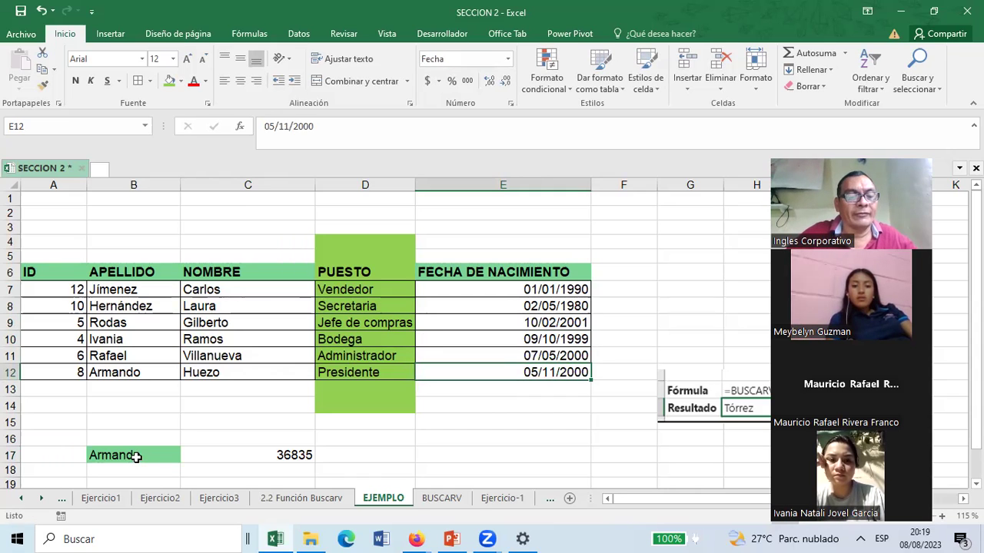
Look up Rafael, then Ivania, in B17 so C17's BUSCARV returns 36442.
left_click(136, 457)
type("Rafael")
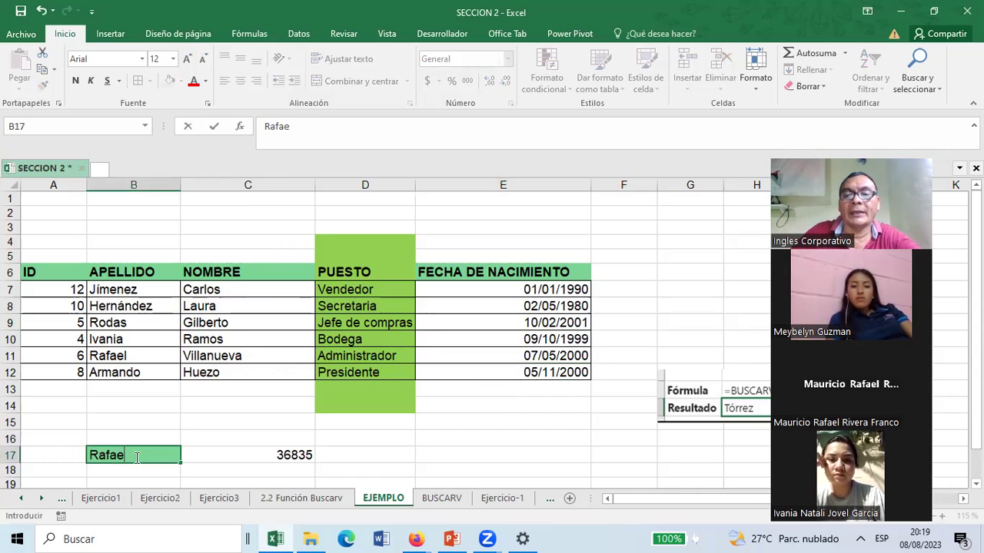
key("Return")
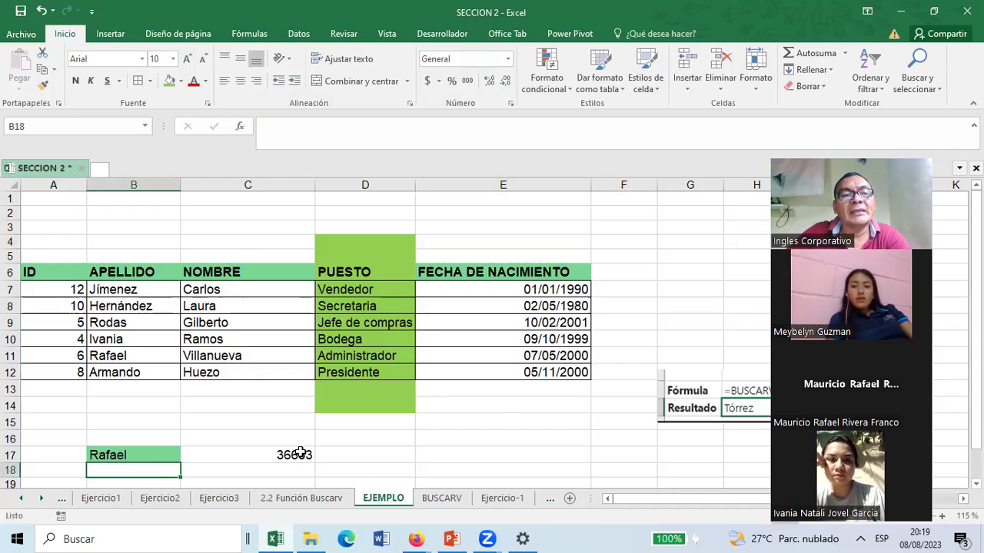
left_click(301, 453)
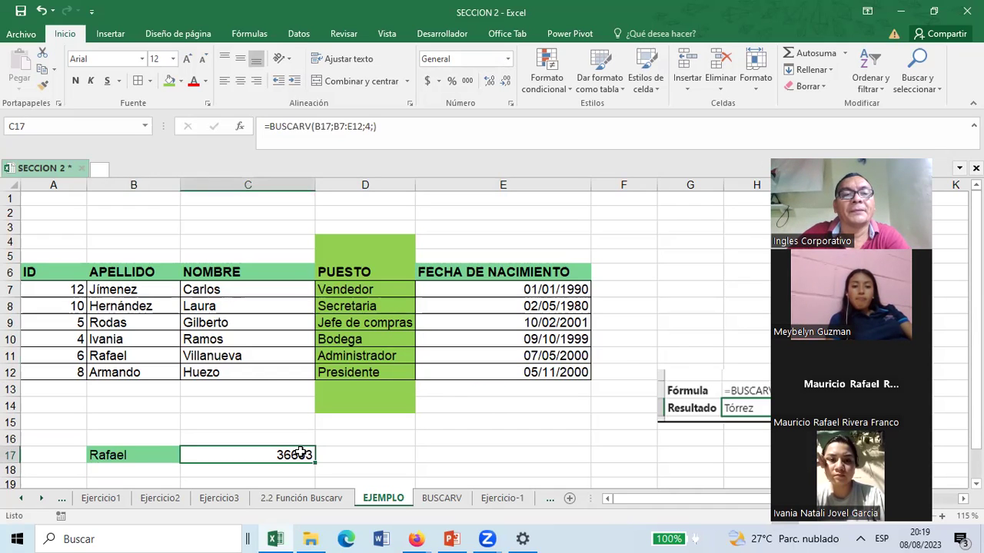
left_click(136, 456)
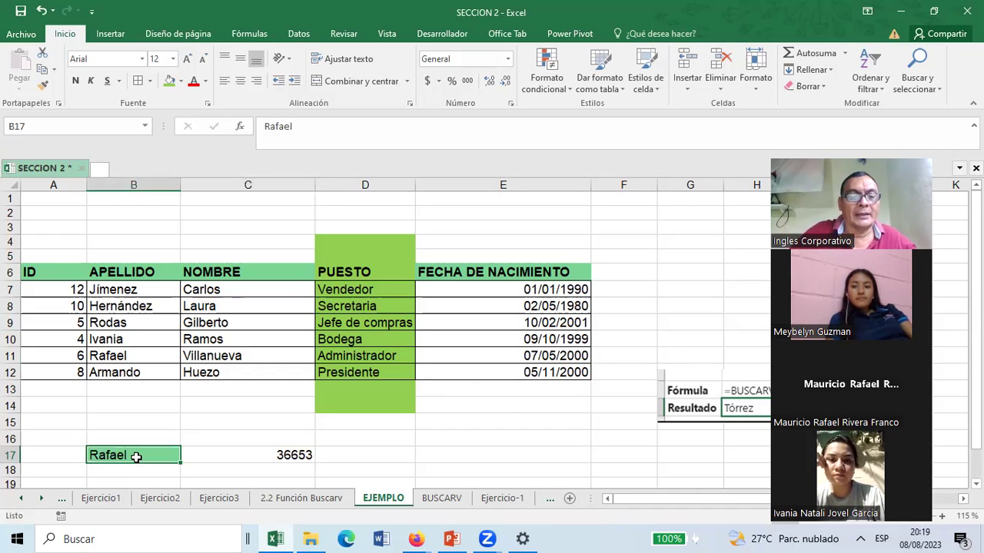
key("BackSpace")
type("Ivania")
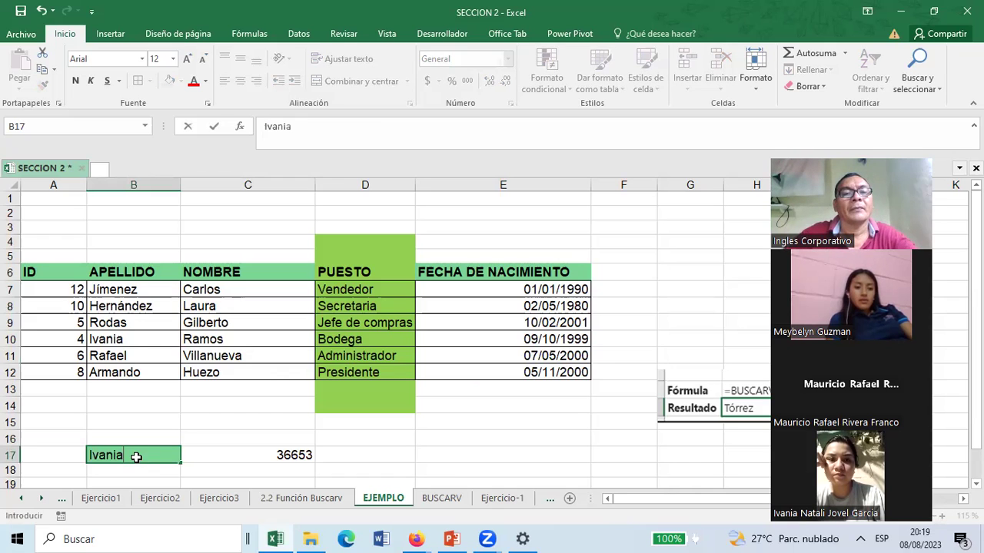
key("Return")
left_click(275, 455)
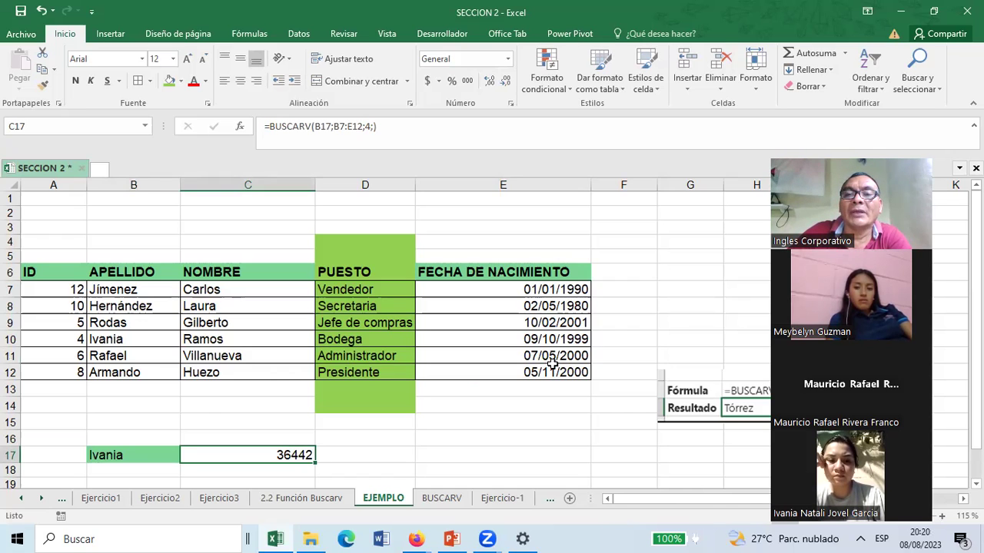
left_click_drag(554, 290, 551, 375)
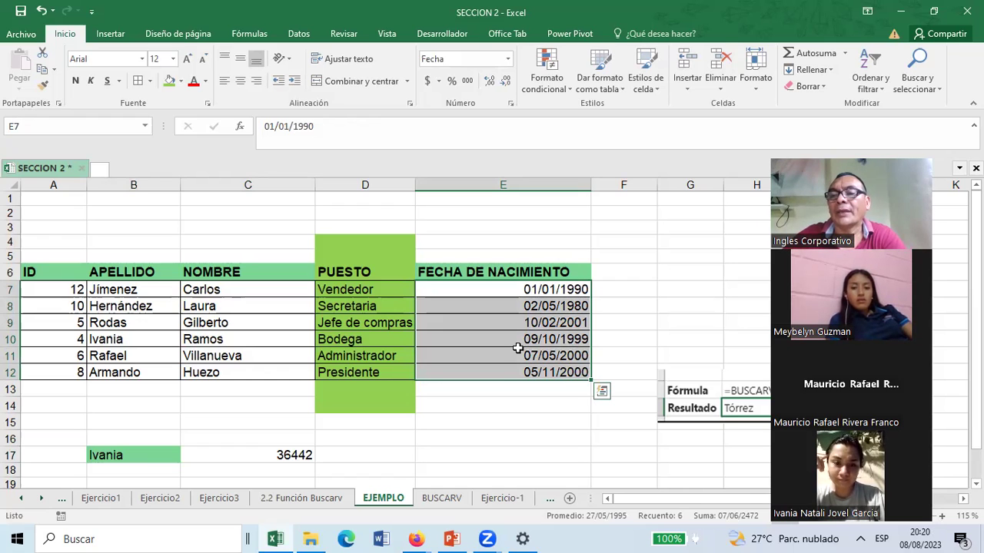
Inspect the number format of the birth-date cells without changing it.
left_click(491, 442)
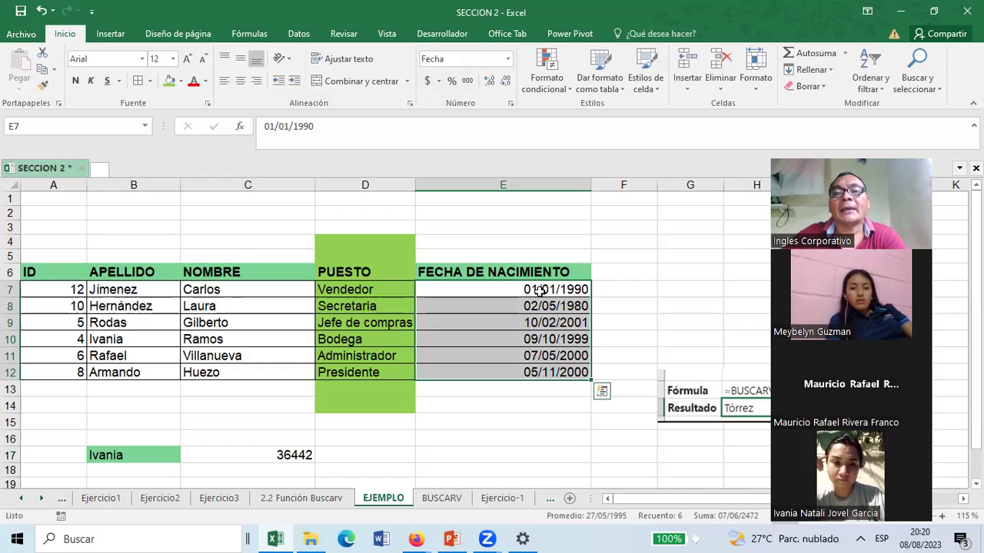
right_click(540, 290)
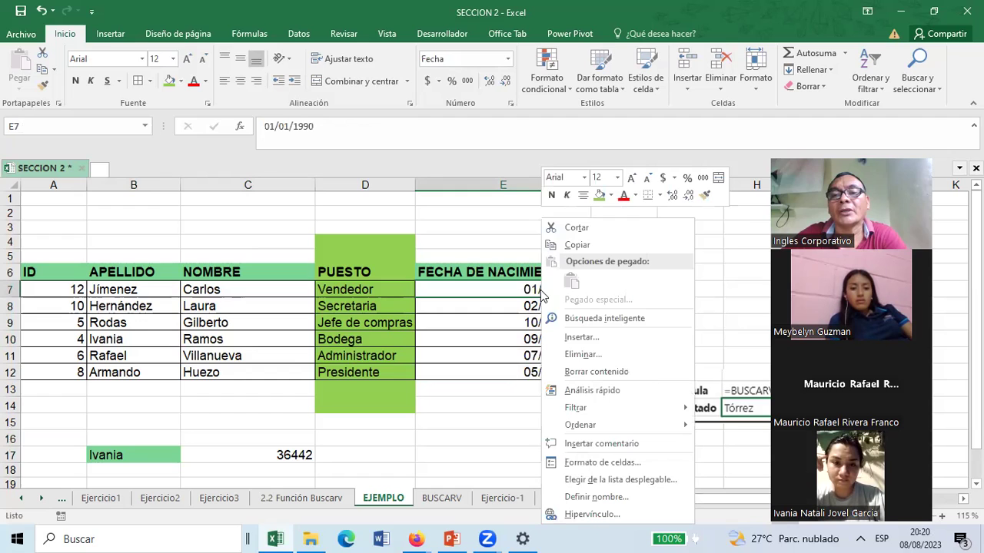
left_click(592, 463)
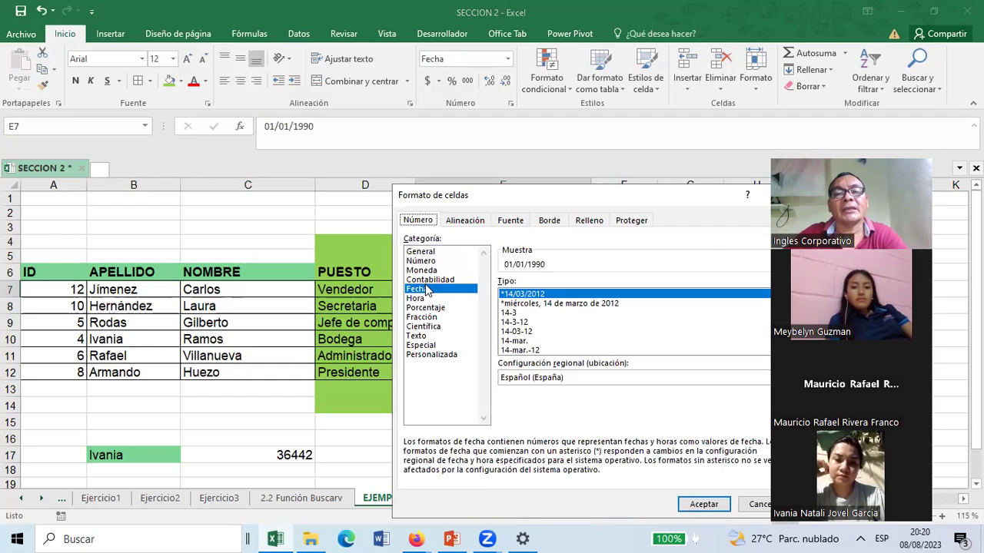
key("Escape")
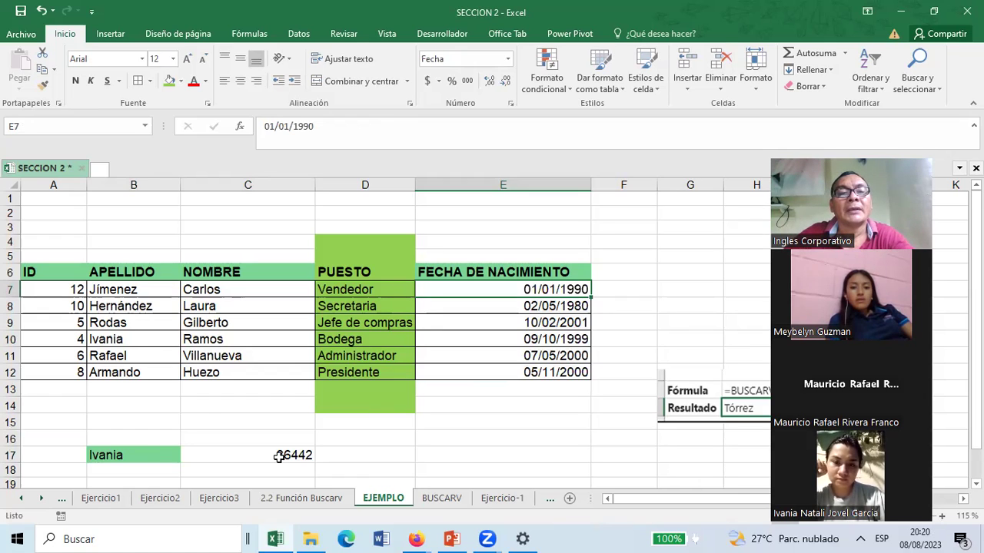
Apply the Fecha format to C17 so it displays 09/10/1999.
left_click(279, 457)
right_click(279, 456)
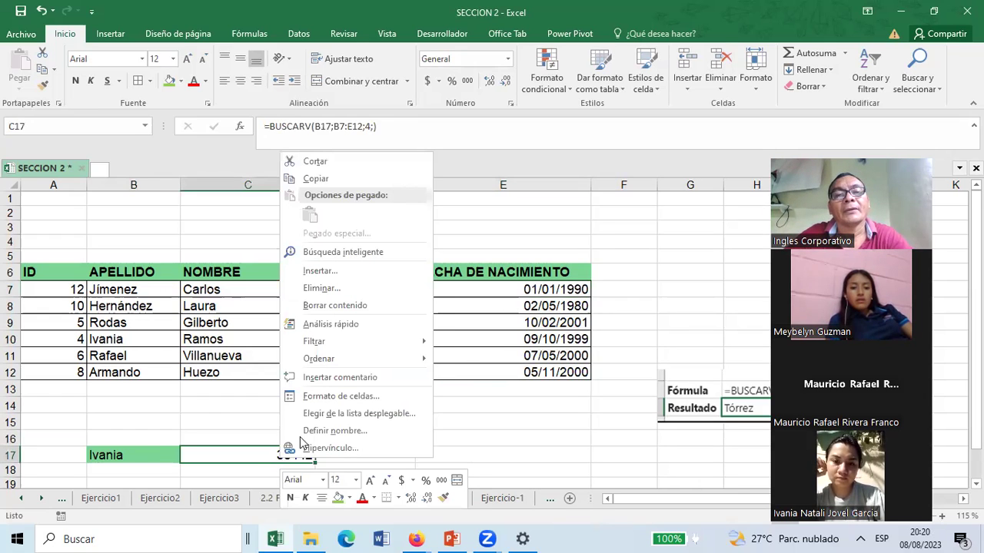
left_click(348, 396)
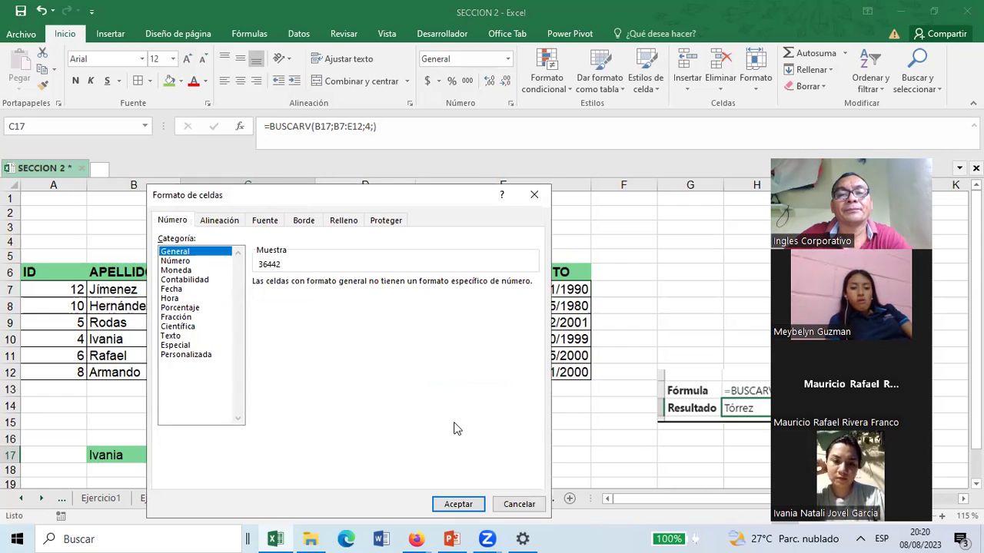
key("f")
left_click(458, 505)
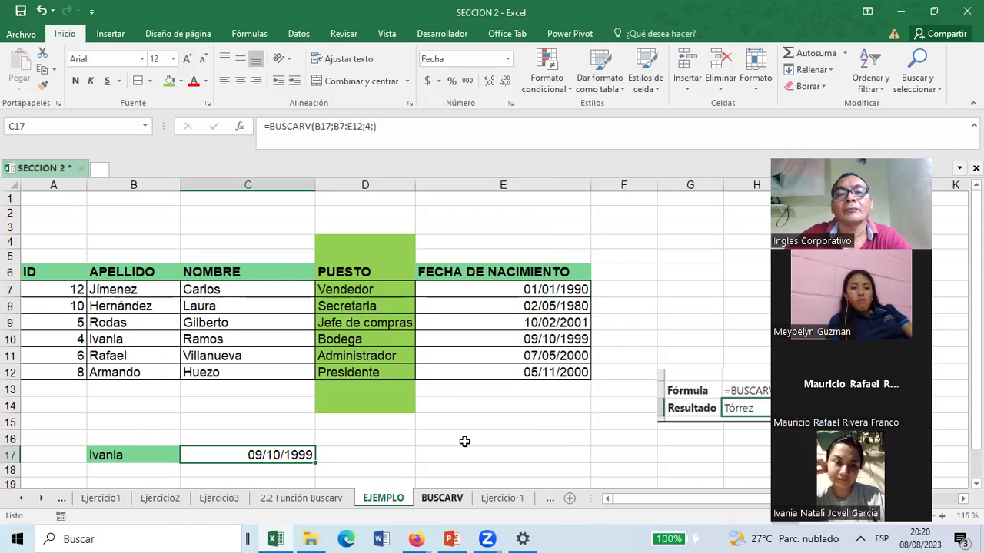
left_click(464, 442)
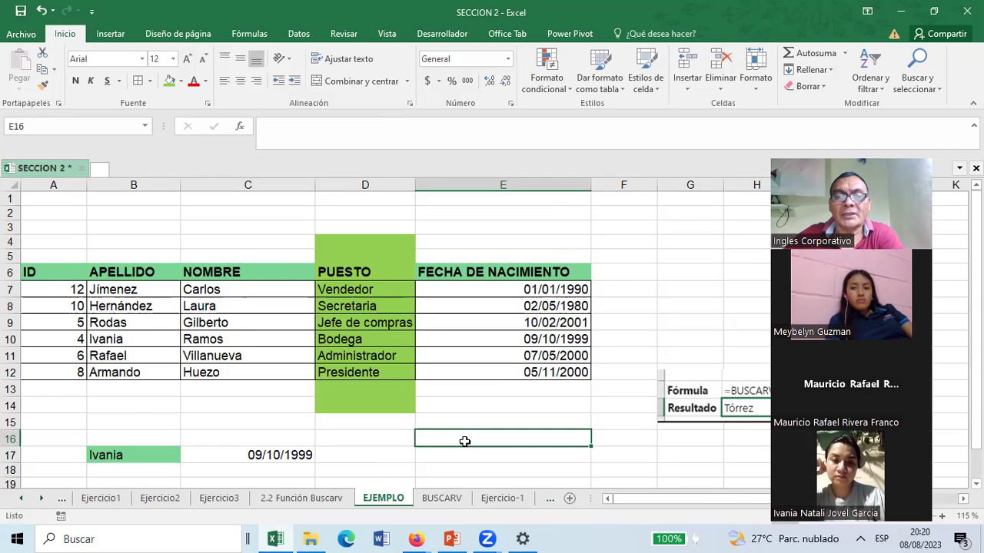
Select C17 and begin editing its =BUSCARV(B17;B7:E12;4;) formula.
left_click(861, 538)
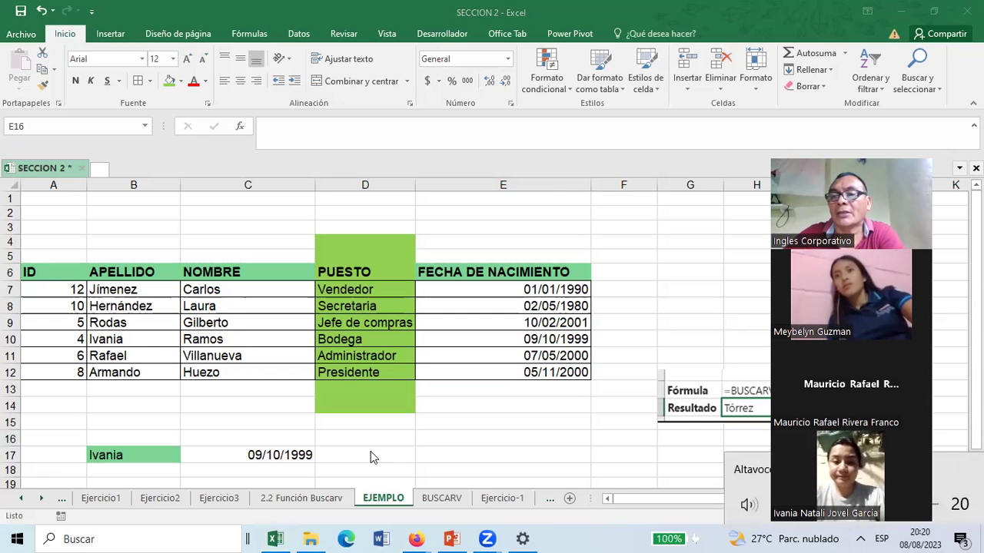
left_click(230, 453)
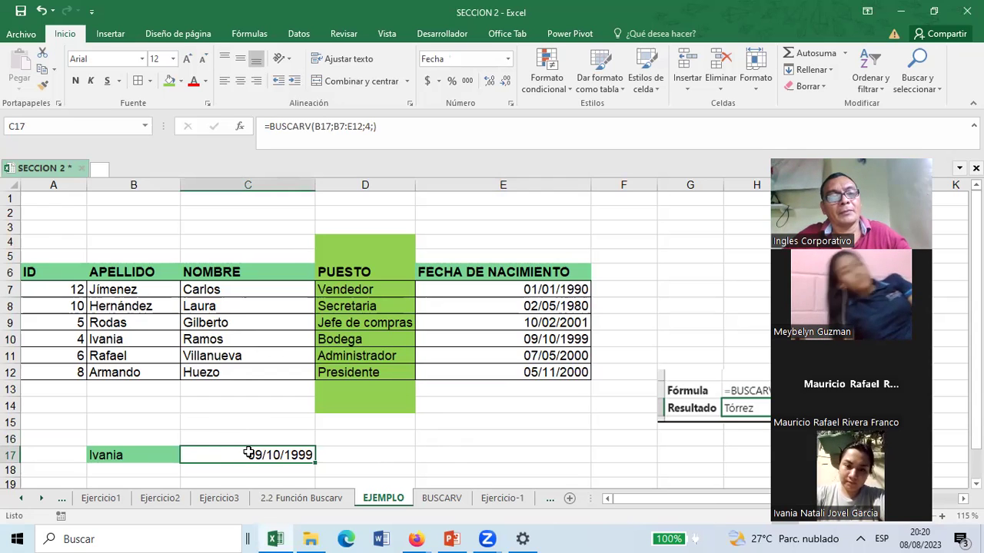
key("F2")
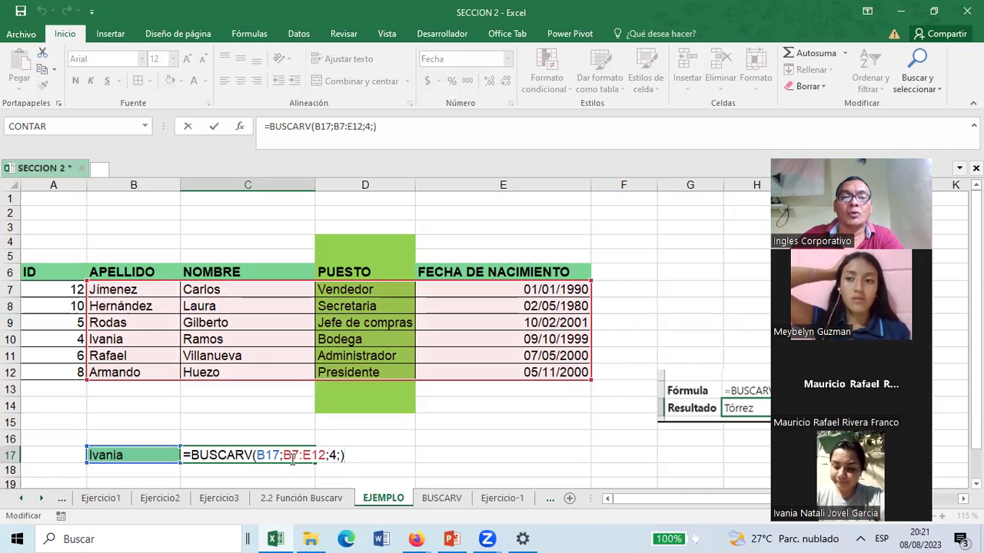
Change C17's column index to 2, giving =BUSCARV(B17;B7:E12;2;) which returns Ramos.
left_click(336, 455)
key("BackSpace")
type("2")
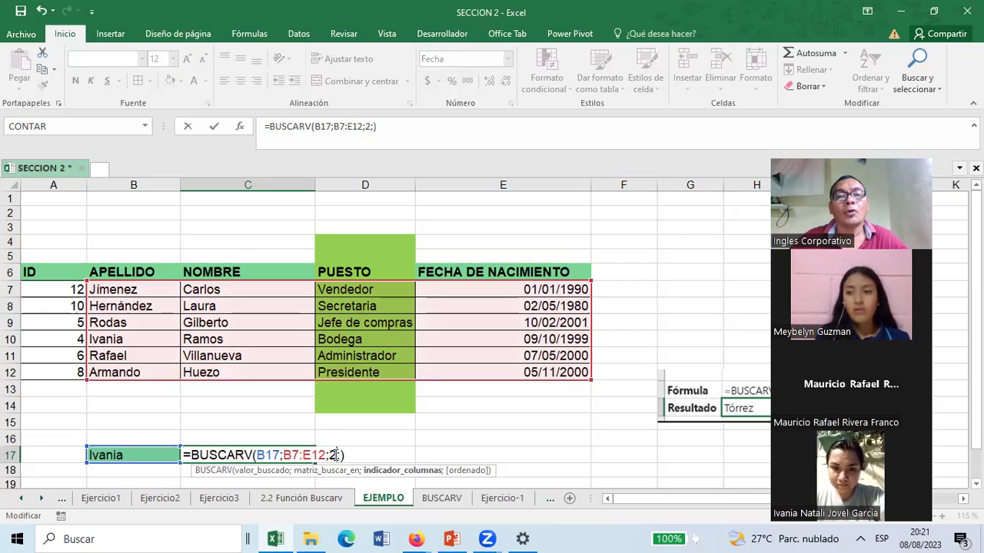
key("Return")
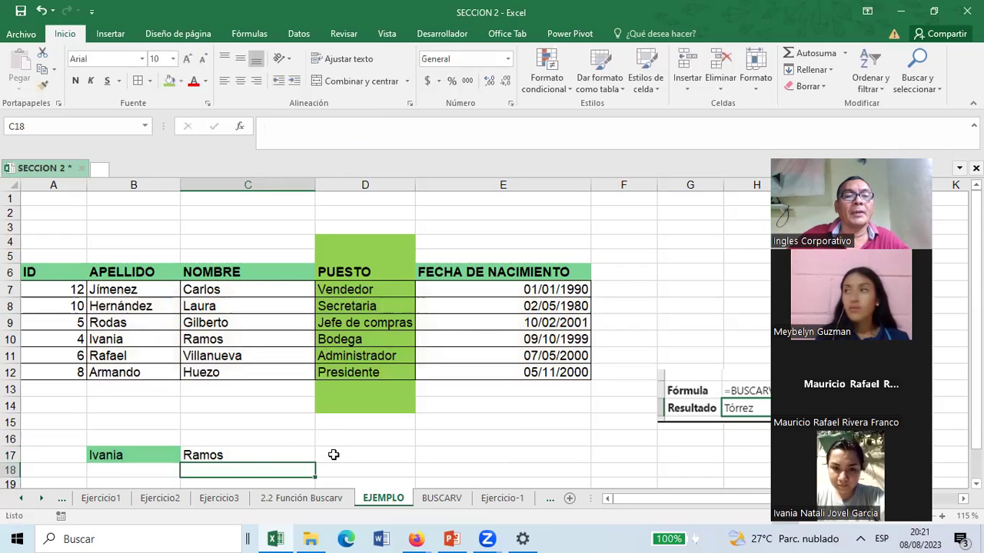
key("Up")
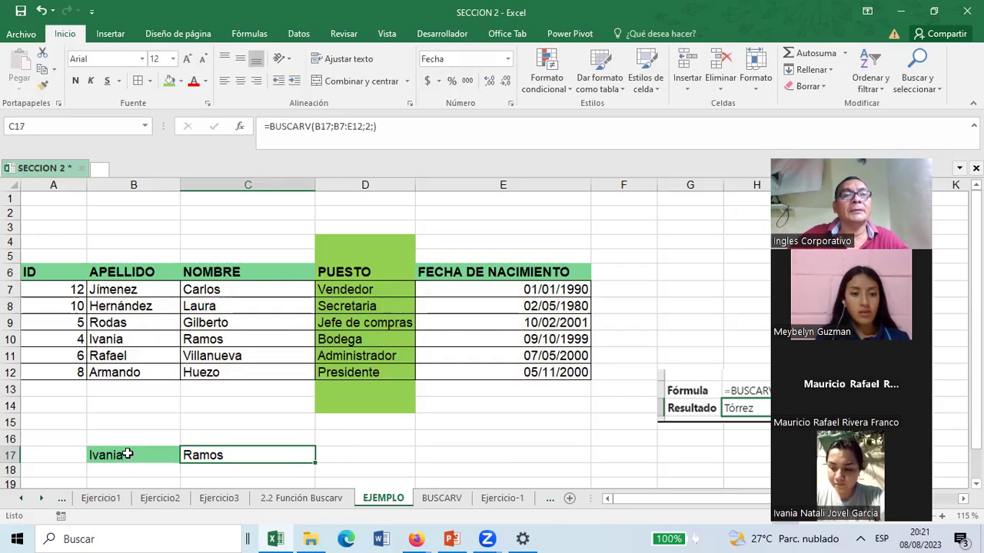
left_click(128, 454)
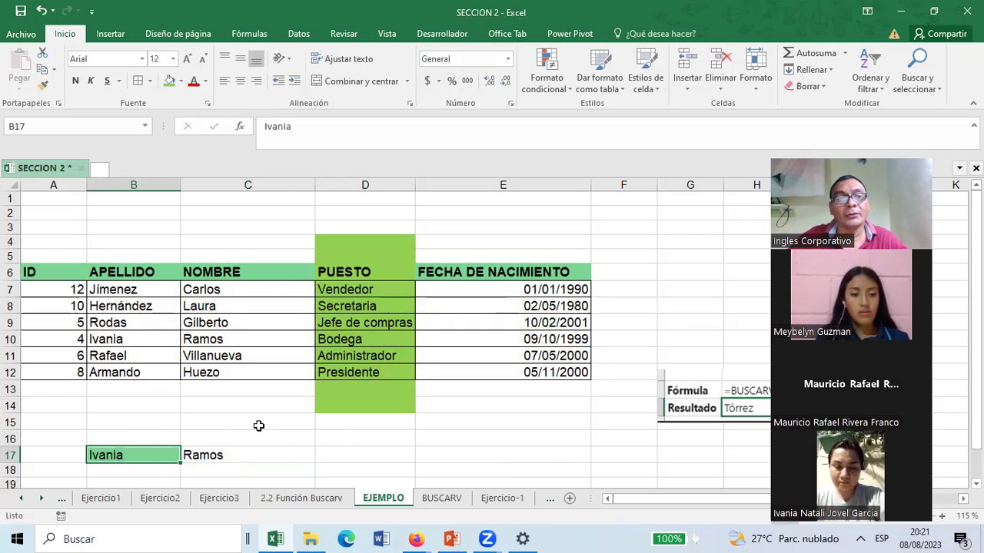
Put the title 'tabla de venededores' in B4, correcting its spelling in the formula bar.
left_click(121, 243)
type("tabla de venedoes")
key("Return")
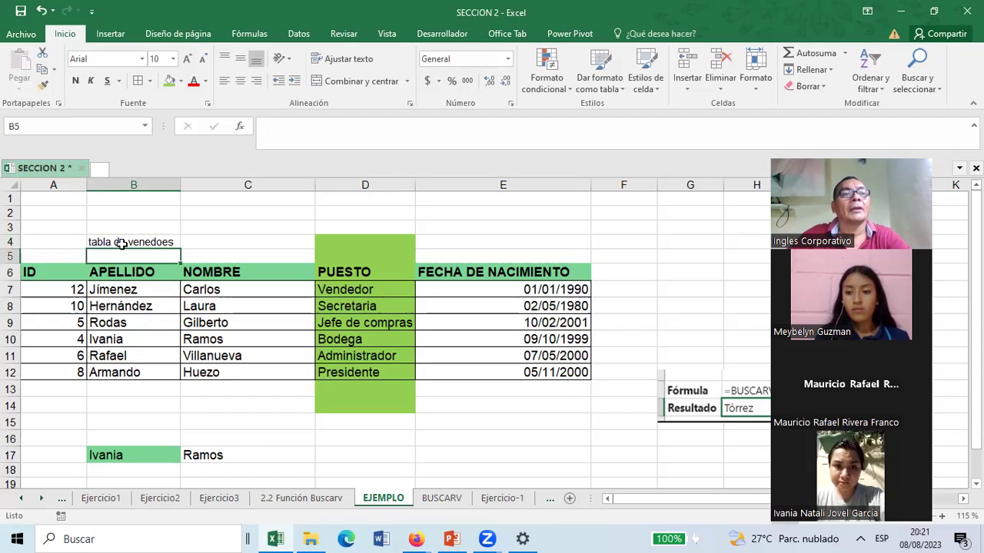
left_click(122, 244)
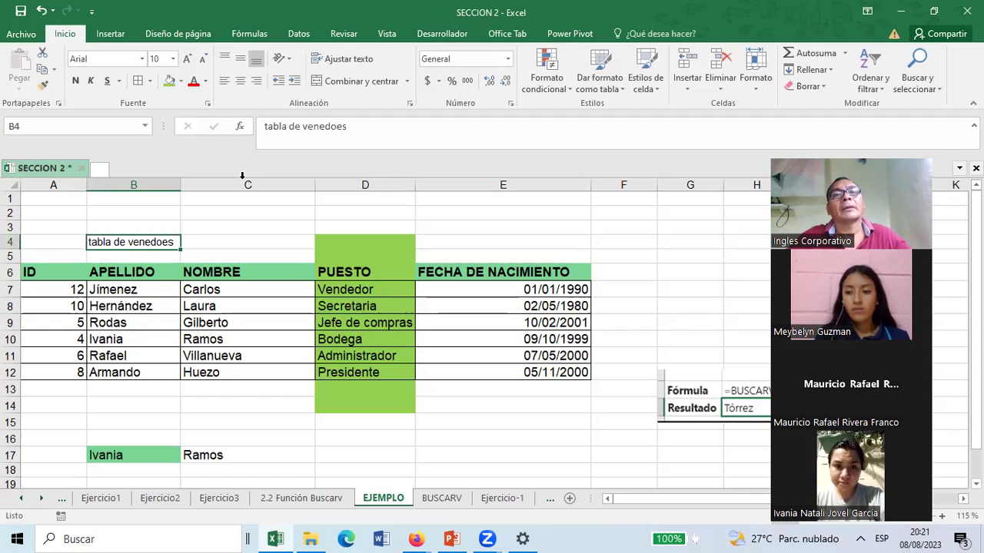
left_click(330, 126)
type("dor")
key("BackSpace")
key("Return")
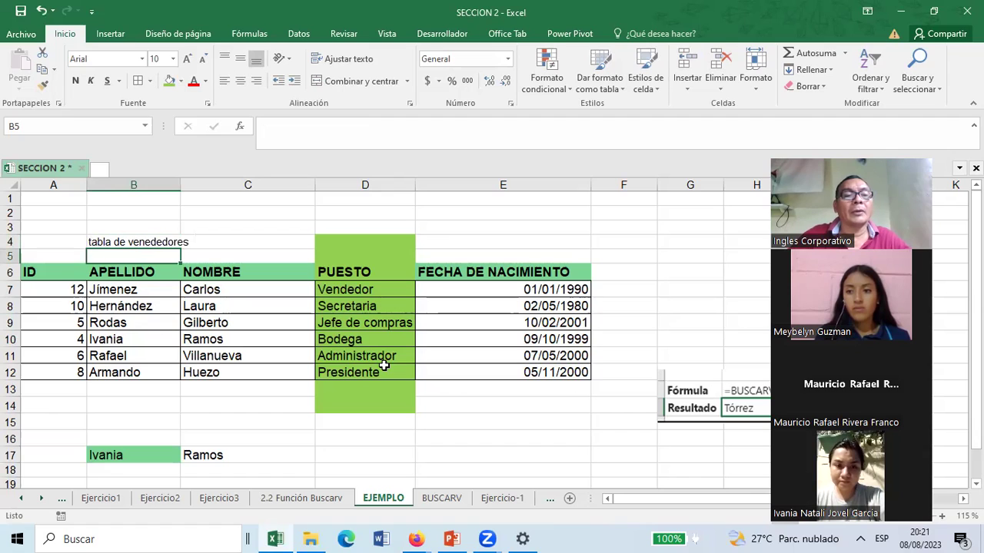
left_click(125, 459)
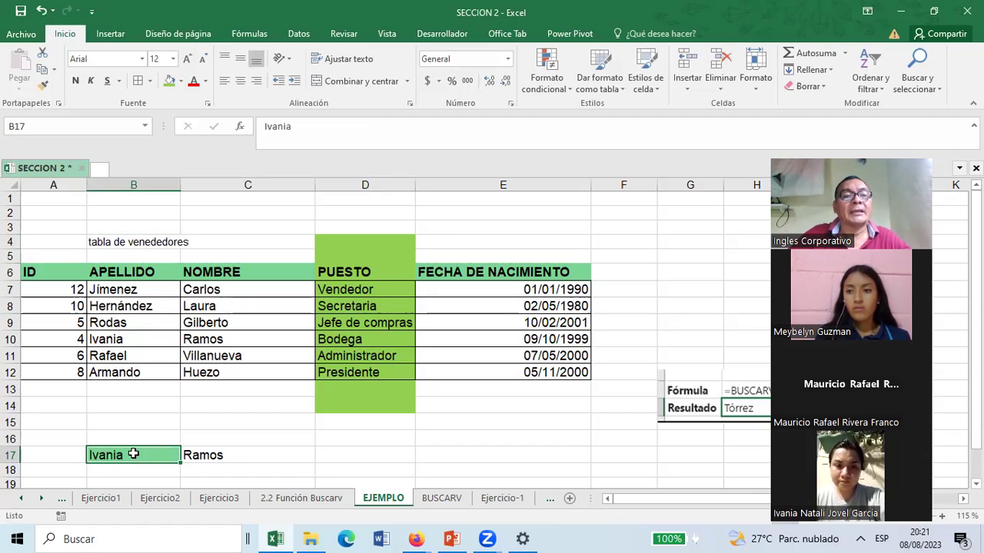
Review C17's BUSCARV arguments: the table range, column number and match type.
left_click(508, 305)
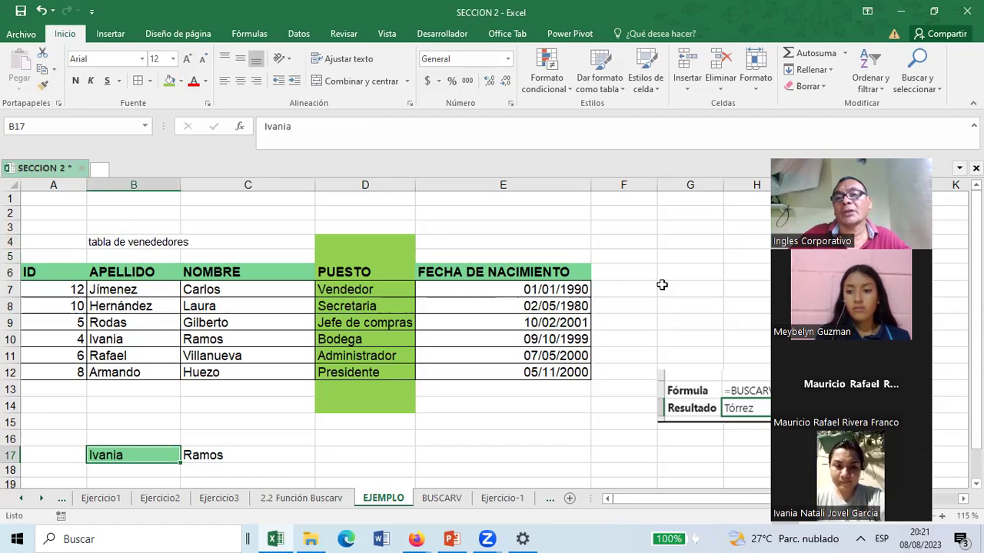
left_click(620, 290)
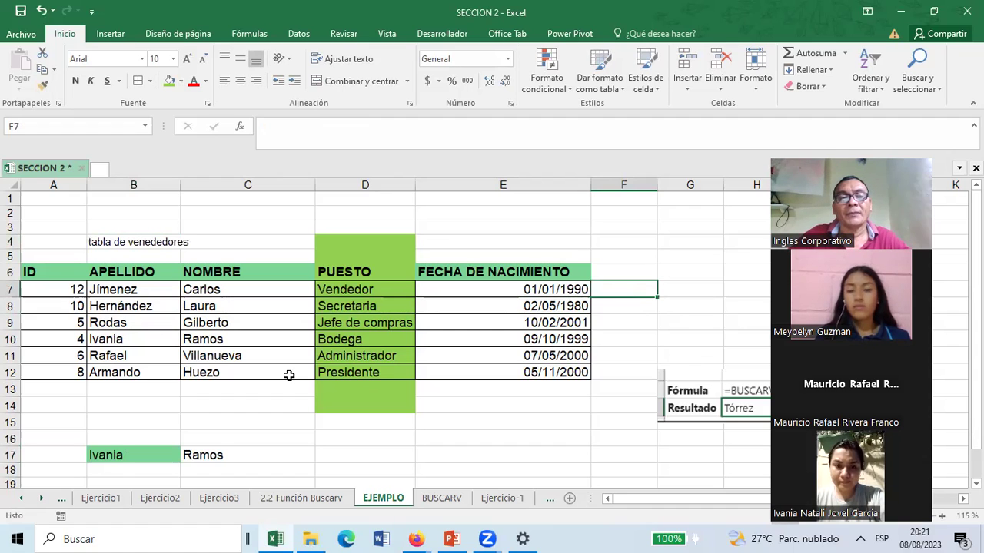
left_click(221, 455)
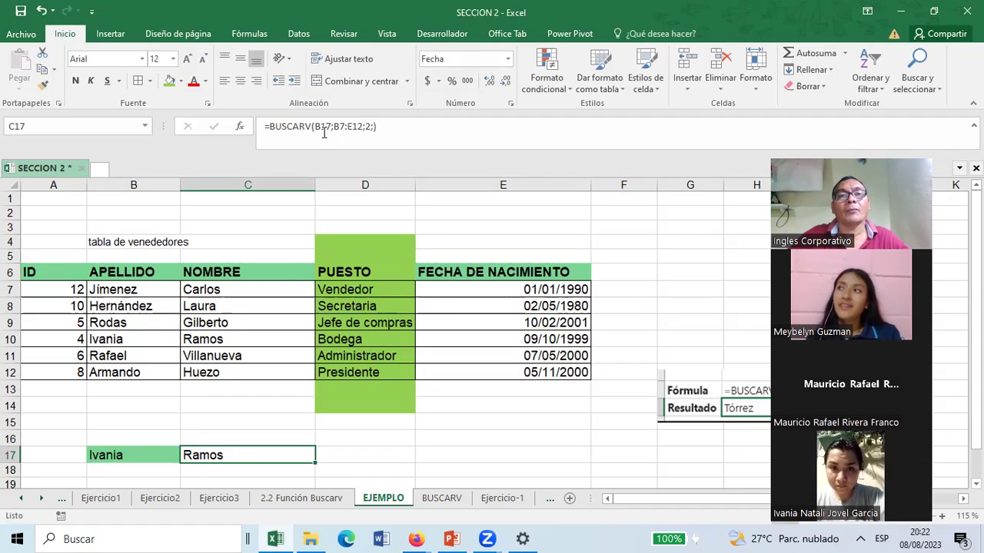
double_click(193, 453)
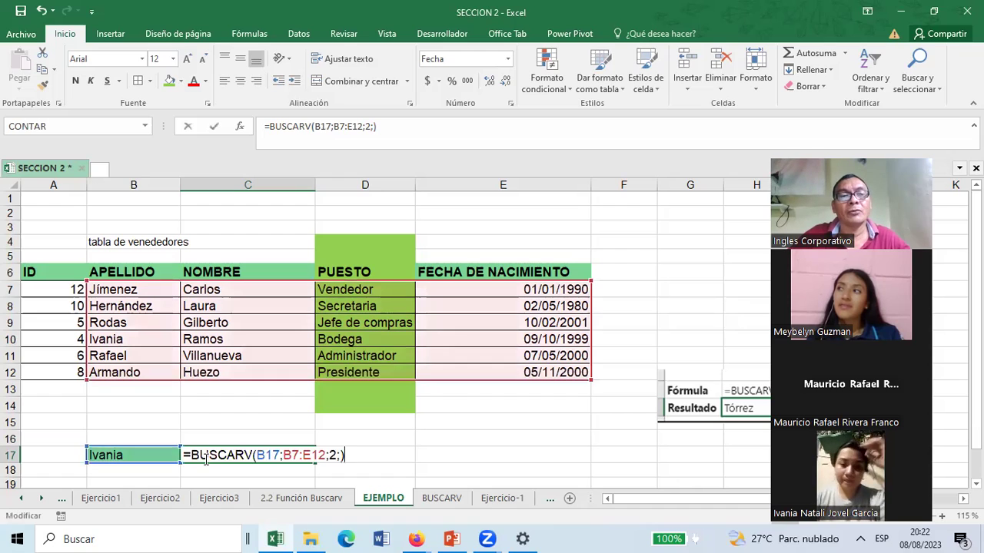
left_click(292, 454)
left_click(336, 455)
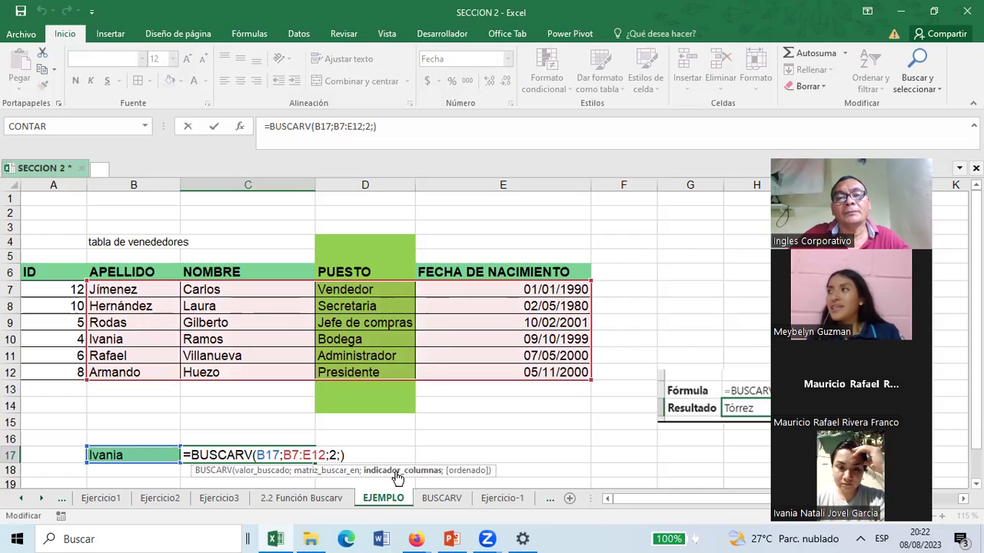
left_click(469, 470)
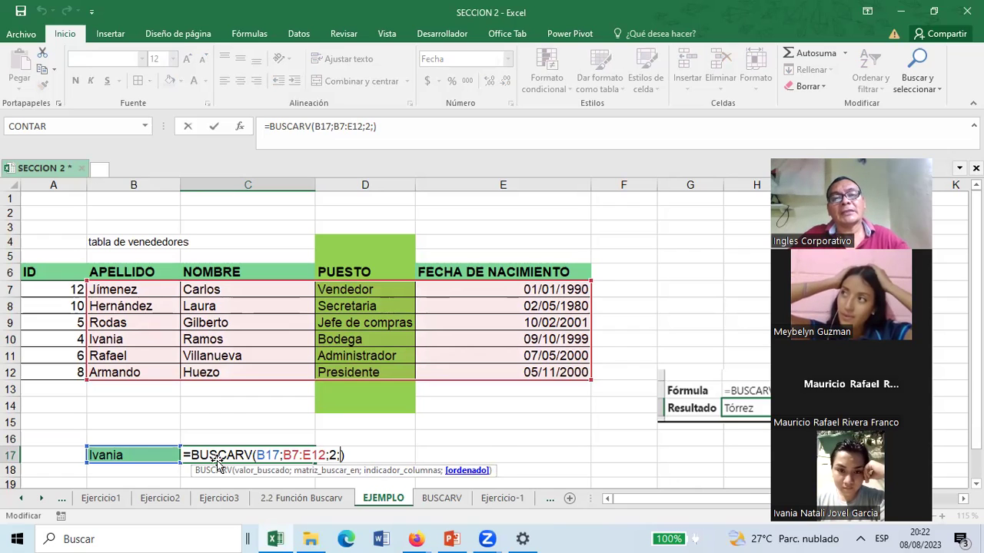
key("Return")
Clear the formula from C17 and the surname Ivania from B17.
key("ctrl+z")
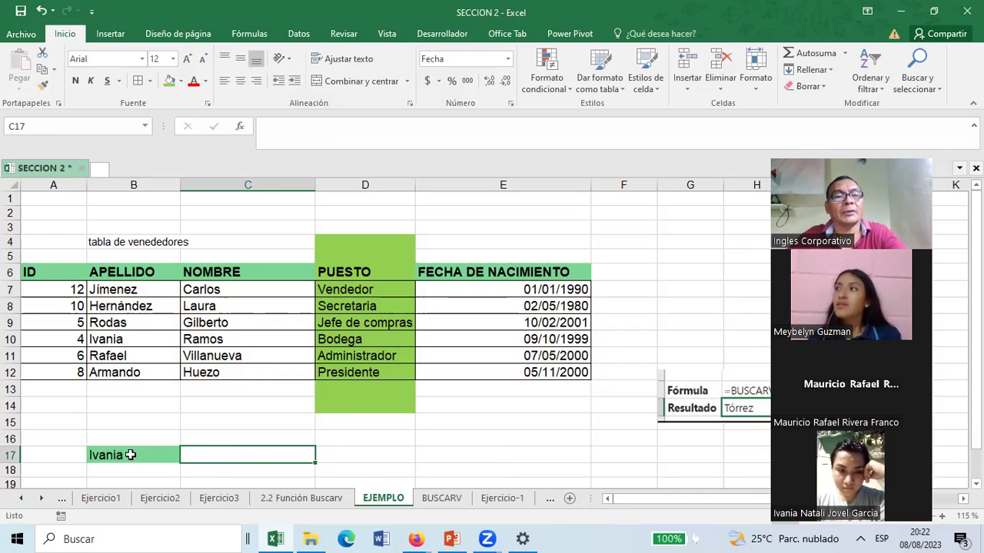
left_click(128, 455)
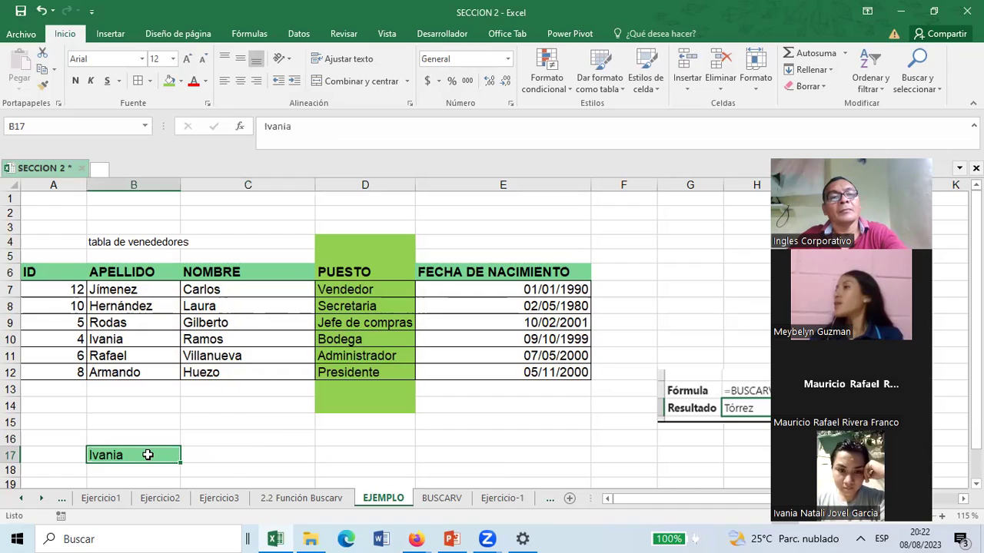
key("Delete")
left_click(276, 426)
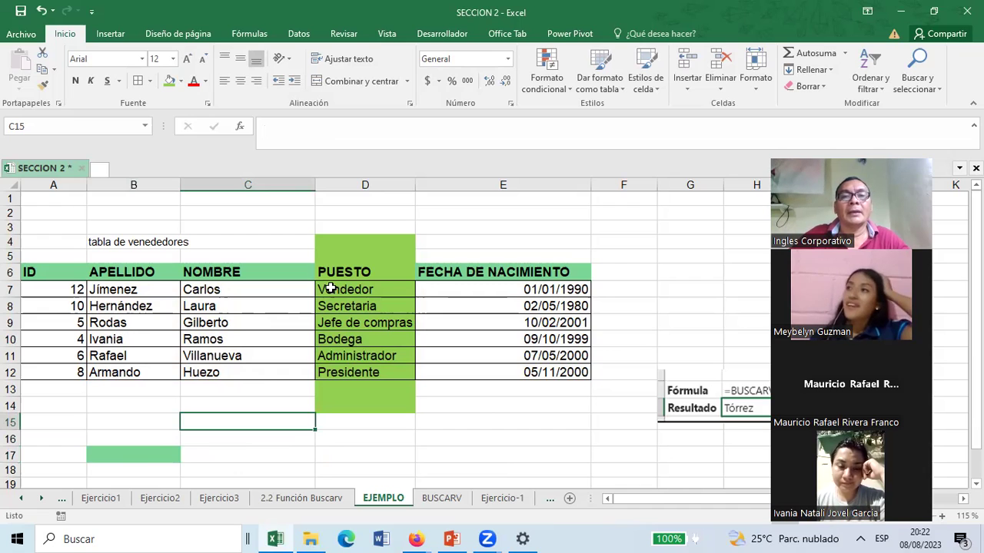
Add an uppercase VENTAS header in F6 with a light teal fill.
left_click(613, 275)
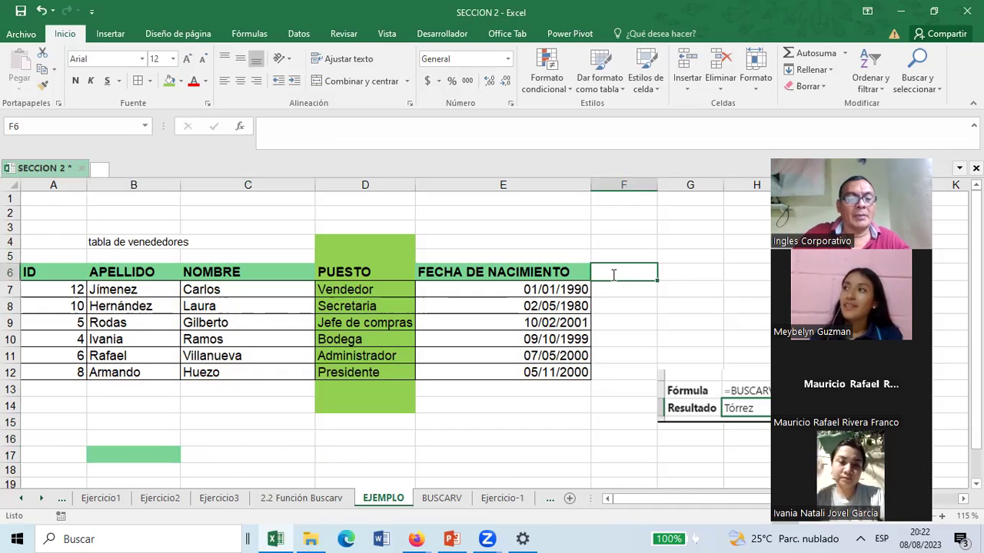
type("ventas")
key("Return")
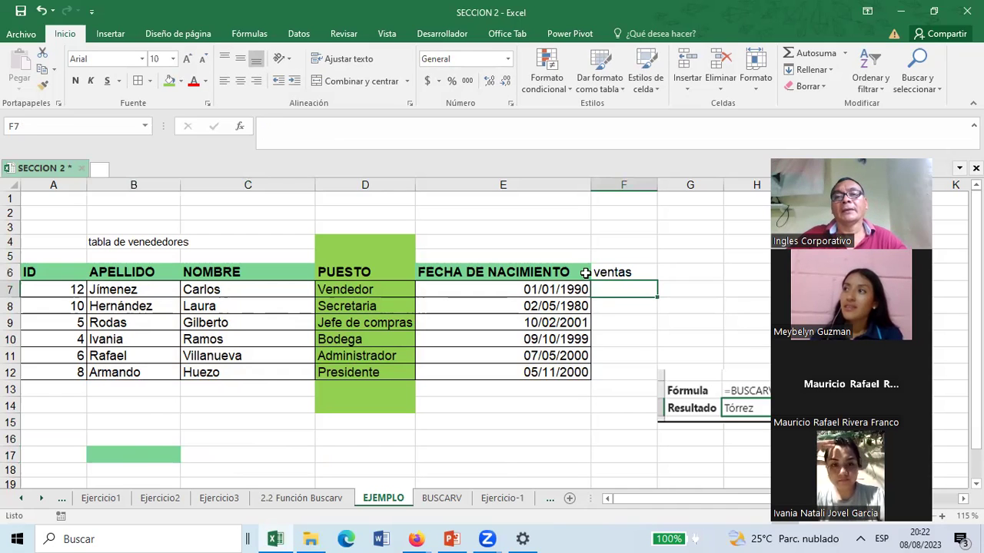
key("Up")
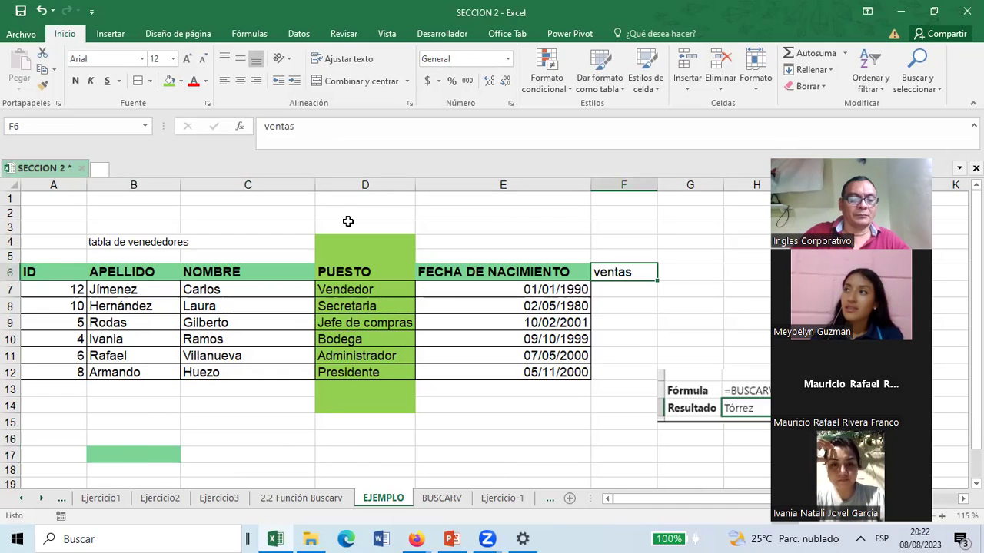
type("VENTAS")
key("Return")
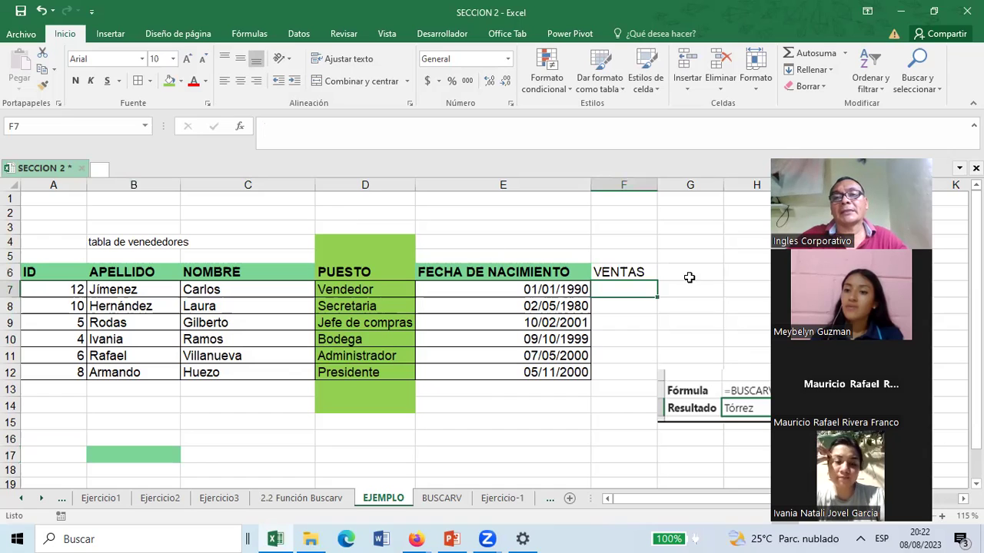
key("Up")
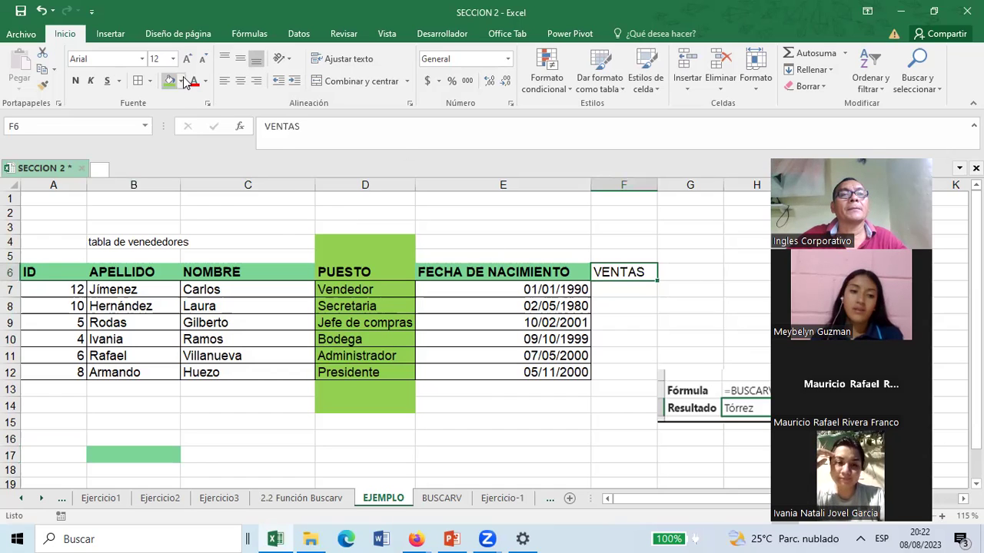
left_click(181, 81)
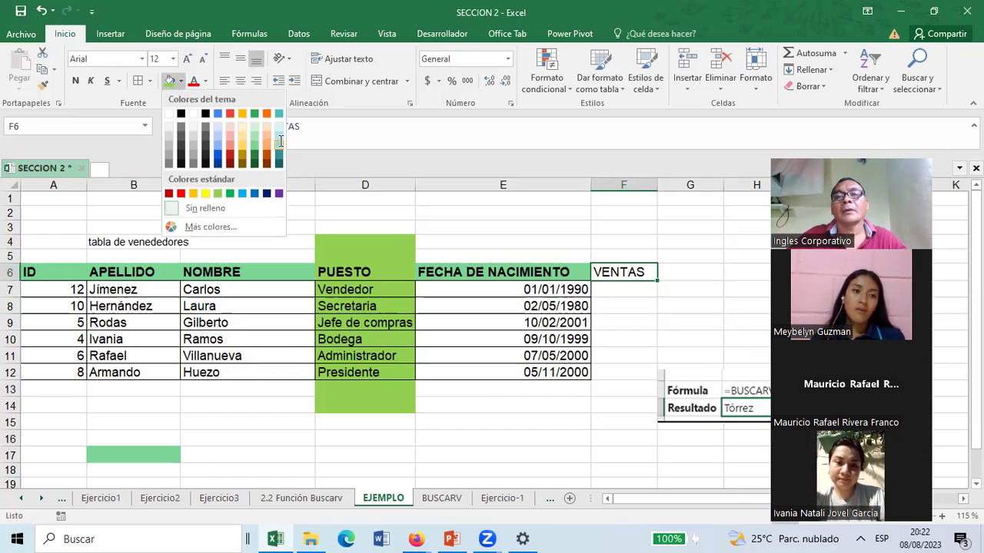
left_click(279, 142)
Enter sales 1500, 200, 1254, 351 and 897 in F7:F11.
left_click(629, 290)
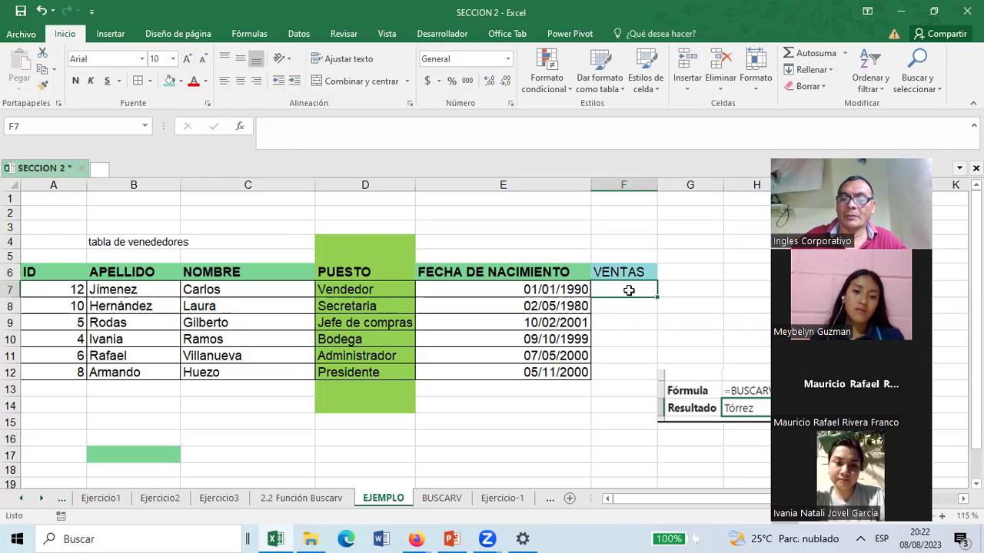
type("150")
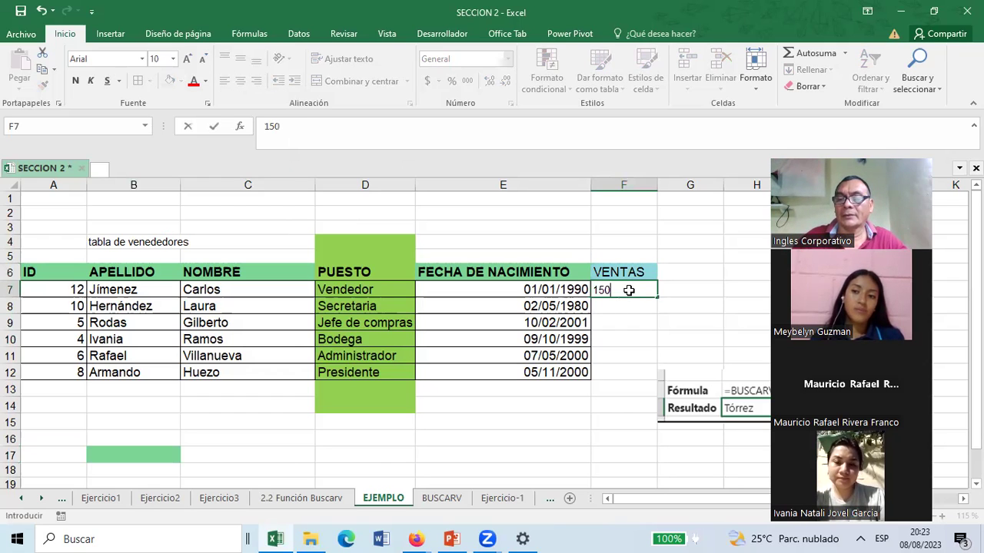
type("0")
key("Return")
type("200")
key("Return")
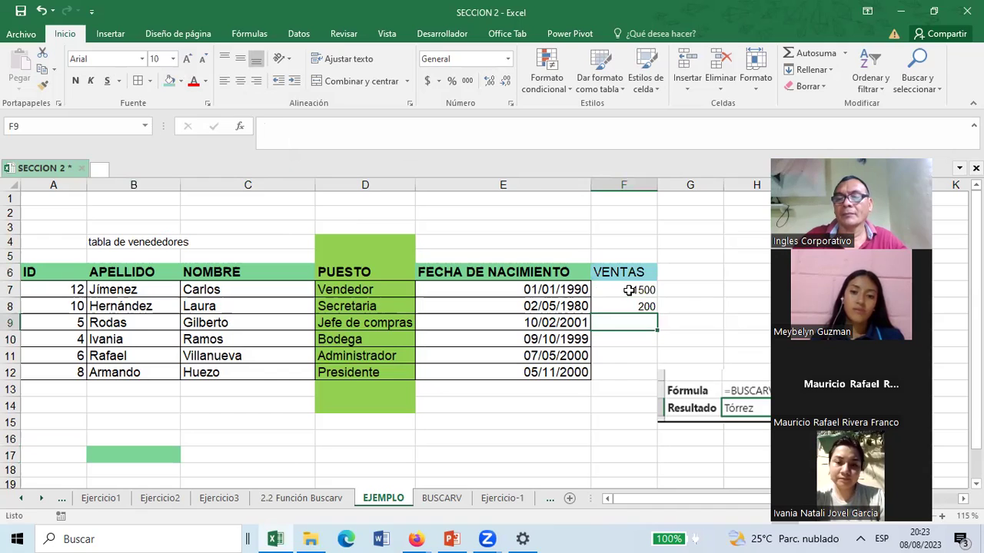
type("1254")
key("Return")
type("3")
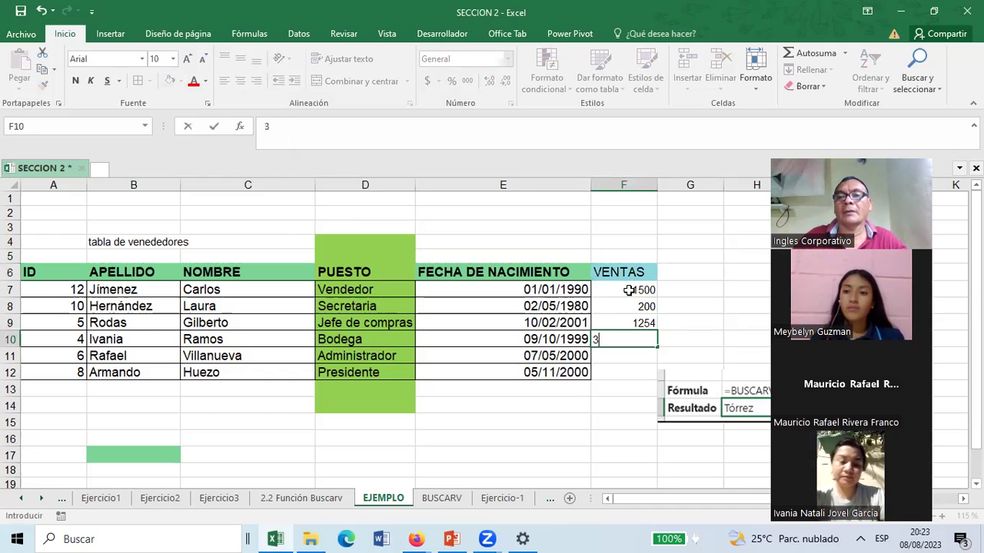
type("51")
key("Return")
type("89")
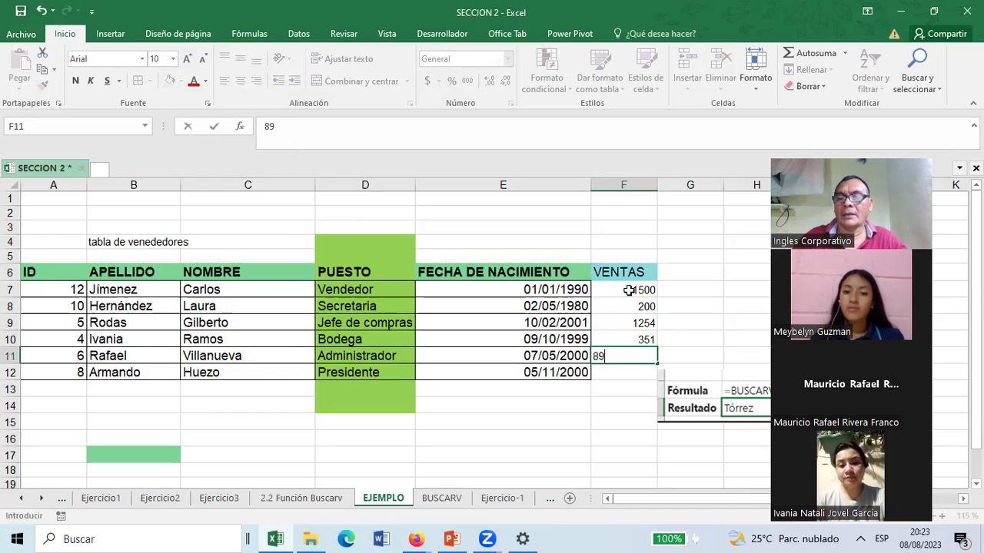
type("7")
key("Return")
Add 120 in F12 and format the sales F7:F12 as Moneda currency.
type("120")
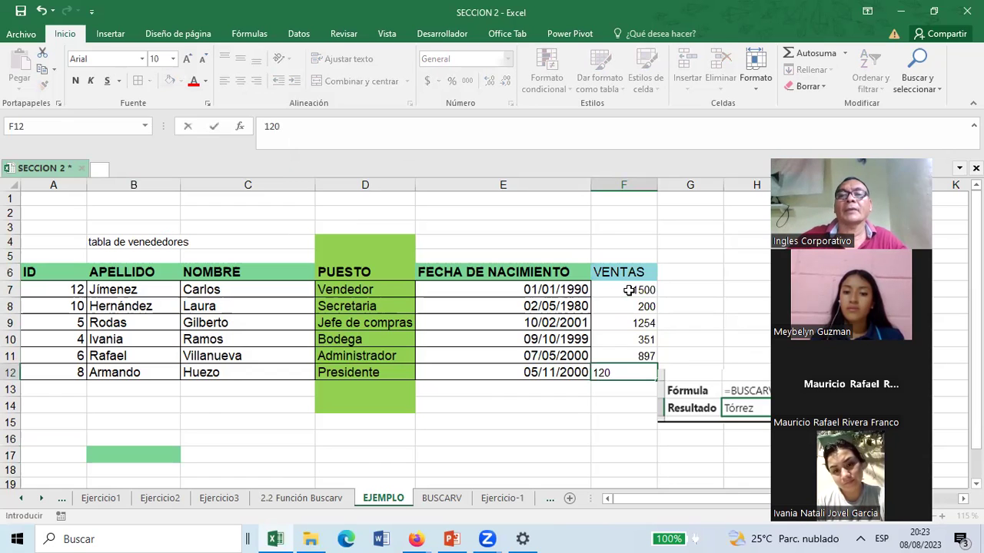
key("Return")
left_click_drag(629, 289, 640, 368)
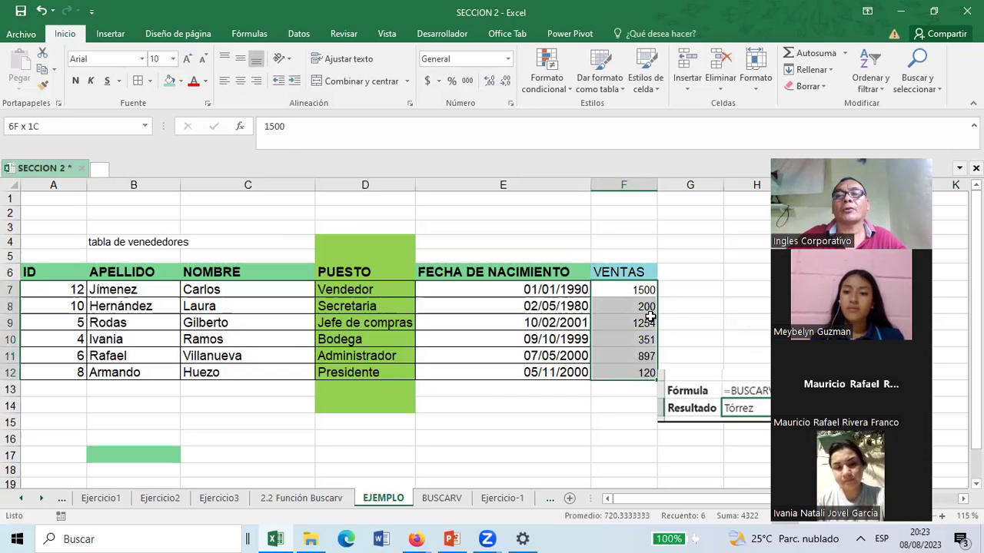
key("shift+F10")
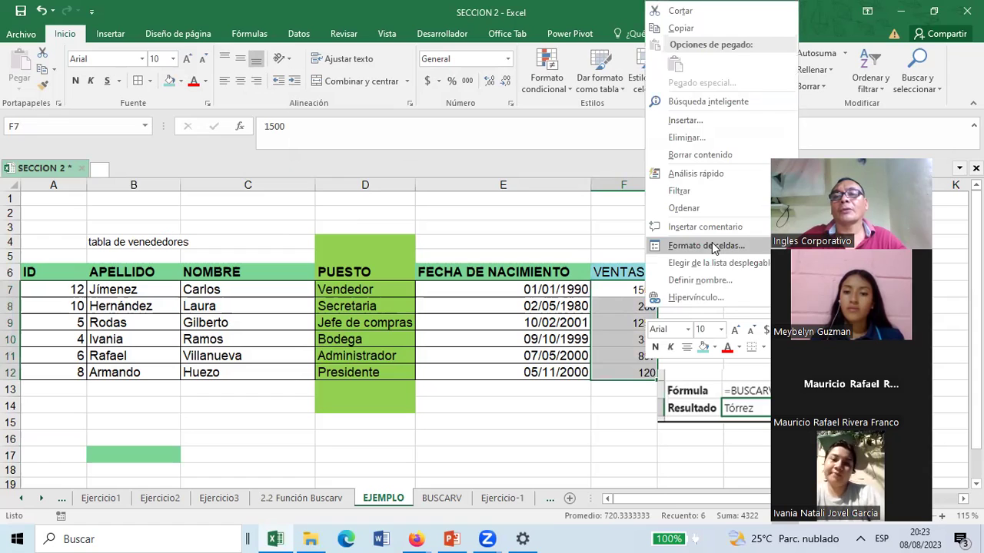
left_click(713, 247)
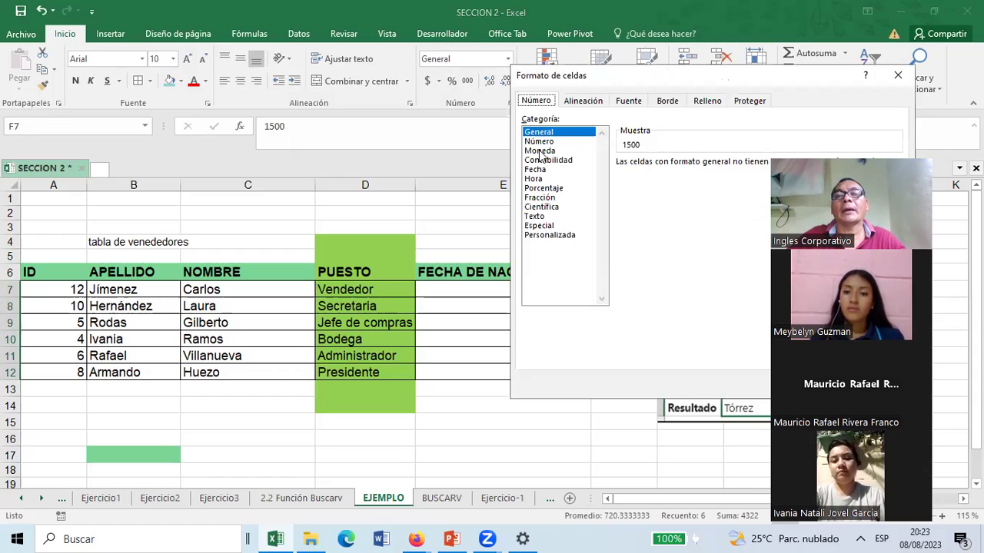
left_click(540, 151)
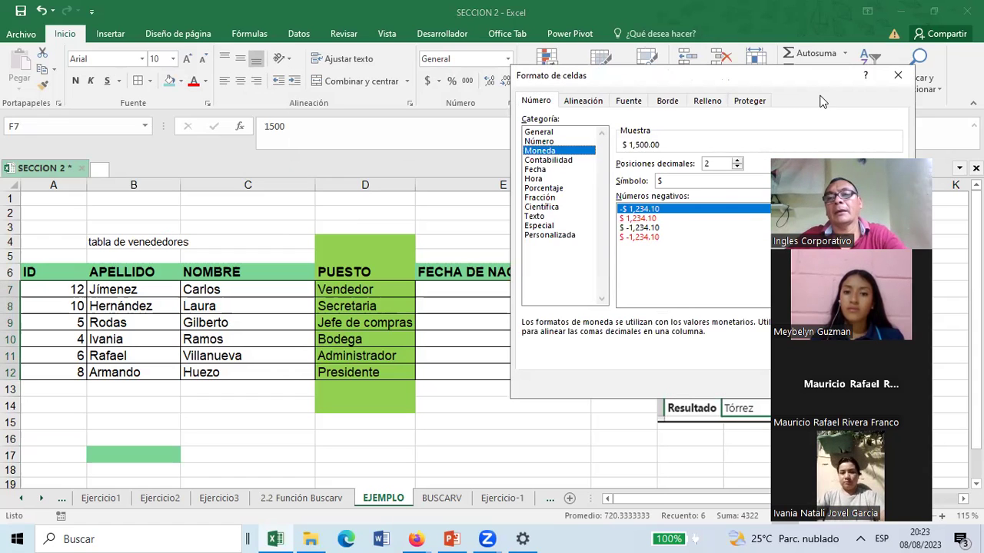
key("Return")
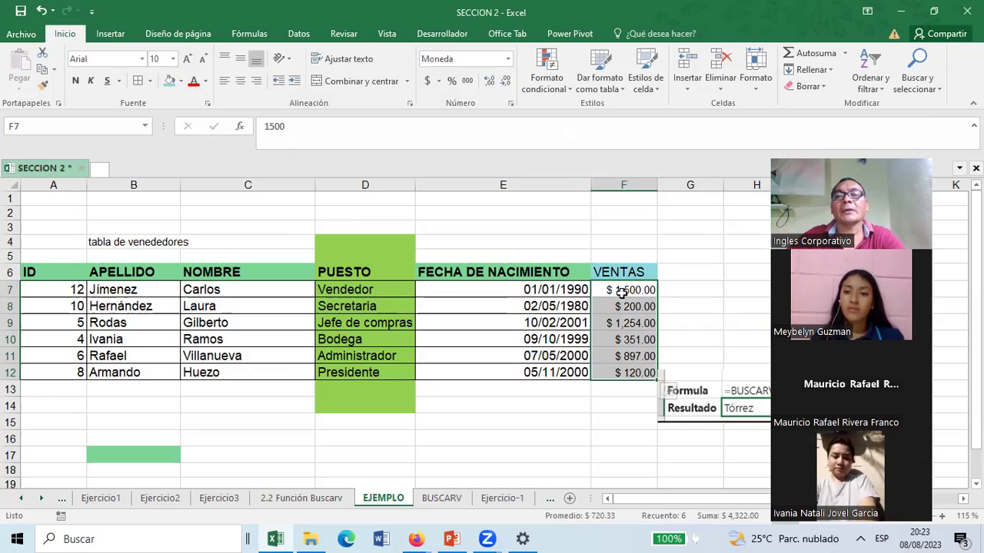
Enlarge the font of the sales figures by two sizes.
left_click(502, 437)
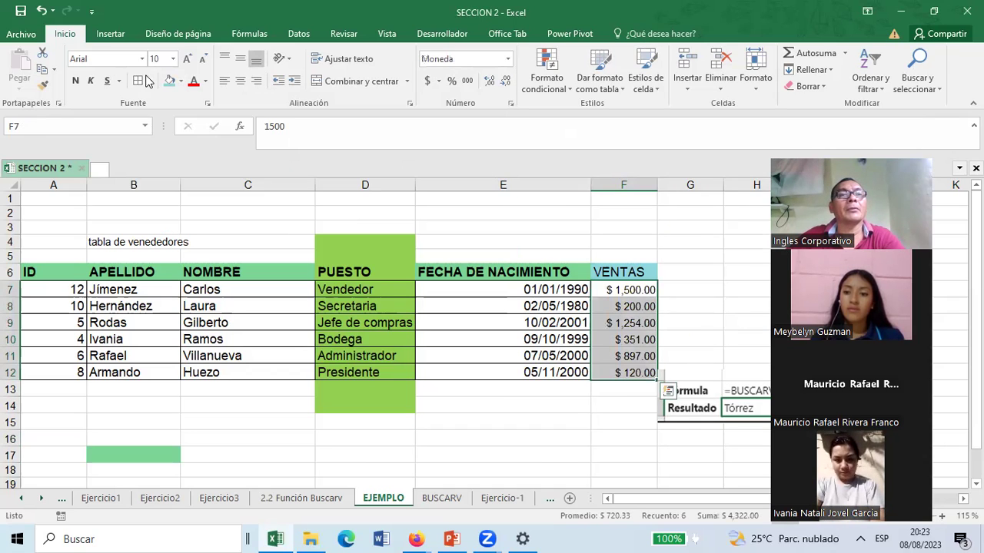
left_click(187, 63)
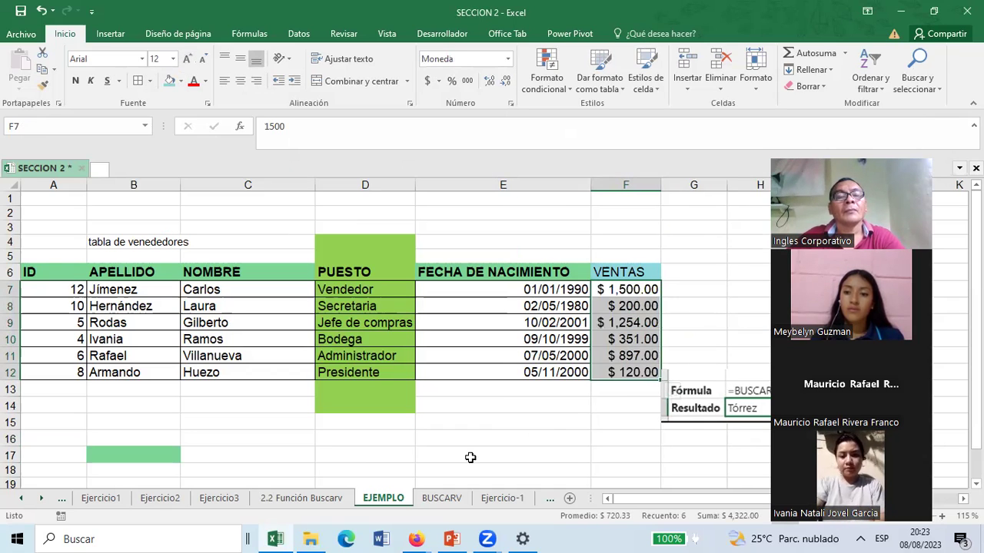
left_click(536, 436)
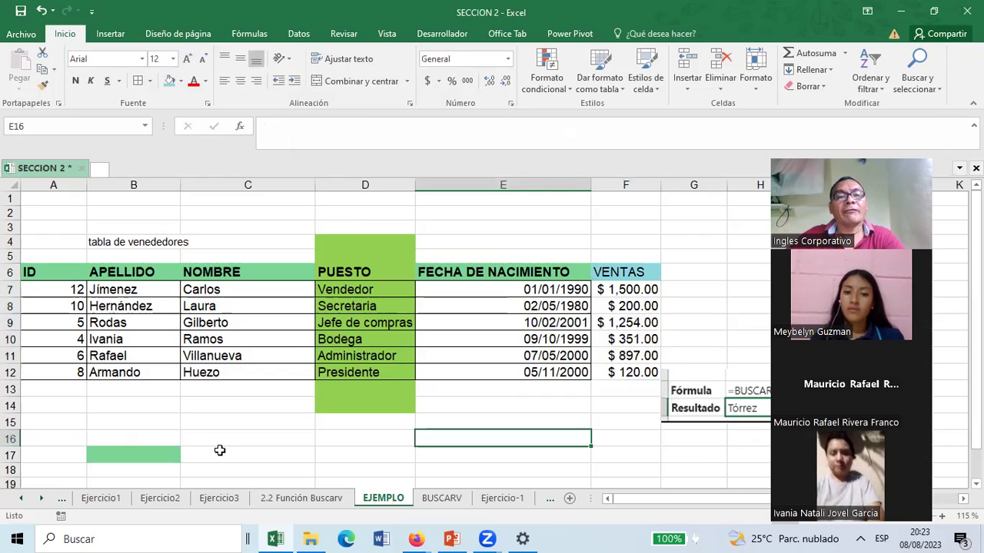
Start typing =BUSCARV( in C17 and bring up its Argumentos de función form.
left_click(143, 456)
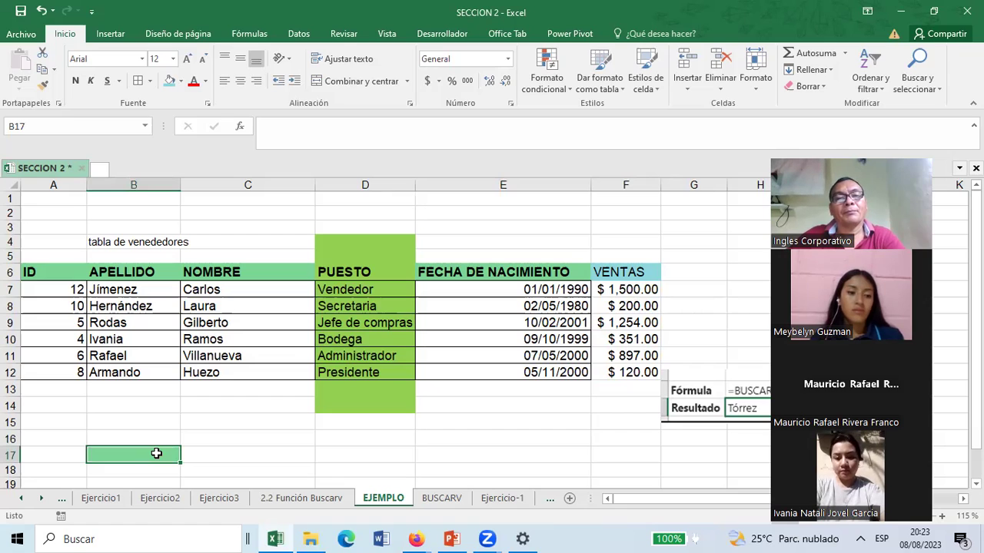
left_click(110, 286)
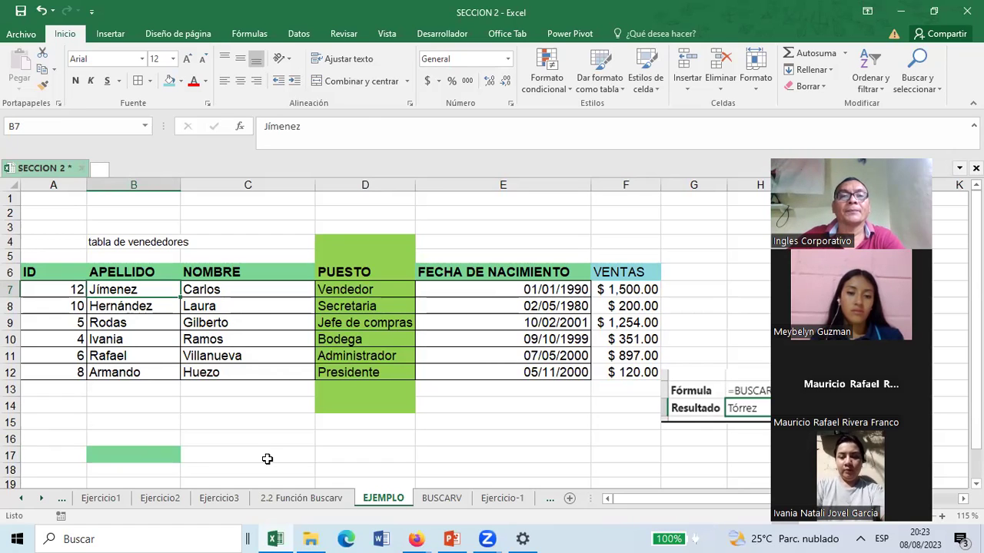
left_click(204, 456)
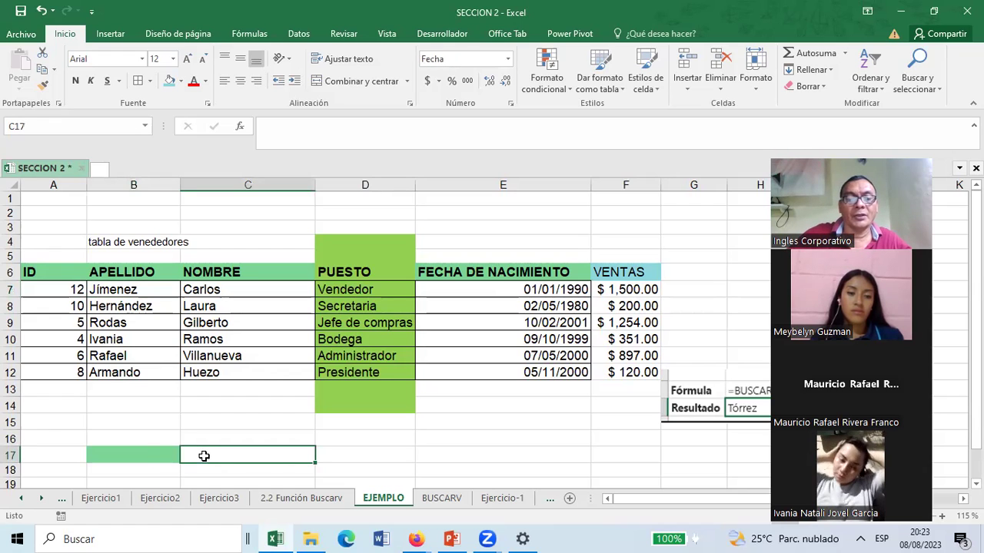
type("=B")
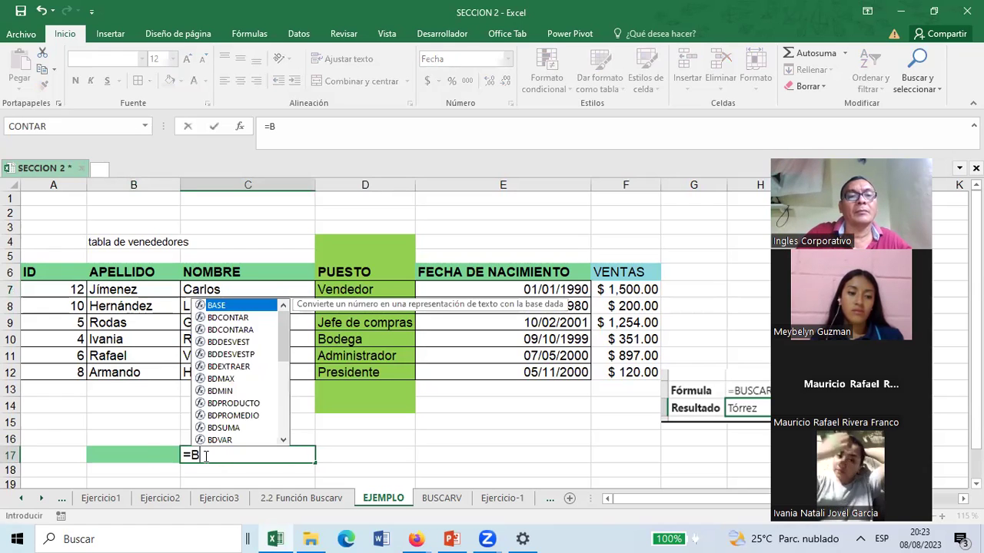
type("USCAR")
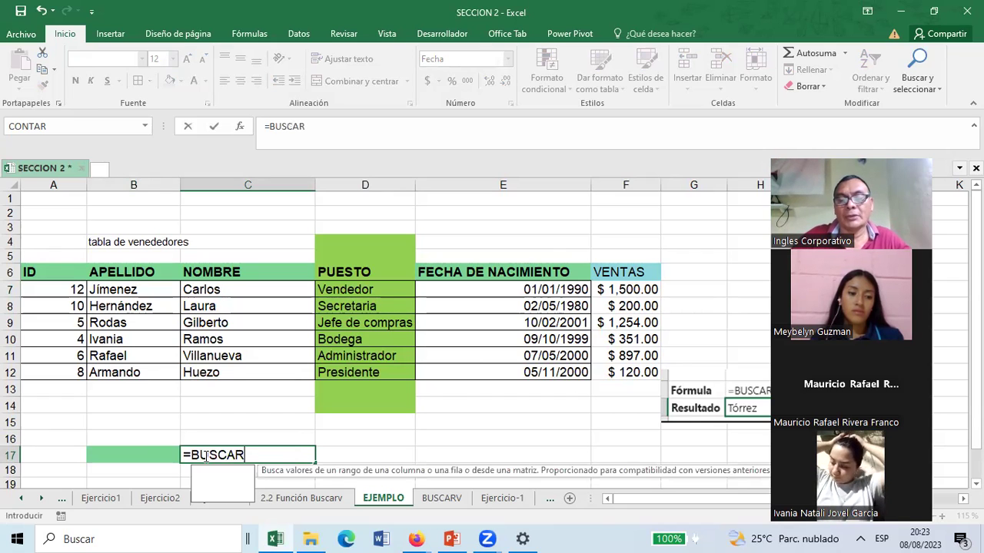
type("V(")
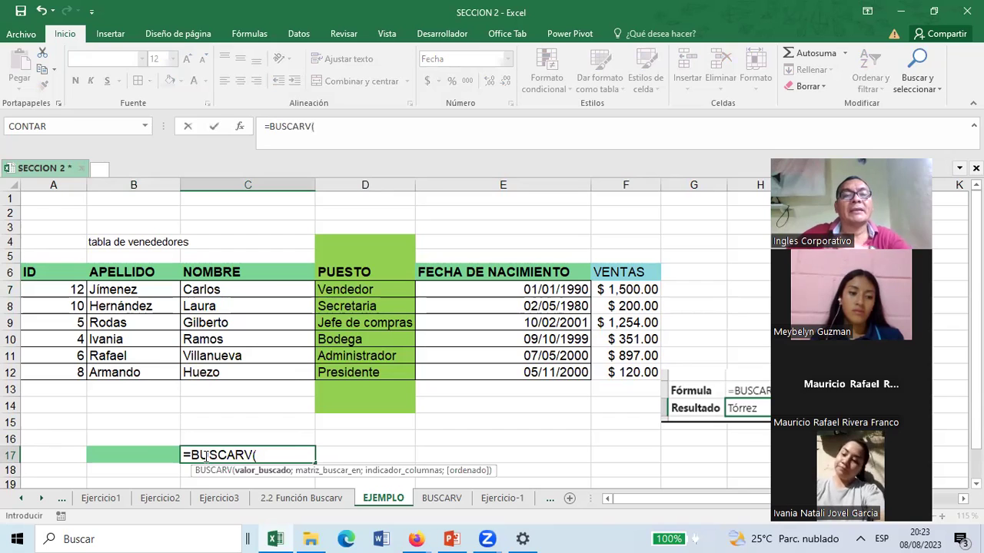
left_click(240, 127)
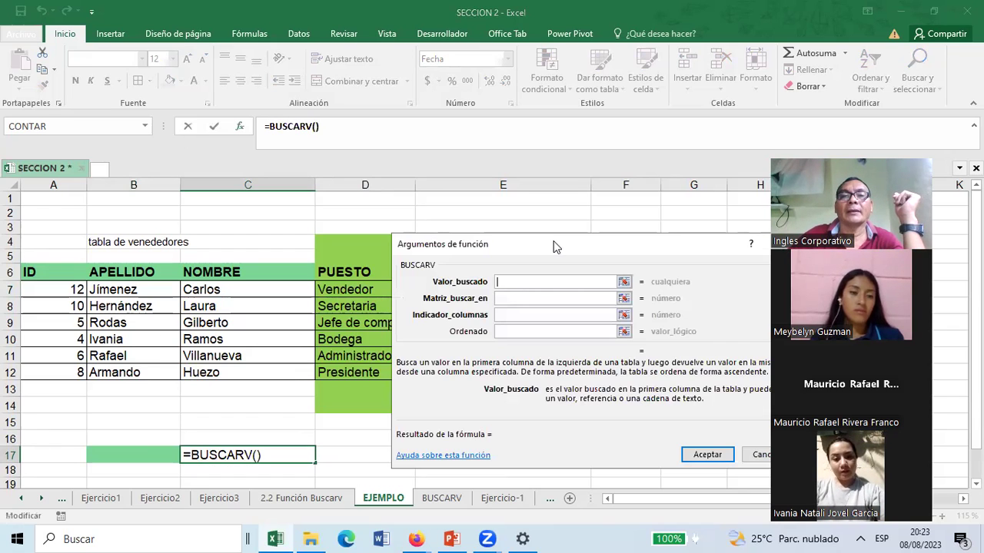
Set the BUSCARV lookup value to B17 and the search table to A7:F12.
left_click_drag(556, 247, 385, 62)
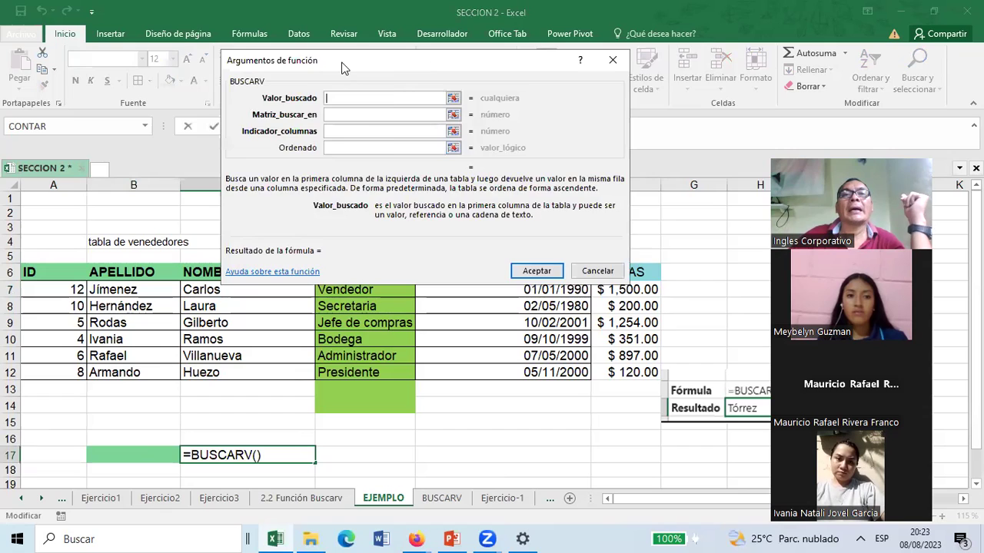
left_click_drag(344, 68, 421, 62)
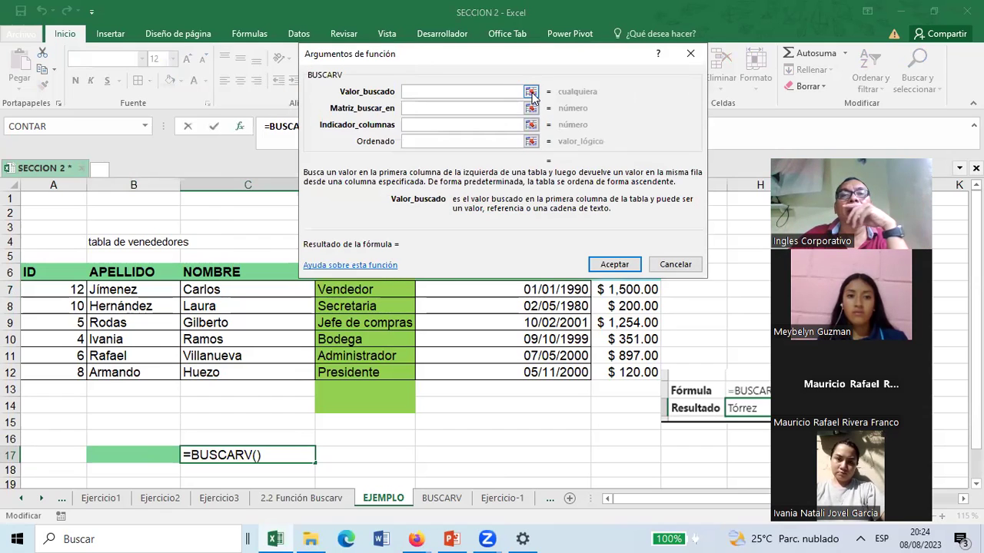
left_click(531, 92)
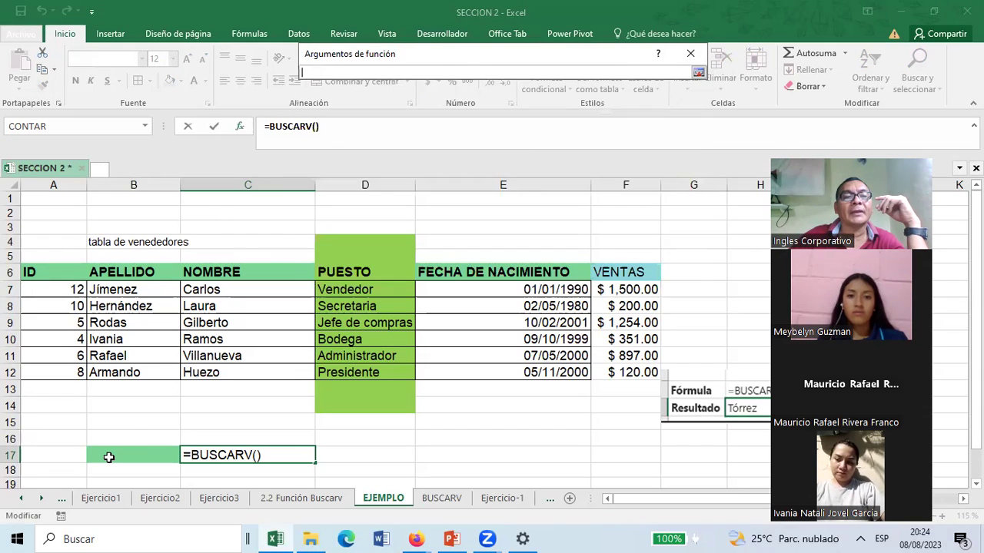
left_click(108, 458)
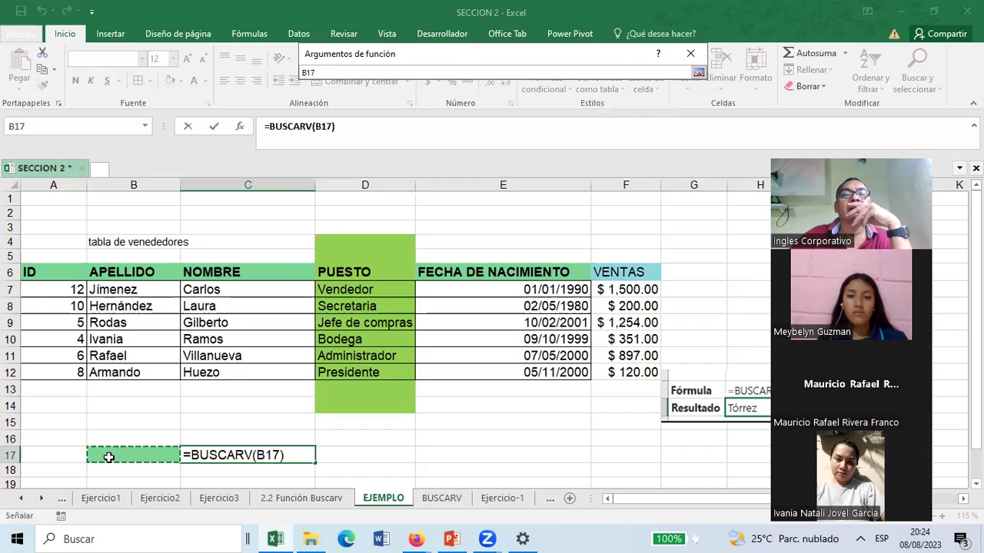
left_click(698, 72)
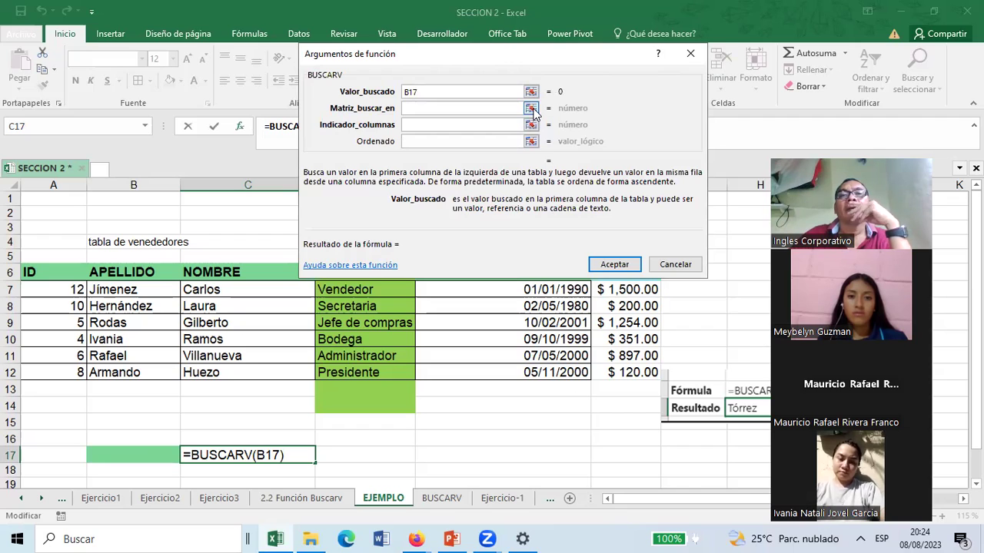
left_click(531, 108)
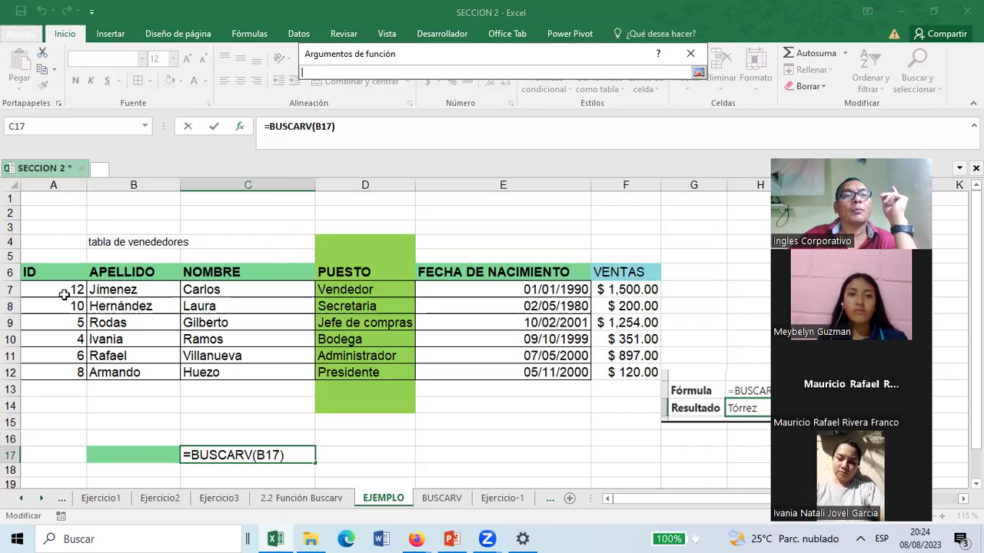
left_click_drag(46, 290, 617, 373)
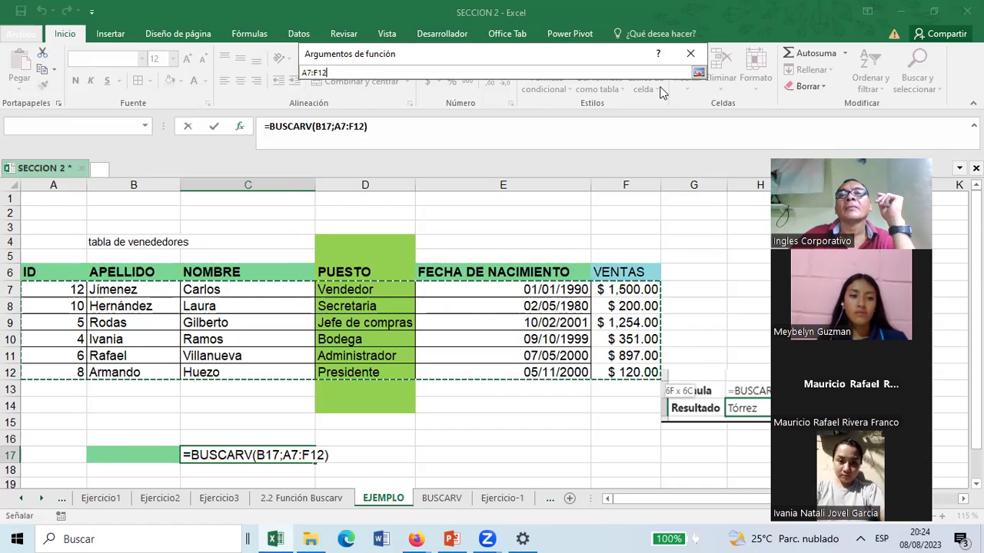
left_click(698, 73)
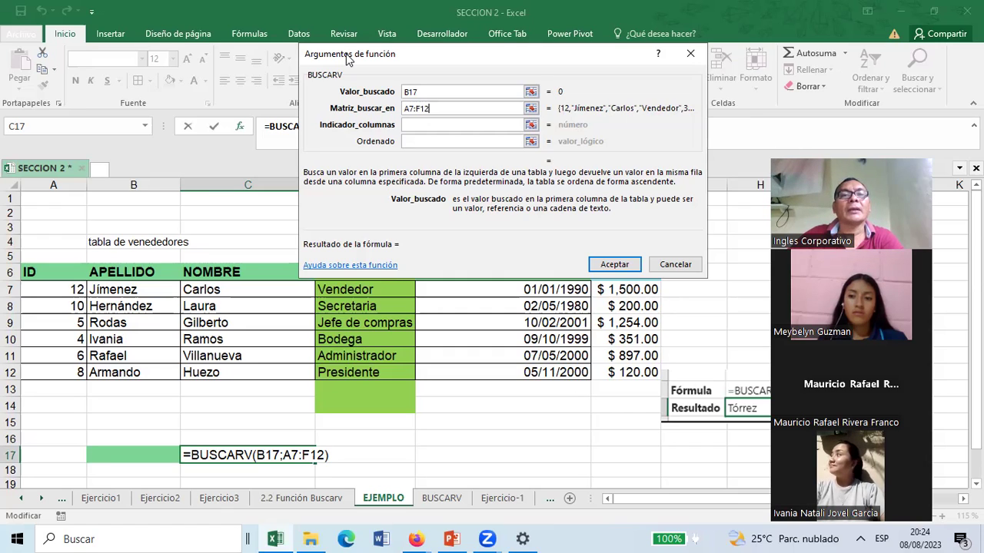
left_click_drag(345, 54, 141, 26)
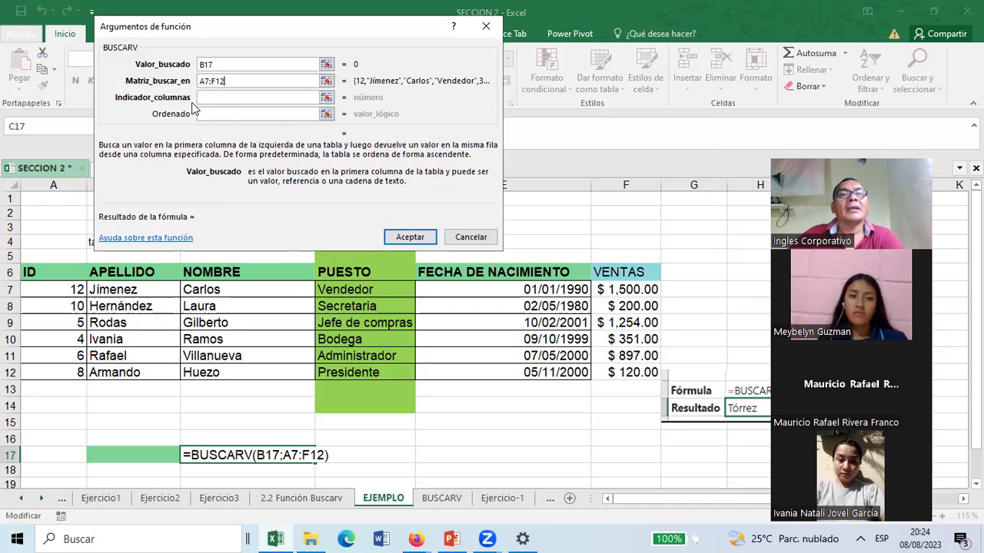
Use F7 as the column index and FALSO for Ordenado, then accept the C17 formula.
key("Tab")
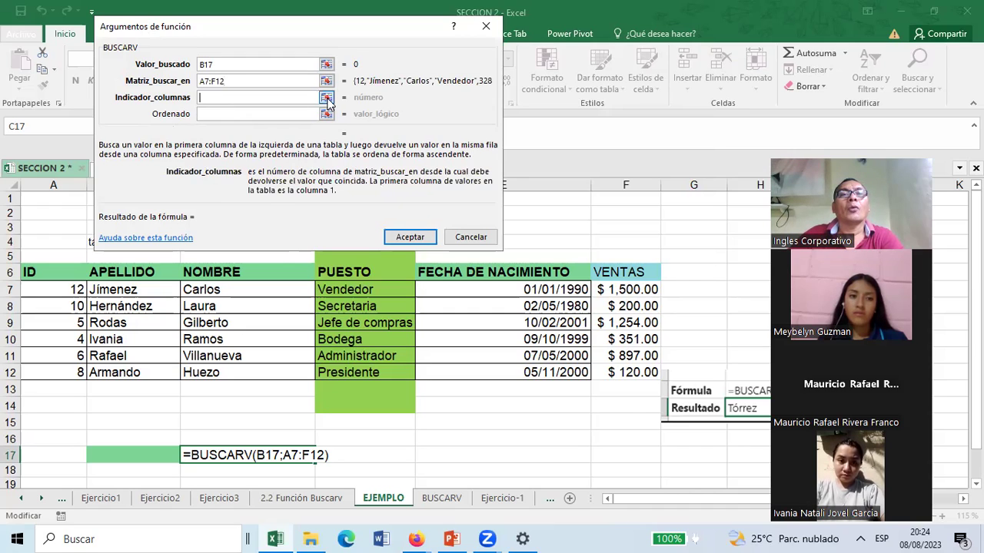
left_click(327, 99)
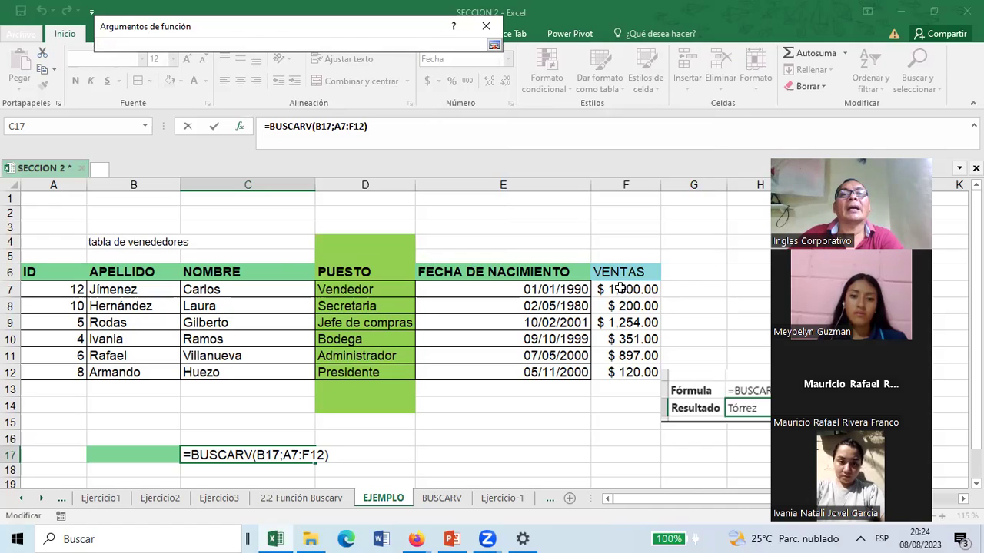
left_click(620, 287)
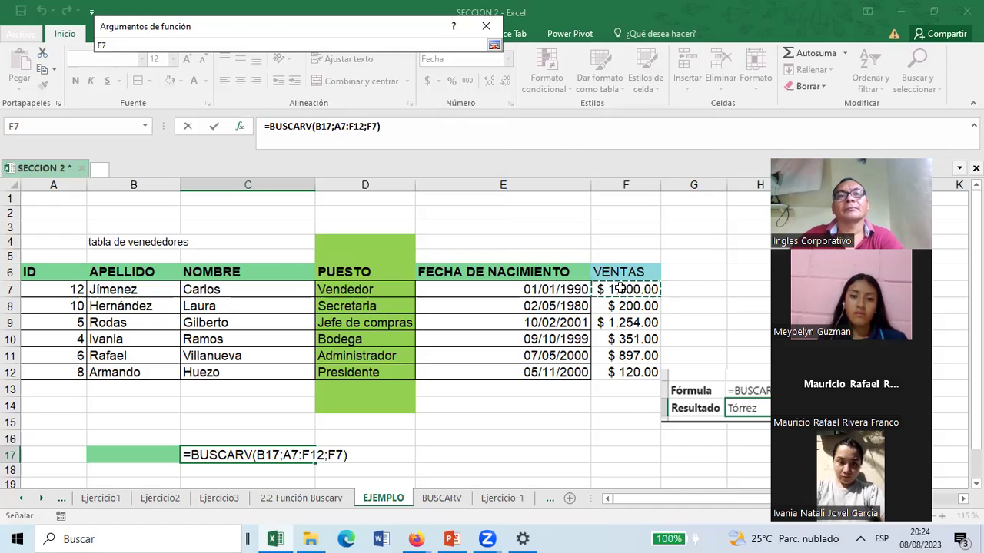
left_click(492, 48)
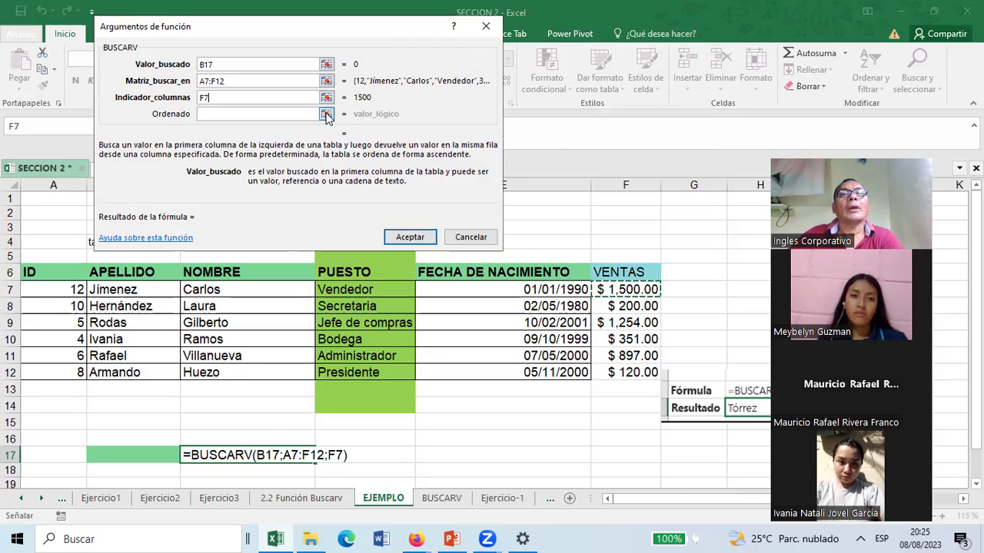
left_click(326, 114)
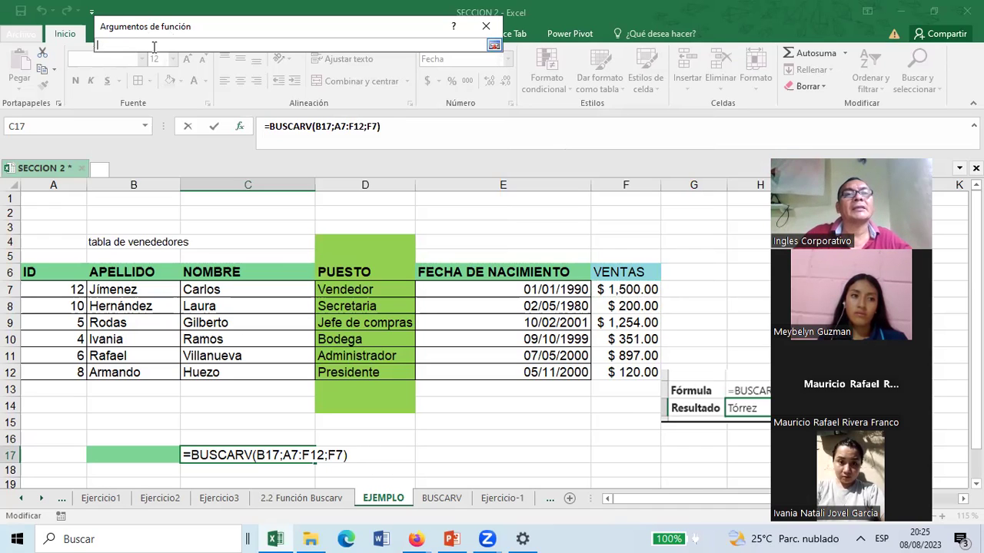
type("FALSO")
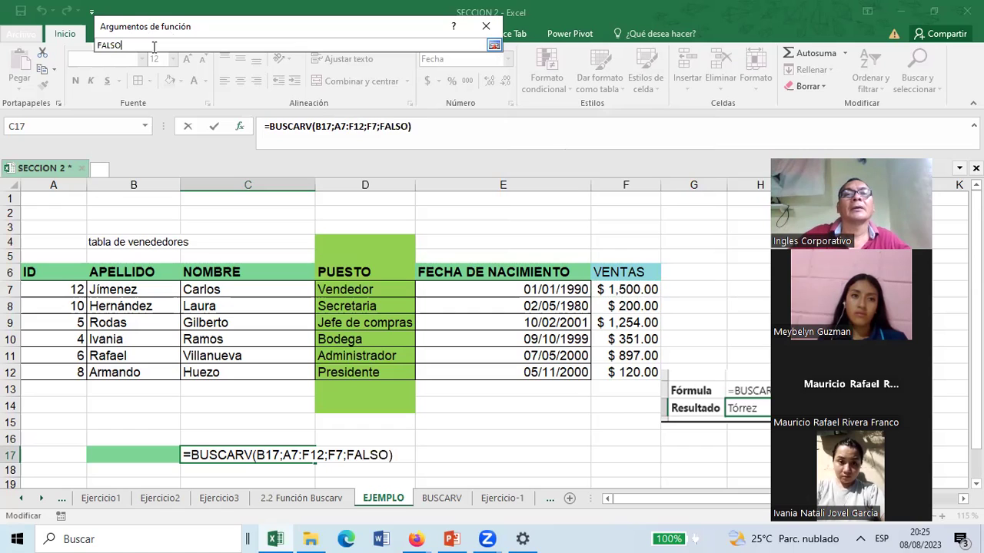
left_click(494, 47)
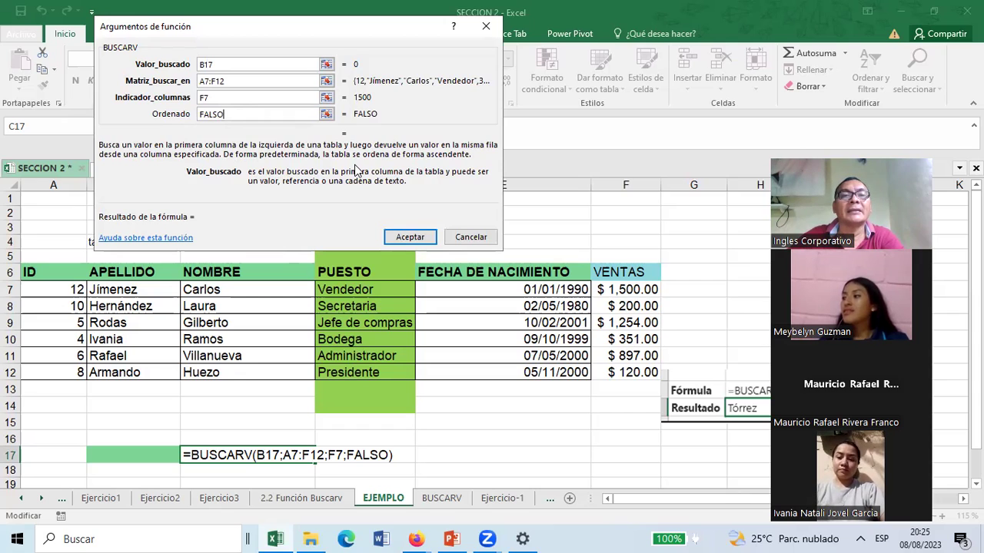
left_click(395, 233)
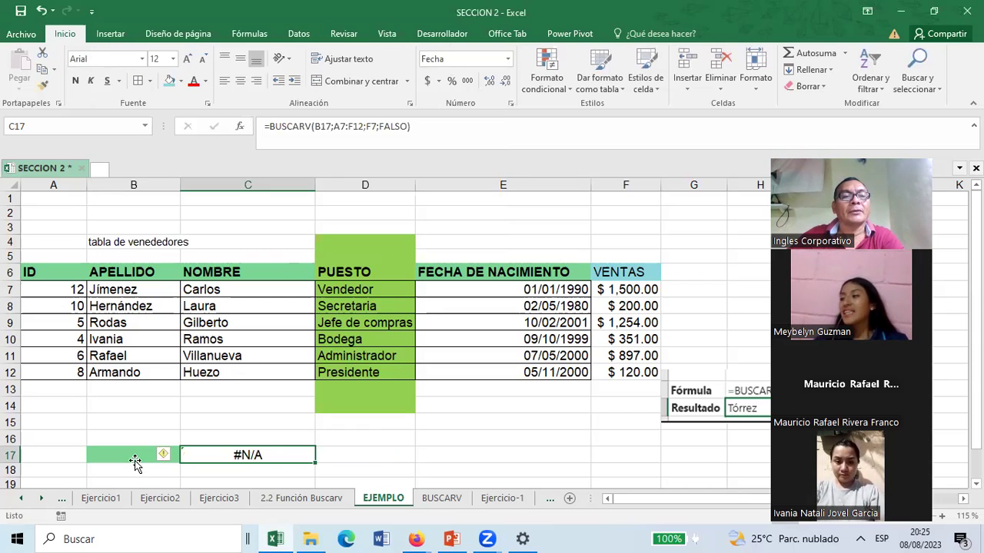
Enter the lookup ID 12 in B17, then begin editing C17's formula.
left_click(134, 461)
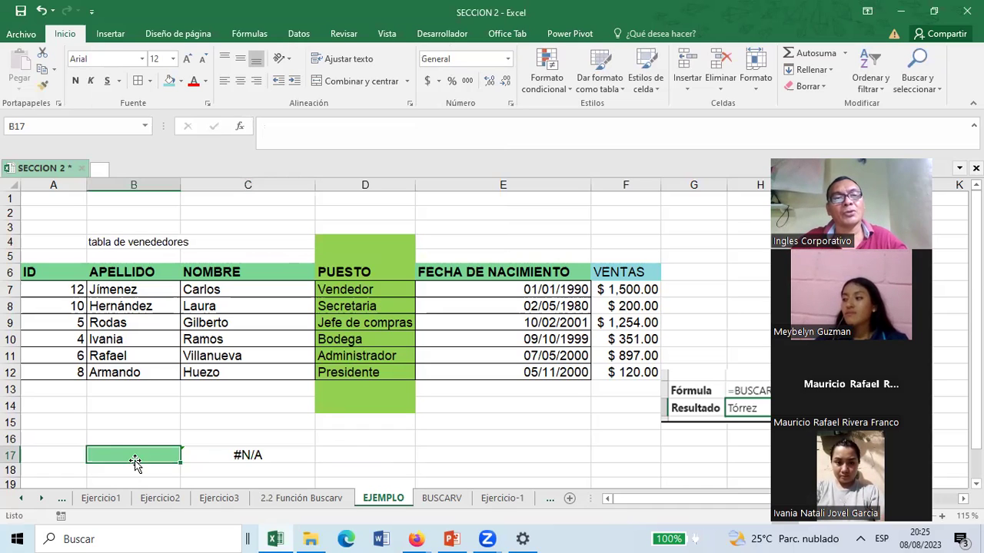
type("12")
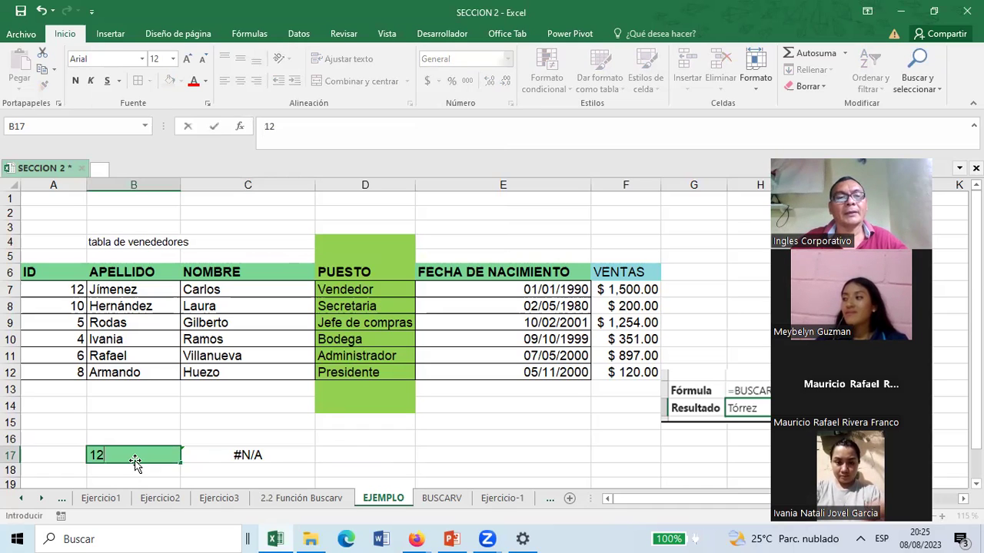
key("Return")
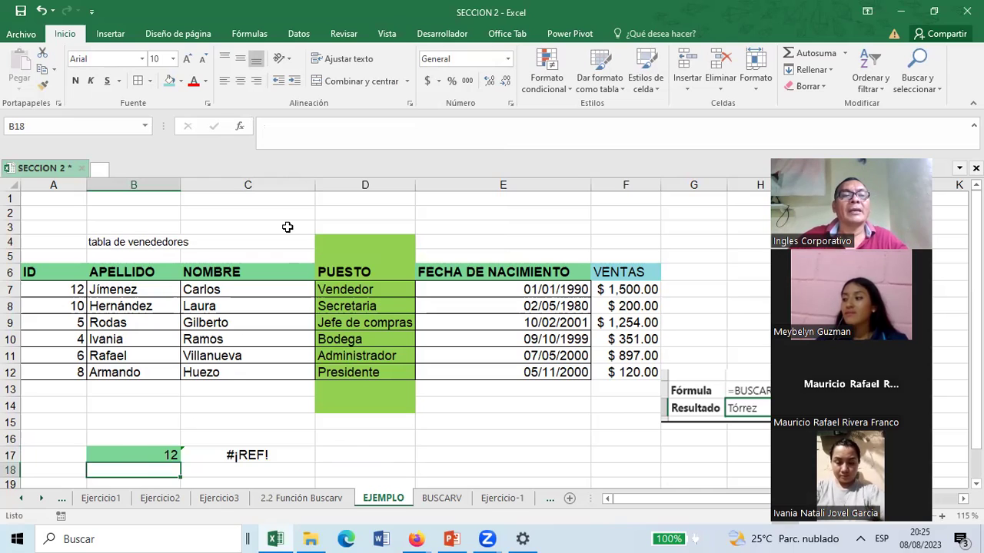
left_click(245, 455)
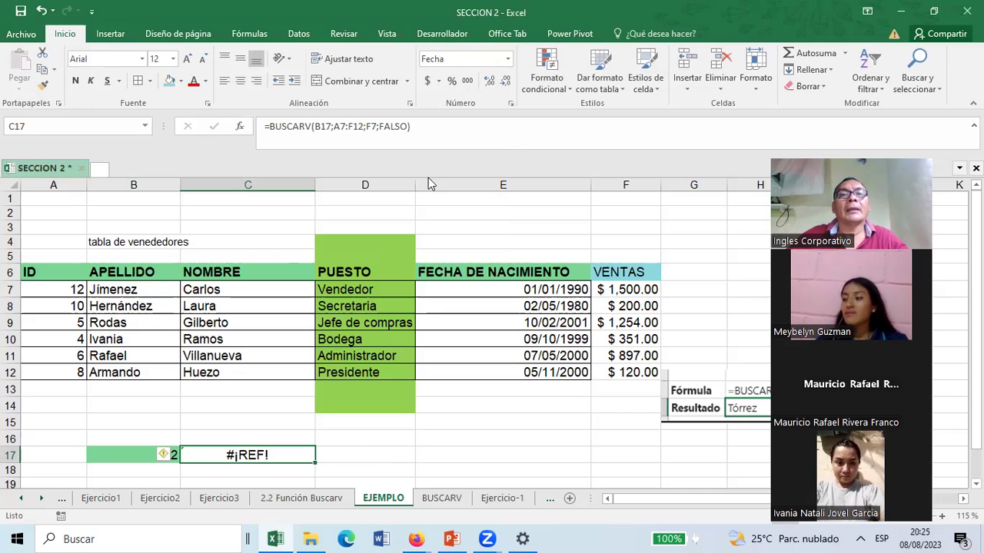
left_click(378, 150)
Replace the F7 column argument with 6, giving =BUSCARV(B17;A7:F12;6;FALSO) in C17.
key("BackSpace")
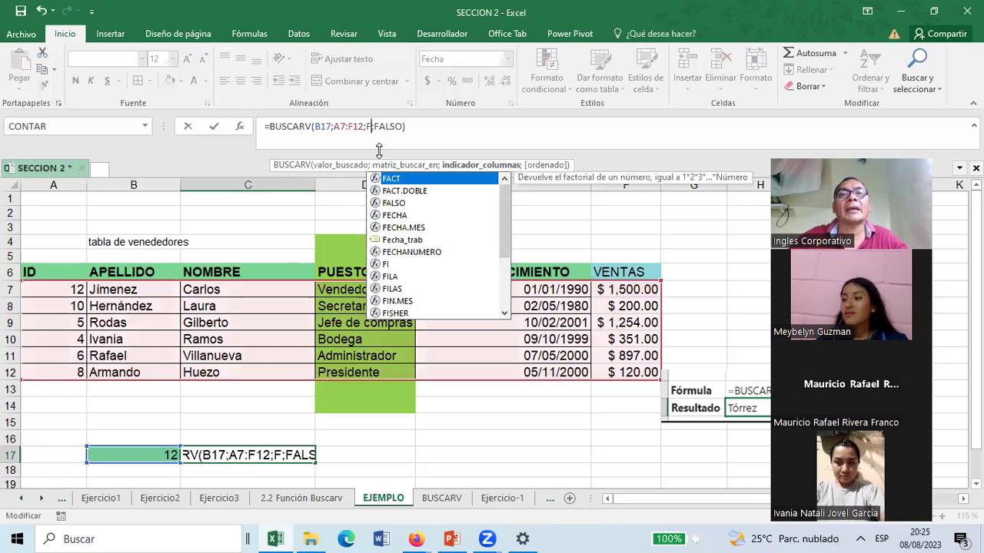
key("BackSpace")
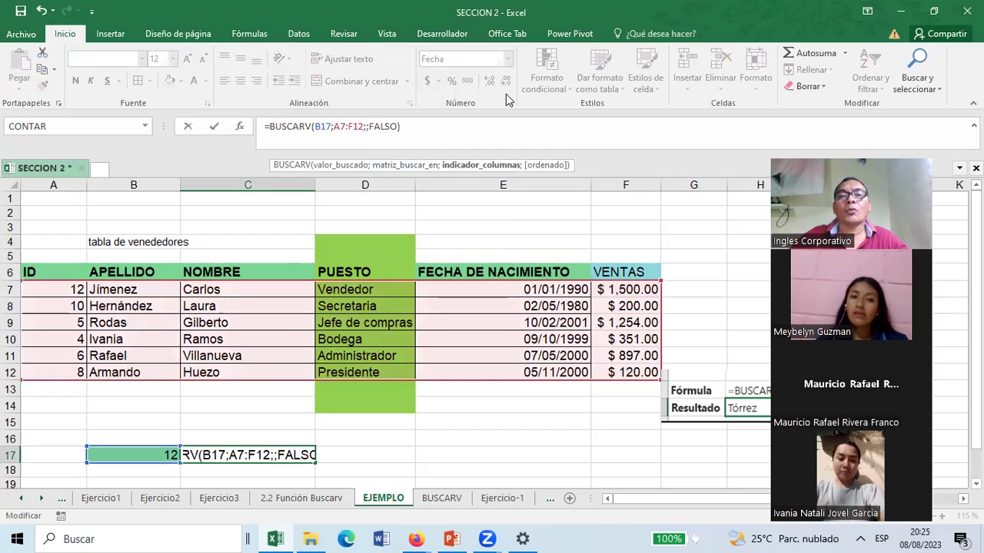
type("6")
key("Return")
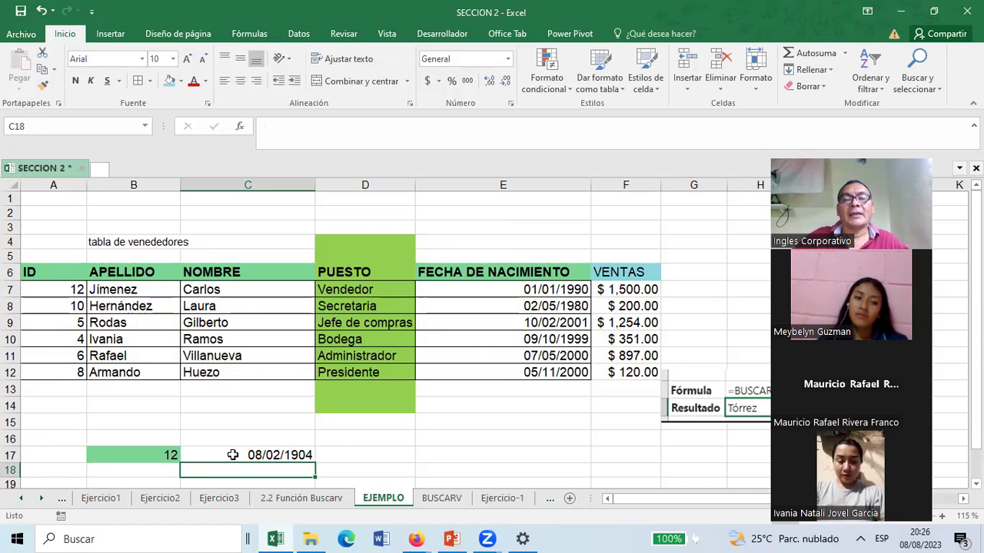
left_click(233, 455)
right_click(235, 459)
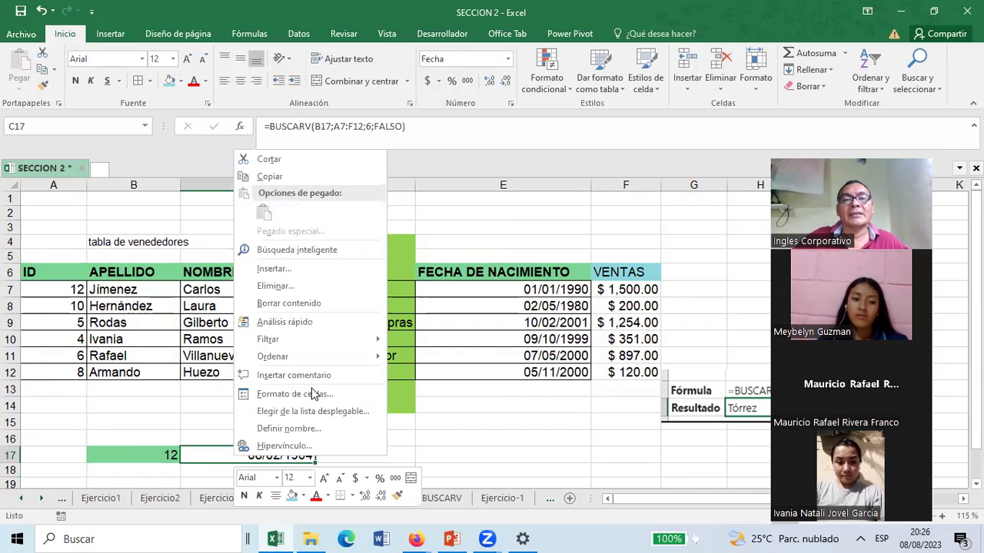
Format C17 with the General number category so it shows 1500.
left_click(312, 395)
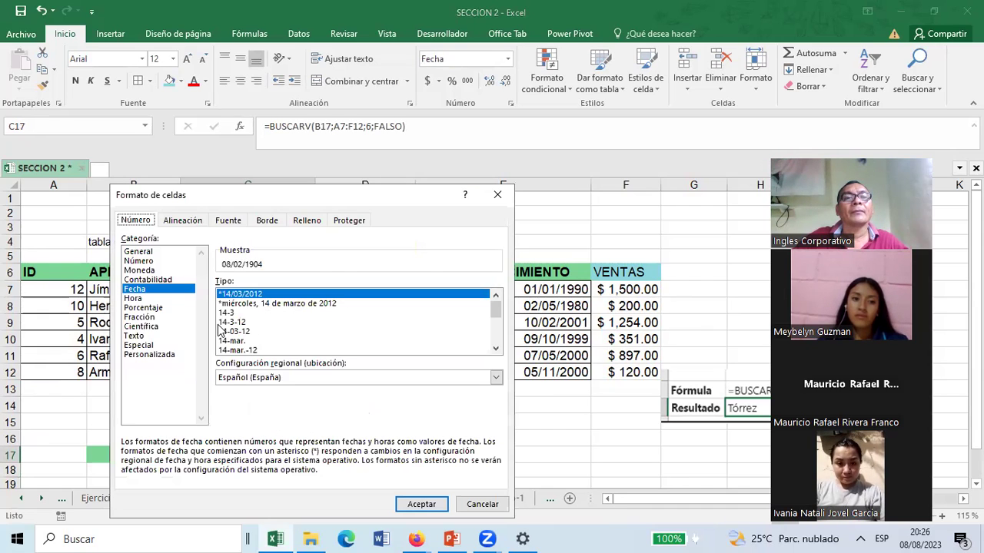
left_click(151, 253)
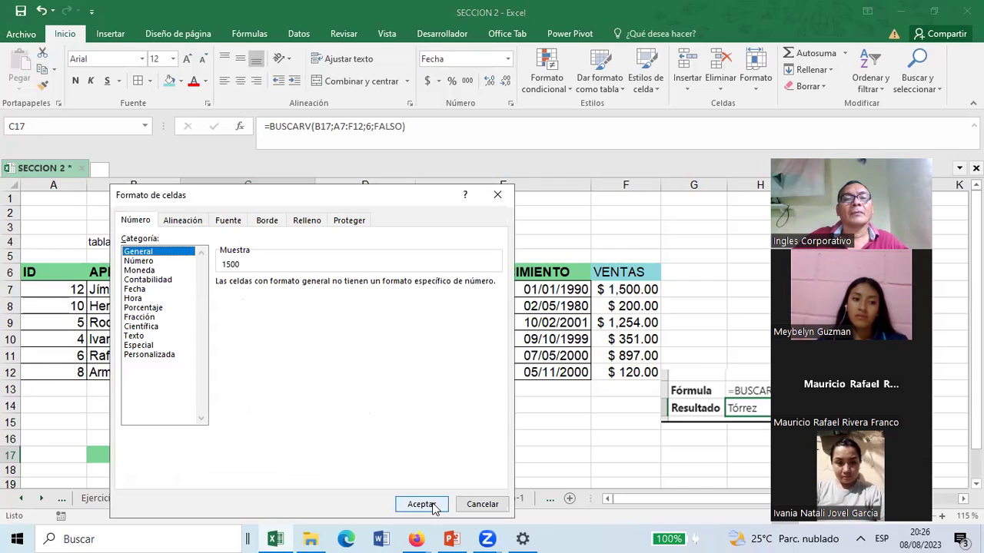
left_click(434, 505)
left_click(459, 417)
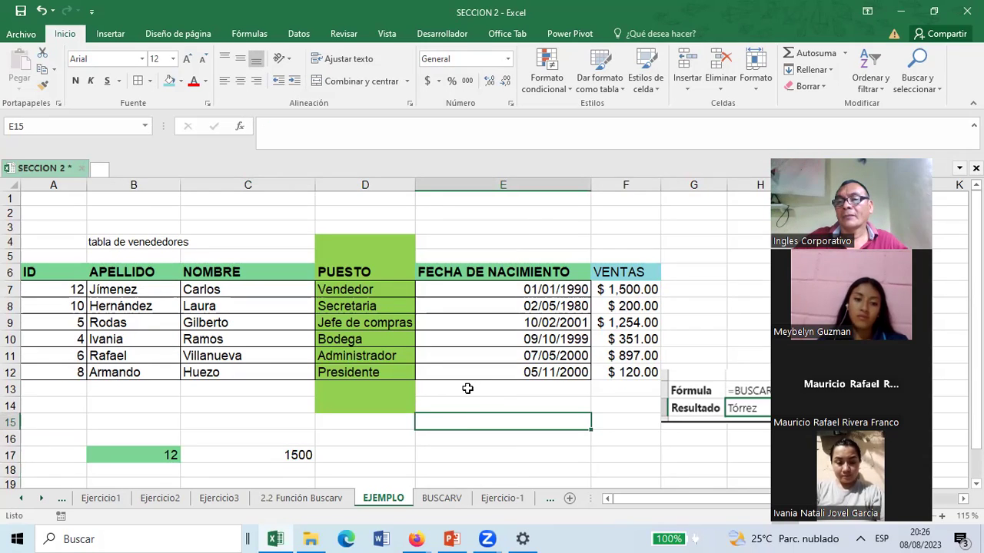
Give C17 font size 14 and a yellow fill.
left_click(253, 458)
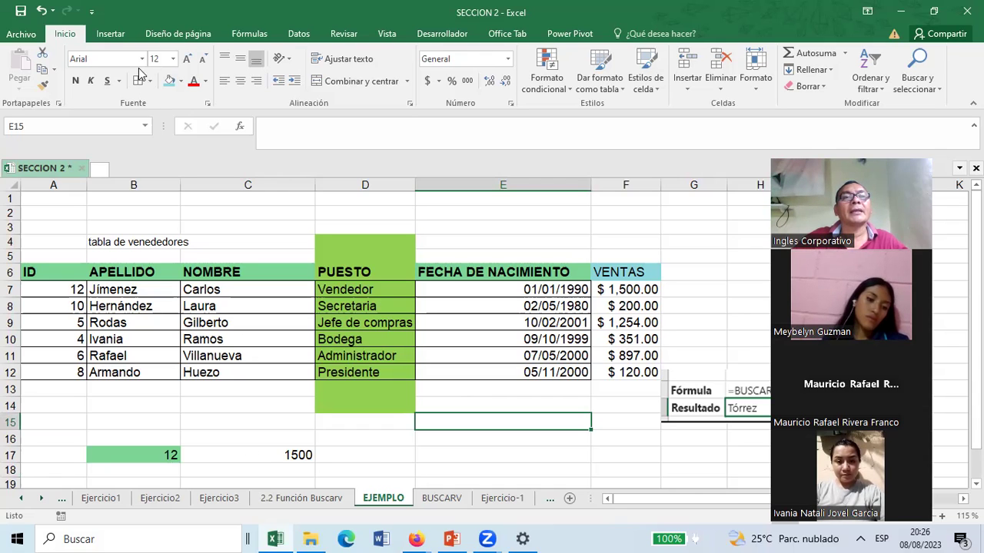
left_click(187, 59)
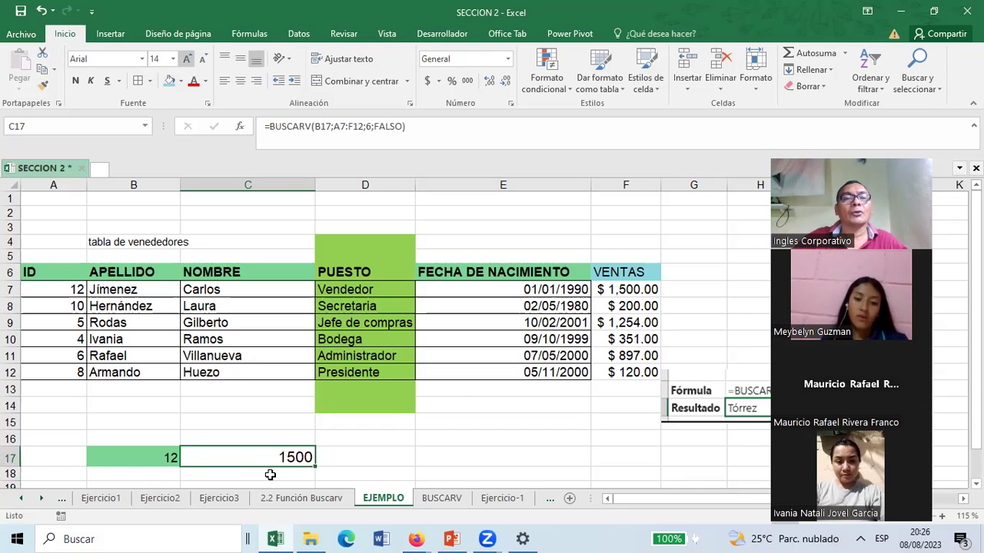
left_click(181, 81)
left_click(205, 193)
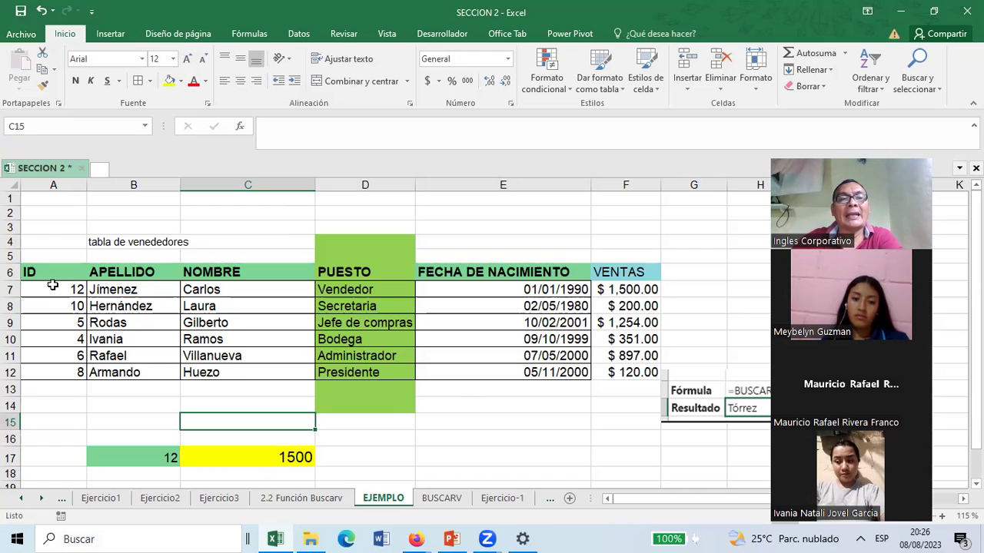
Change the lookup ID in B17 to 6.
left_click_drag(52, 285, 54, 389)
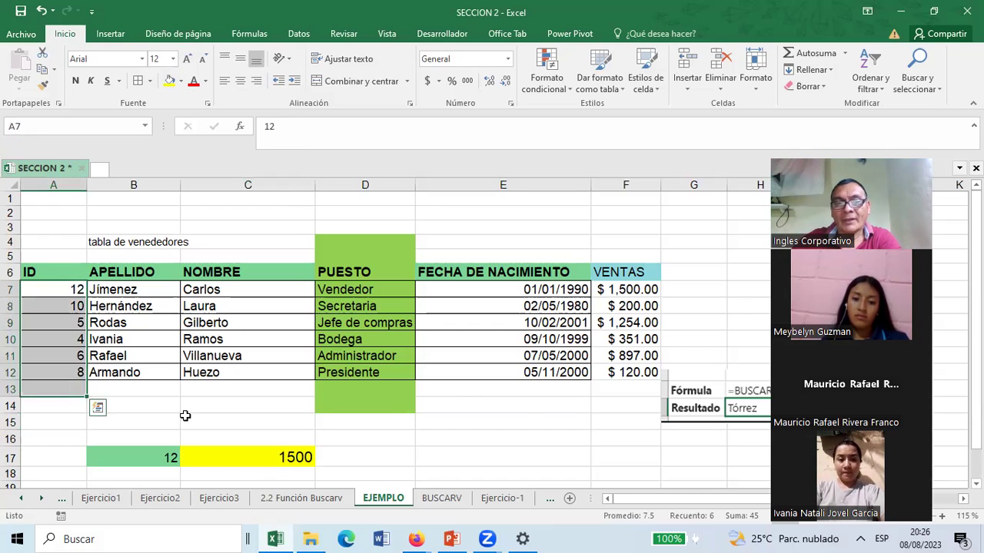
left_click(155, 467)
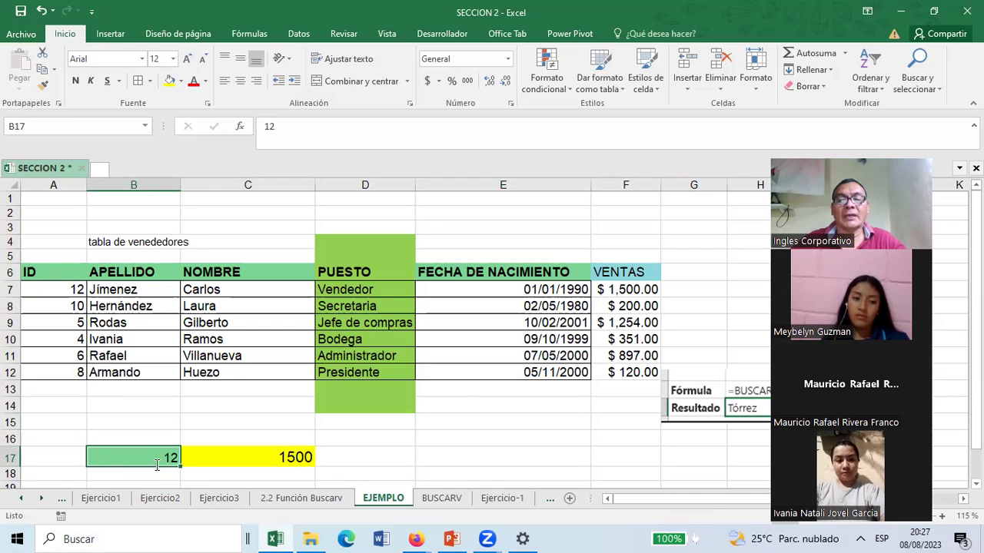
type("6")
key("Return")
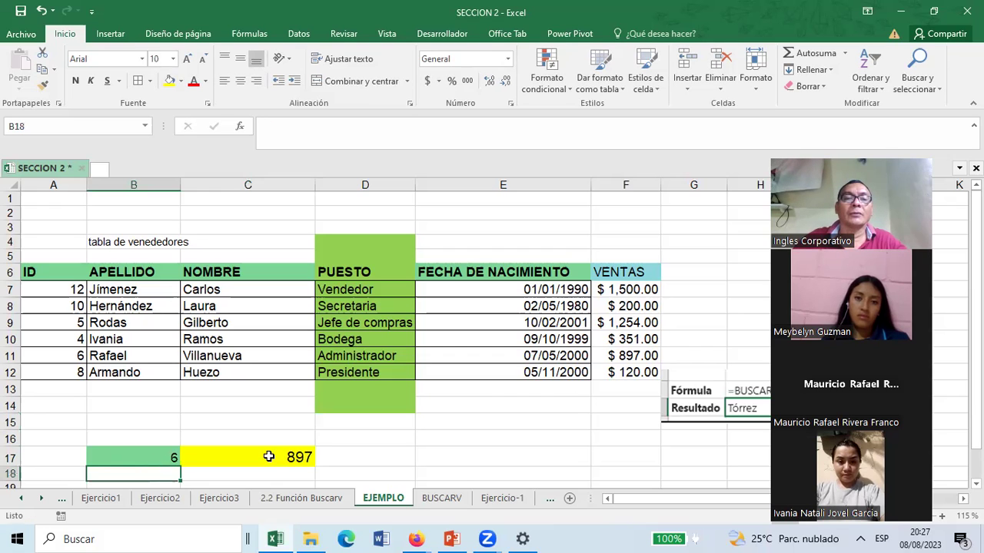
Format C17 as Moneda currency, showing $ 897.00.
left_click(268, 457)
right_click(269, 458)
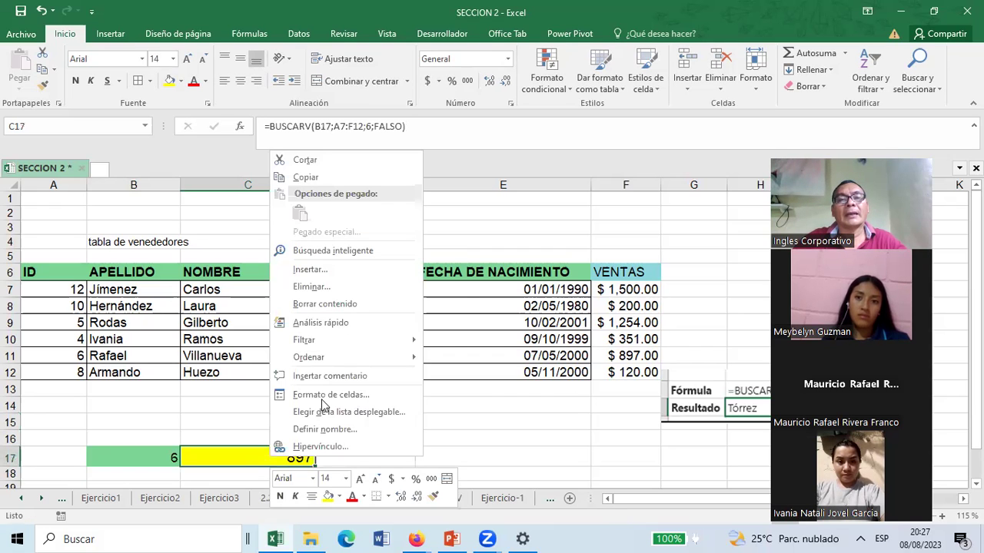
left_click(323, 395)
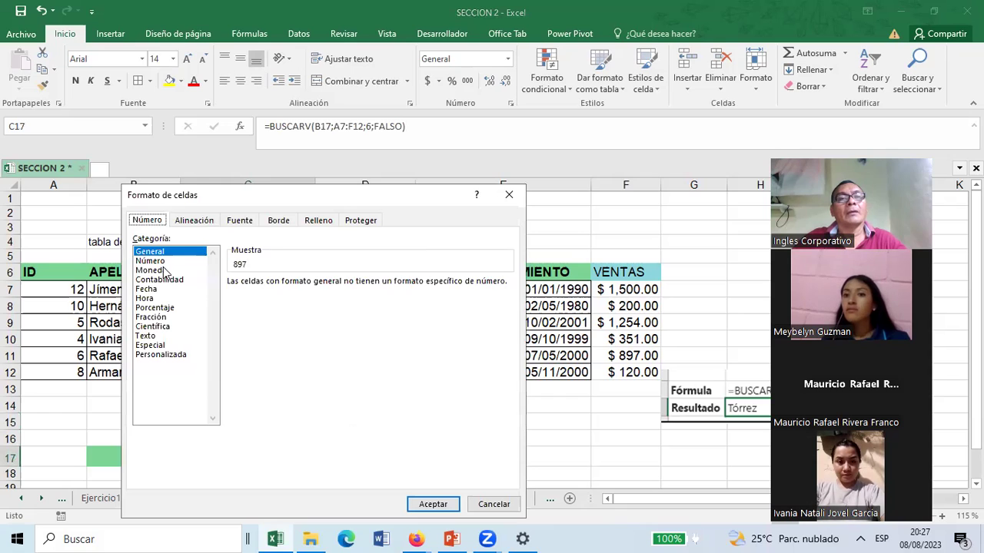
left_click(150, 270)
left_click(432, 504)
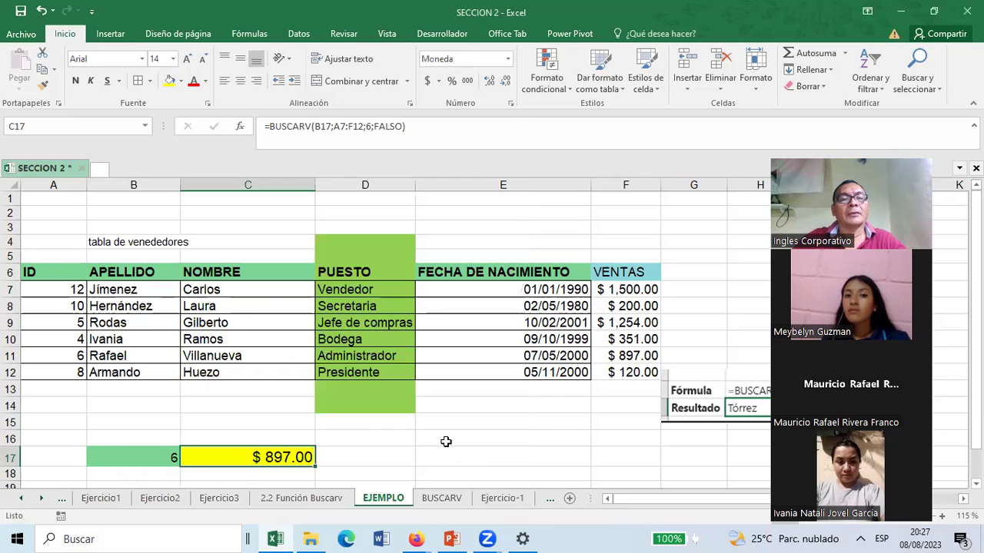
Enlarge the 6 in B17 to font size 14.
left_click(150, 461)
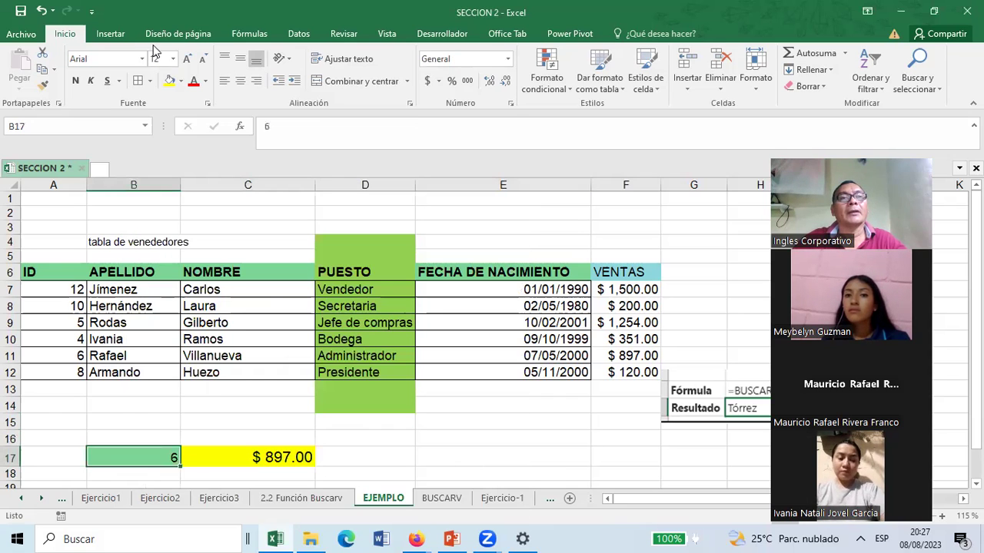
left_click(187, 59)
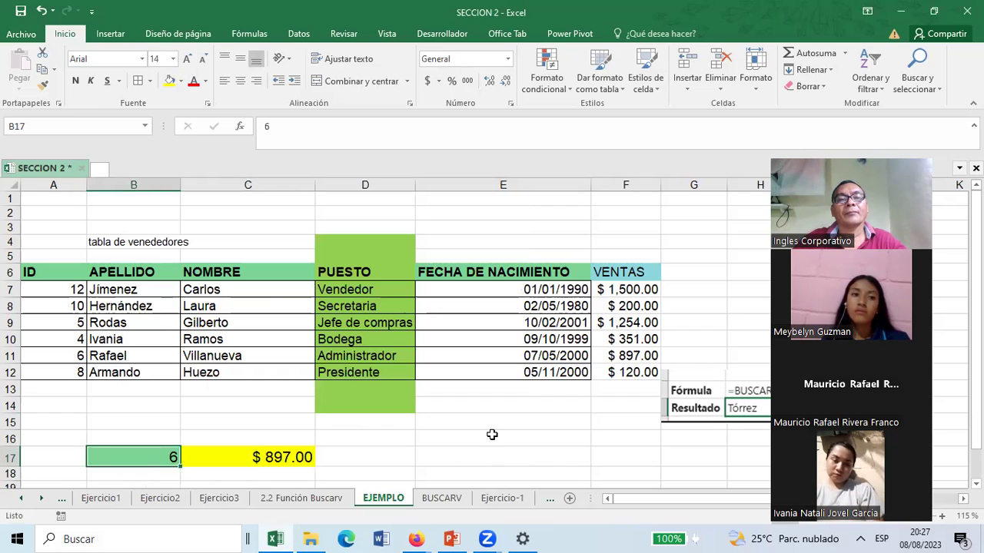
left_click(492, 435)
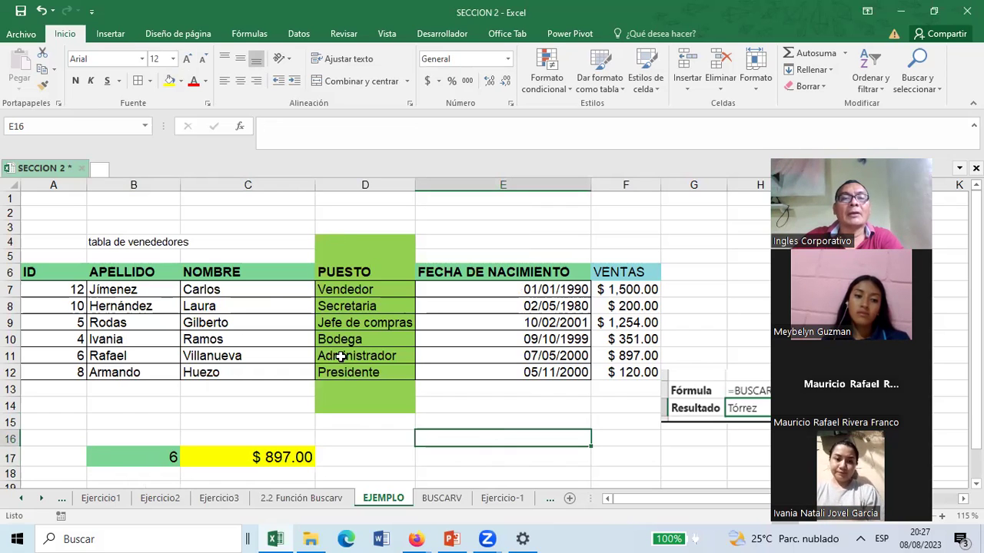
Remove the green shading from the PUESTO column D4:D14 with a white fill.
left_click_drag(341, 242, 341, 405)
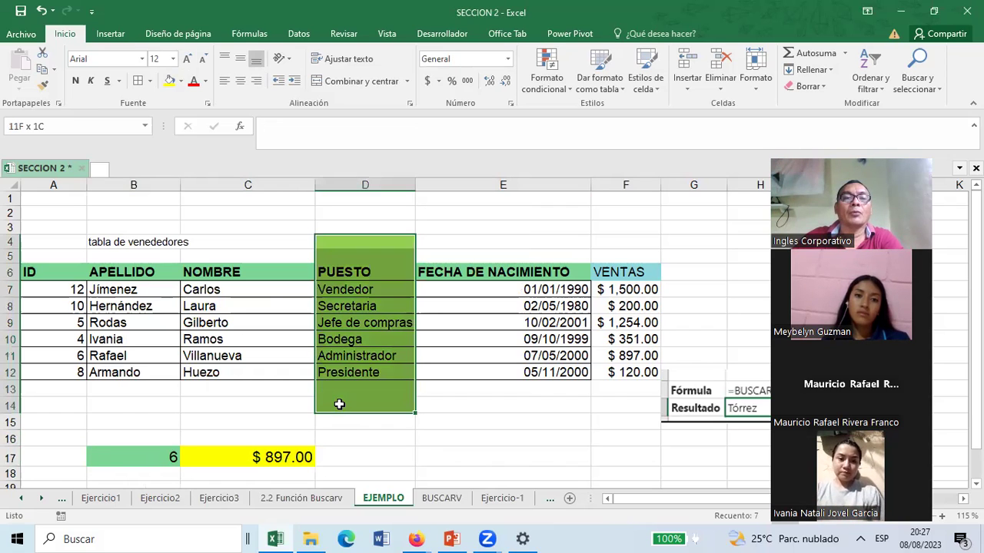
left_click(181, 81)
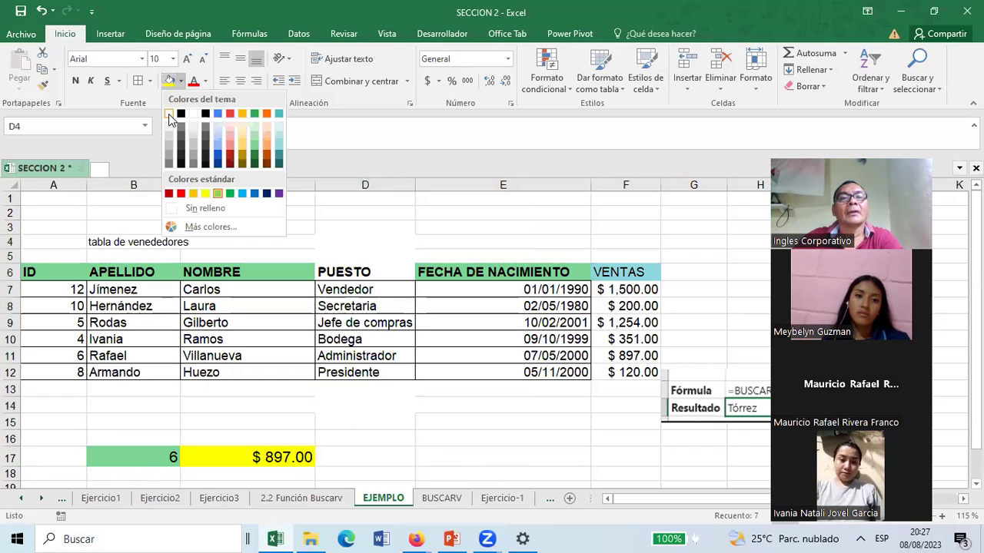
left_click(169, 114)
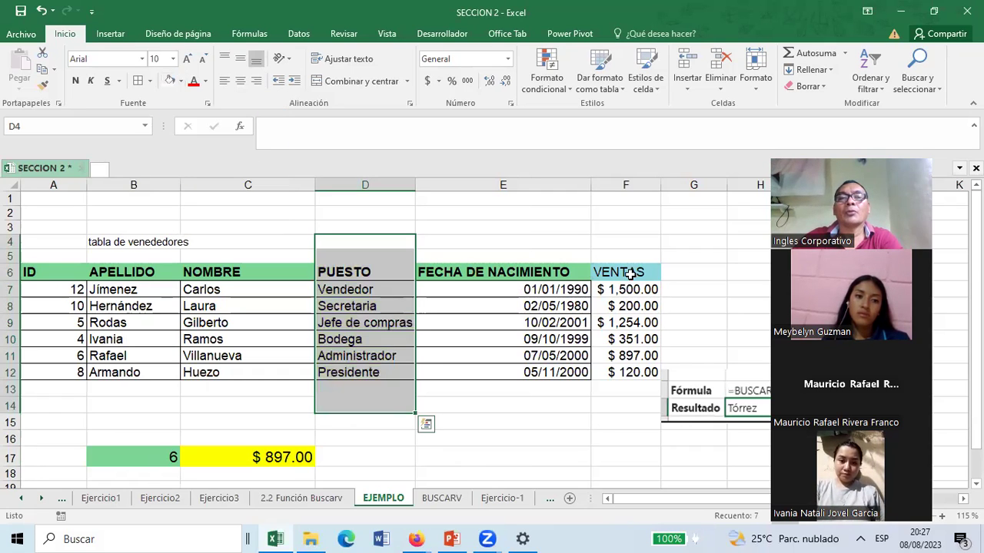
Fill the VENTAS cells F6:F12 with gold, then return to C17's formula.
left_click_drag(630, 275, 621, 369)
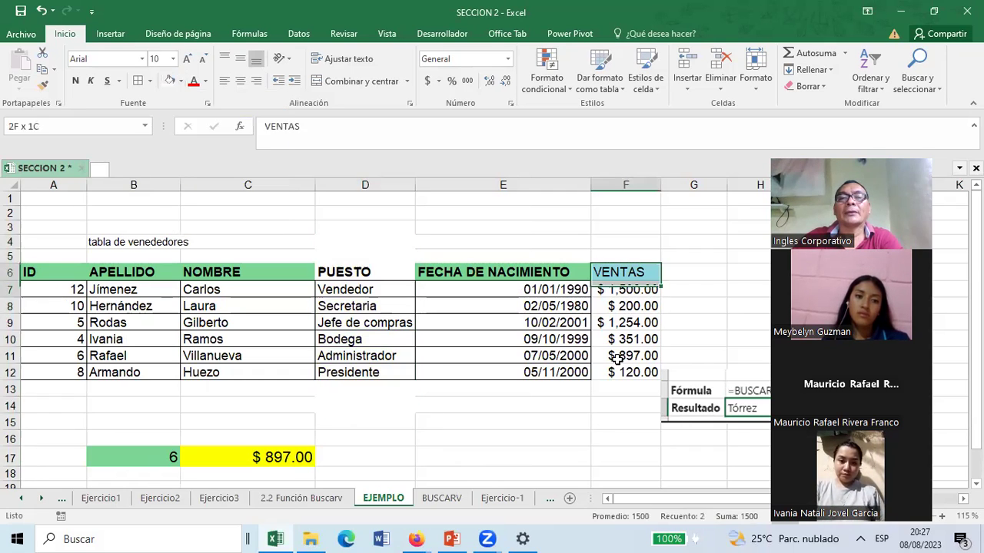
left_click(180, 80)
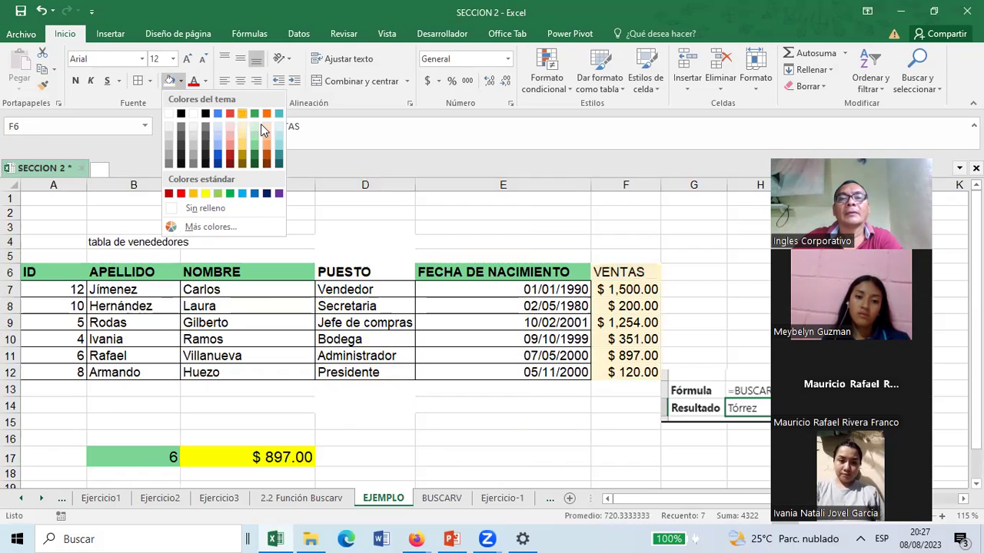
left_click(242, 114)
left_click(498, 435)
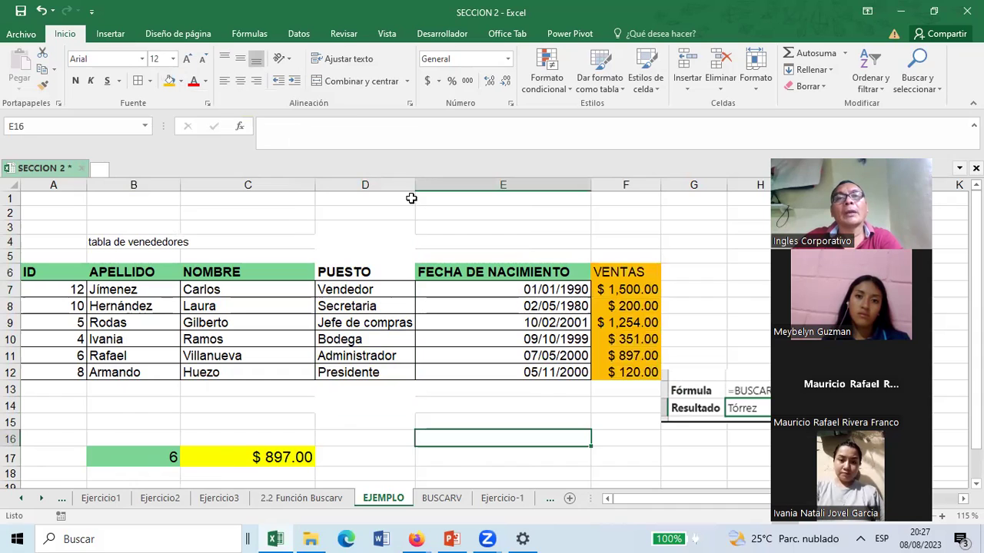
key("Down")
key("Left")
key("Left")
left_click(367, 127)
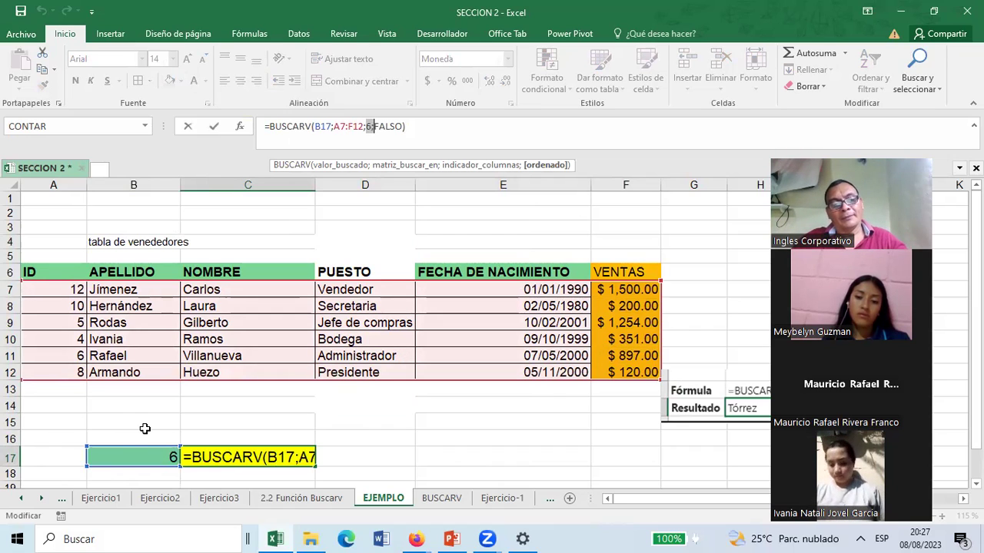
Commit =BUSCARV(B17;A7:F12;6;FALSO) so C17 returns $ 897.00 for ID 6.
key("ctrl+Return")
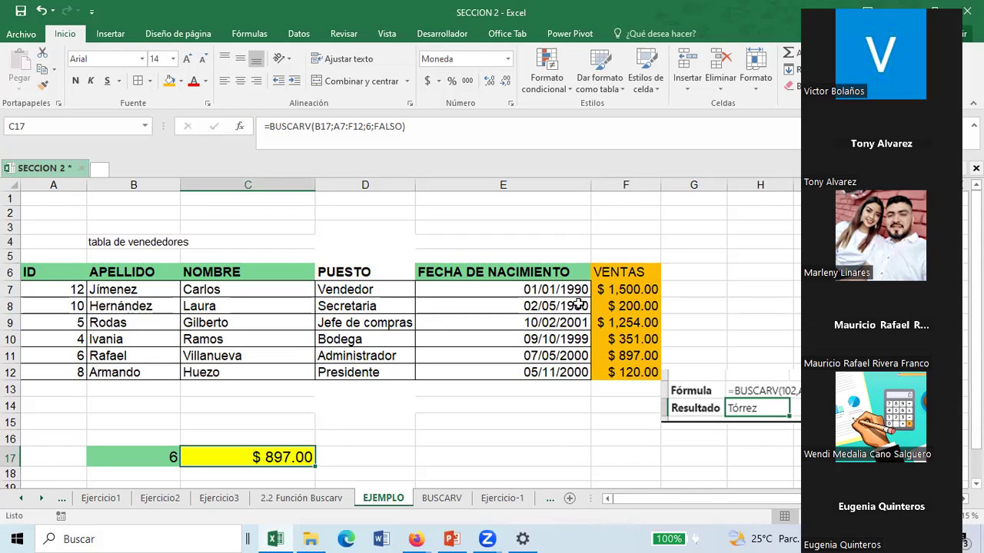
left_click(375, 272)
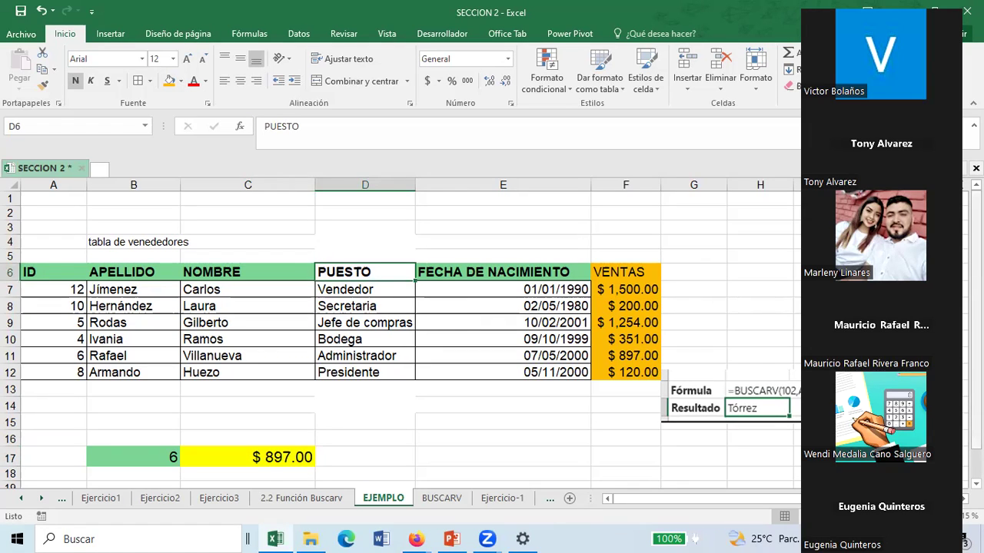
scroll(400, 338, "down", 1)
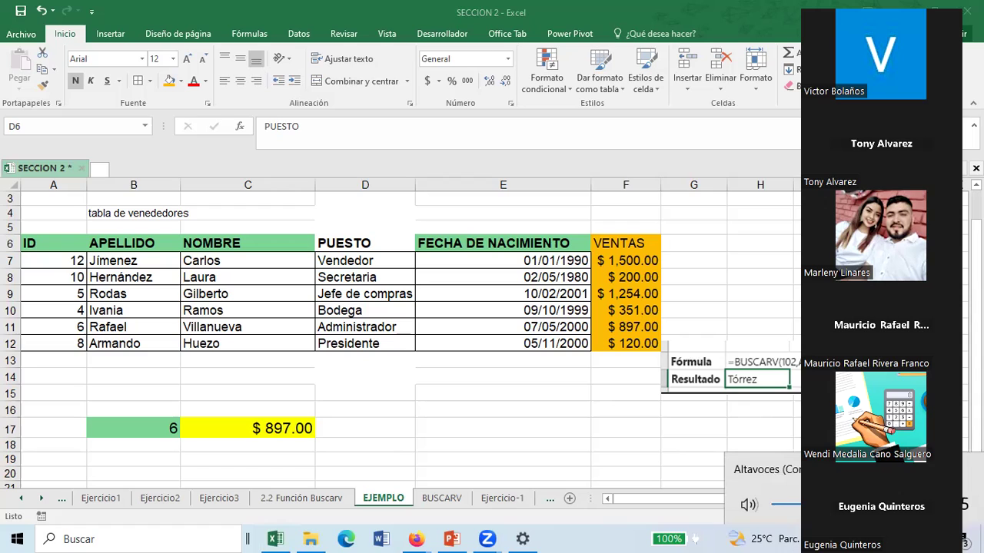
left_click(247, 428)
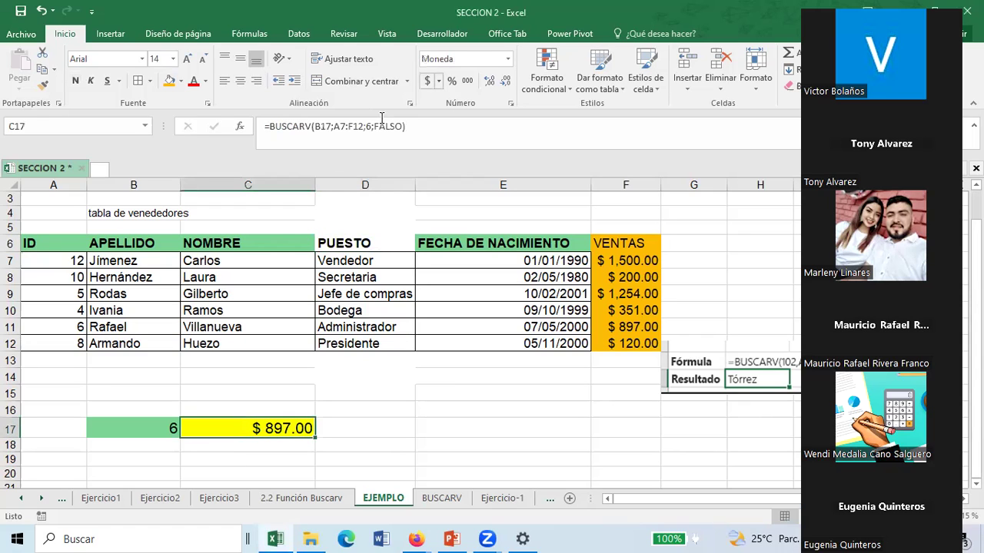
left_click(137, 428)
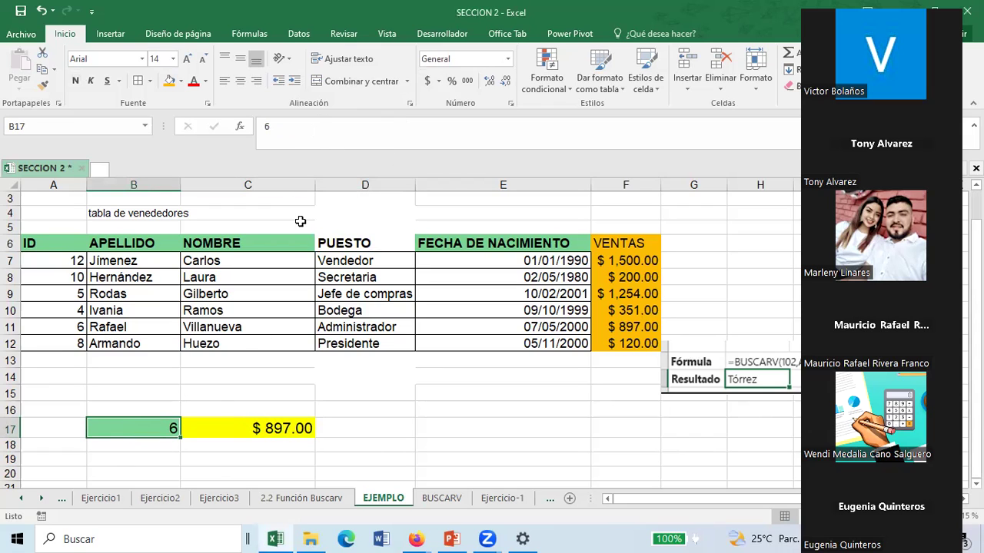
left_click(241, 429)
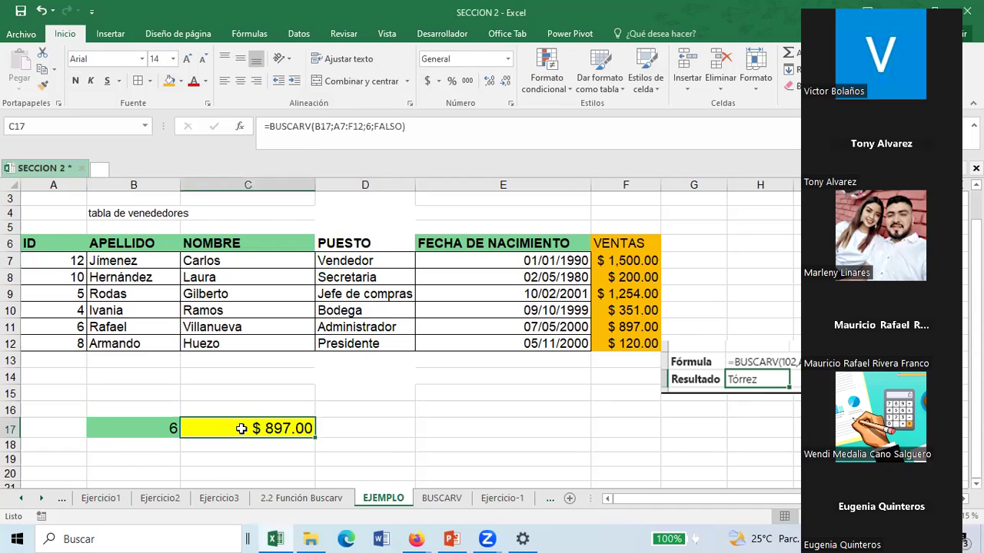
Swap the lookup value B17 for the range A7:A12, producing #¡VALOR! in C17.
left_click(330, 126)
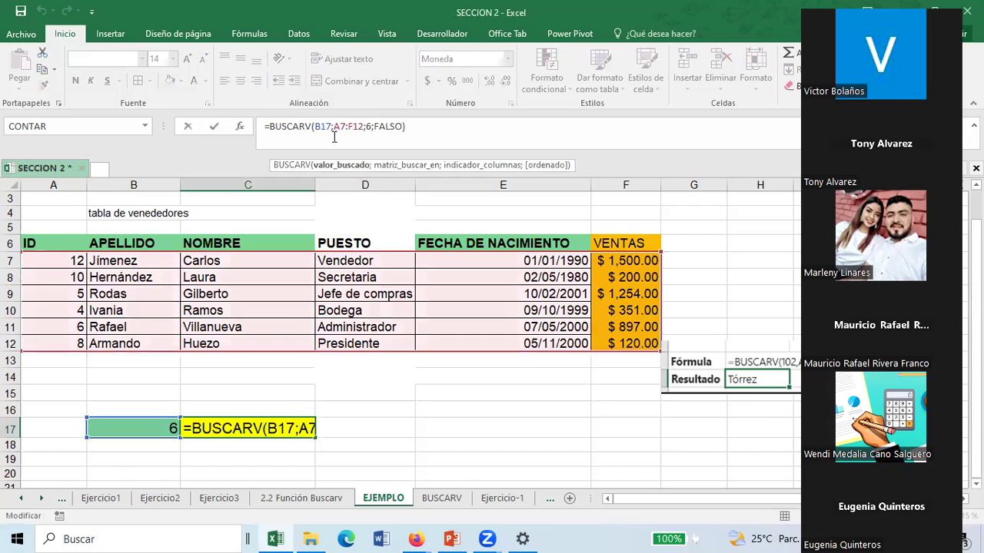
key("BackSpace")
key("BackSpace")
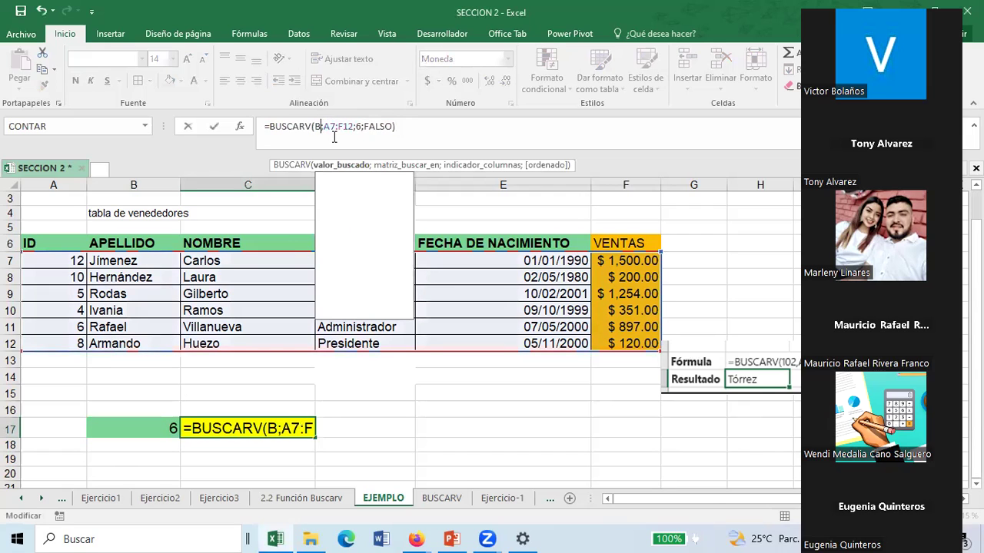
key("BackSpace")
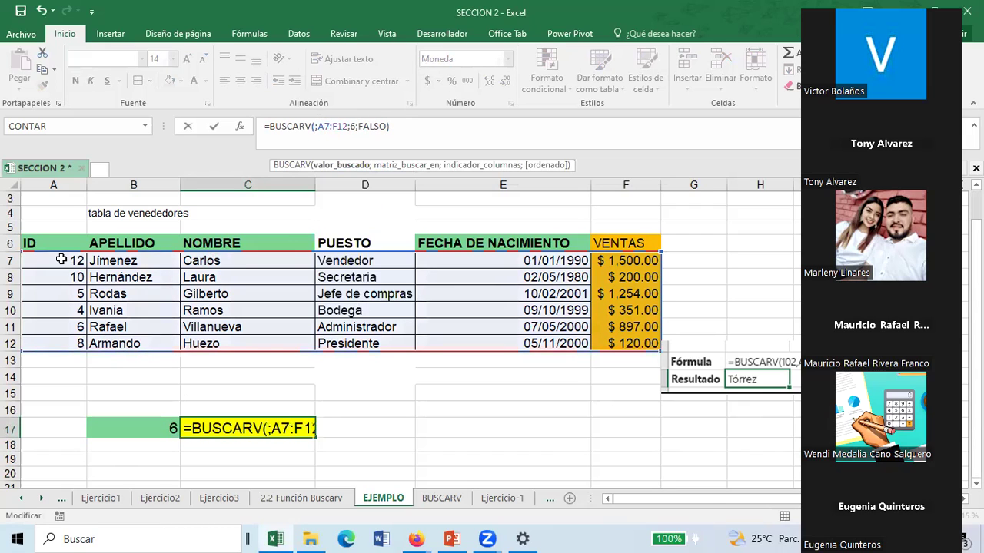
left_click_drag(62, 260, 53, 336)
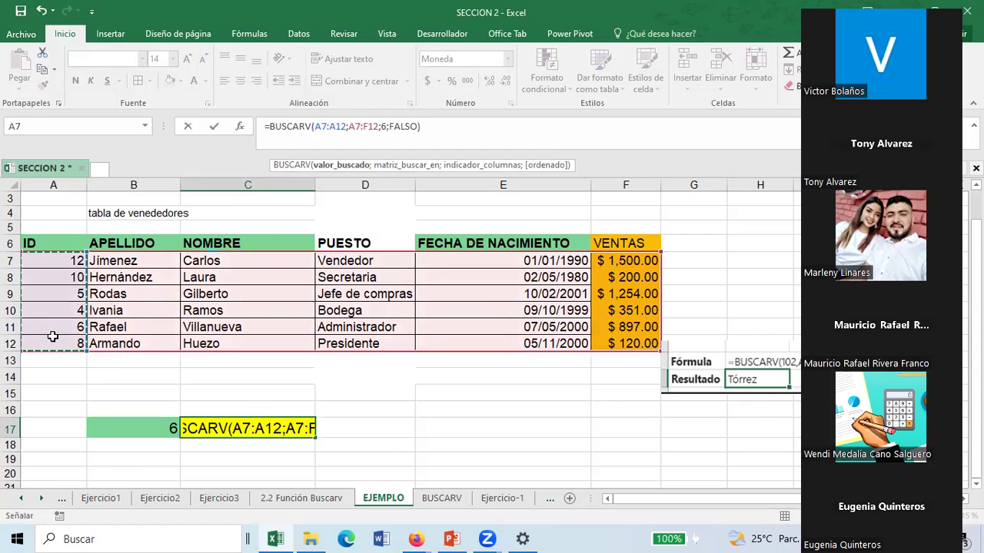
key("Return")
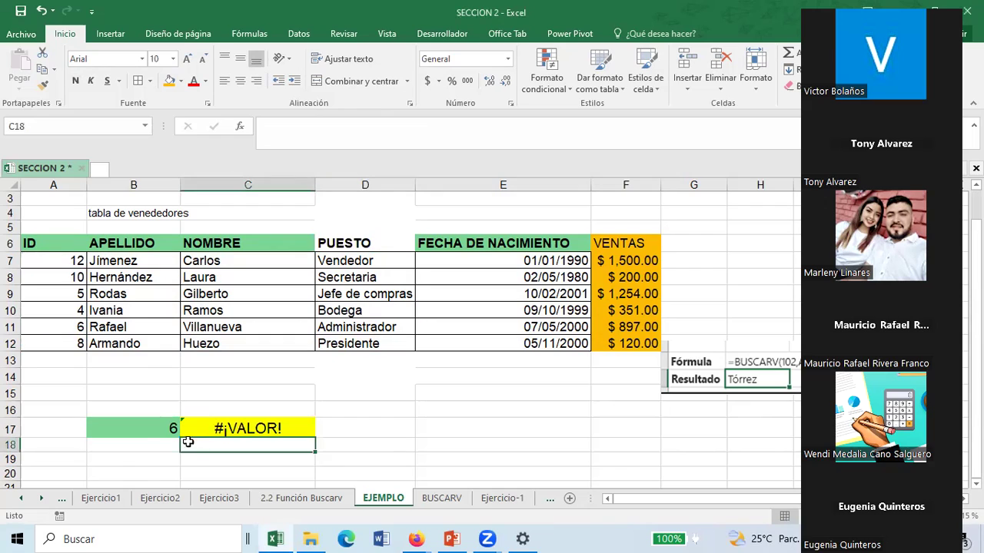
left_click(240, 431)
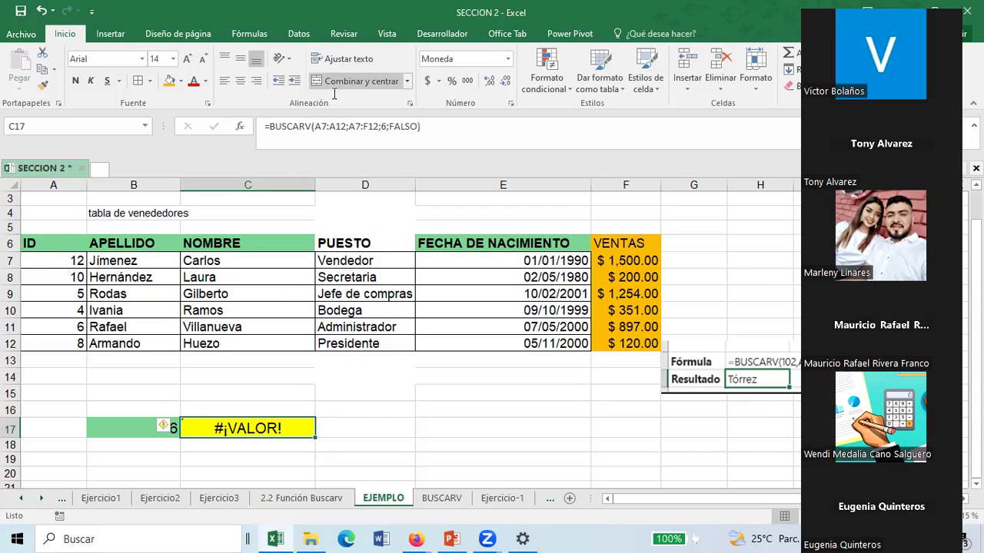
Replace the A7:A12 lookup value in C17's formula with B17, restoring $ 897.00.
left_click(346, 127)
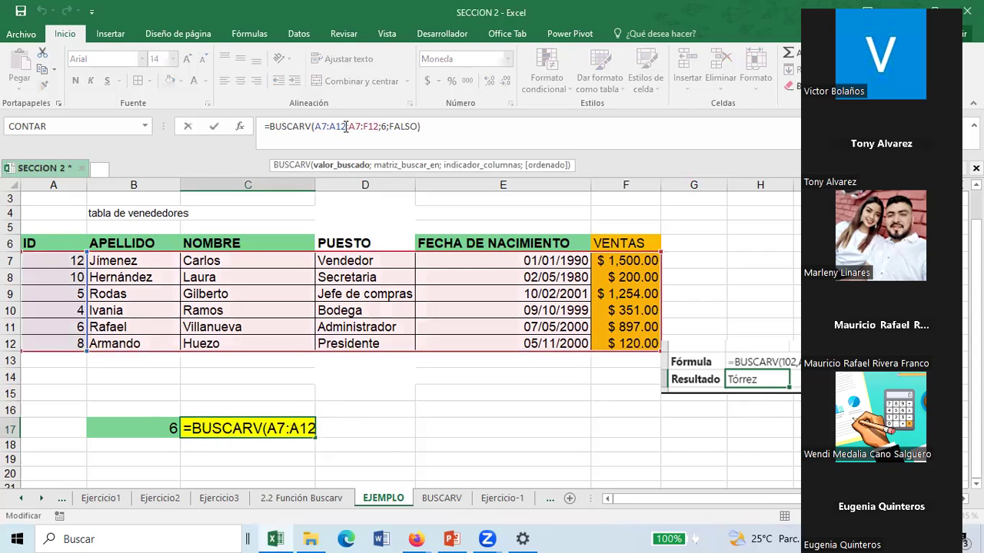
key("BackSpace")
key("BackSpace")
key("BackSpace")
key("BackSpace")
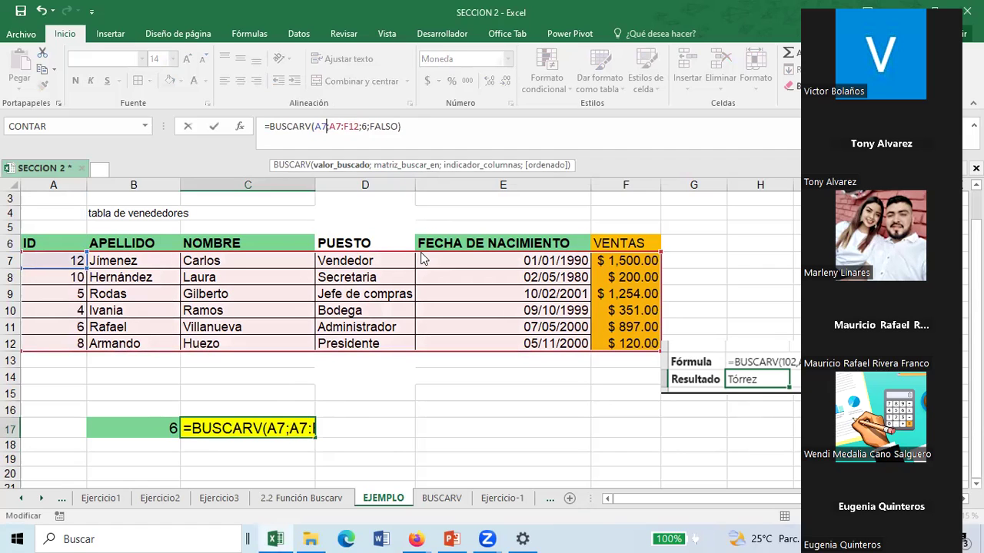
key("BackSpace")
key("BackSpace")
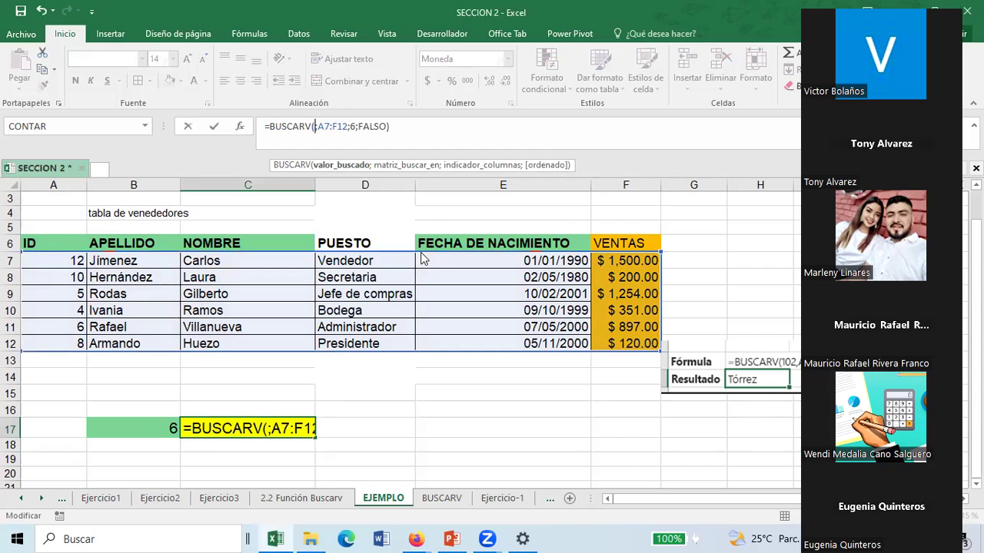
left_click(154, 435)
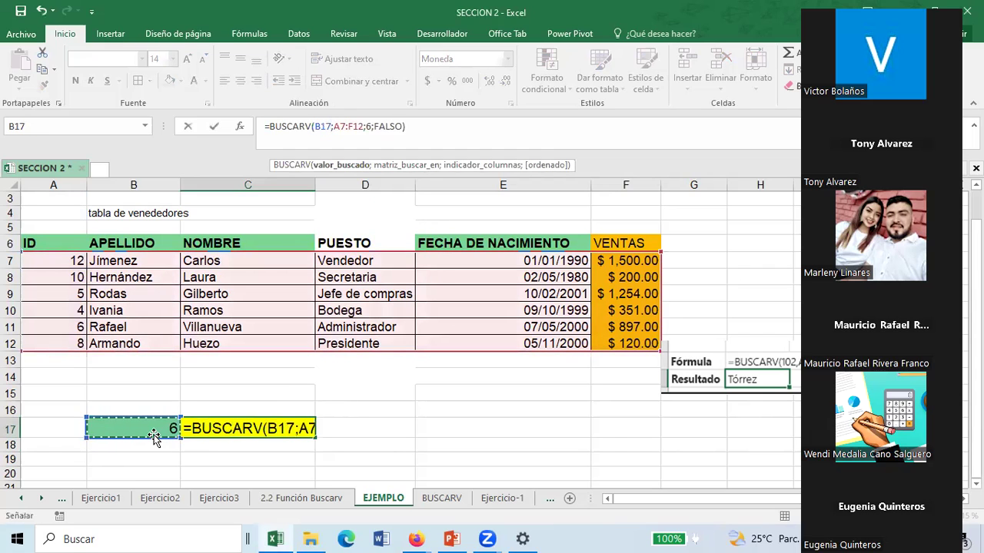
key("Return")
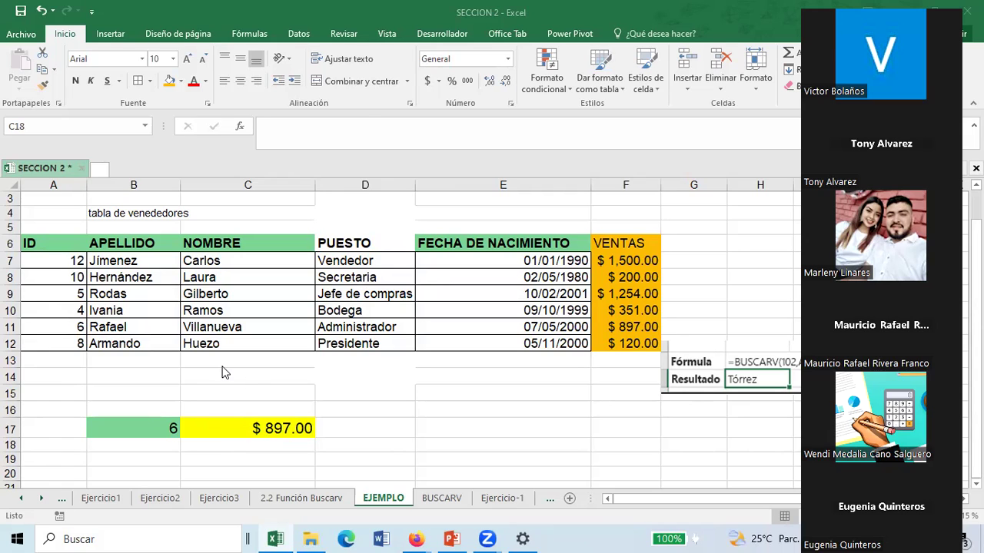
left_click(22, 502)
left_click(22, 502)
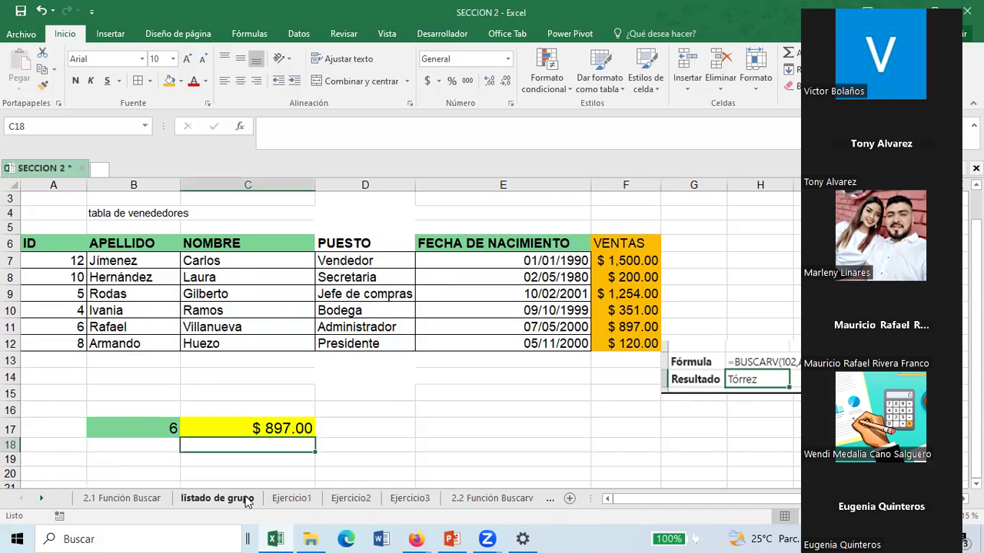
Open the listado de grupo sheet and scroll through its seller list.
left_click(247, 501)
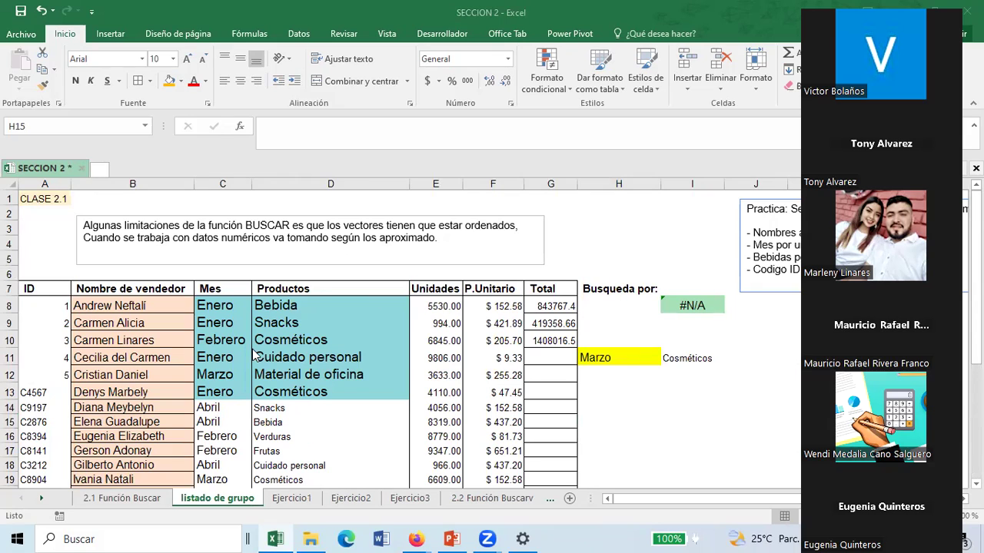
scroll(163, 389, "down", 6)
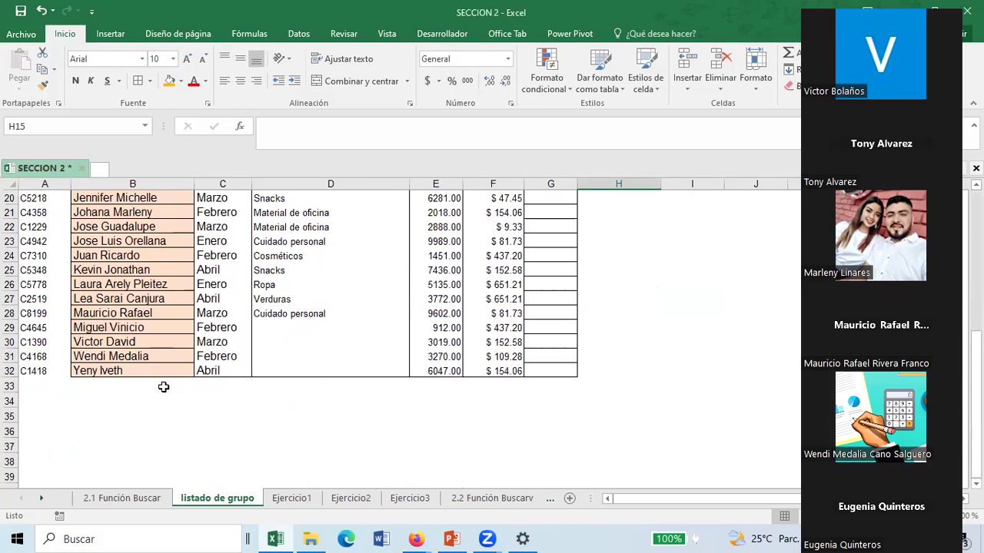
scroll(63, 363, "up", 5)
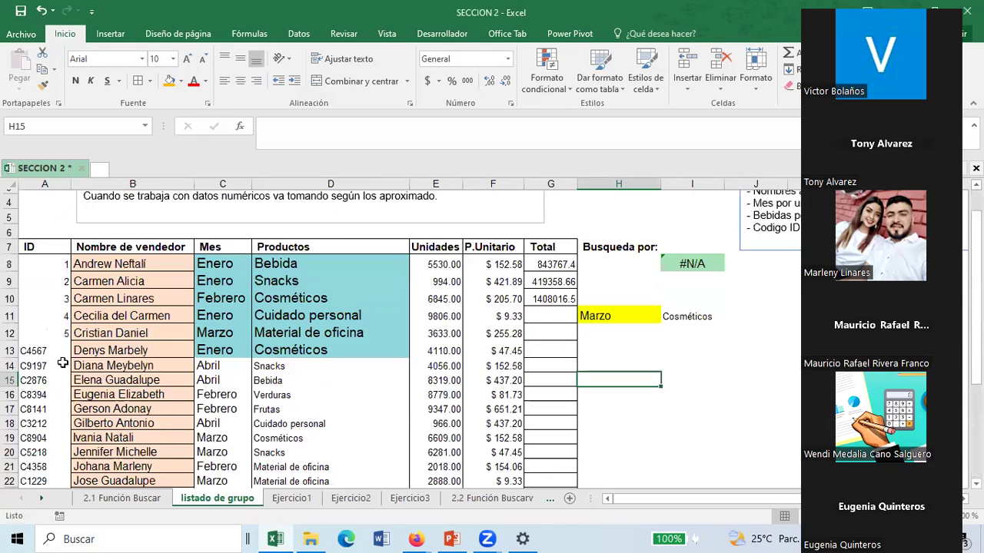
scroll(63, 363, "up", 1)
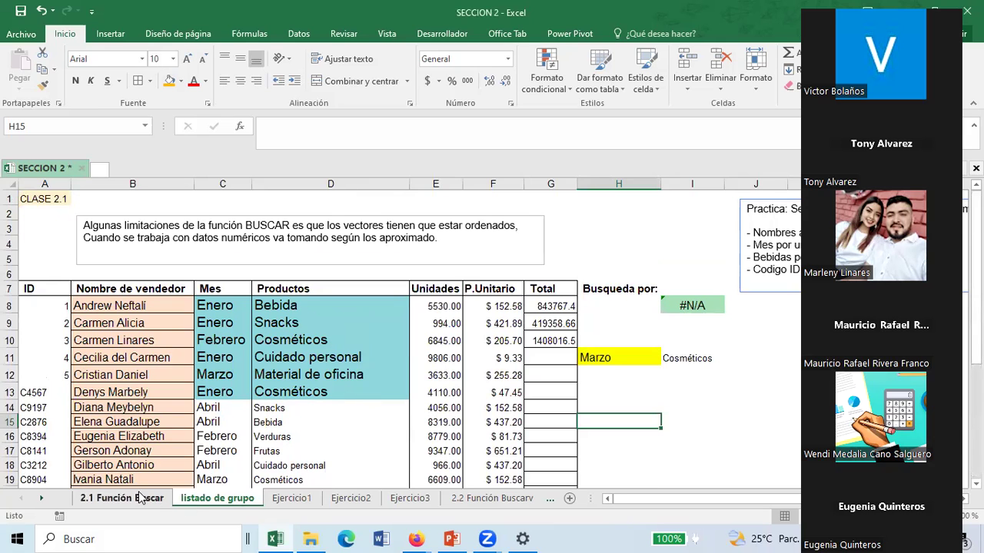
Browse the Ejercicio1, Ejercicio2, Ejercicio3 and 2.2 Función Buscarv sheets.
left_click(292, 498)
left_click(359, 498)
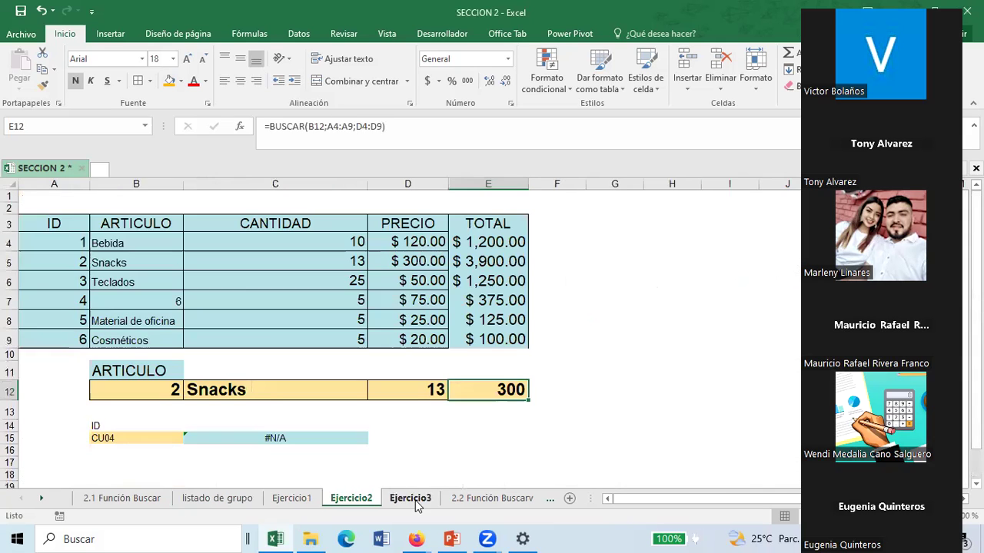
left_click(415, 499)
left_click(464, 504)
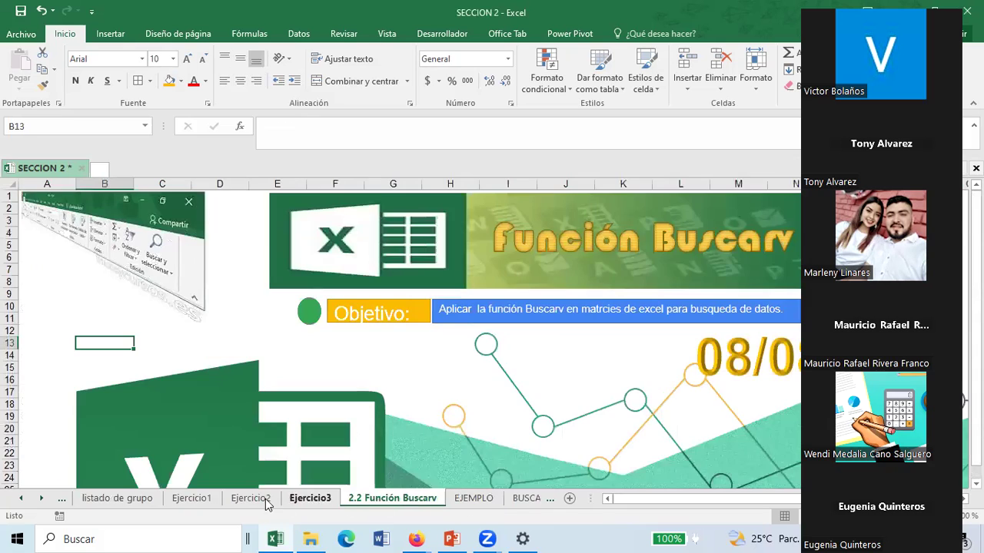
left_click(251, 500)
left_click(194, 500)
left_click(261, 499)
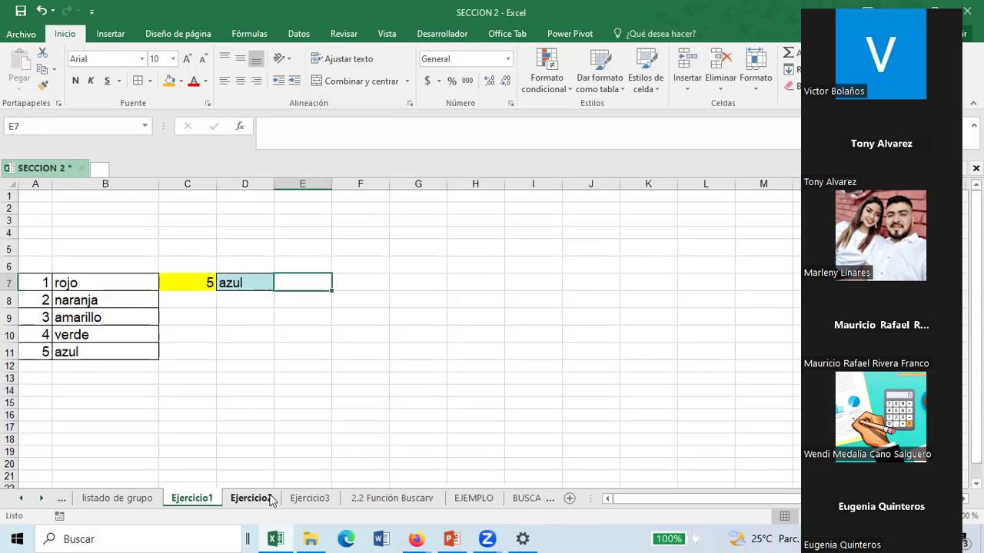
left_click(310, 500)
Return to the listado de grupo sheet and scroll down and back up.
left_click(132, 499)
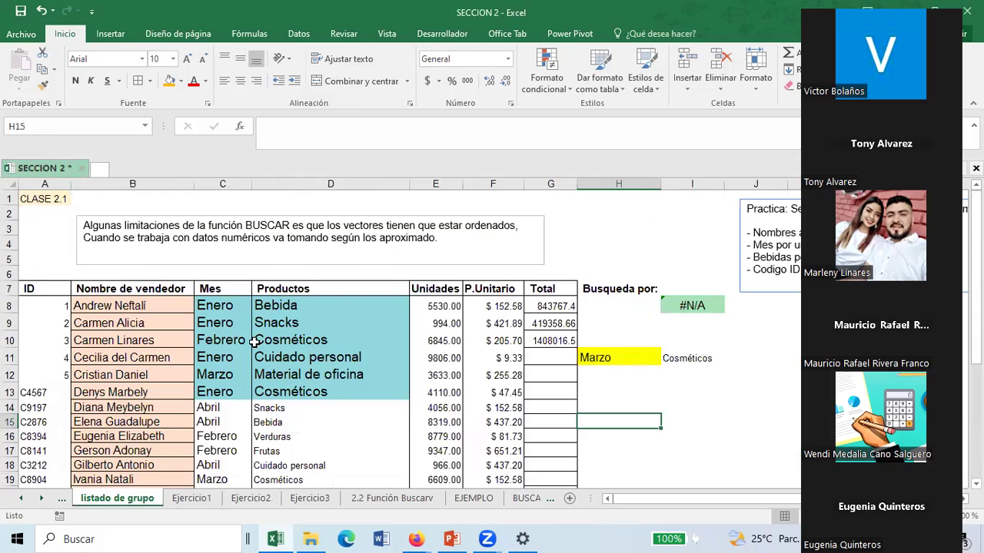
scroll(289, 394, "down", 6)
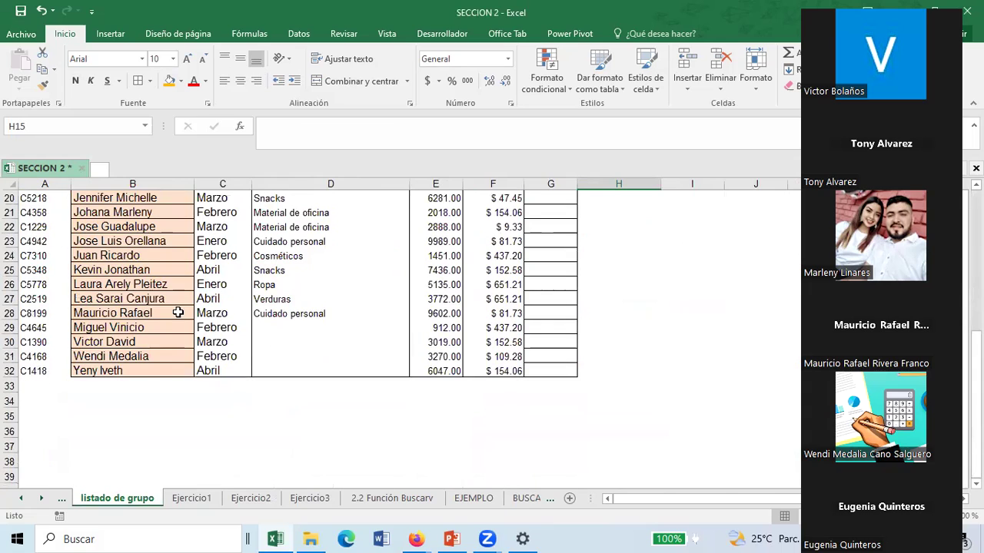
scroll(143, 340, "up", 6)
left_click_drag(28, 295, 546, 514)
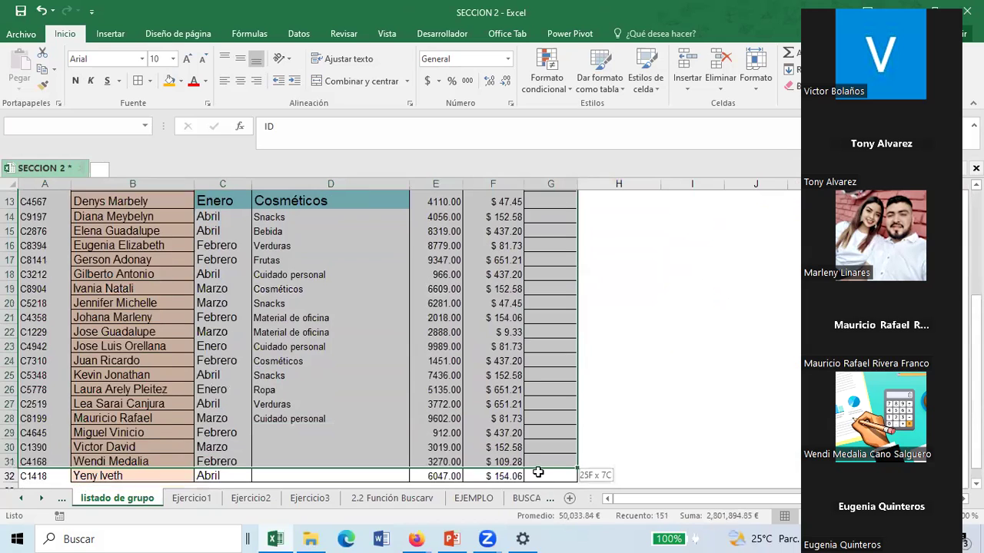
left_click_drag(546, 514, 538, 470)
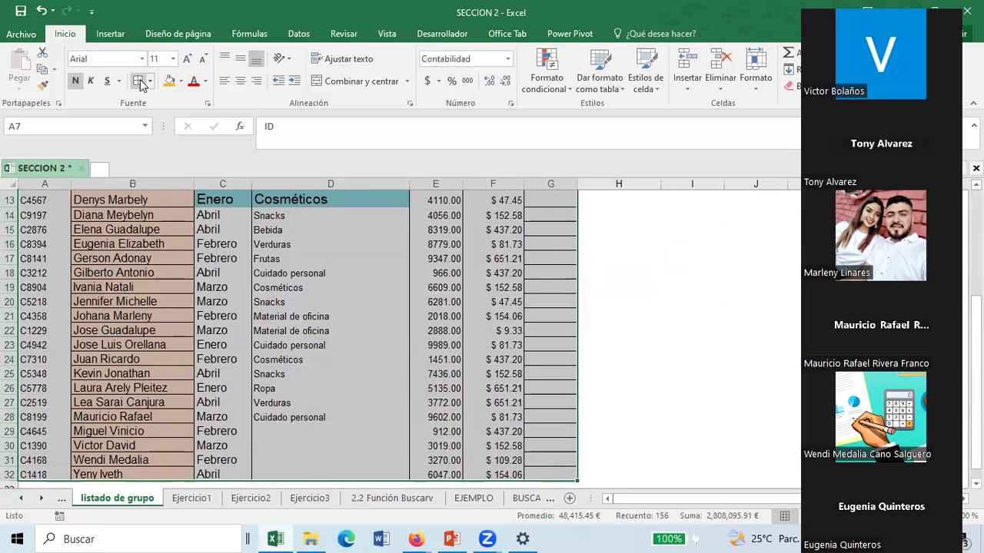
scroll(495, 415, "up", 4)
left_click(500, 273)
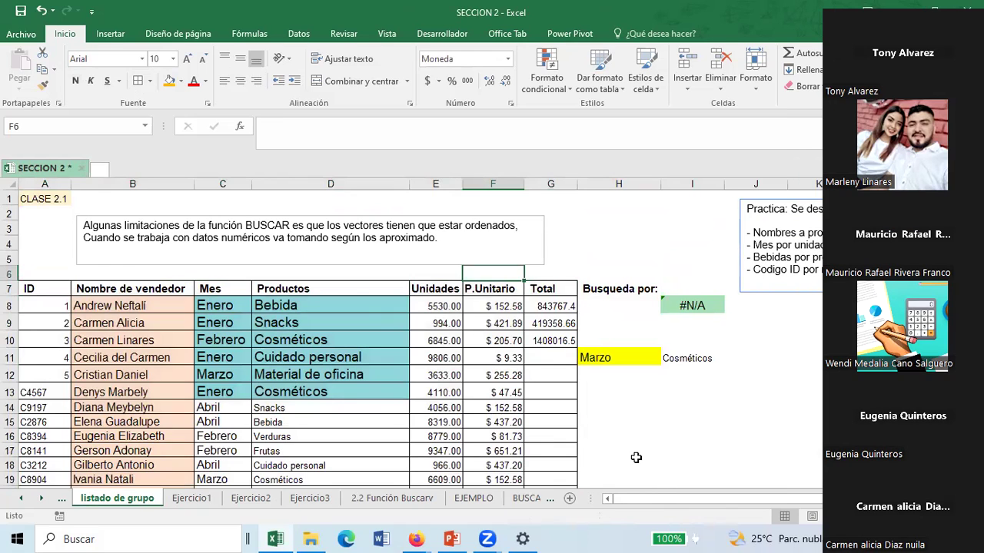
left_click(627, 425)
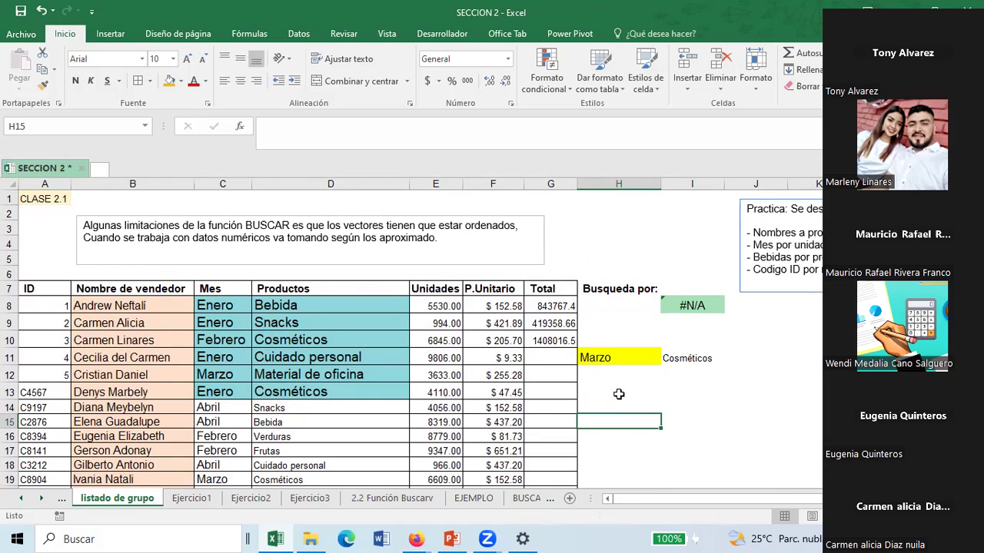
key("Up")
key("Up")
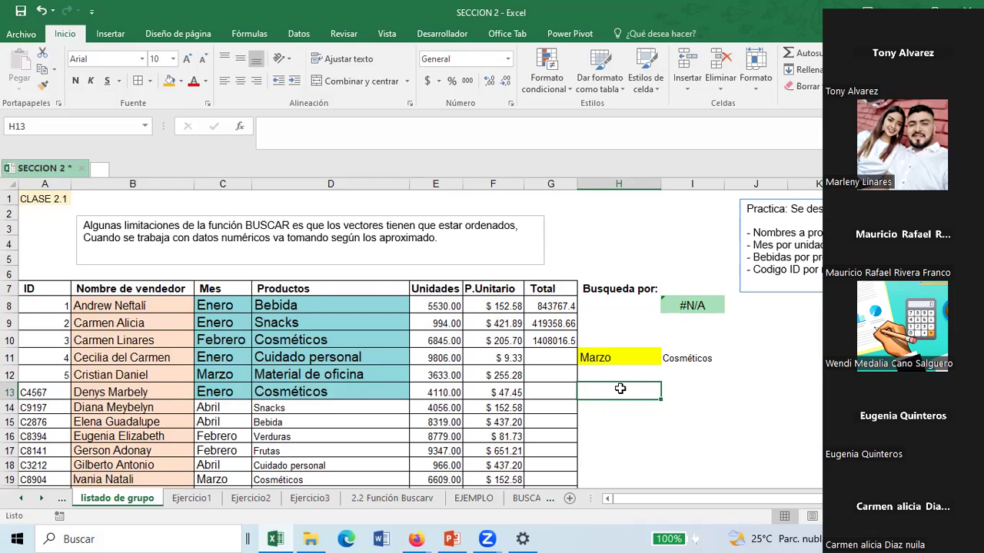
Begin typing the formula =BUSCARV( into cell H13.
type("=")
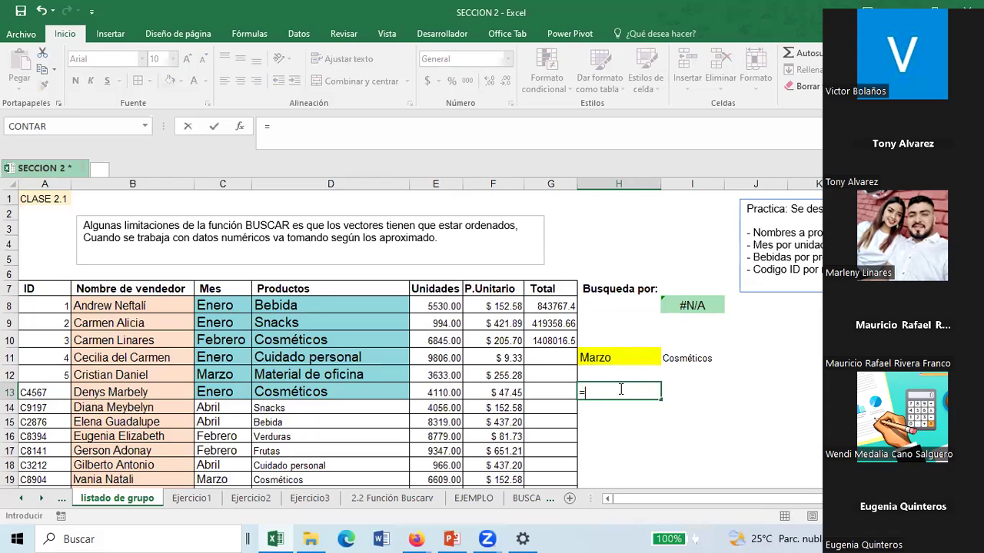
type("BUSCAR")
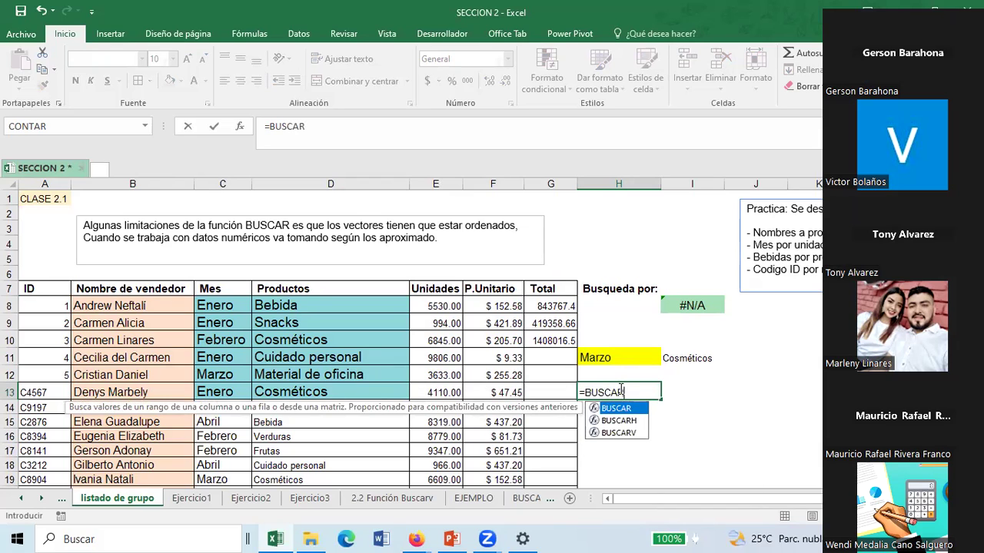
type("V(")
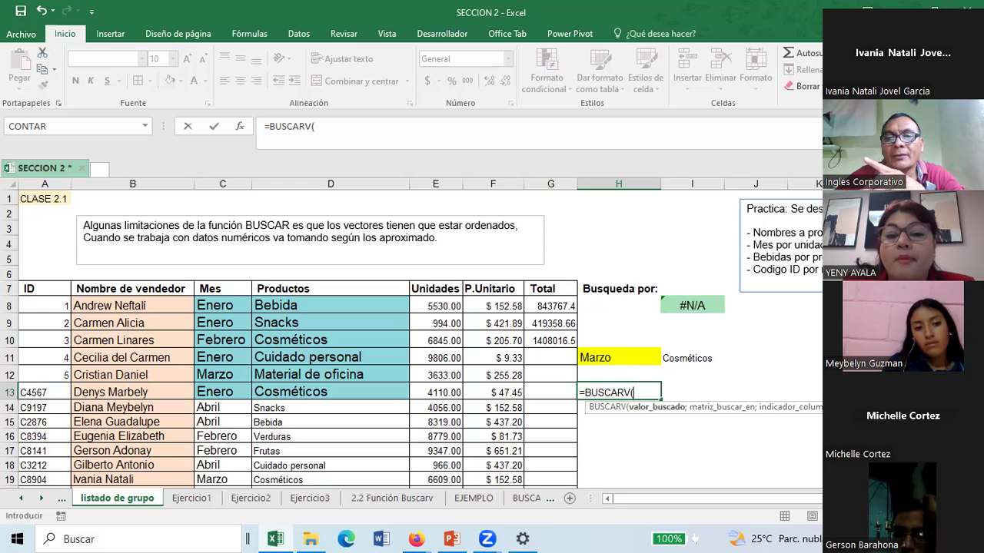
Enter C8 as the lookup value and select C7:G32 as the table range.
type("C8")
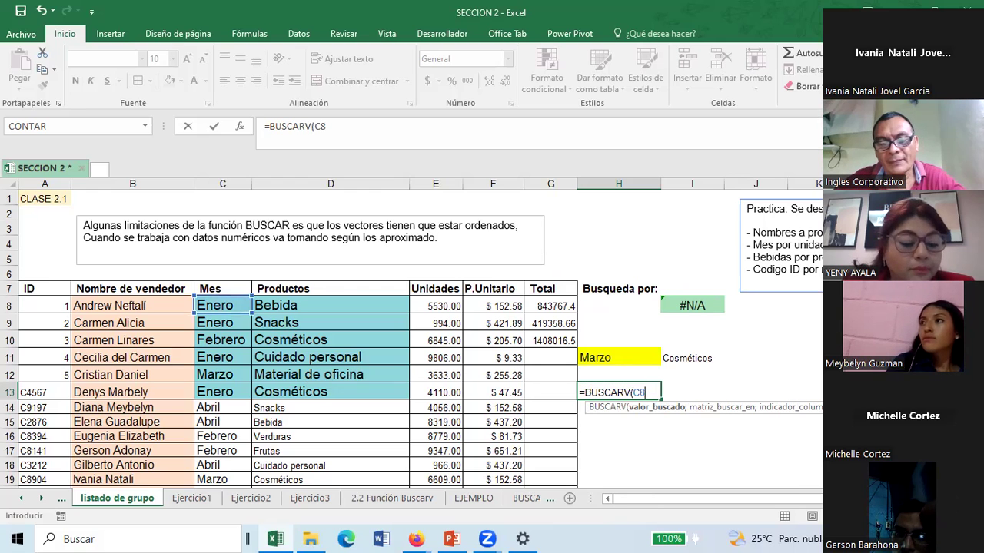
type(";")
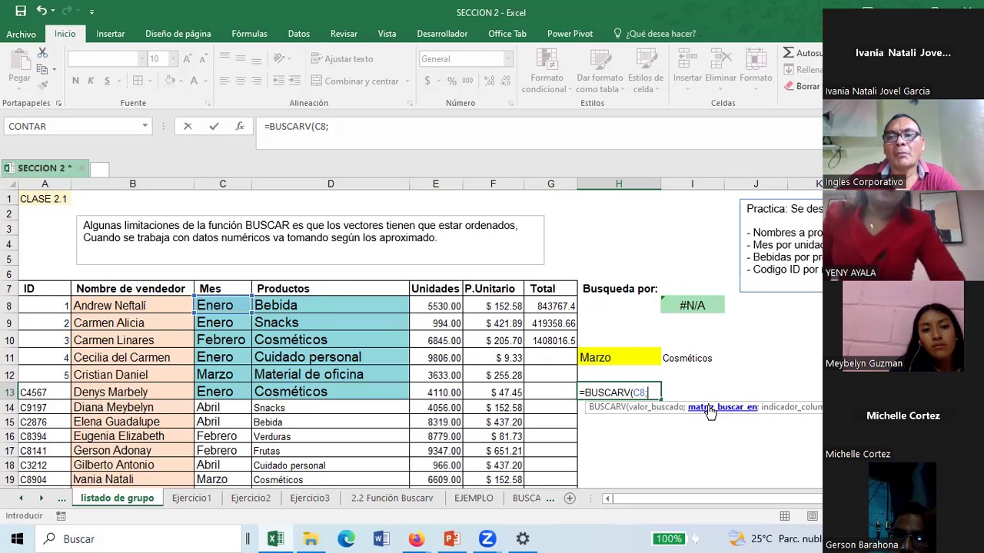
left_click_drag(222, 290, 538, 478)
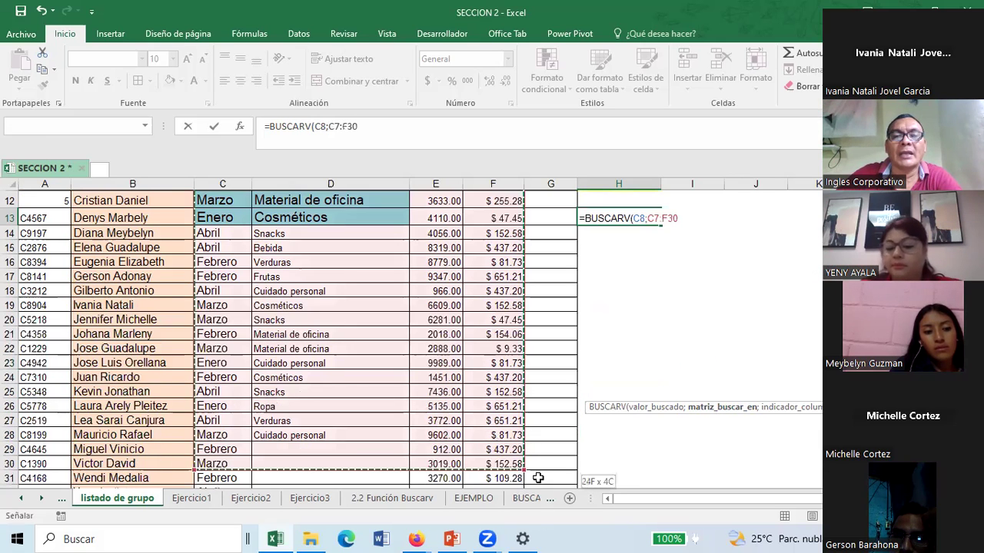
left_click_drag(538, 478, 566, 449)
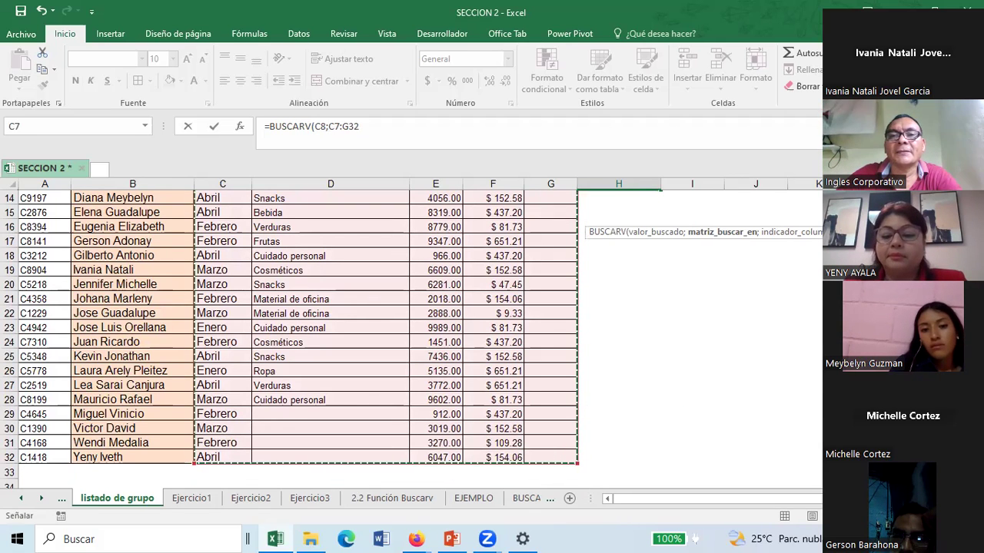
scroll(330, 338, "up", 3)
scroll(330, 338, "up", 1)
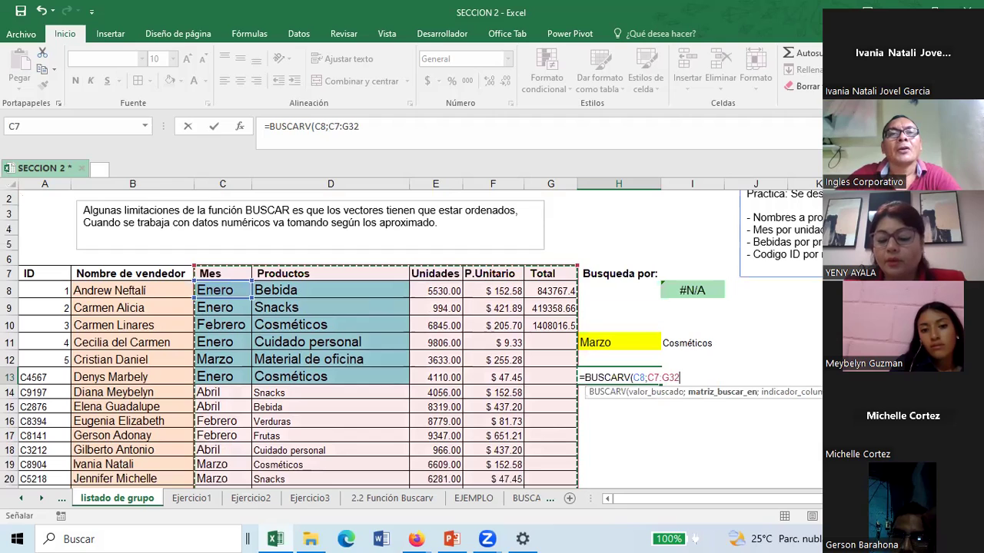
left_click(374, 126)
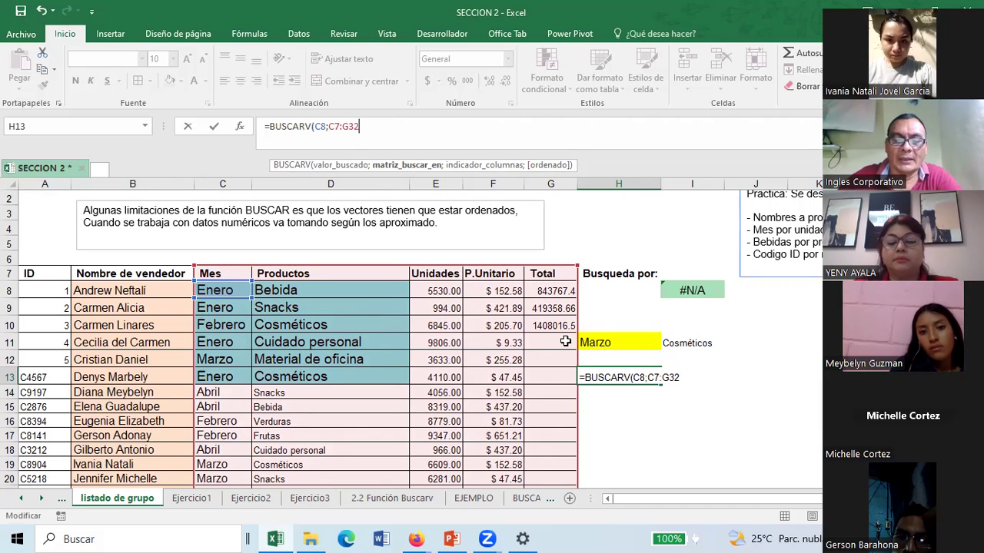
Complete H13 as =BUSCARV(C8;C7:G32;4;FALSO) and commit it to return 152.58.
type(";4")
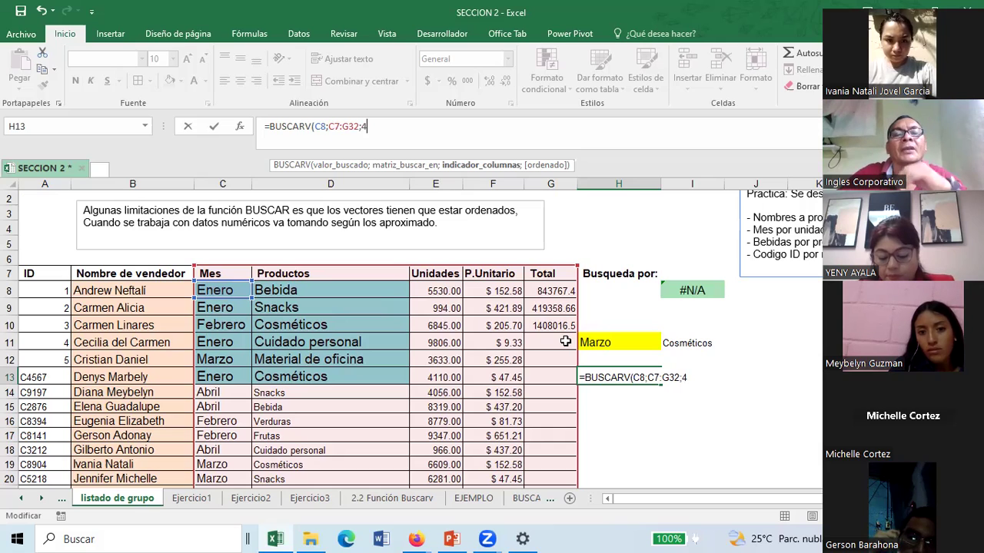
type(";")
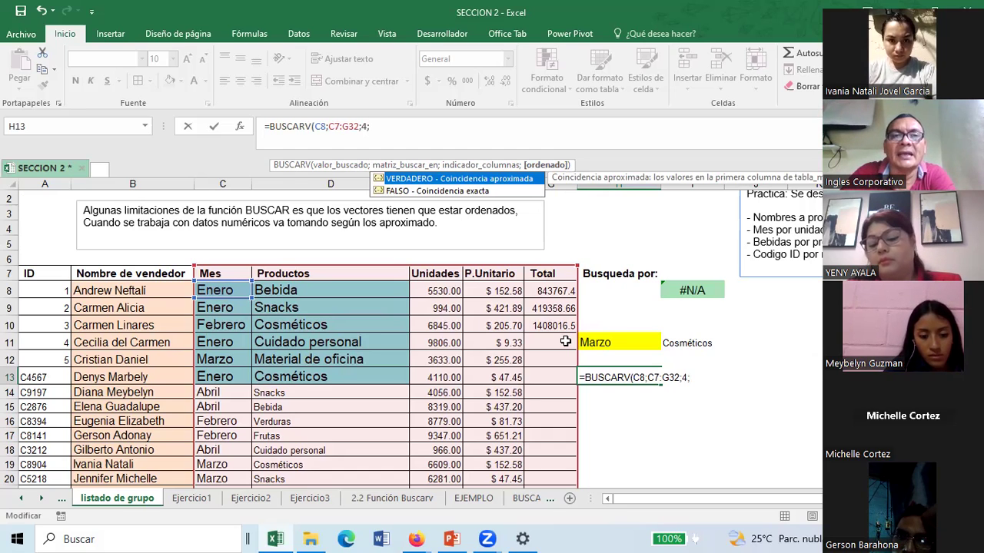
type("FALSO")
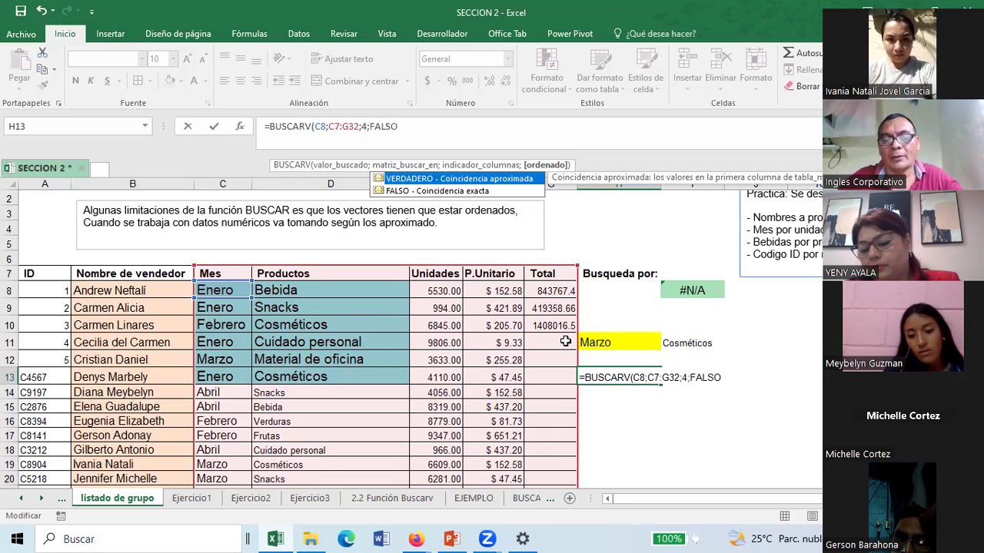
type(")")
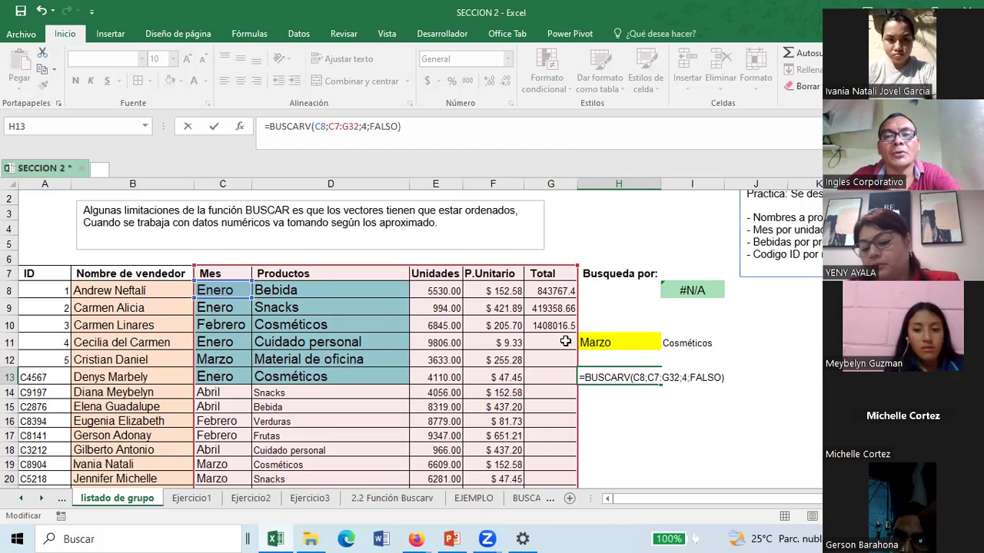
key("Return")
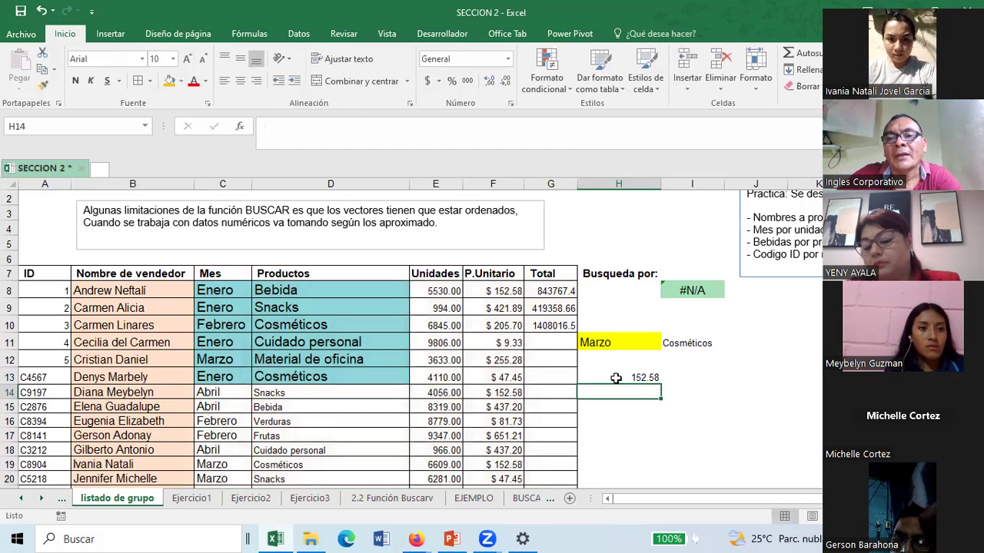
left_click(615, 378)
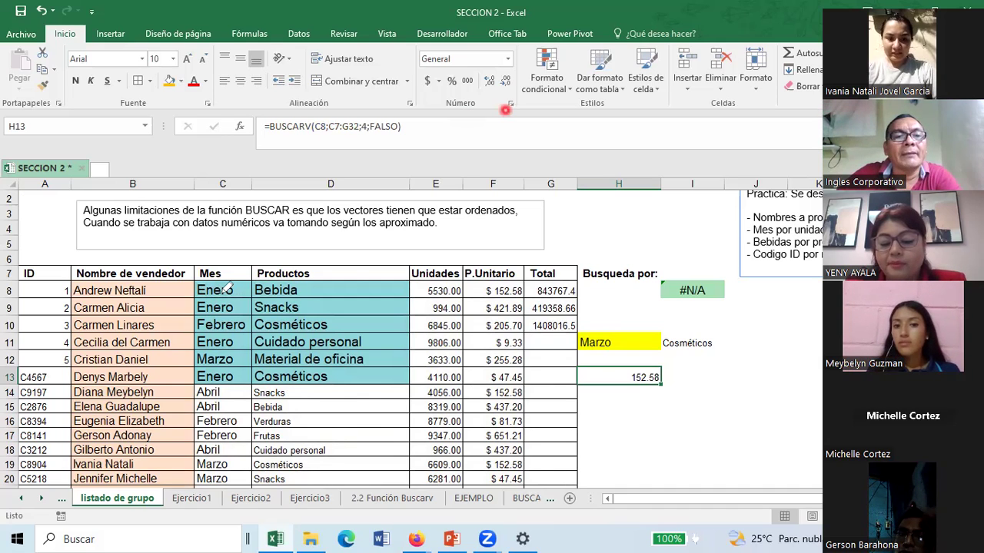
mouse_move(223, 290)
left_mouse_down()
mouse_move(552, 251)
mouse_move(647, 367)
mouse_move(648, 357)
left_mouse_up()
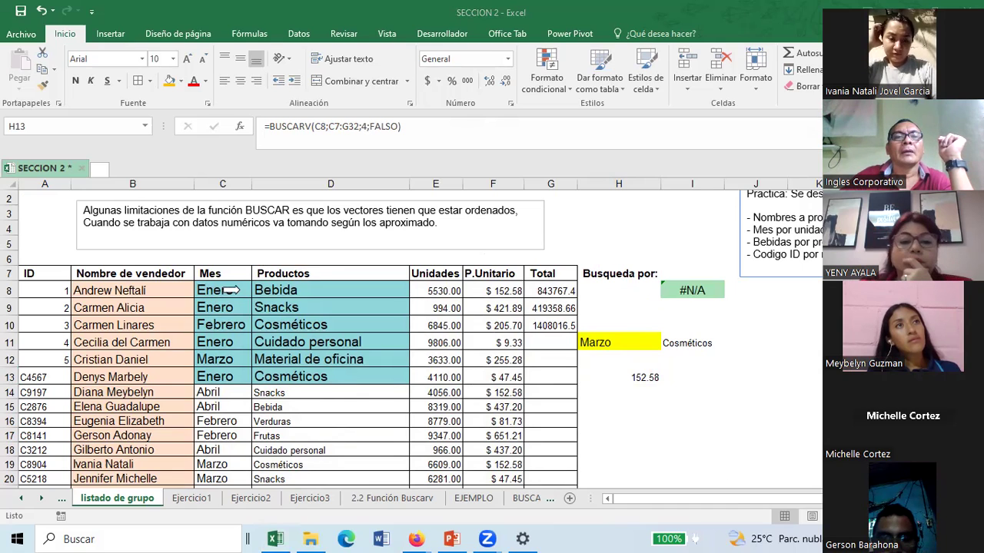
left_click(231, 290)
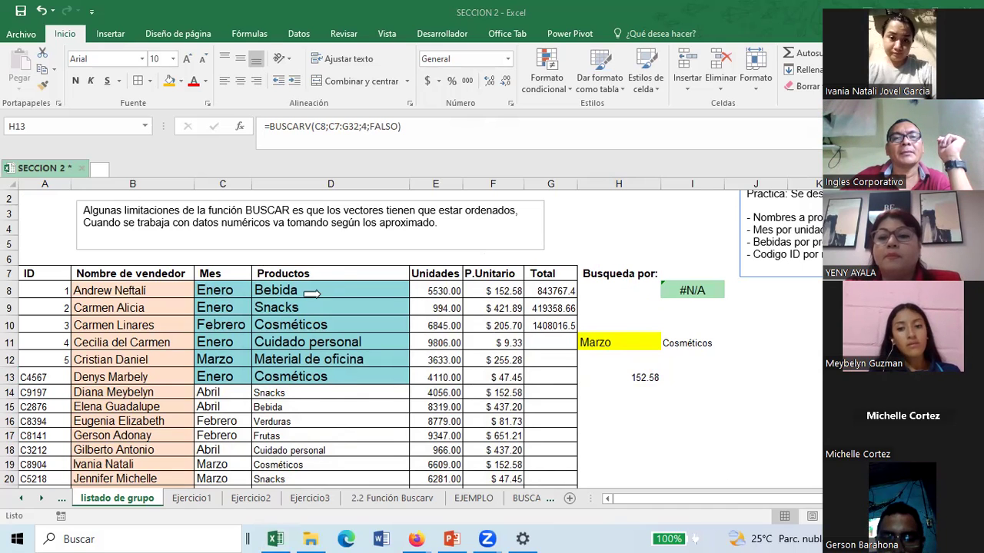
left_click(311, 293)
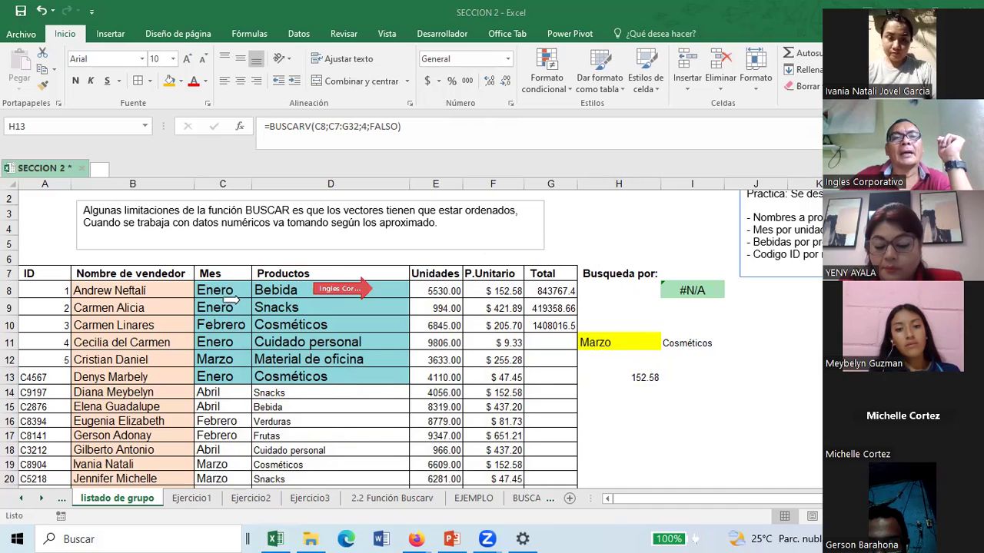
left_click(230, 296)
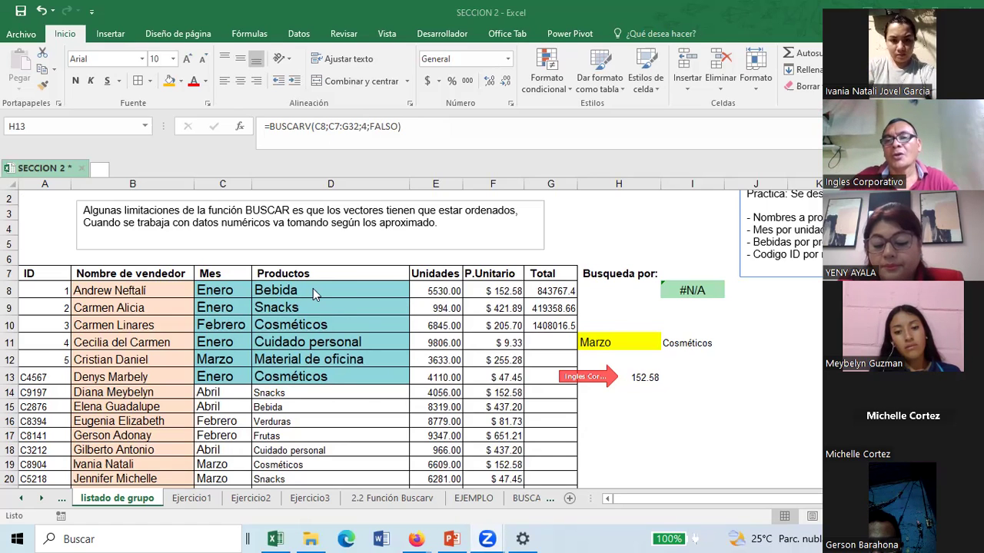
left_click(643, 376)
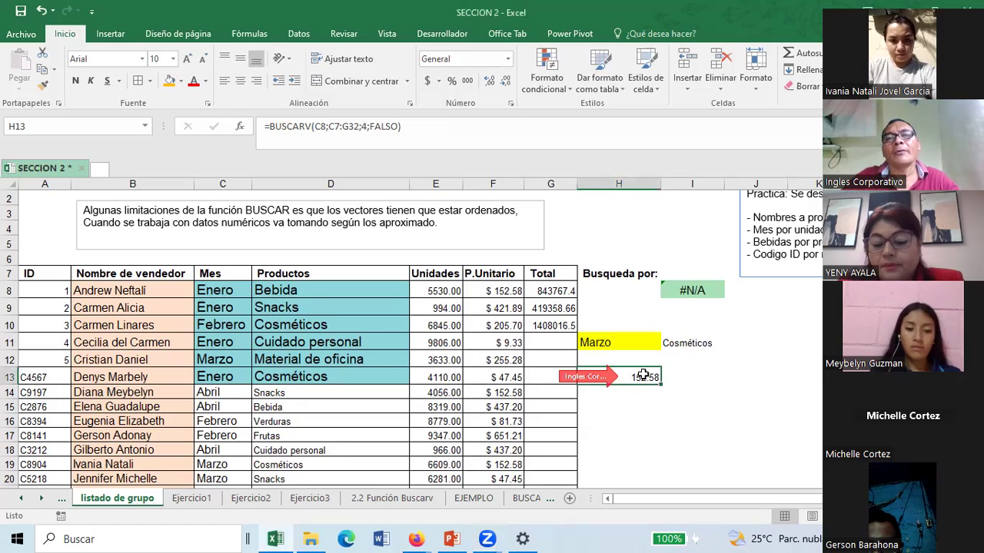
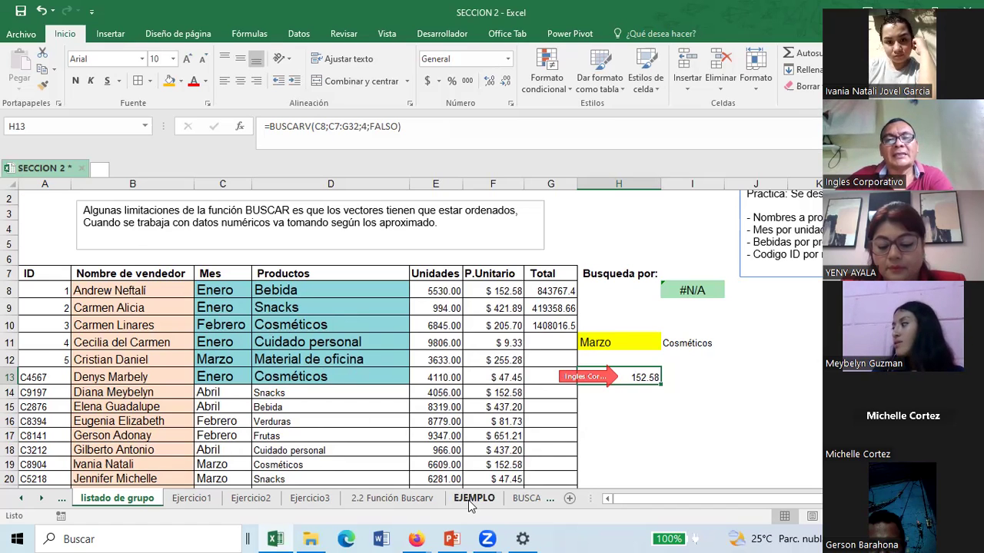
Change the H13 BUSCARV lookup value from C8 to H11 so it returns 255.28 for Marzo.
left_click(619, 432)
left_click(639, 377)
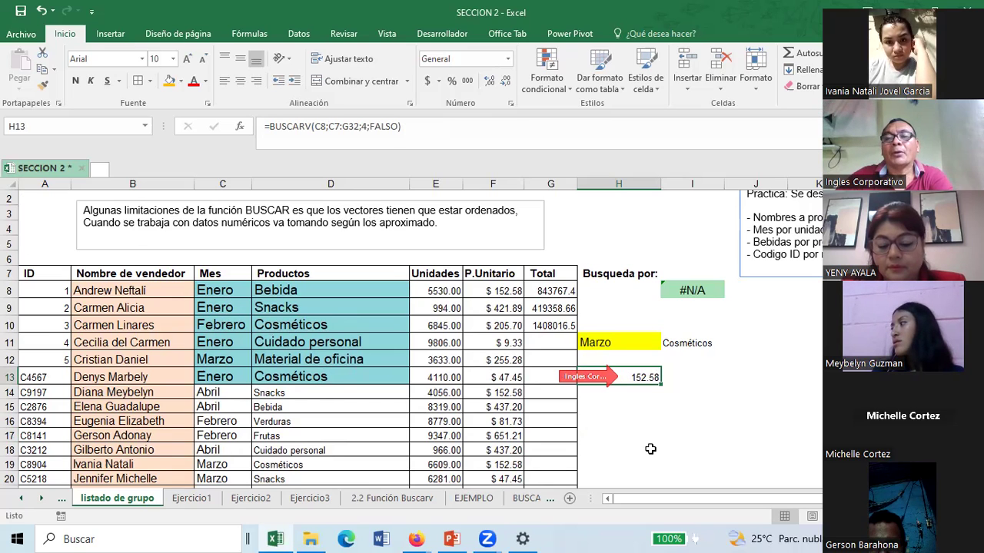
left_click(603, 423)
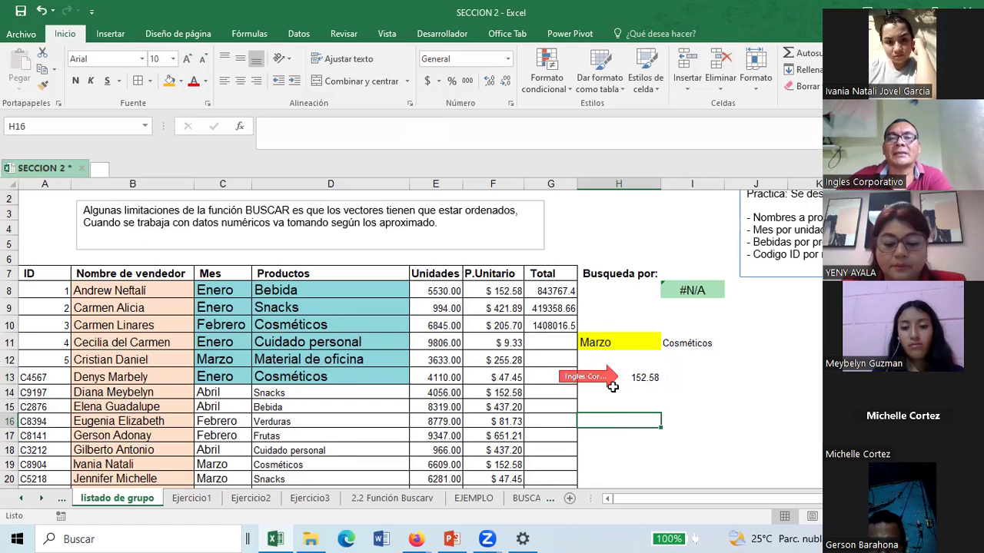
left_click(644, 376)
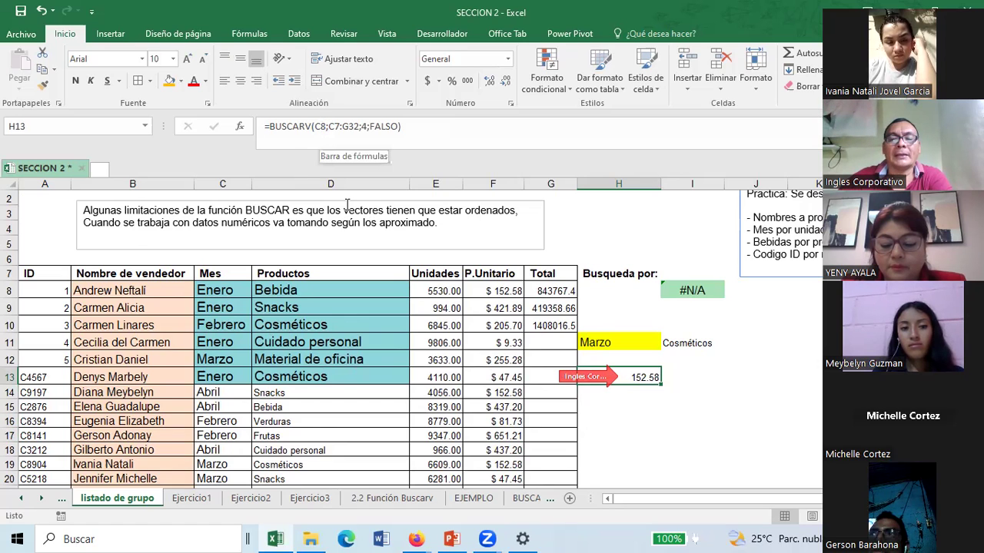
key("F2")
key("BackSpace")
key("BackSpace")
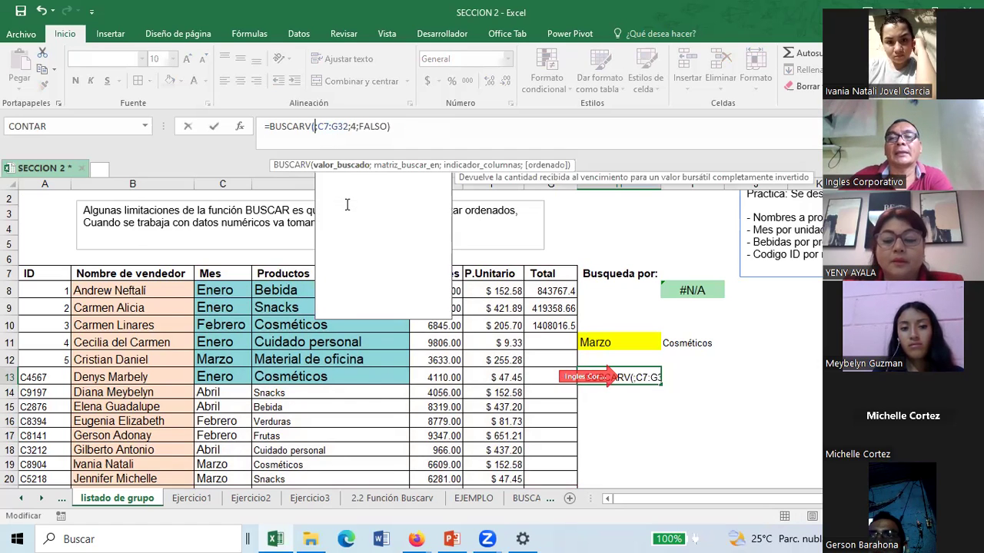
left_click(615, 342)
key("Return")
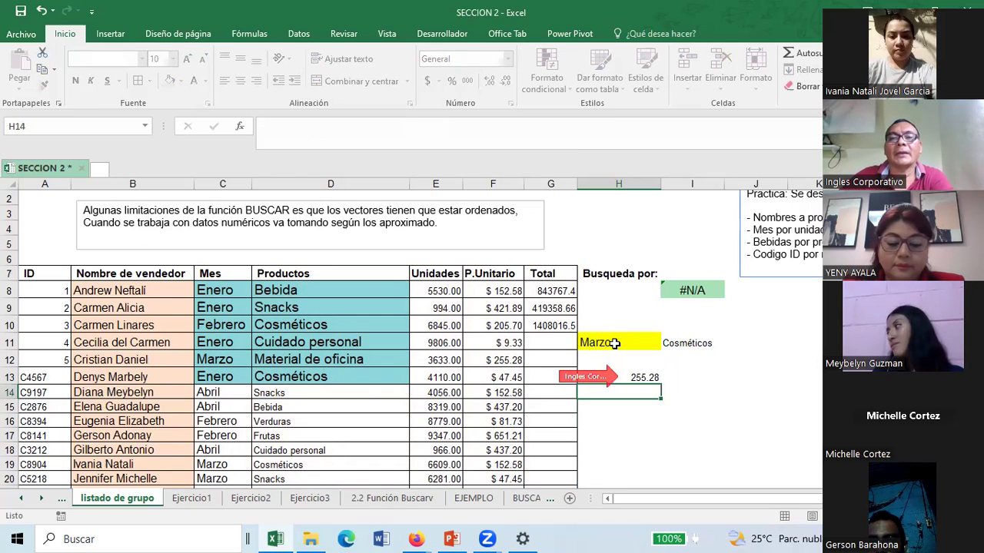
Replace Marzo with ABRIL in H11 and check H13's result against the Abril rows.
left_click(615, 343)
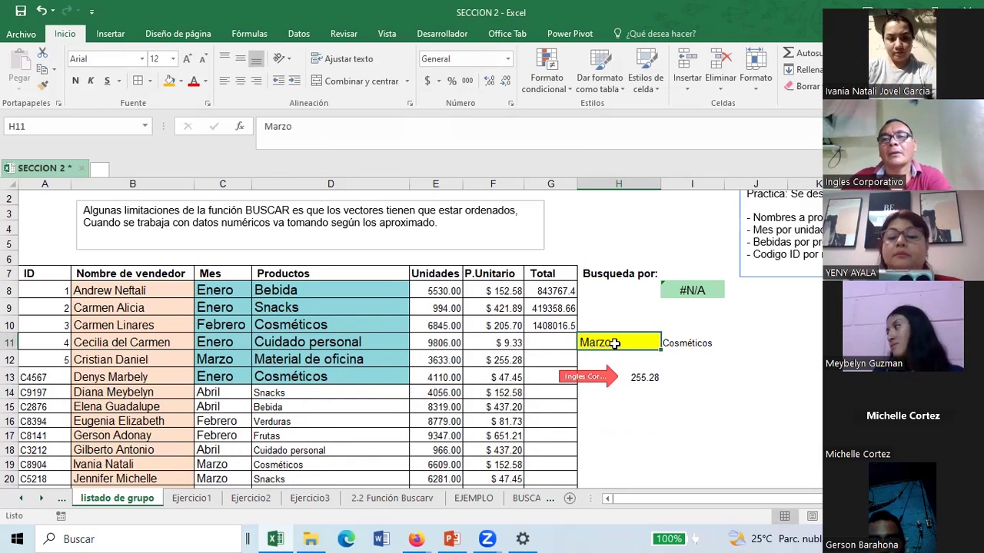
key("Delete")
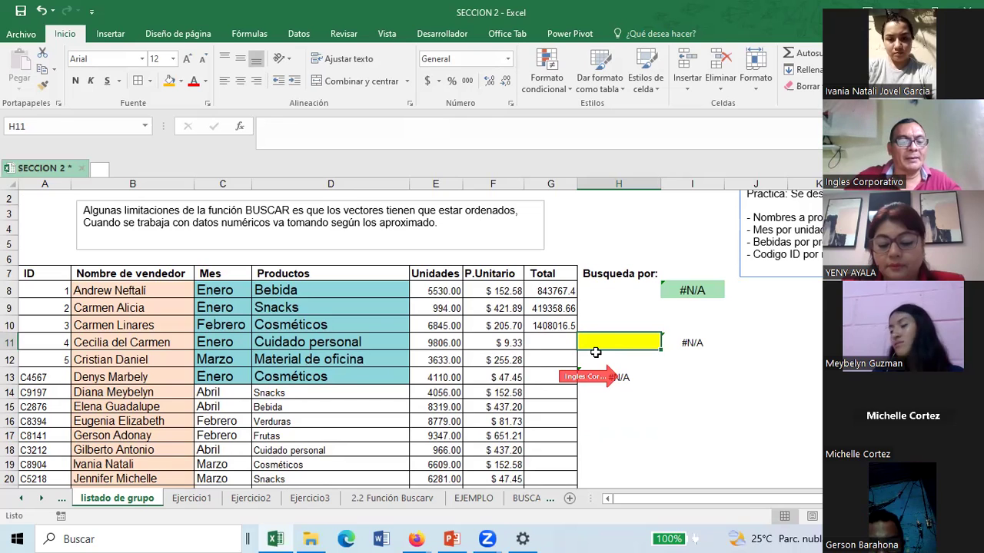
type("ABRIL")
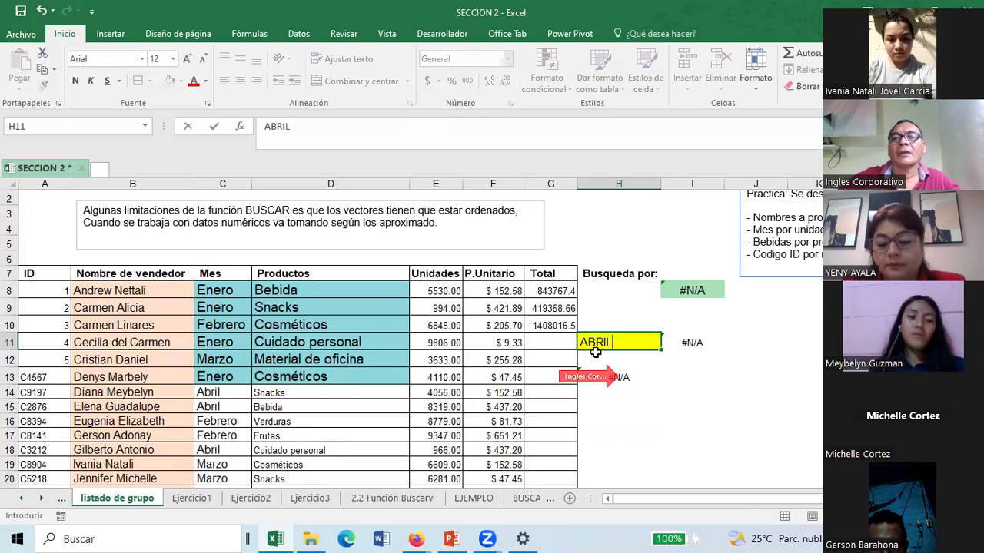
key("Return")
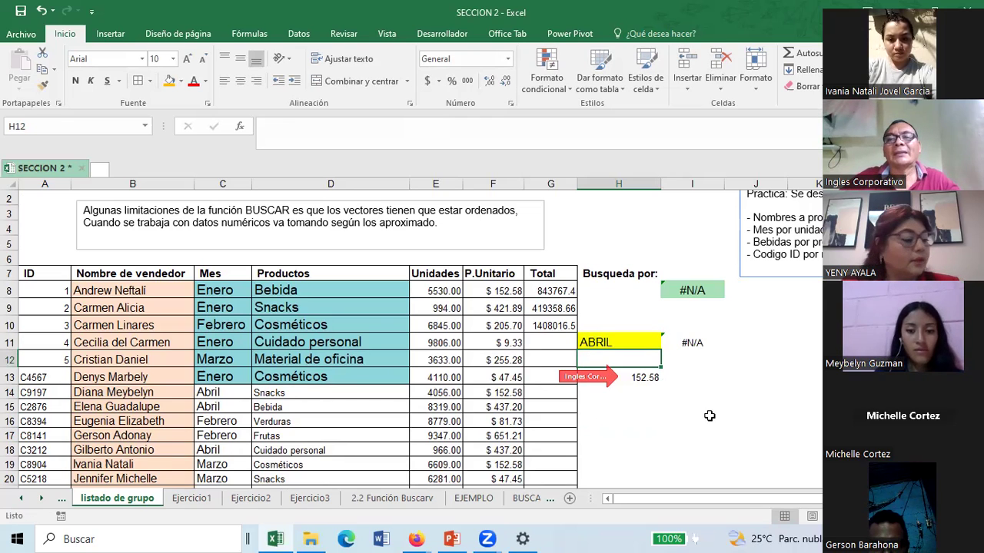
left_click(641, 380)
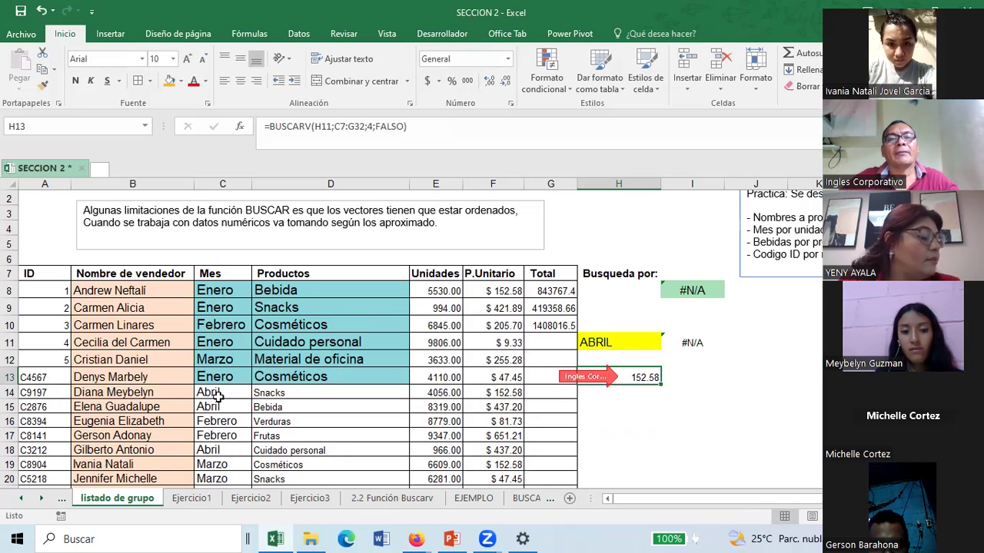
left_click(500, 392)
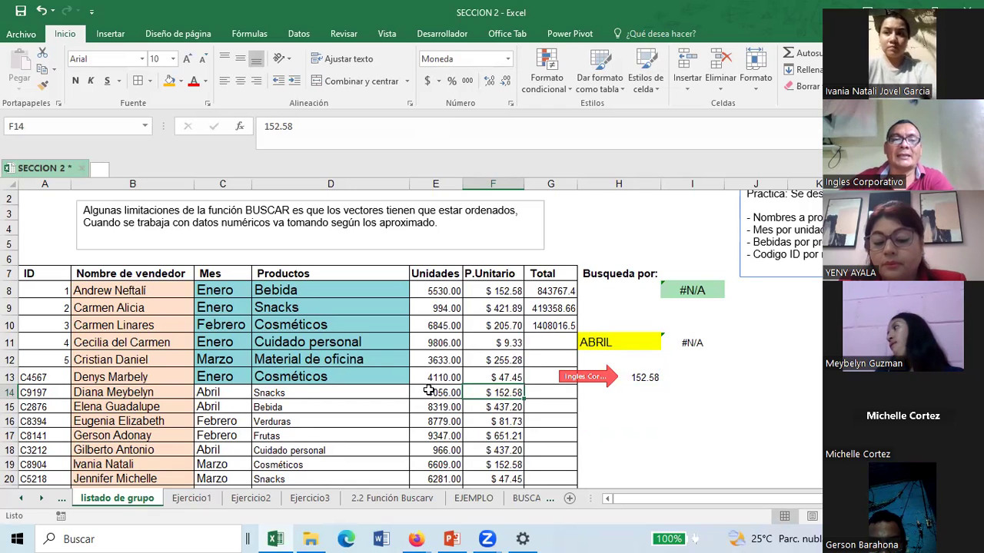
left_click(219, 395)
left_click(221, 405)
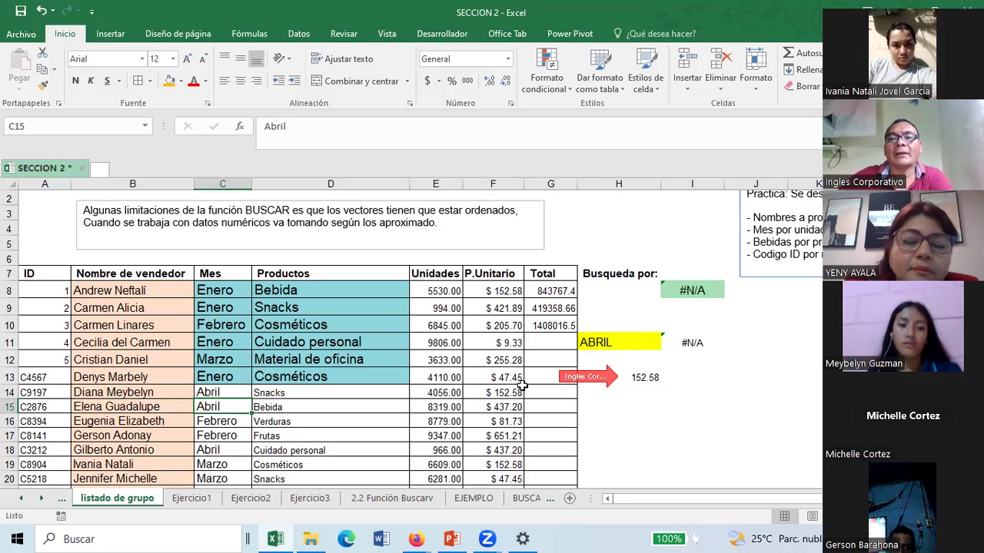
Test lowercase abril in H11, restore ABRIL, and compare against the sales table A6:G20.
left_click(626, 346)
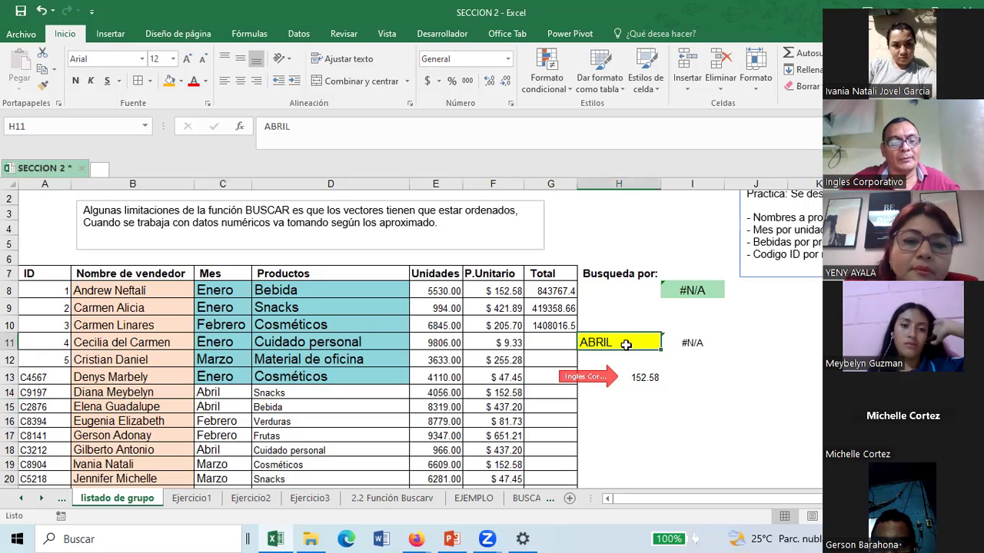
type("abril")
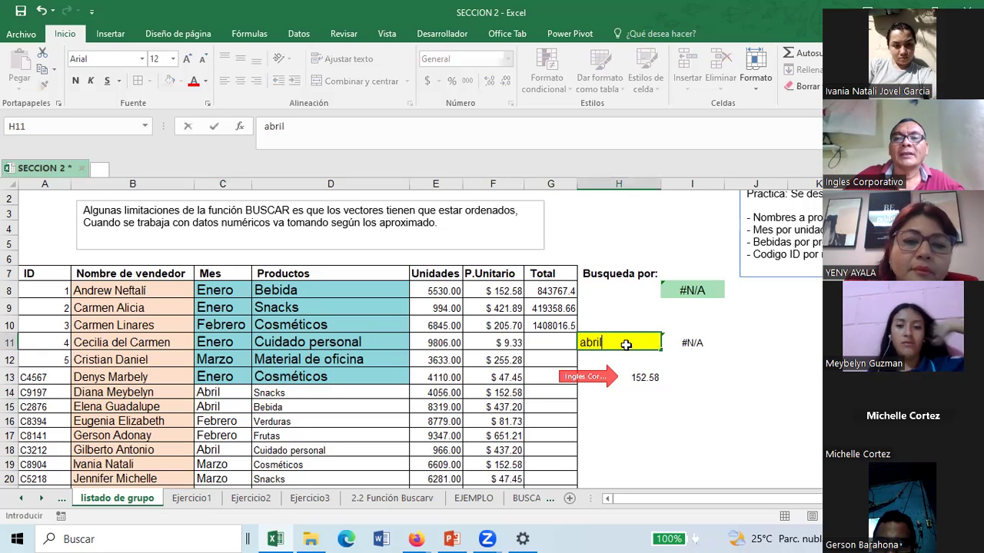
key("Return")
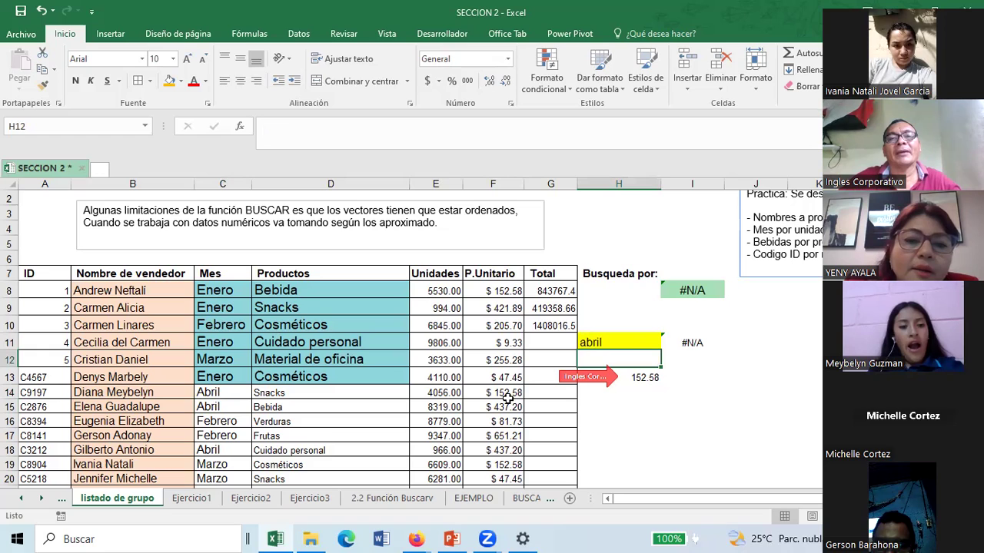
left_click(600, 341)
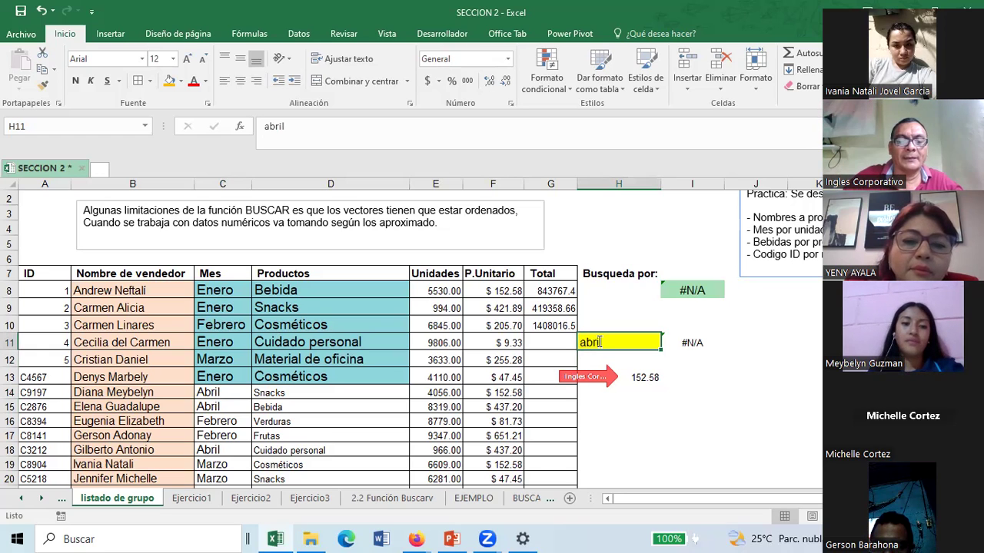
type("ABRIL")
key("Return")
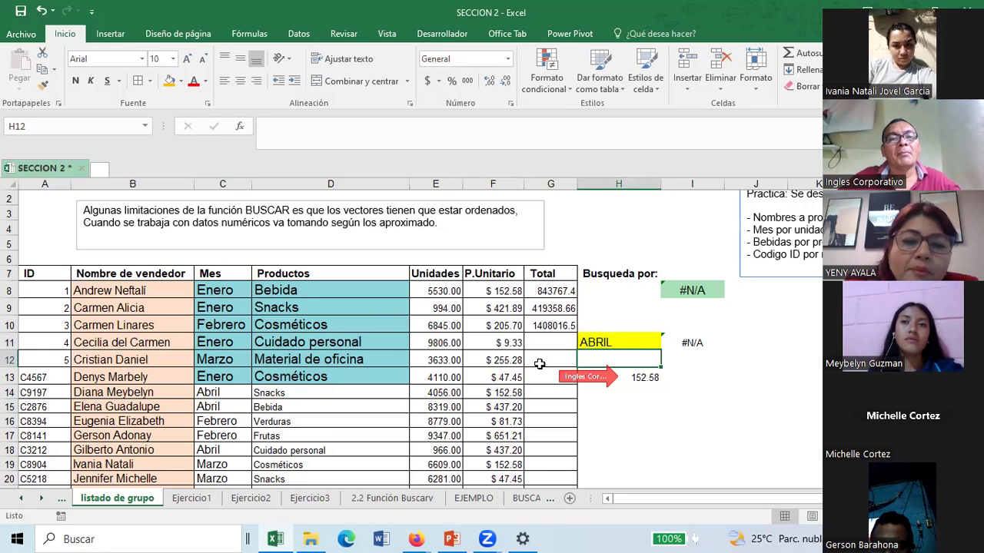
left_click(498, 409)
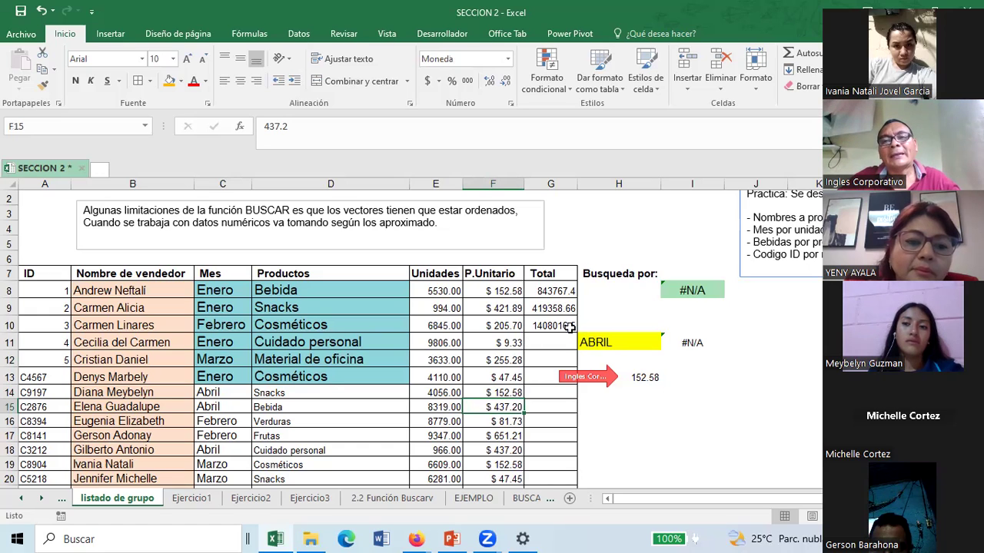
left_click_drag(36, 251, 569, 483)
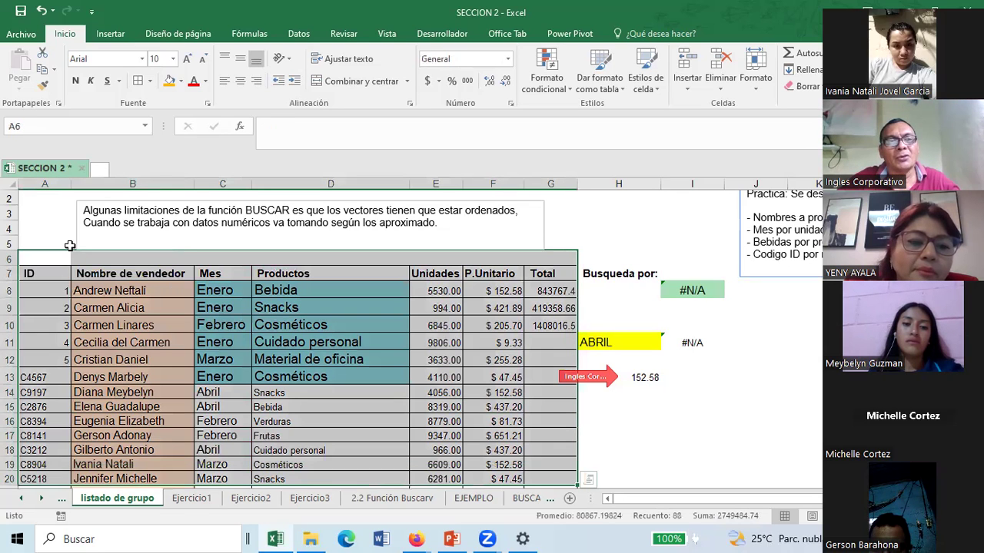
left_click(40, 232)
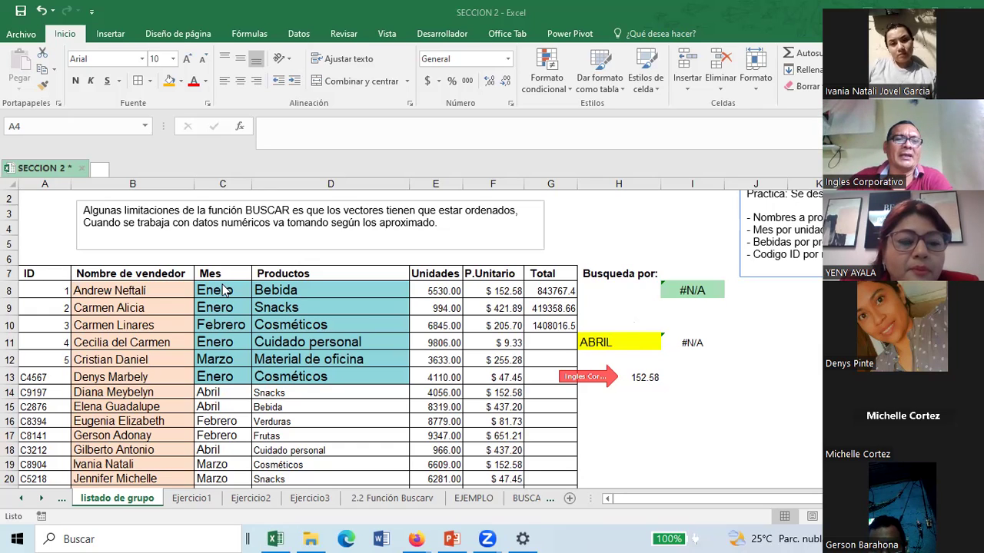
key("alt+Tab")
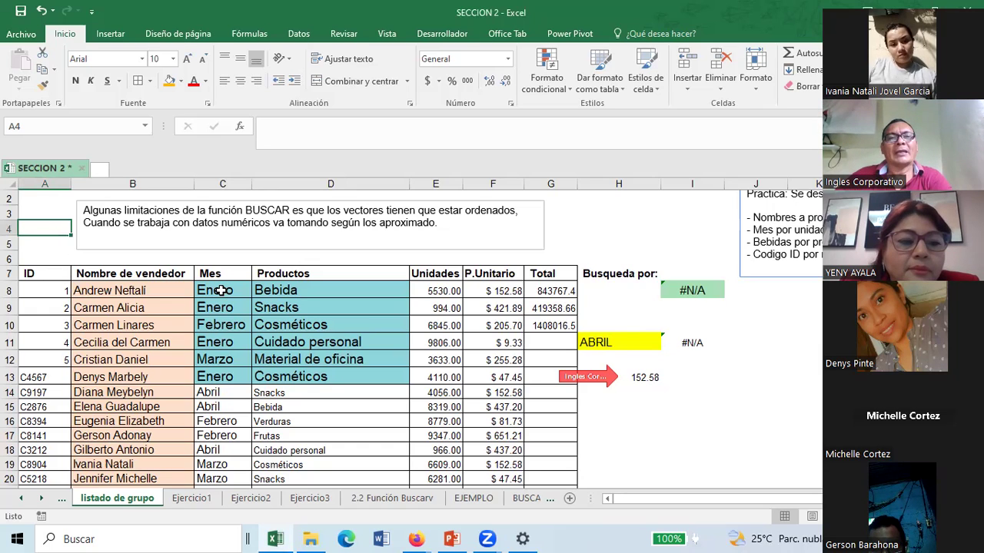
left_click(220, 290)
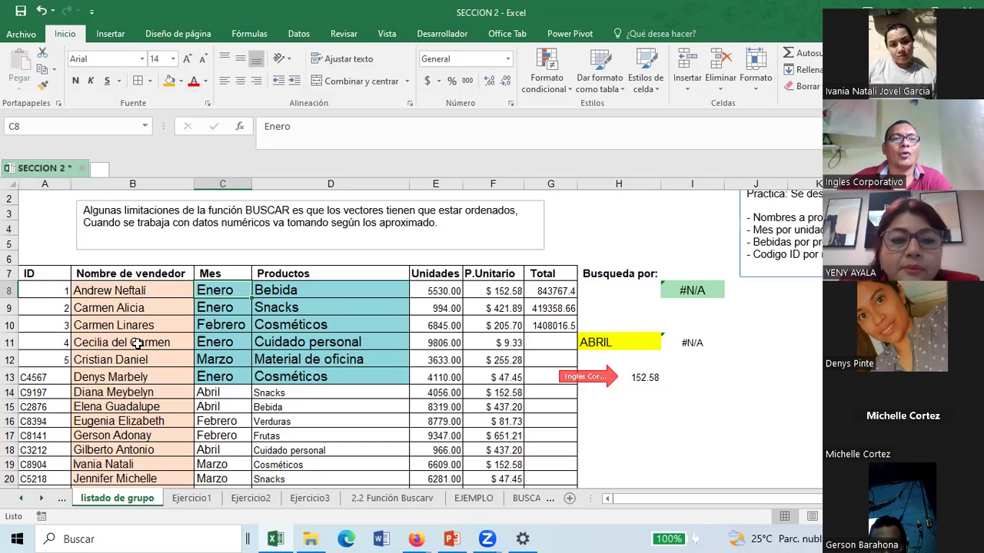
left_click(48, 292)
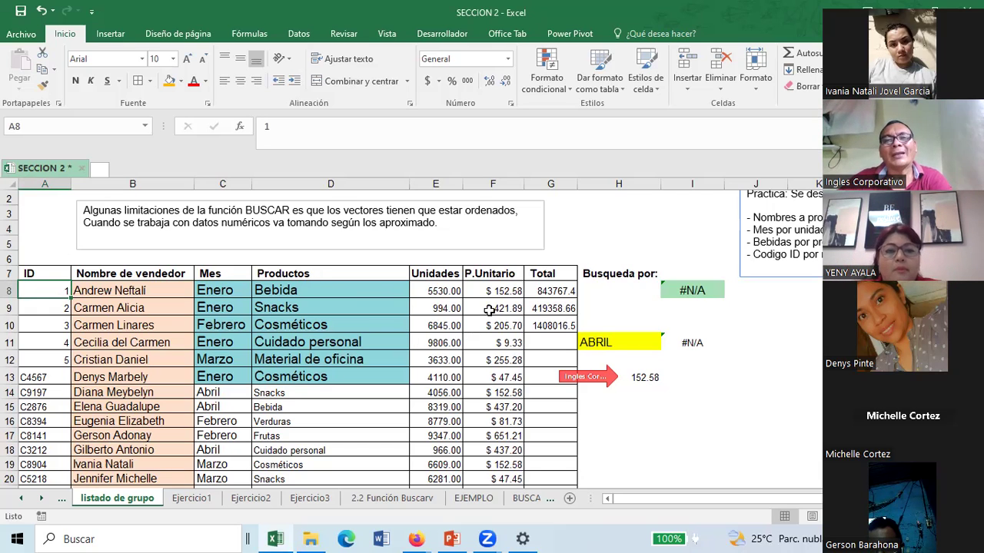
left_click(485, 291)
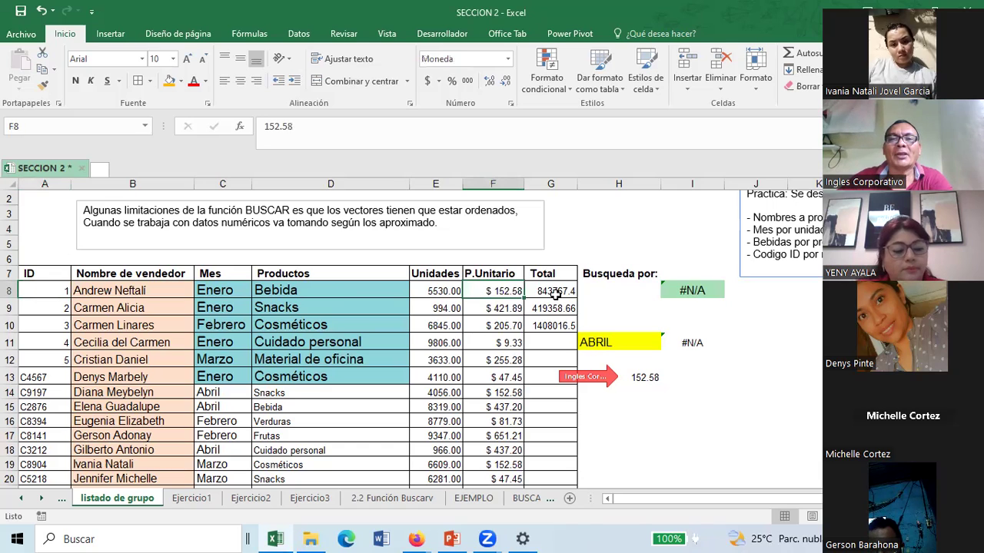
left_click(555, 289)
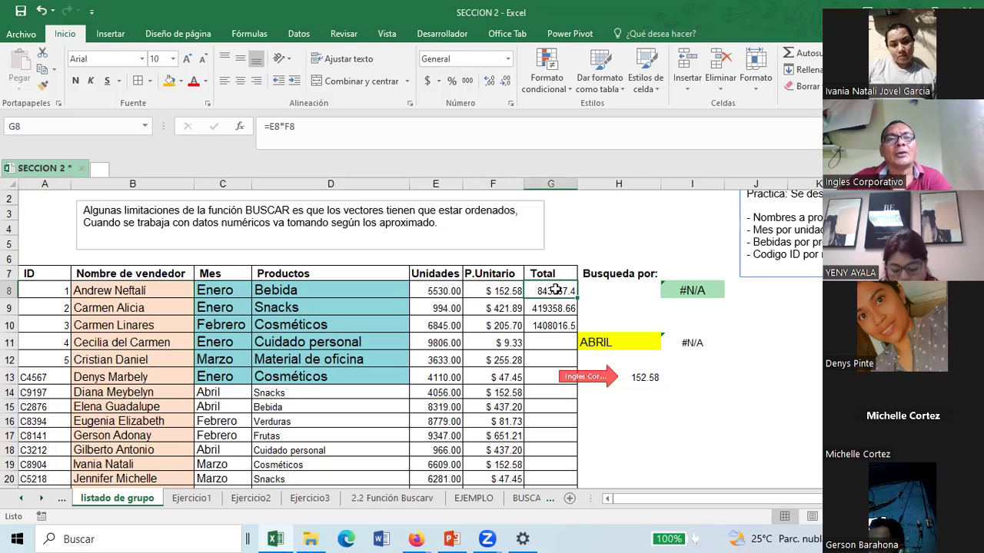
left_click(37, 288)
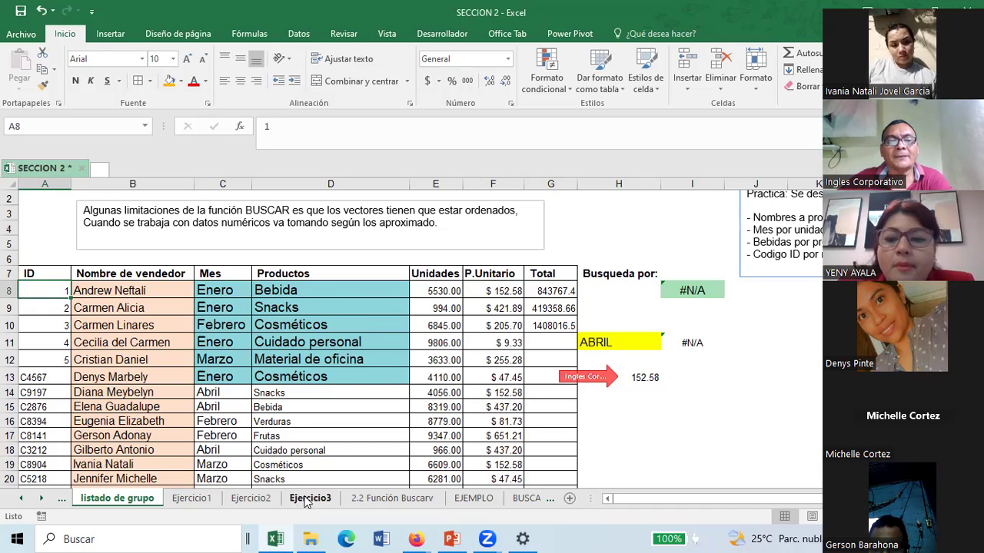
Review the BUSCARV formula in C17 on the EJEMPLO sheet, then return to the BUSCARV sheet.
left_click(472, 498)
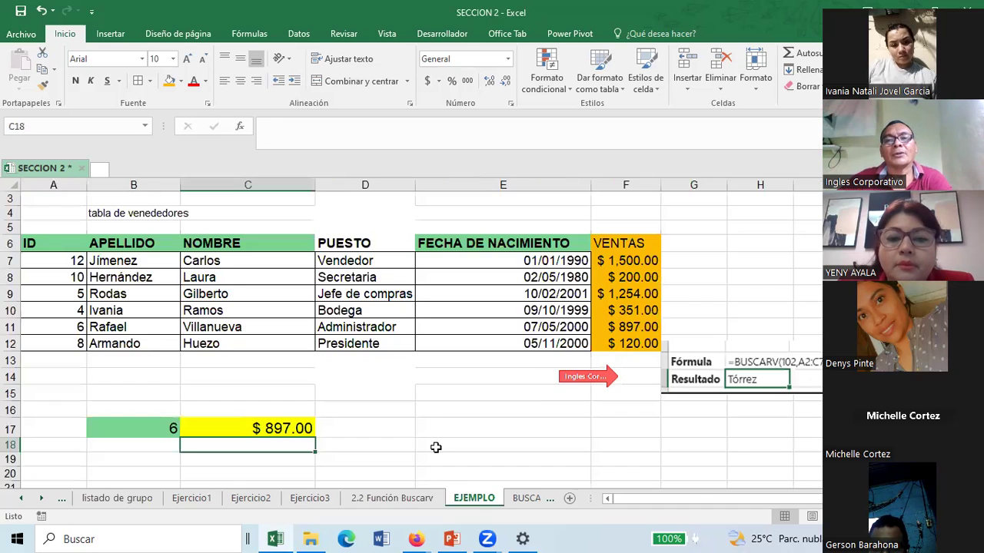
left_click(243, 427)
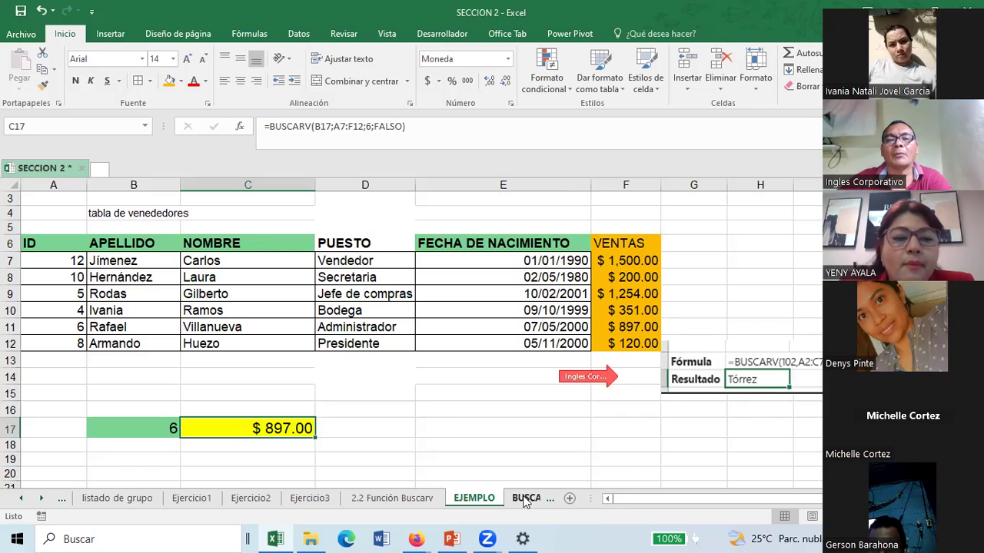
left_click(526, 498)
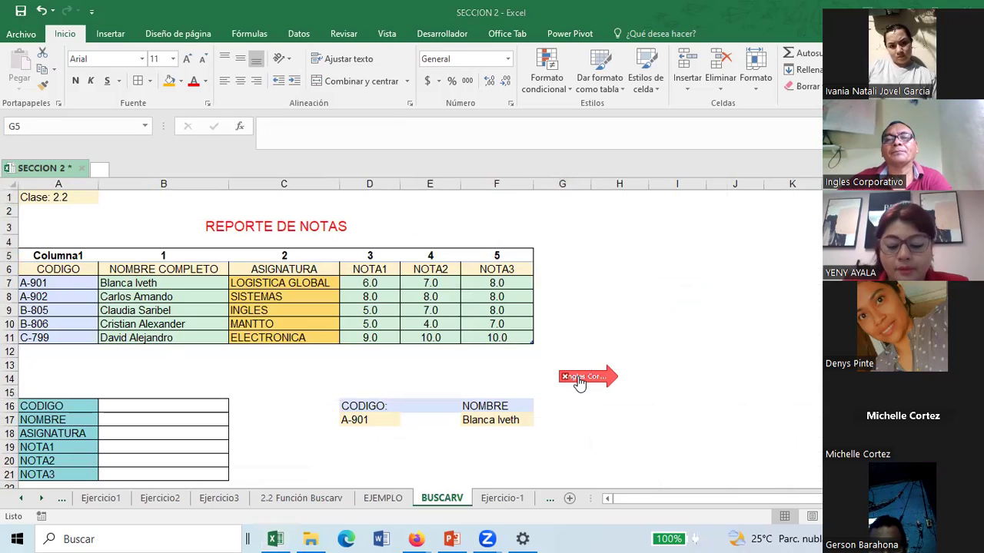
left_click(612, 336)
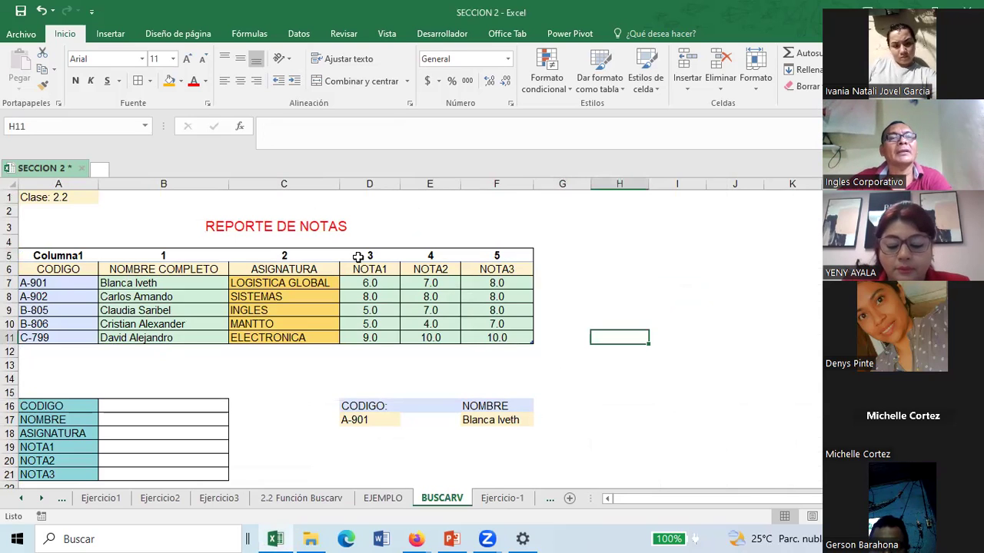
left_click(234, 390)
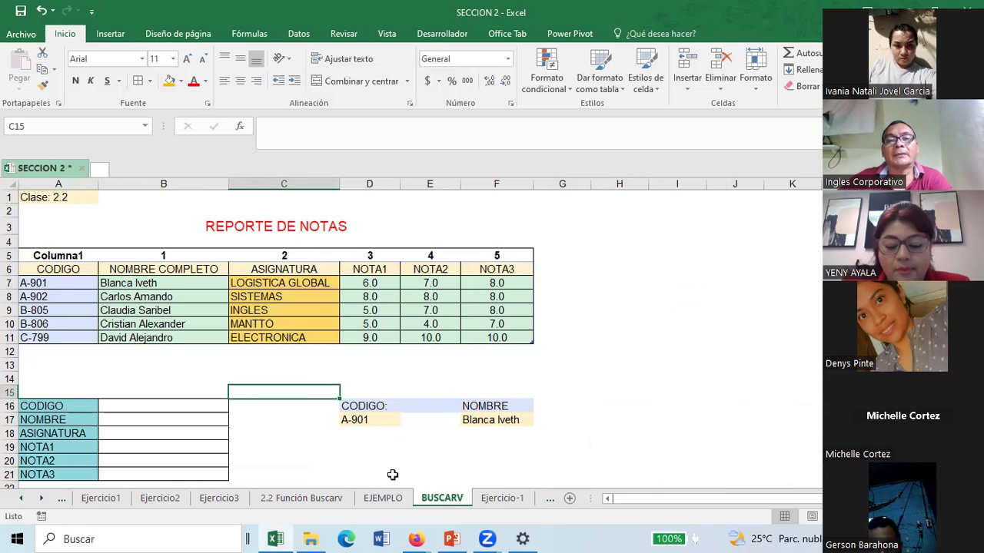
left_click(623, 404)
Clear the code A-901 from the lookup cell D17.
left_click(351, 420)
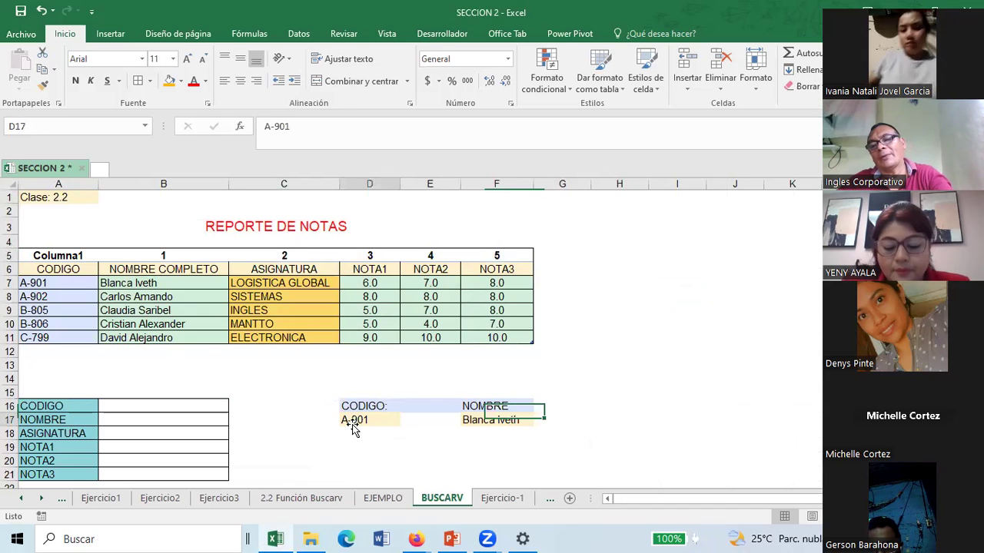
key("Delete")
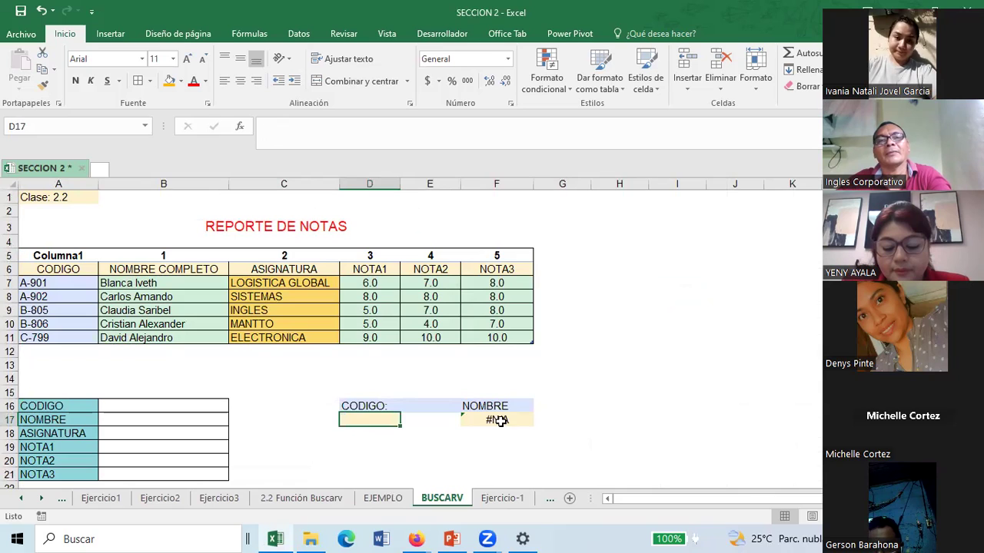
left_click(644, 352)
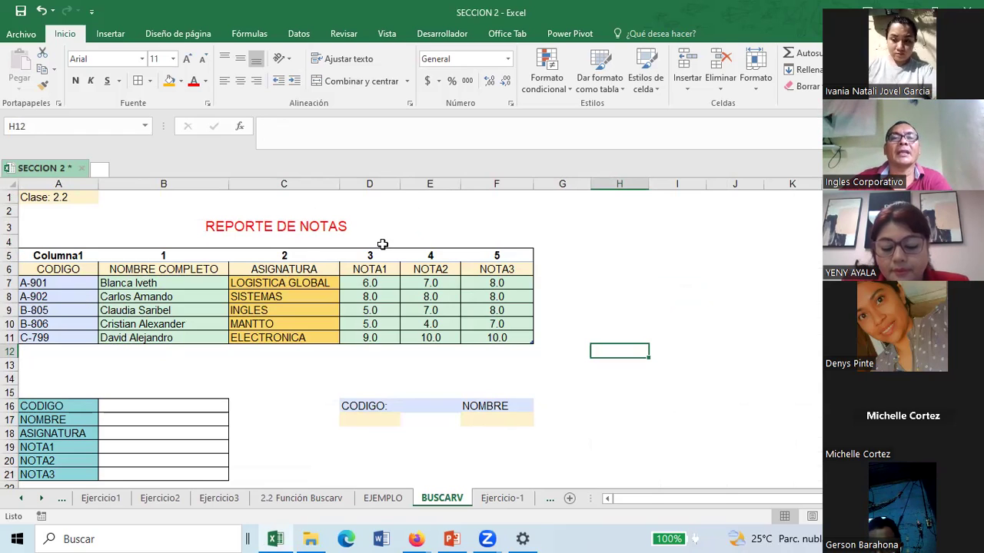
Number the new column 6 in G5 and enter its PF header in G6.
left_click(555, 258)
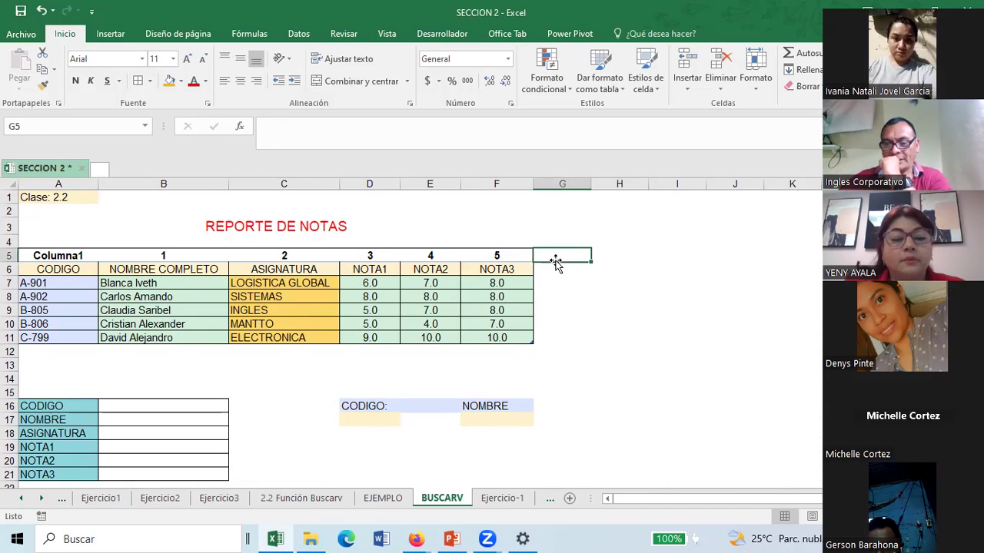
type("6")
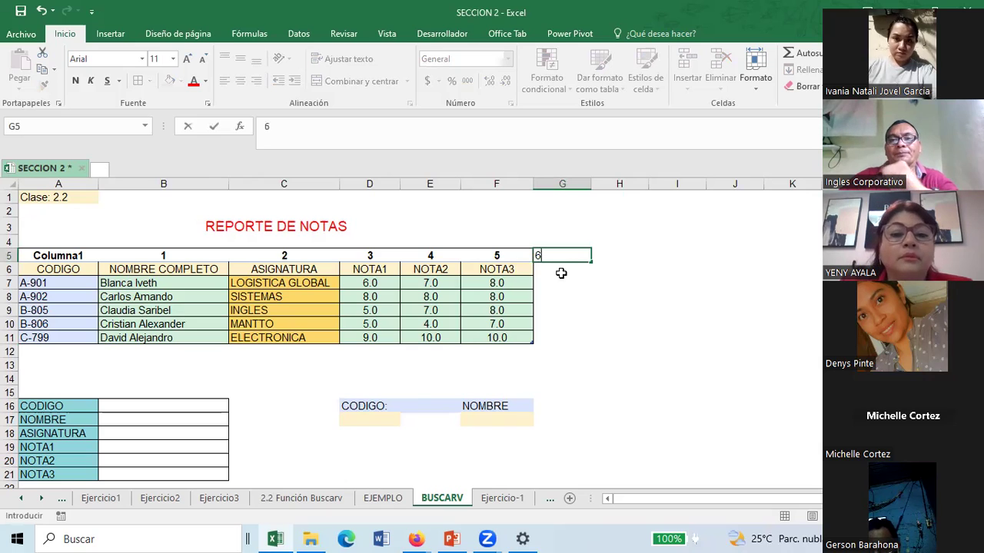
key("Return")
type("PE")
key("Return")
Fill the new column cells G6:G11 orange.
left_click_drag(561, 272, 559, 344)
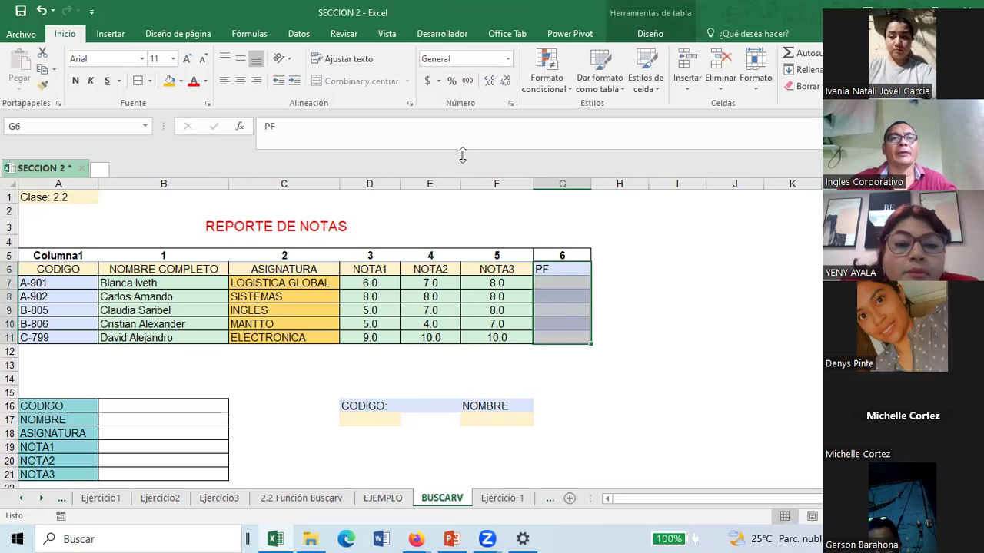
left_click(173, 83)
left_click(645, 298)
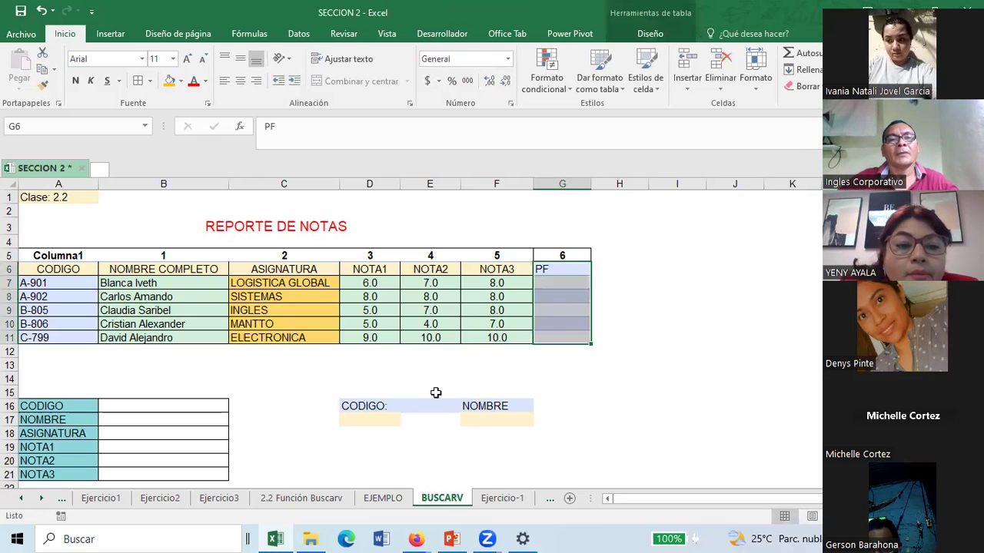
left_click(218, 405)
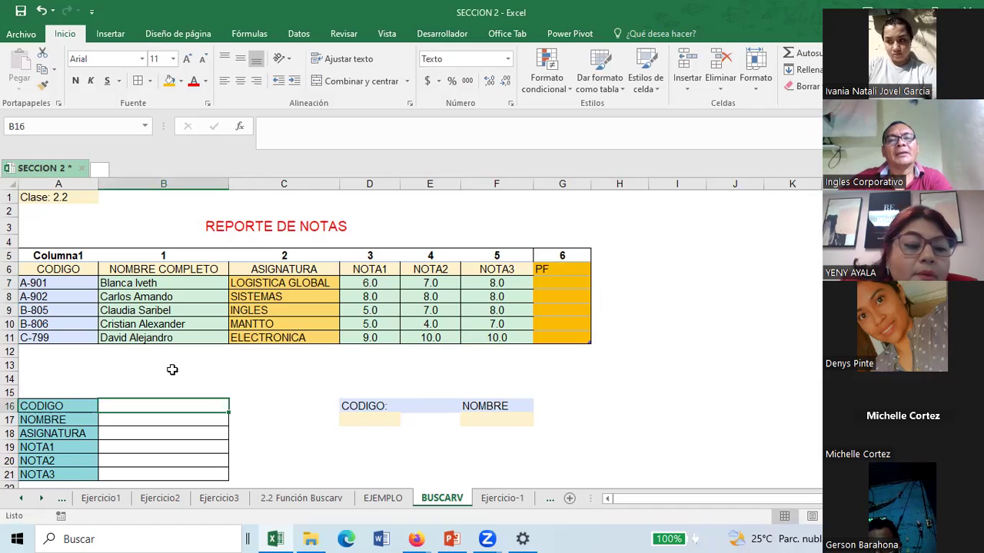
left_click(212, 353)
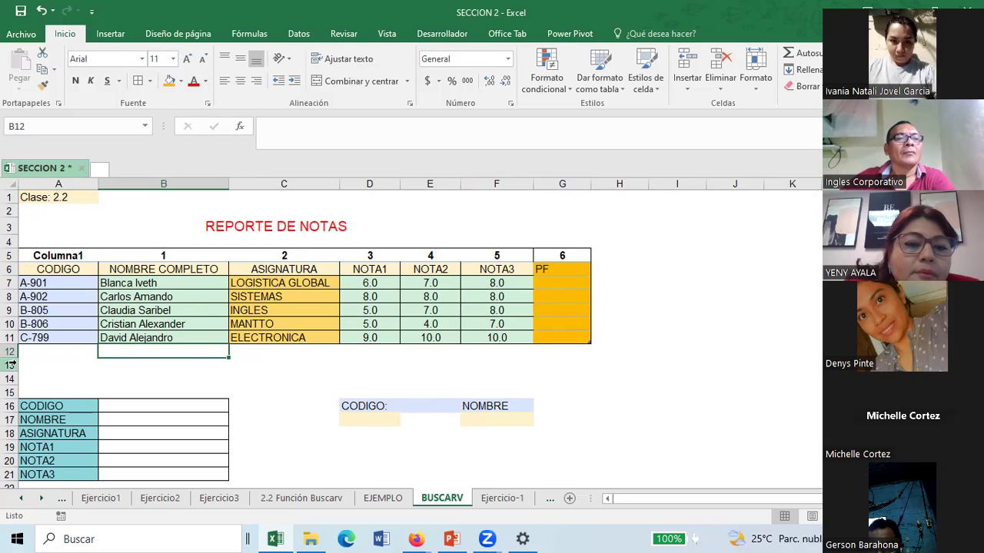
Delete the empty rows 13 to 15 beneath the table.
left_click_drag(11, 365, 13, 393)
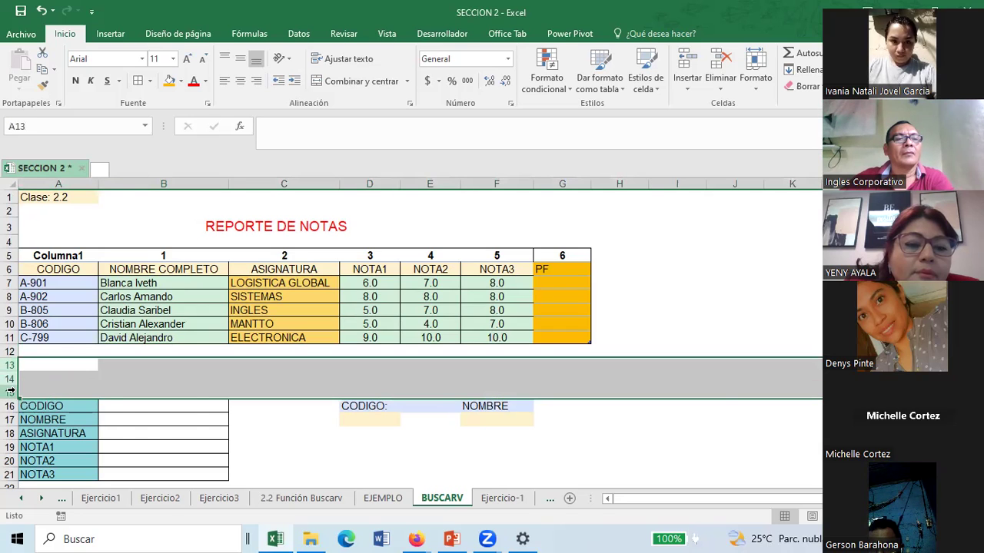
right_click(13, 394)
left_click(60, 294)
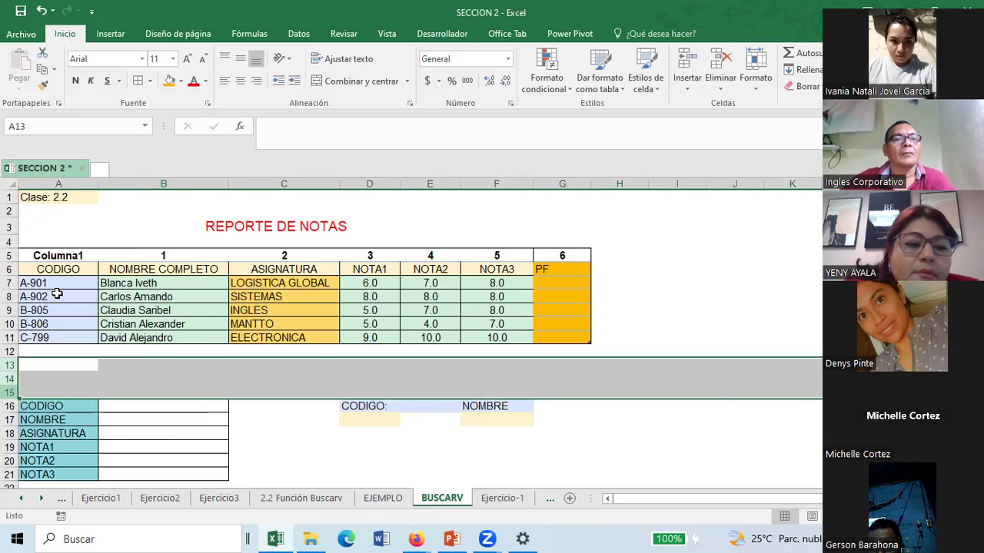
left_click(350, 457)
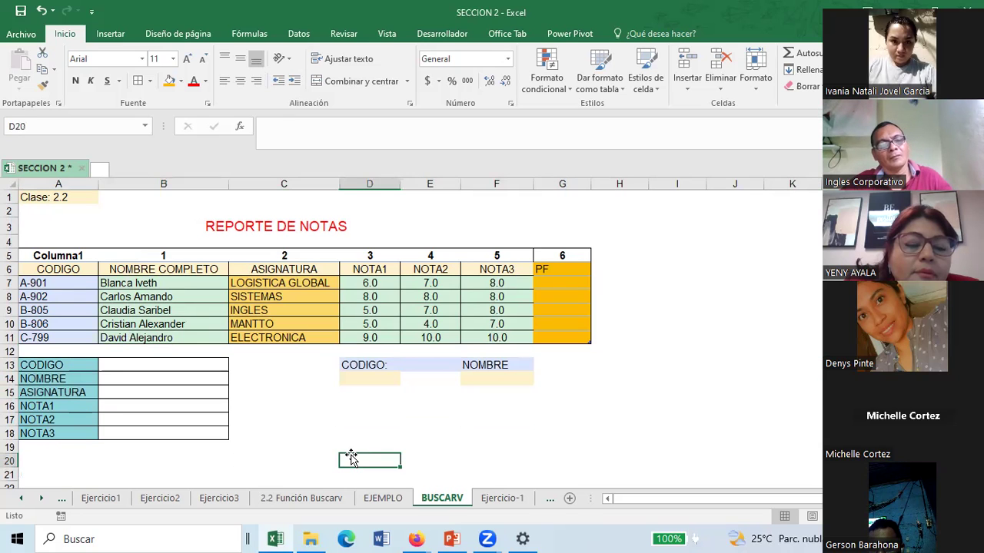
scroll(351, 455, "up", 1)
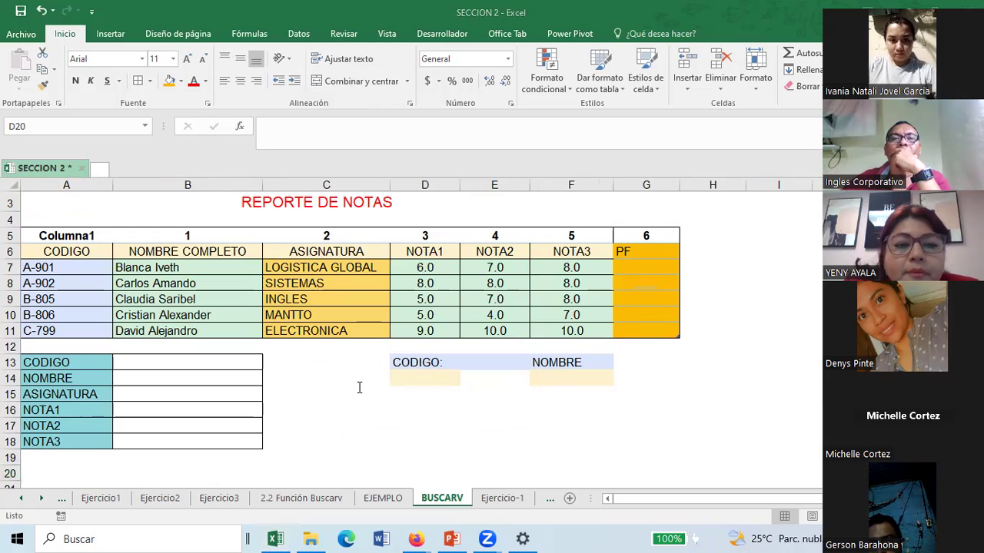
Draw a text box reading DIGA below the CODIGO: label.
left_click_drag(363, 374, 644, 403)
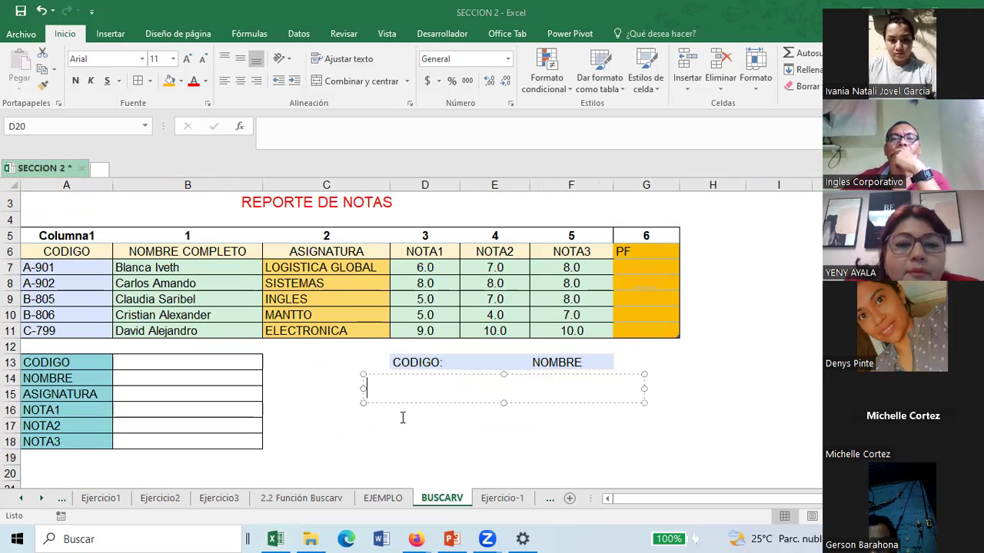
type("DIG")
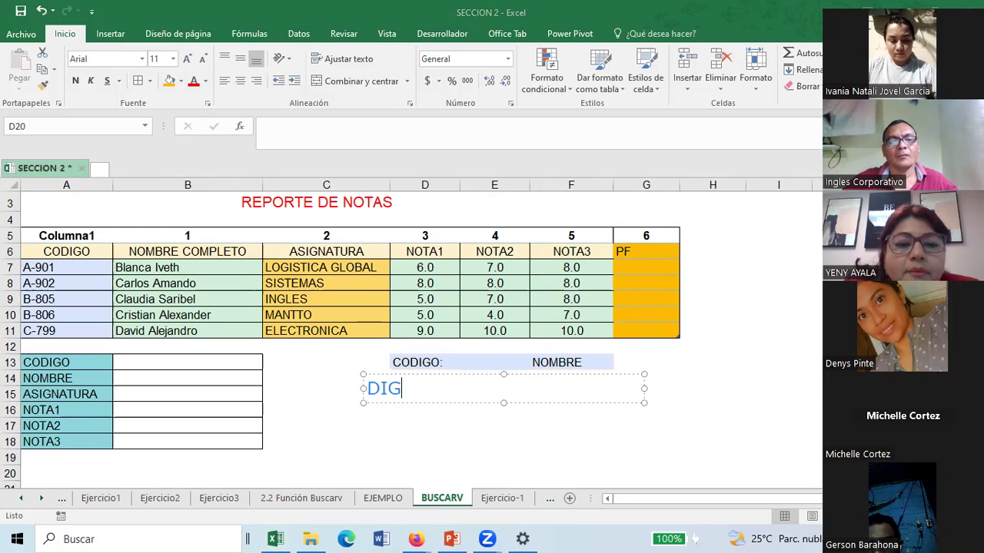
type("A")
left_click(309, 415)
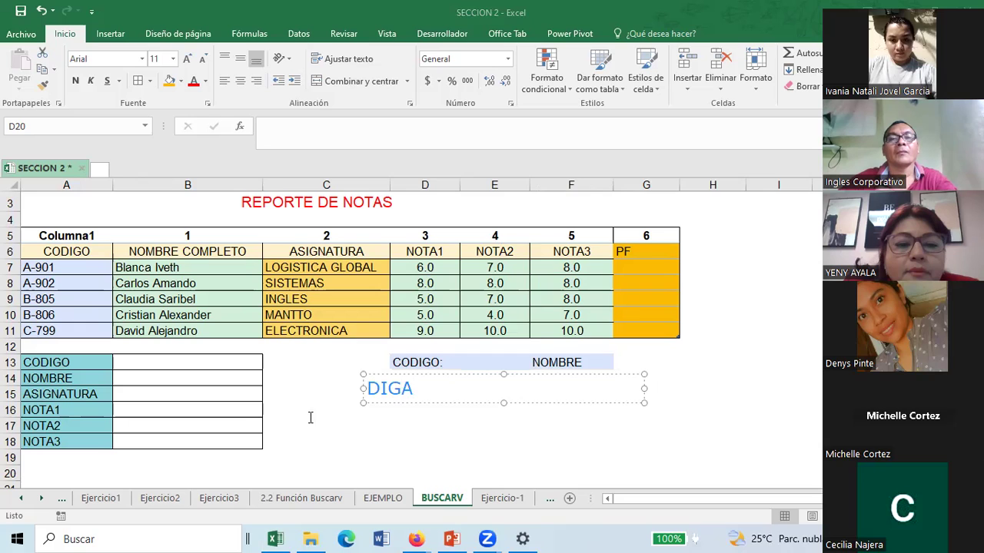
left_click(398, 395)
left_click(346, 394)
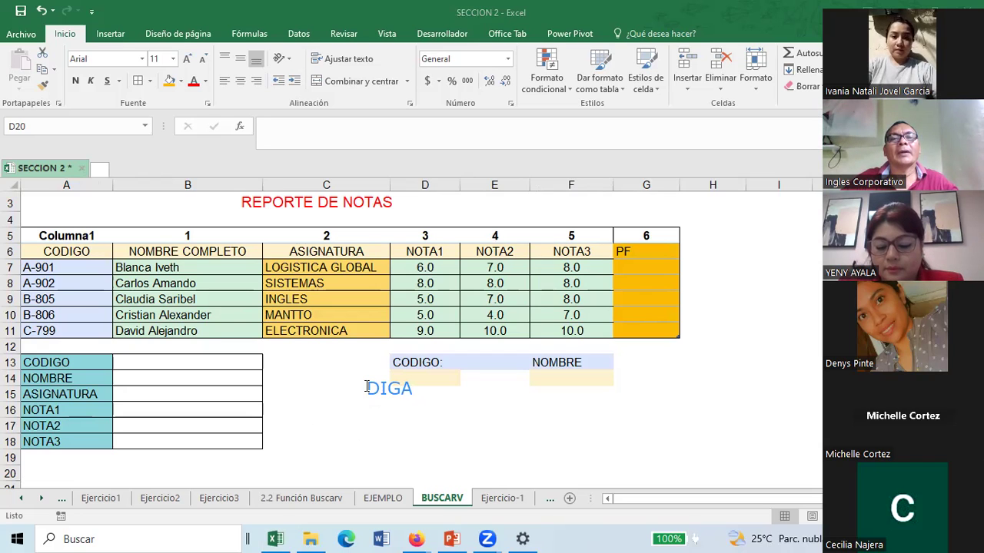
key("Escape")
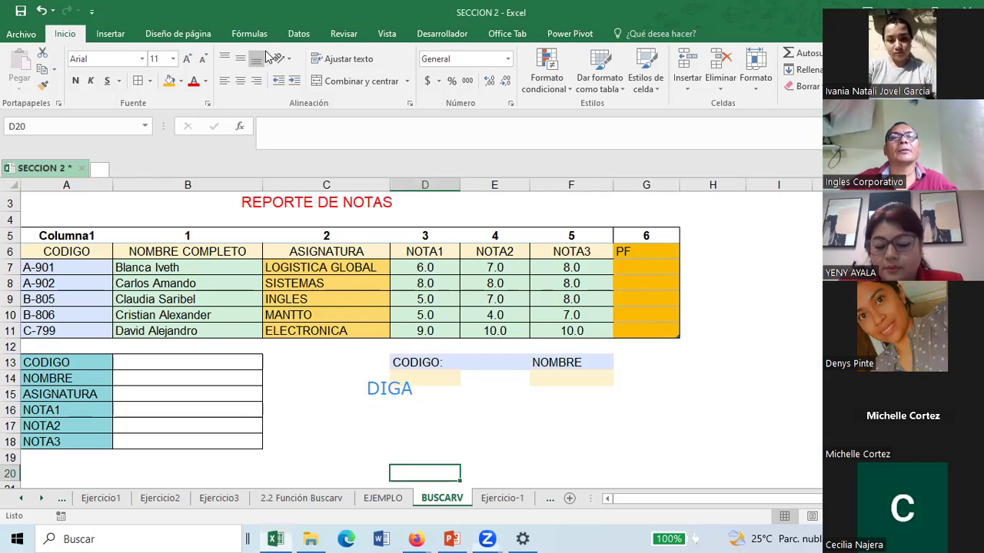
Select the code input cell D14 beneath CODIGO:.
left_click(393, 391)
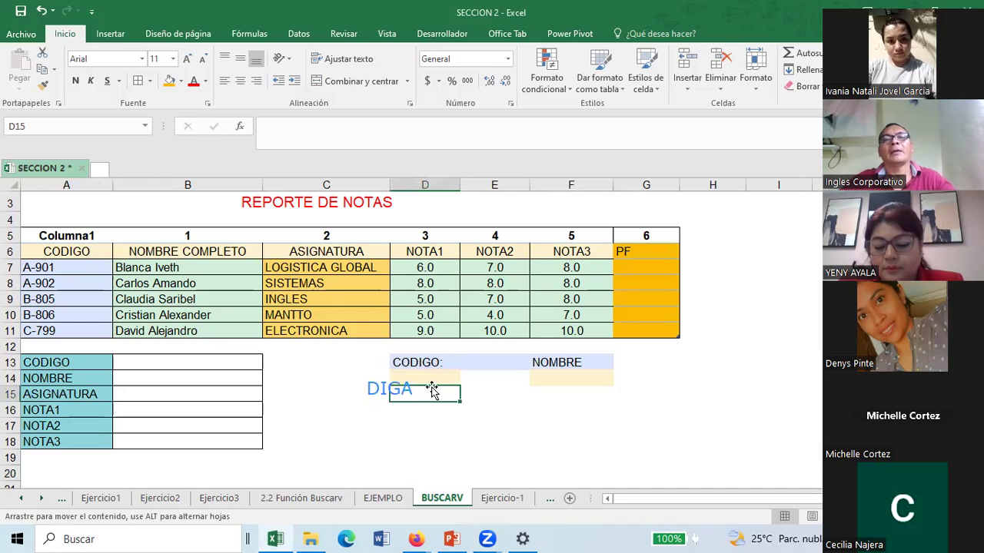
left_click(399, 379)
left_click(416, 389)
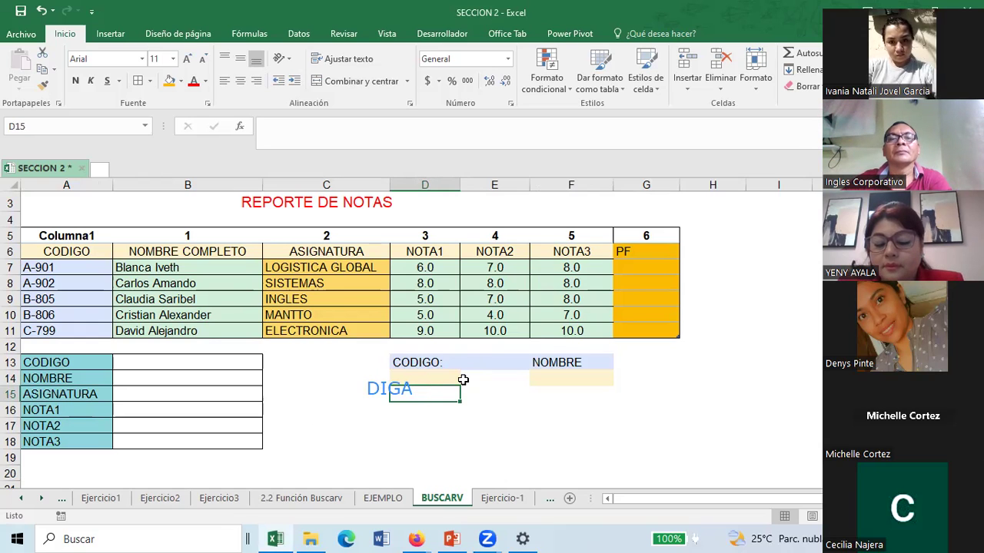
left_click(418, 375)
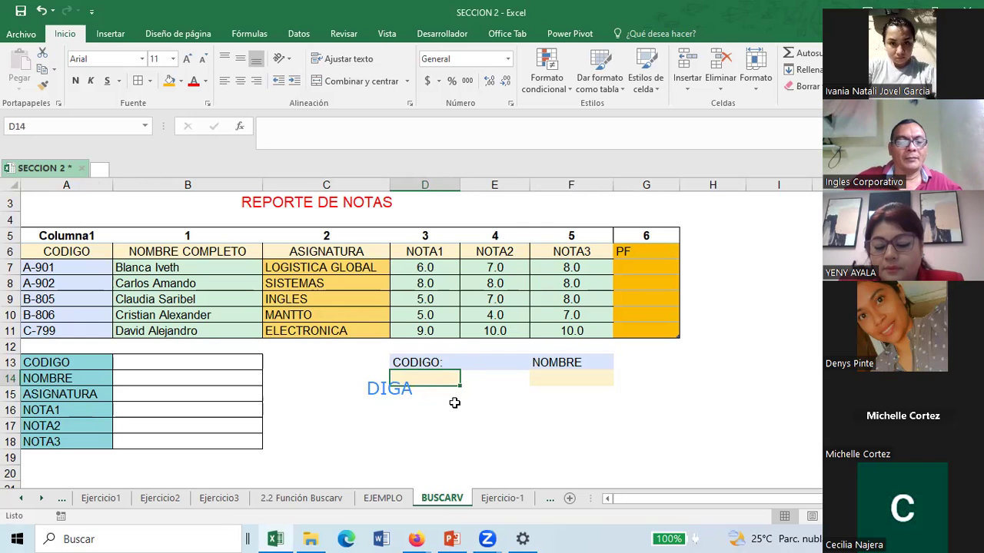
type("=U")
key("BackSpace")
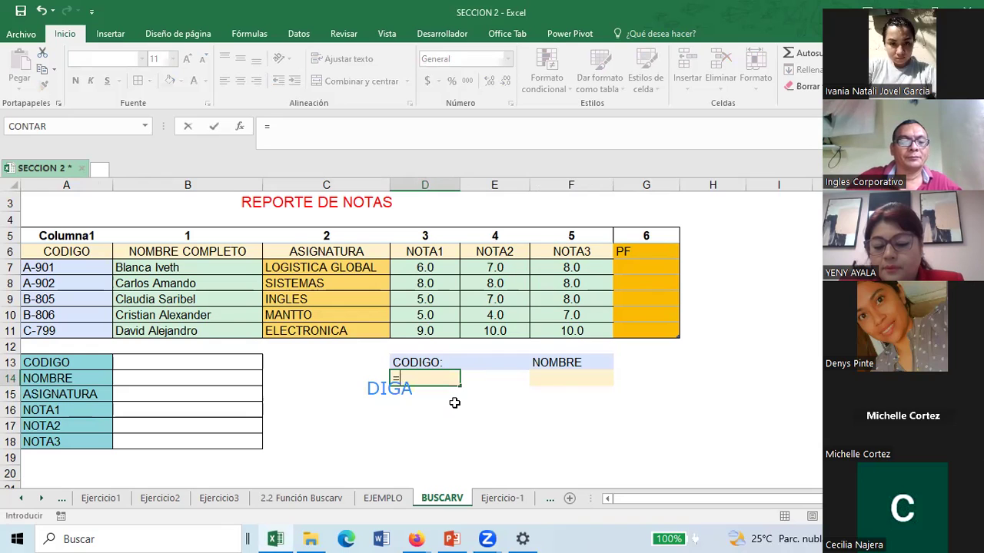
type("BUSCAR")
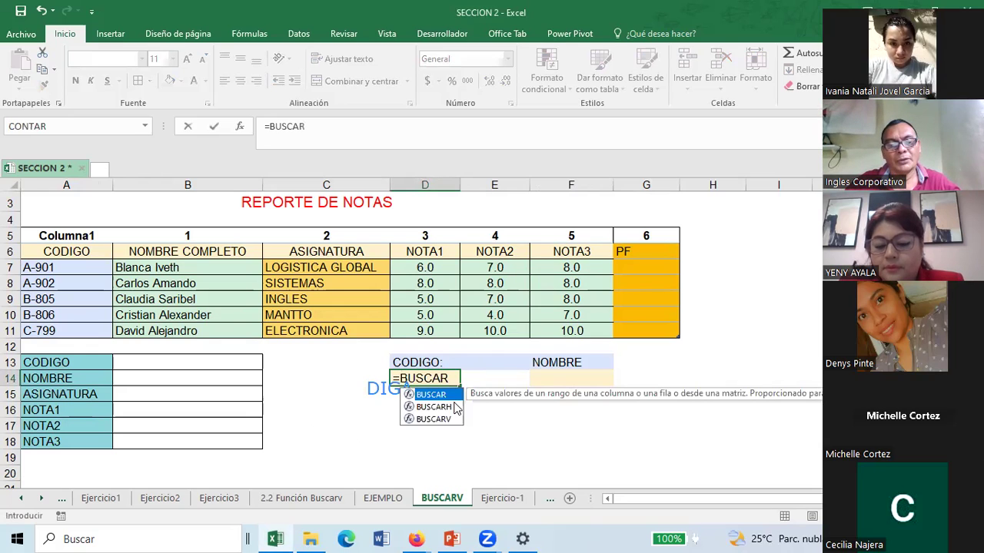
type("V")
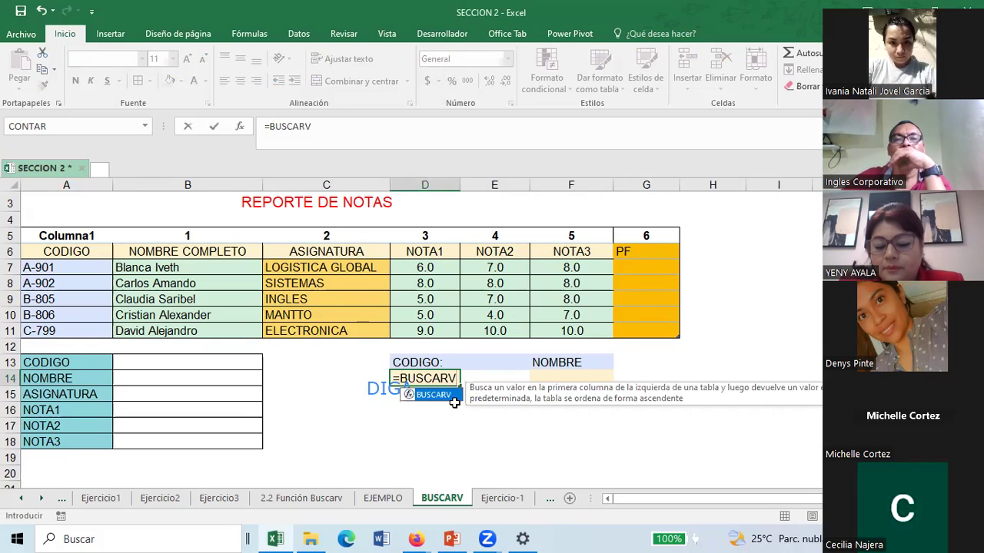
type("(")
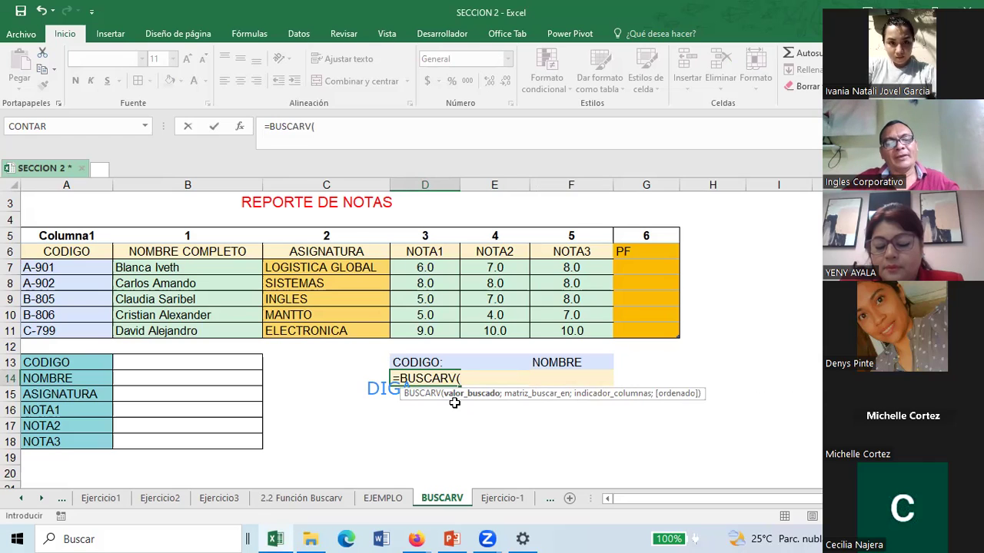
type(")")
key("Escape")
left_click(467, 395)
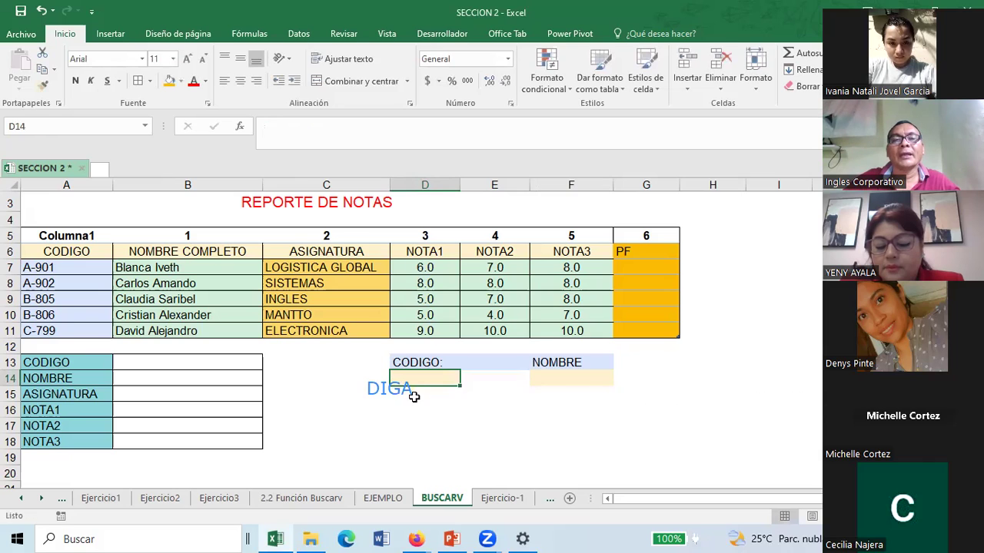
left_click(385, 389)
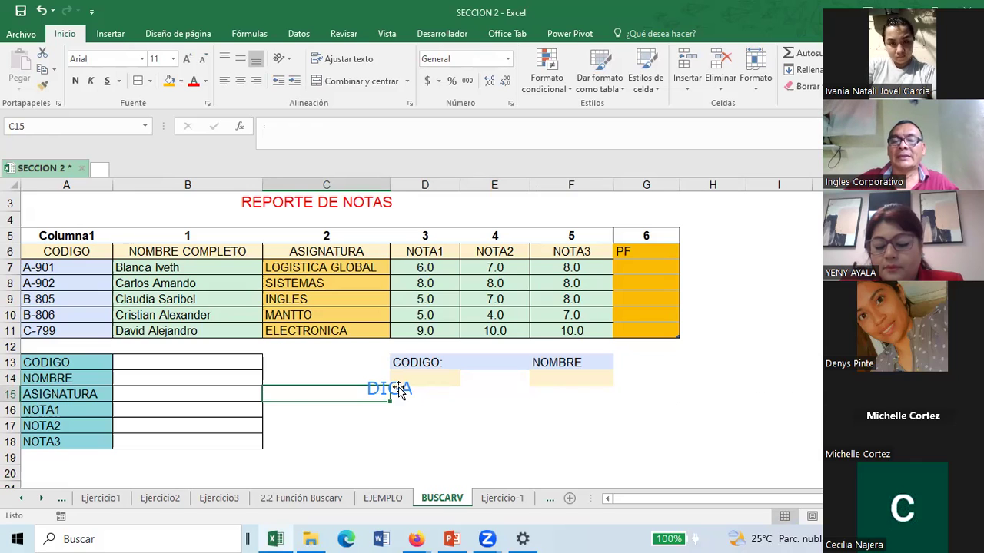
left_click(399, 391)
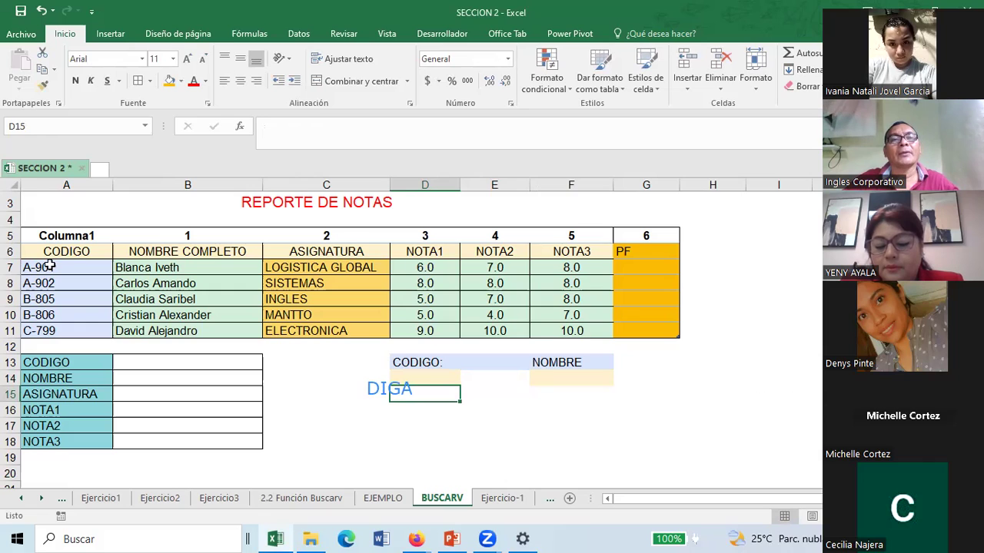
left_click(64, 270)
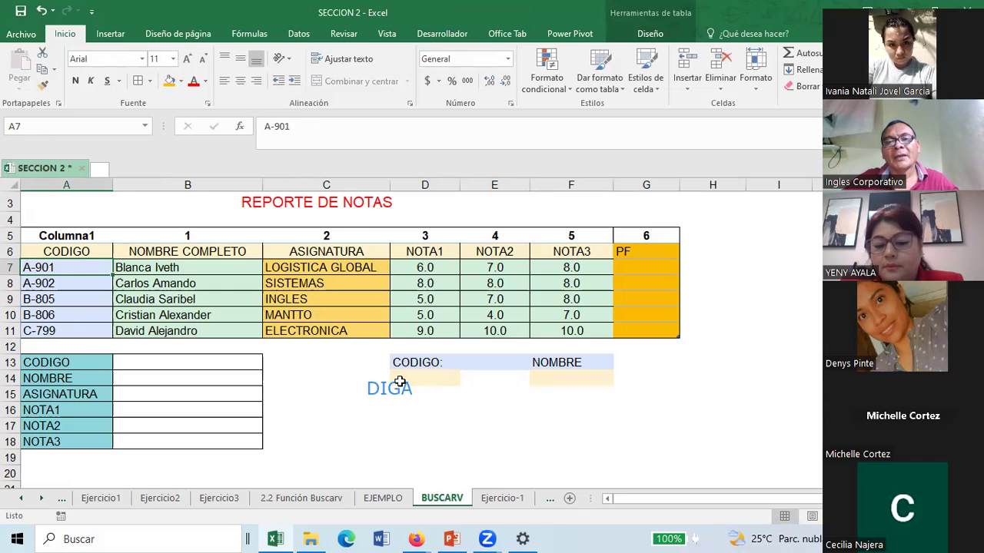
left_click(406, 376)
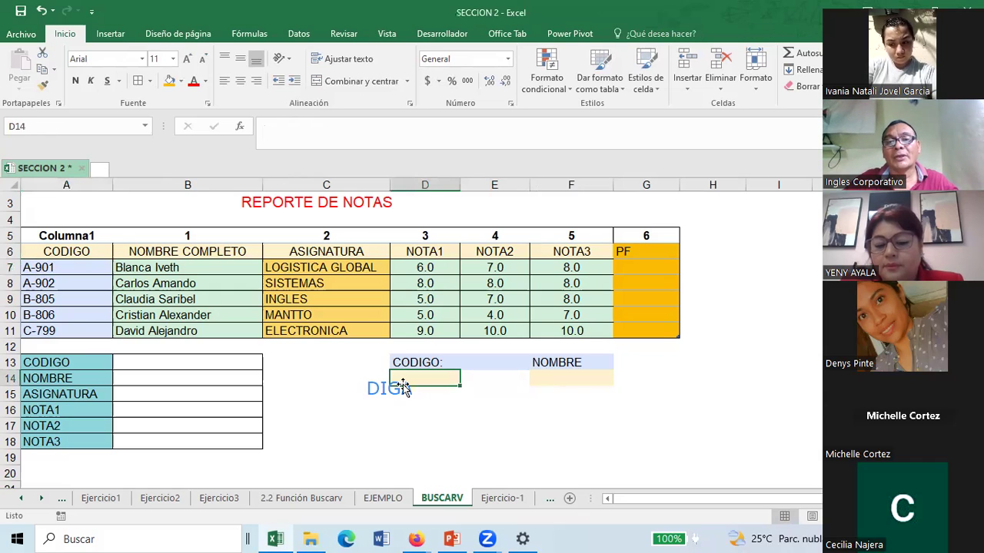
left_click(424, 364)
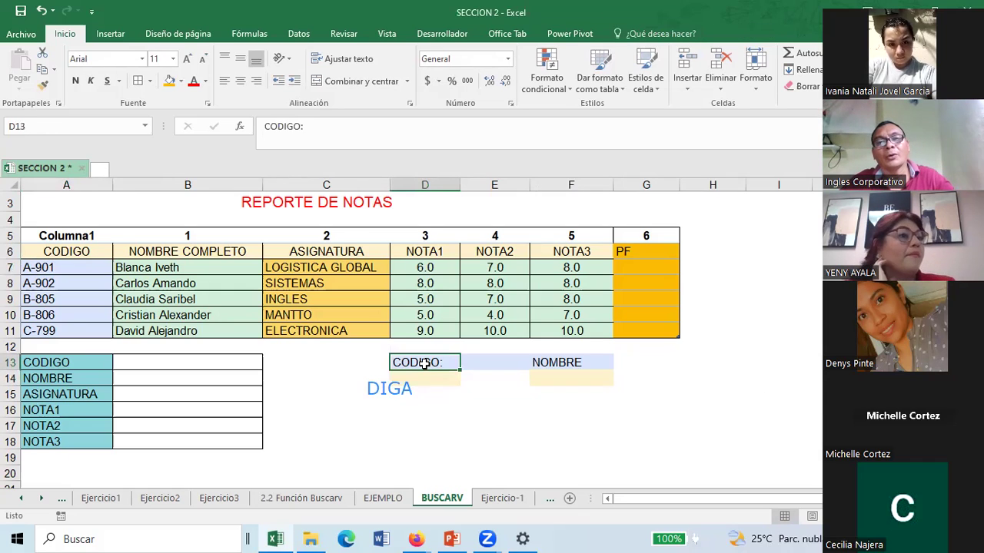
Move the CODIGO: label from D13 to E13, above the code cell E14.
left_click_drag(424, 364, 479, 363)
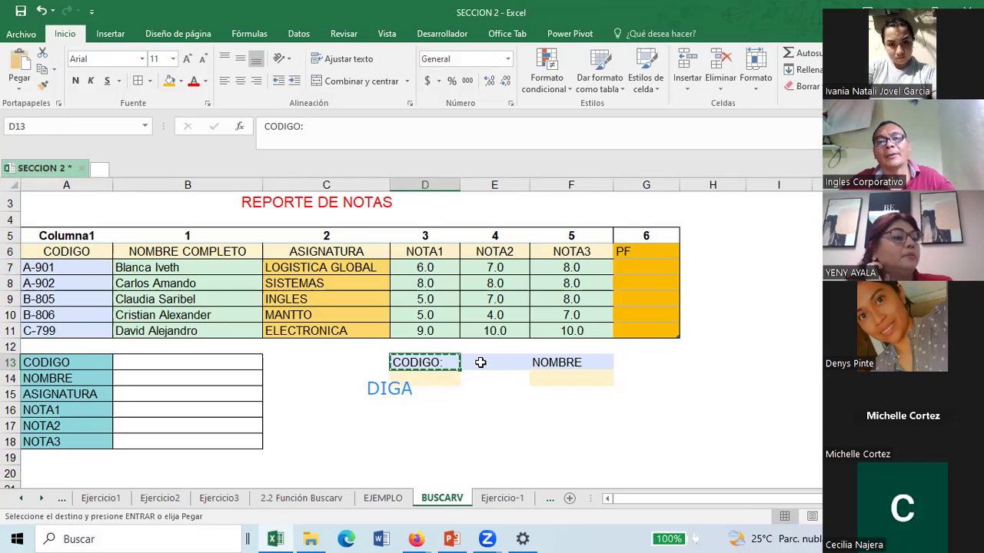
left_click(528, 401)
left_click(490, 376)
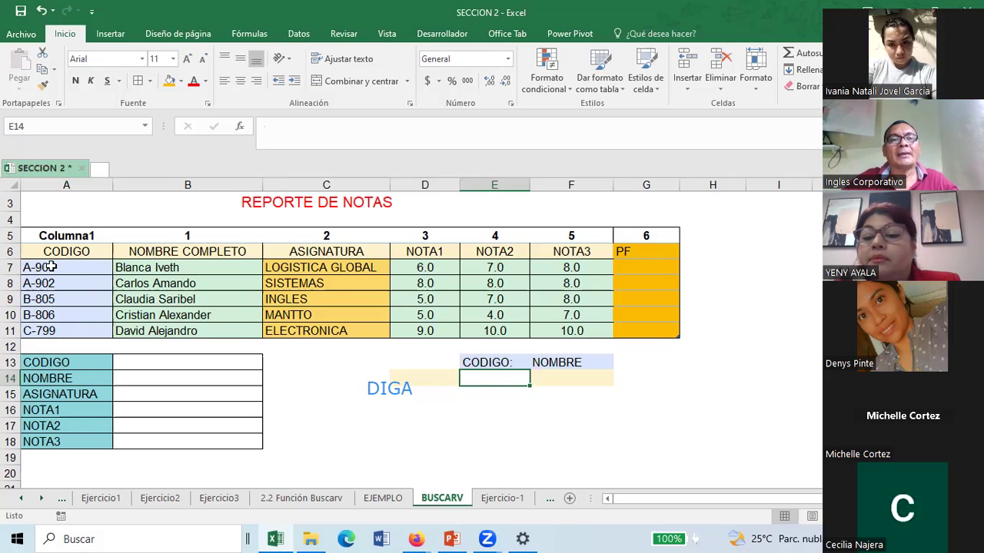
Highlight the student codes A7:A11 and the grades table header row to explain the lookup.
left_click_drag(86, 268, 80, 329)
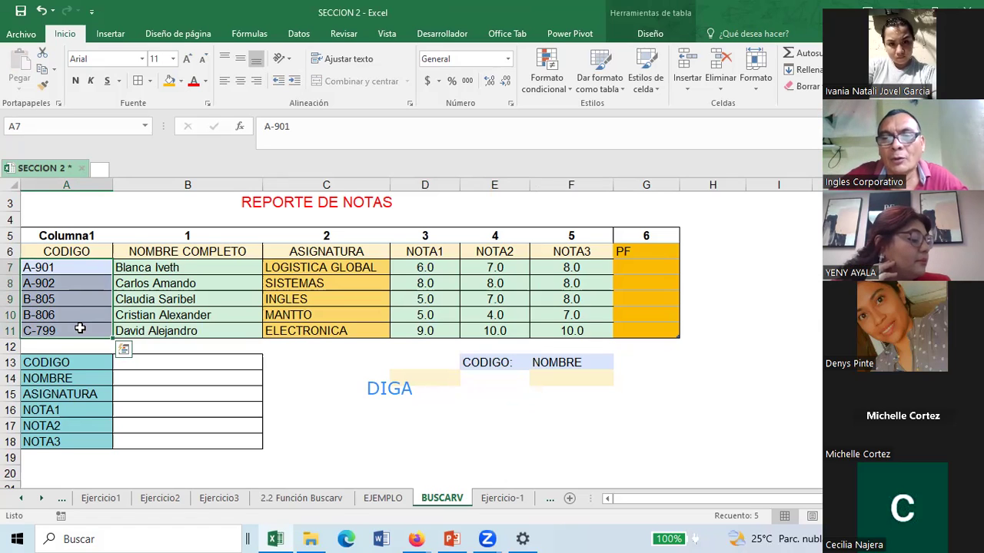
left_click(298, 359)
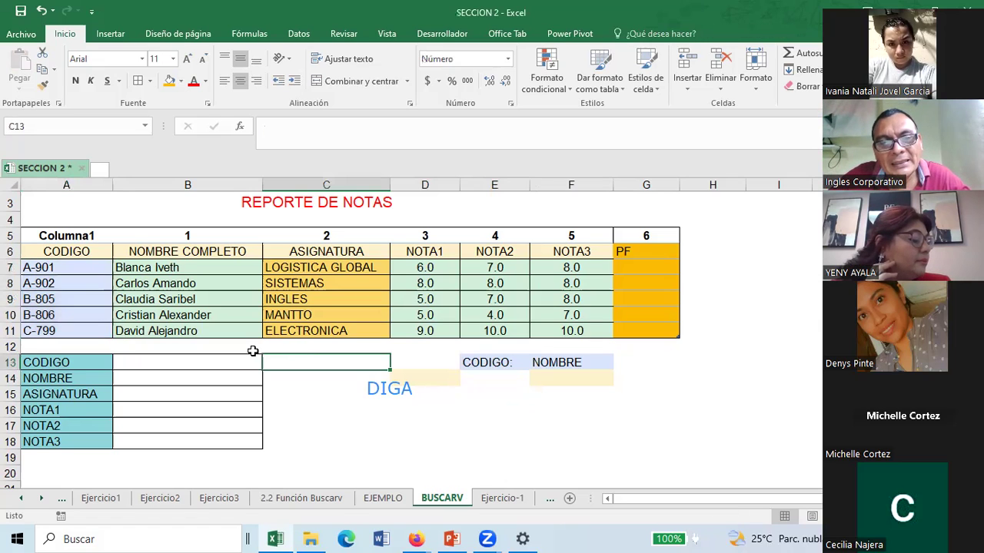
left_click_drag(60, 252, 646, 254)
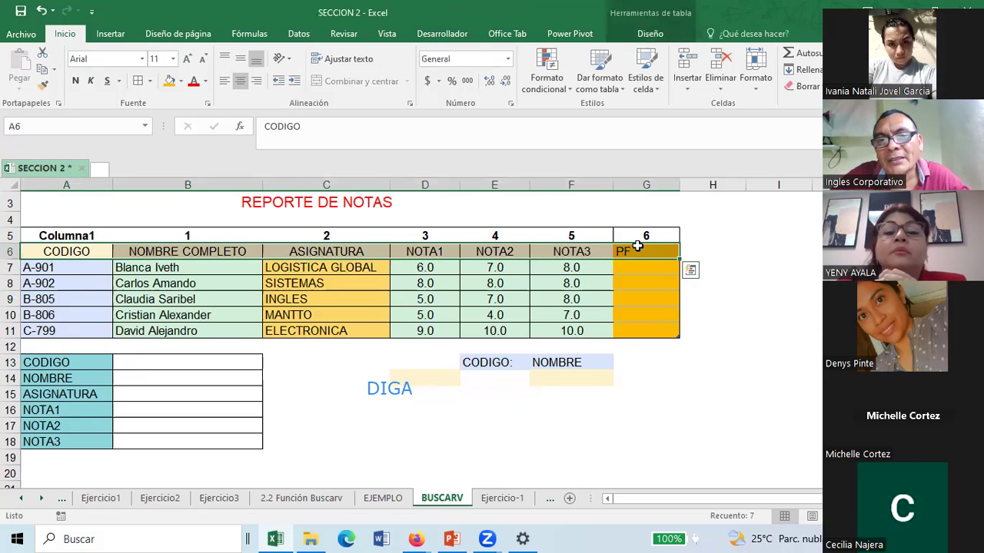
left_click(673, 375)
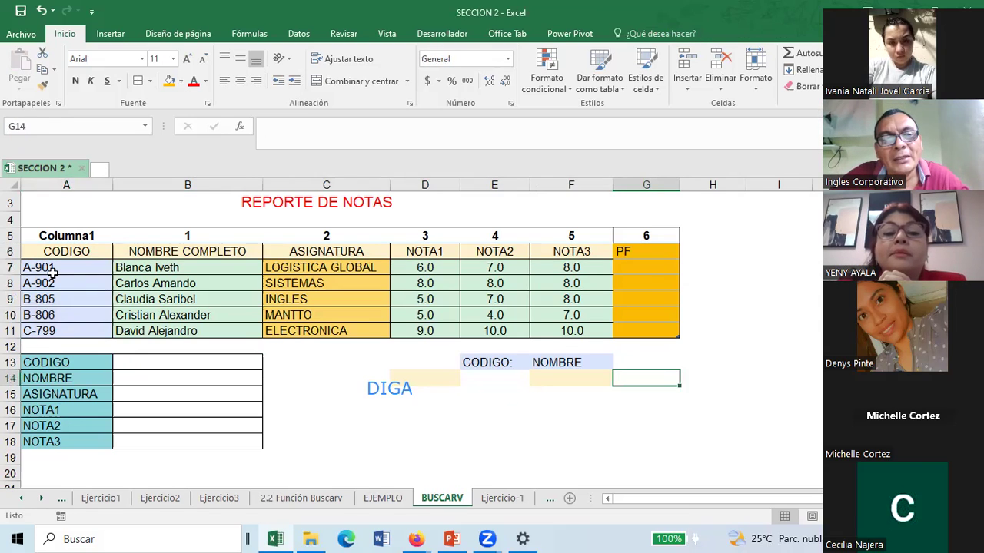
left_click_drag(60, 267, 66, 330)
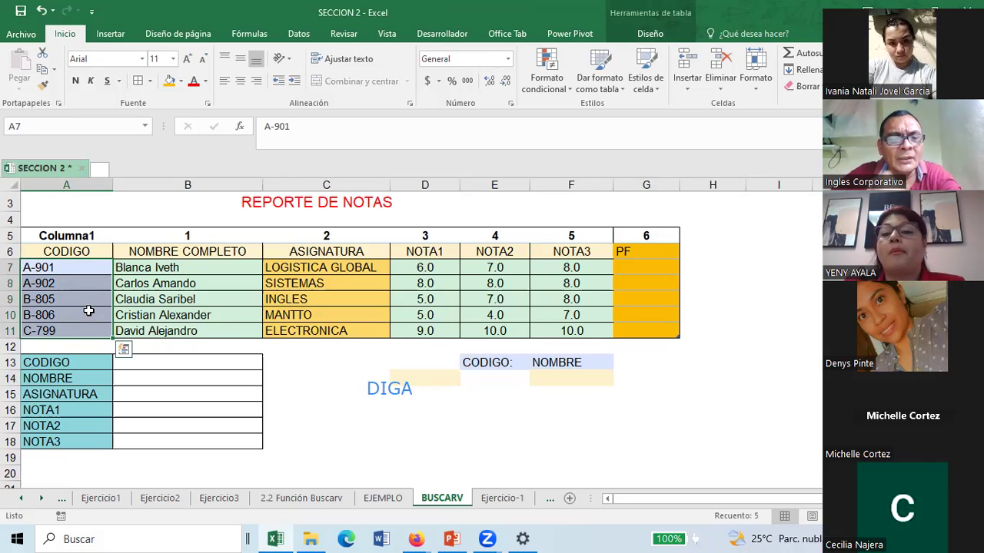
left_click(476, 377)
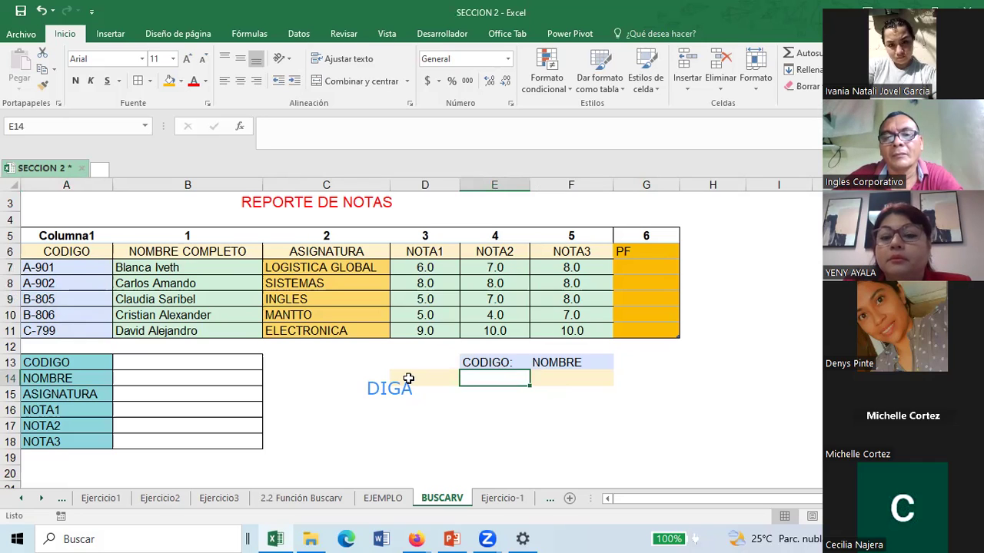
left_click(408, 378)
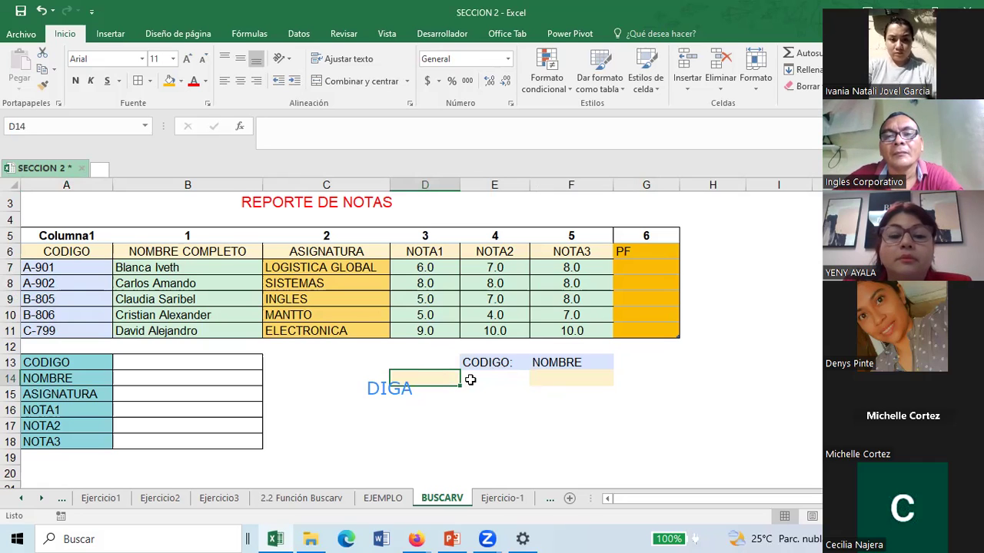
Delete the NOMBRE label from F13.
left_click(549, 367)
key("Delete")
key("Down")
key("Down")
Enter =BUSCARV(E14;A7:G11;3;FALSO) in F14.
left_click(551, 378)
type("=")
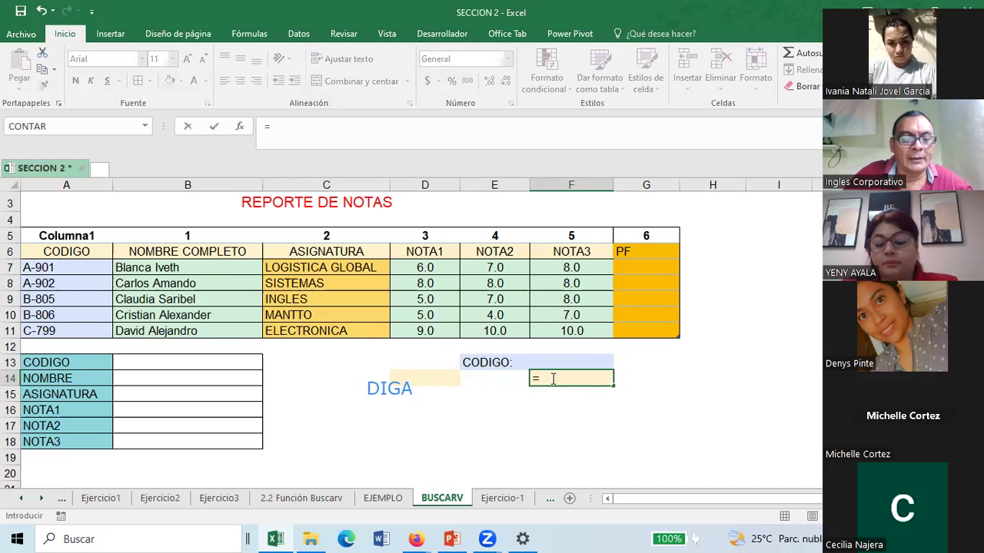
type("BUSCAR")
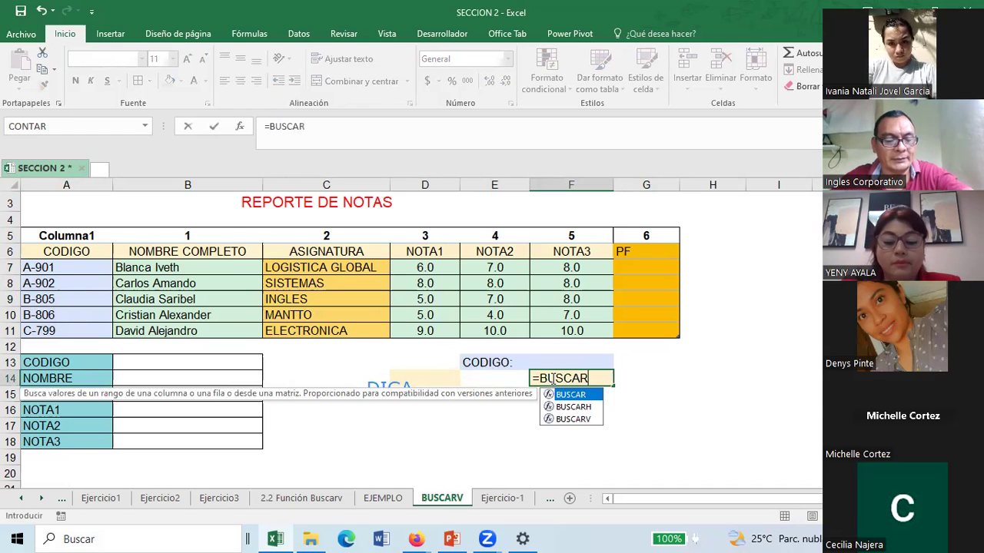
type("V")
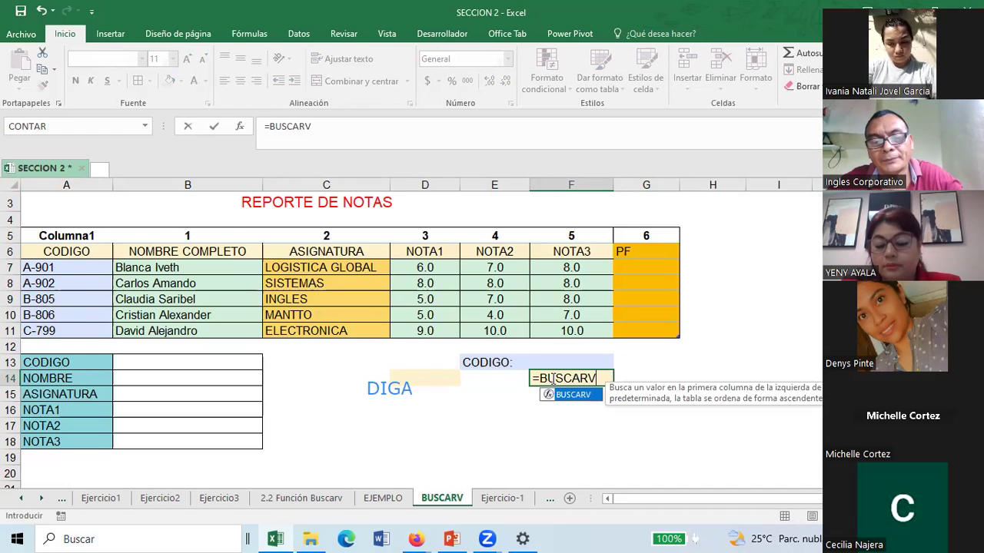
type("(")
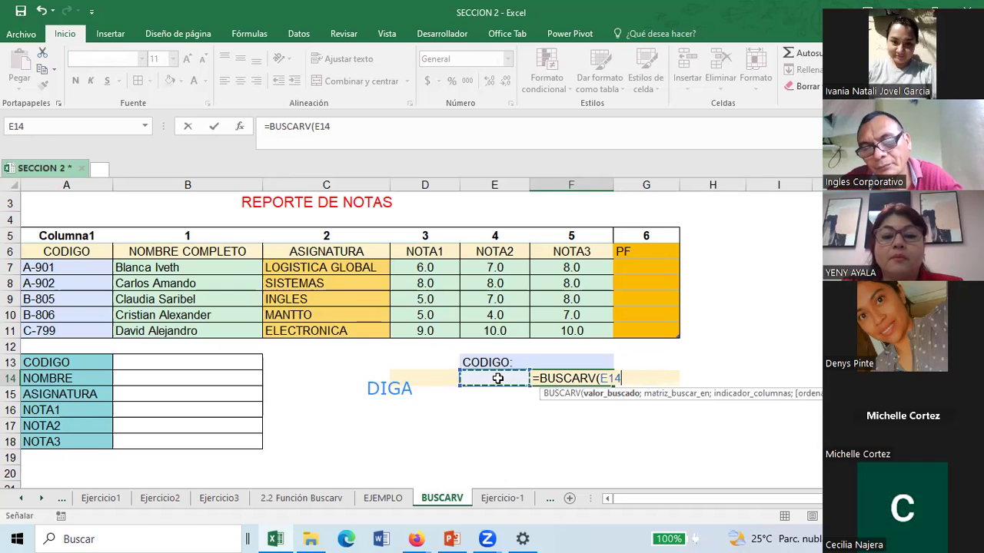
type(";")
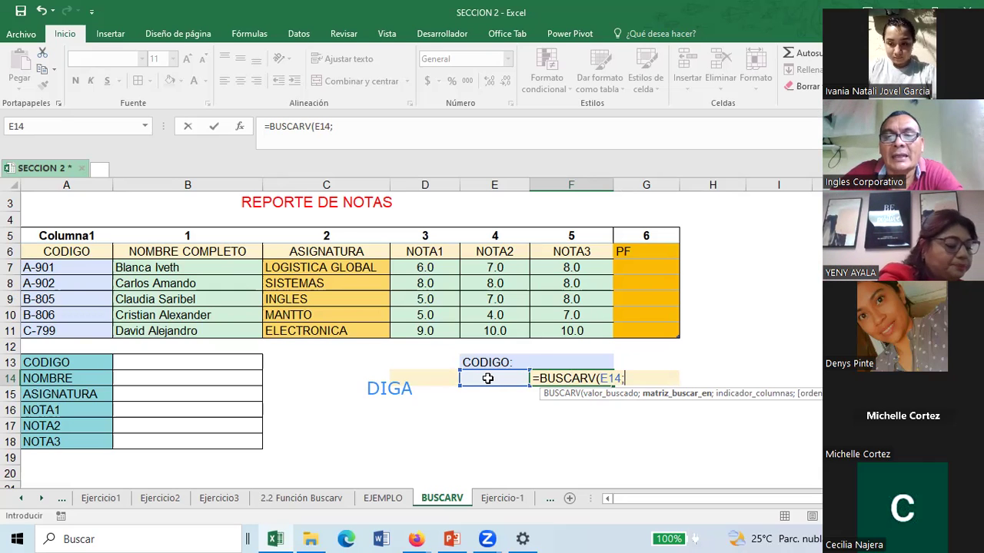
left_click(48, 270)
left_click(672, 338, "shift")
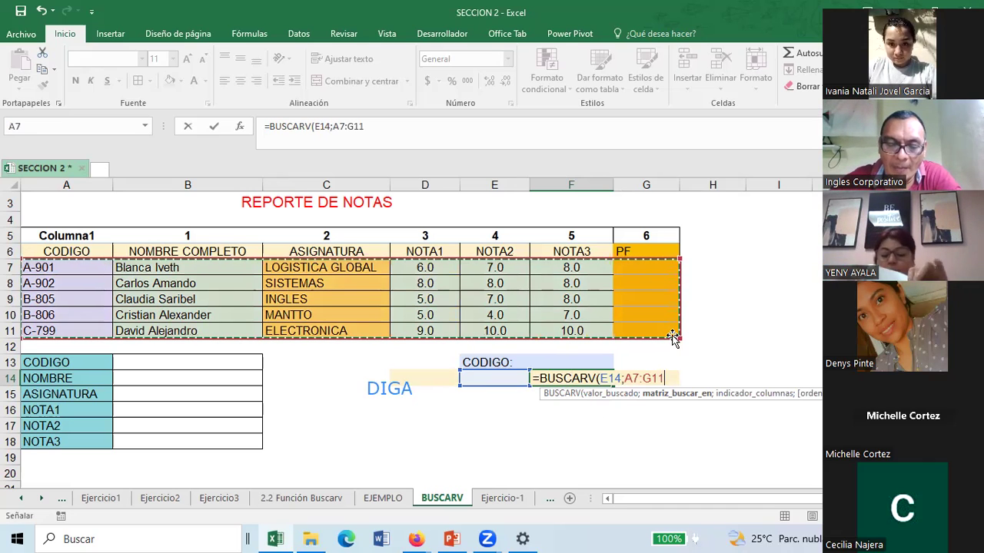
type(";3")
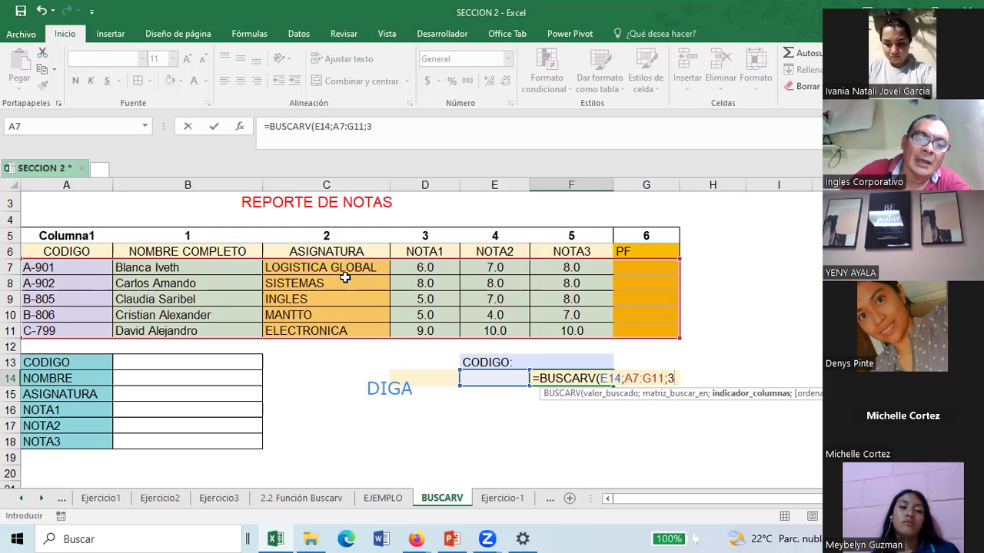
type(";")
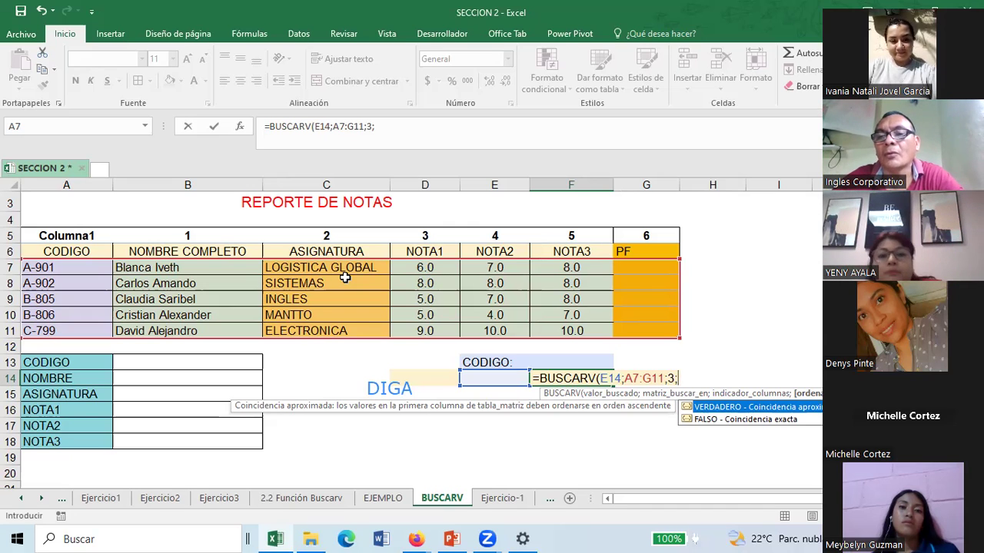
type("FALSO")
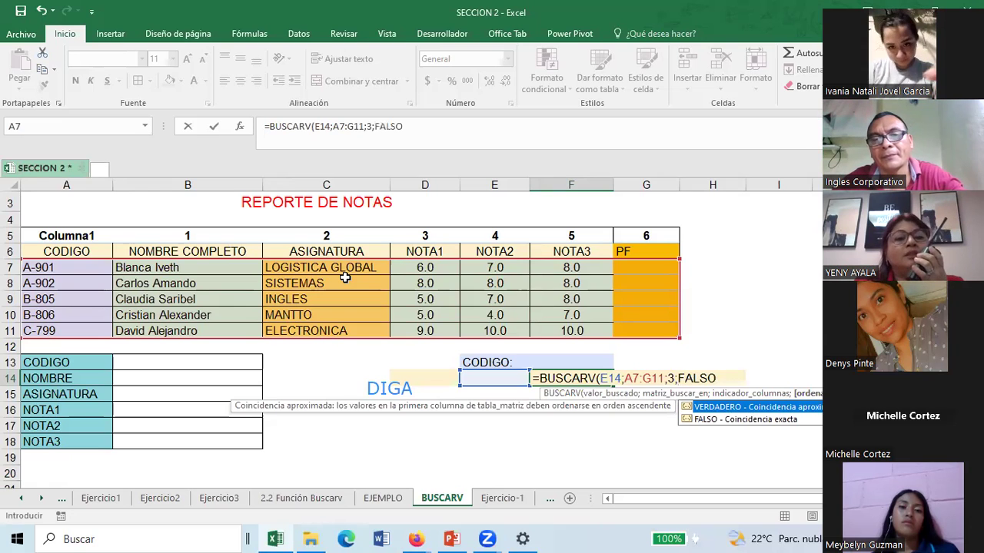
key("Return")
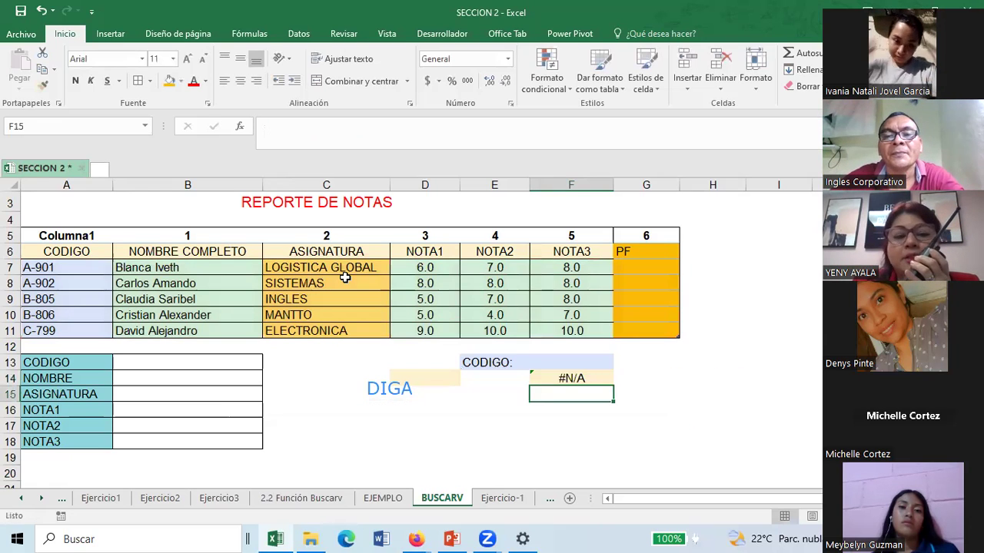
Enter the student code C-799 in E14.
left_click(493, 377)
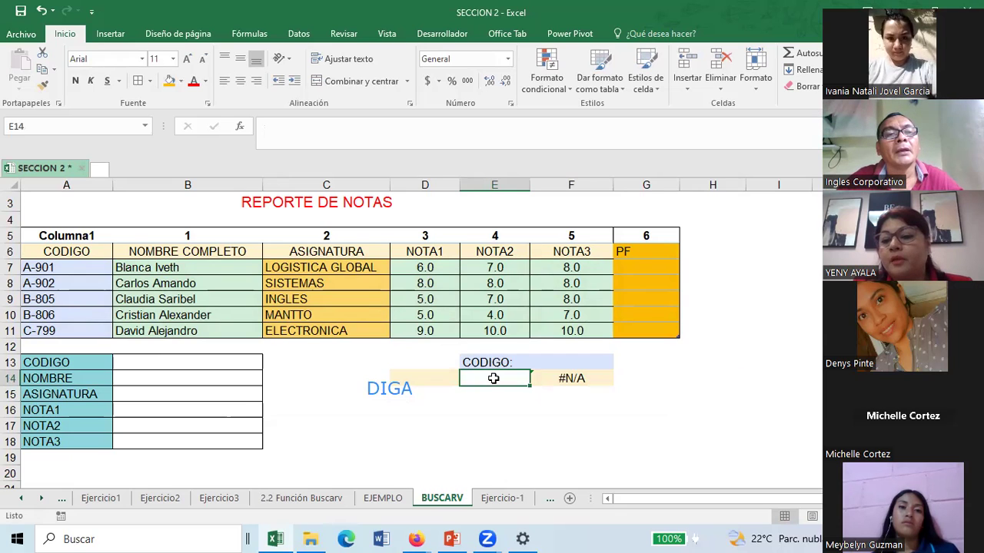
type("CODIGO:")
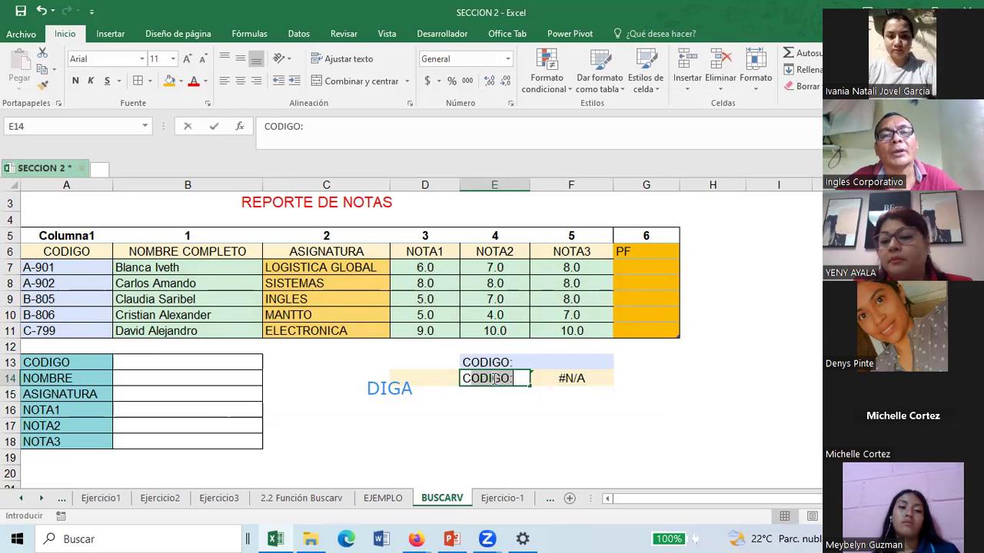
type("-799")
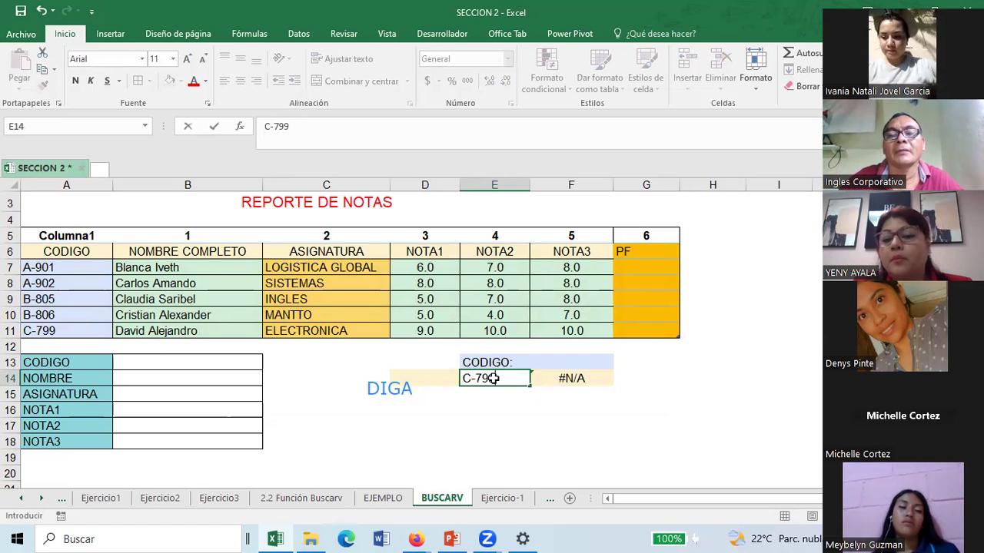
key("Return")
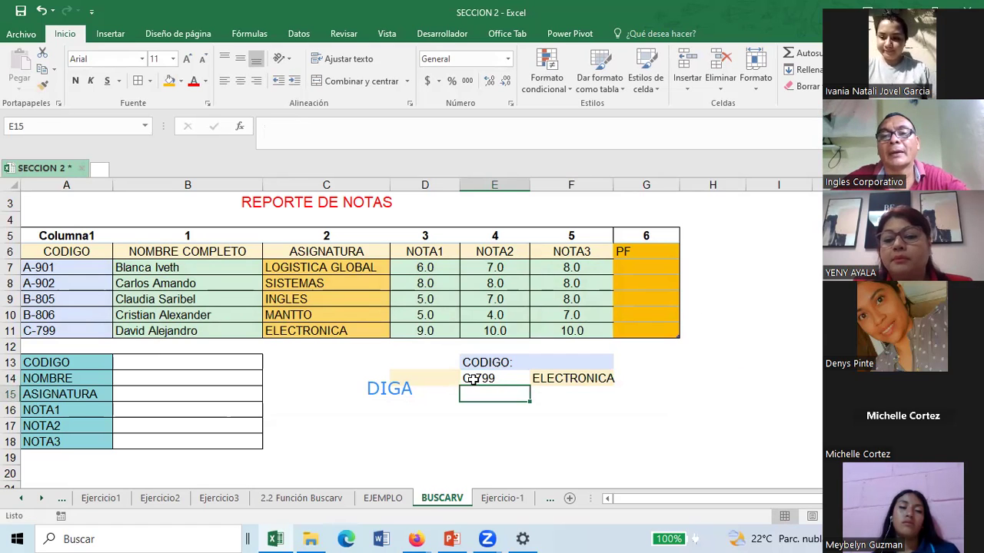
Fill E14:F14 gold, set font size 12, and widen column F to fit ELECTRONICA.
left_click_drag(468, 379, 559, 377)
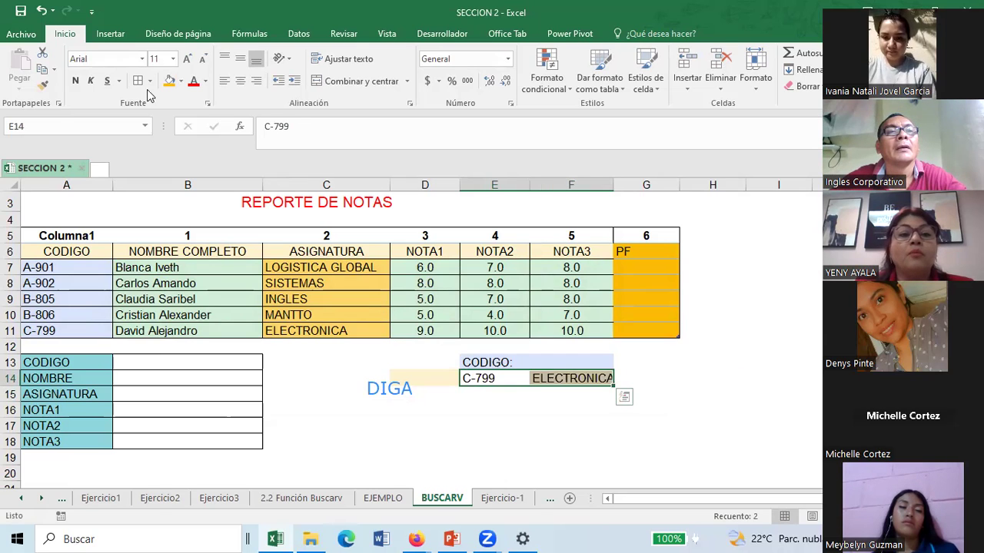
left_click(181, 82)
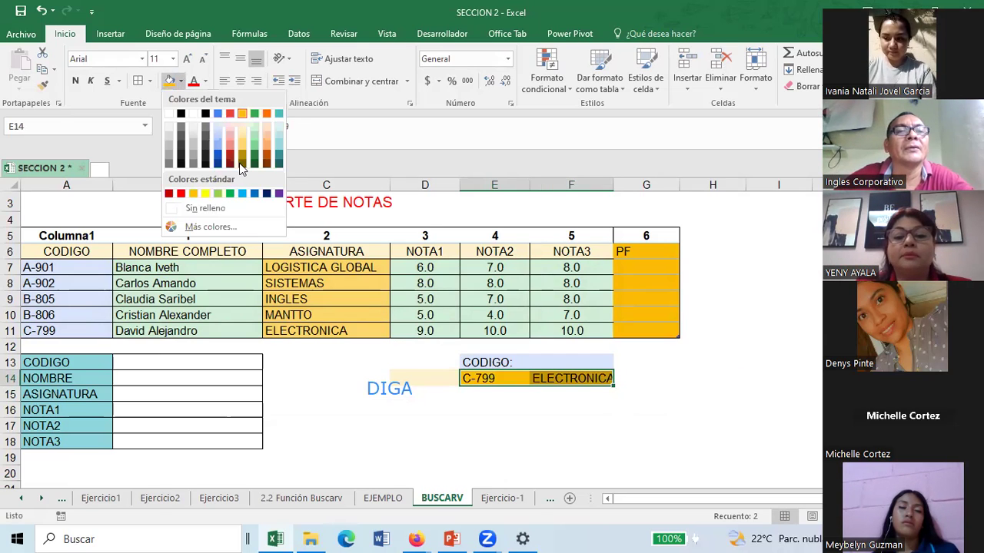
left_click(242, 113)
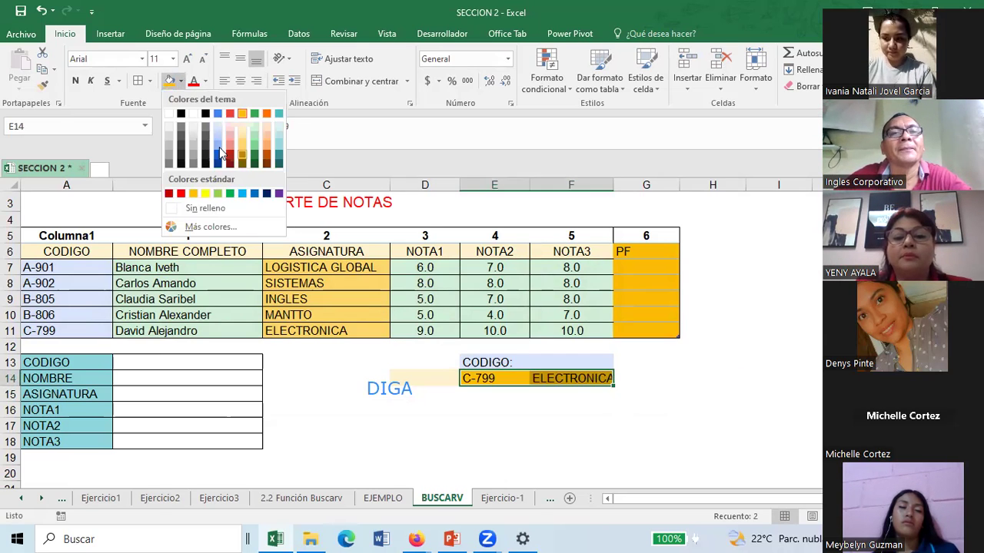
left_click(187, 59)
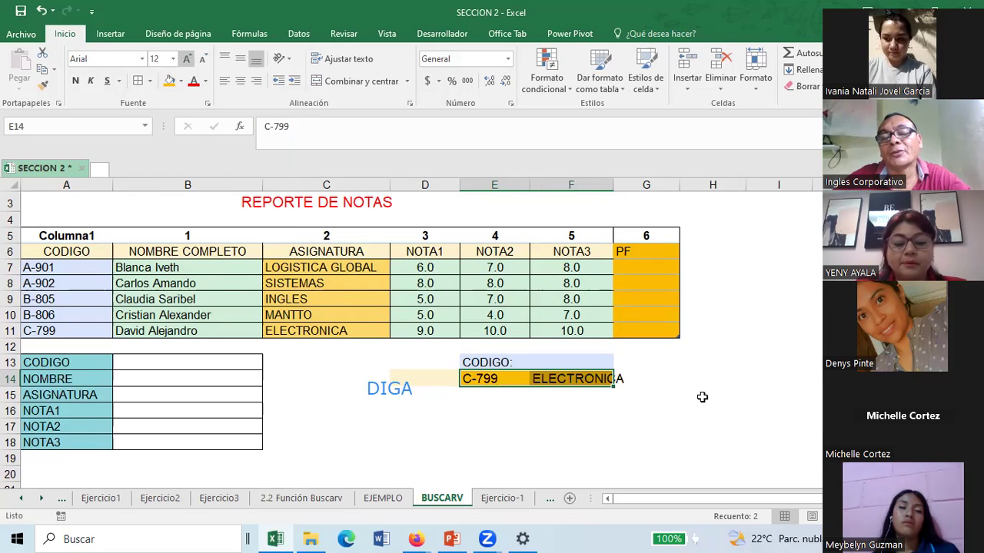
left_click(707, 398)
left_click_drag(613, 186, 642, 189)
Recolor the result cell F14 light blue, then reselect the code cell E14.
left_click(560, 377)
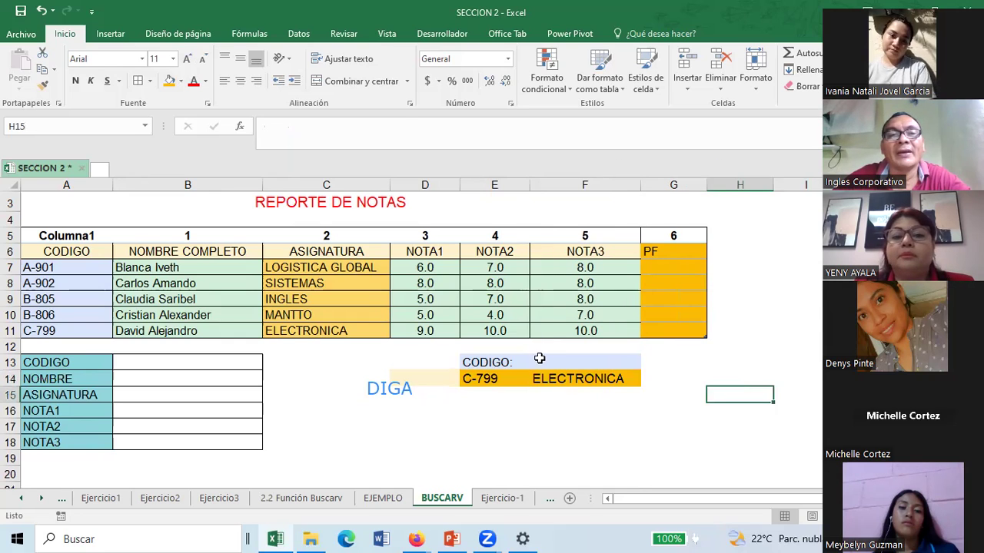
left_click(182, 82)
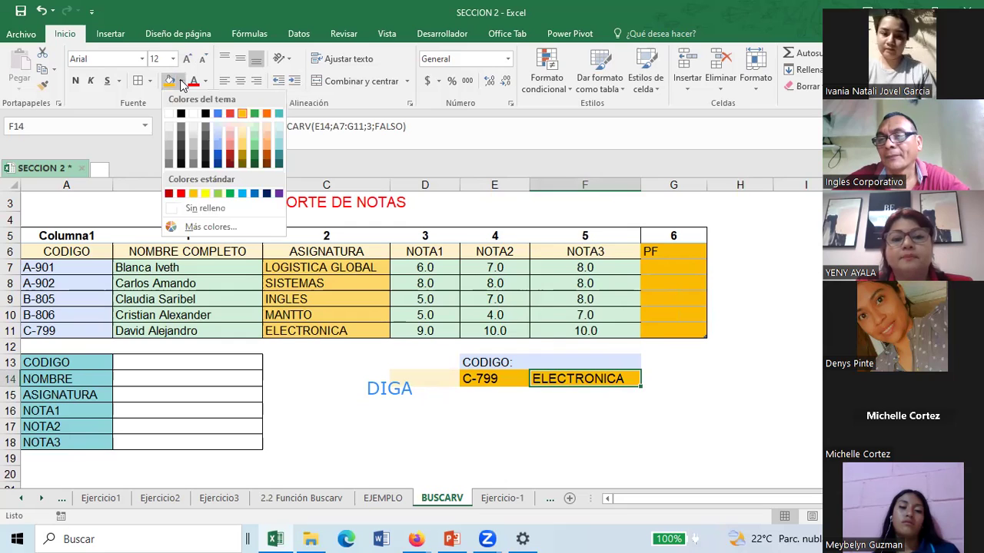
left_click(219, 142)
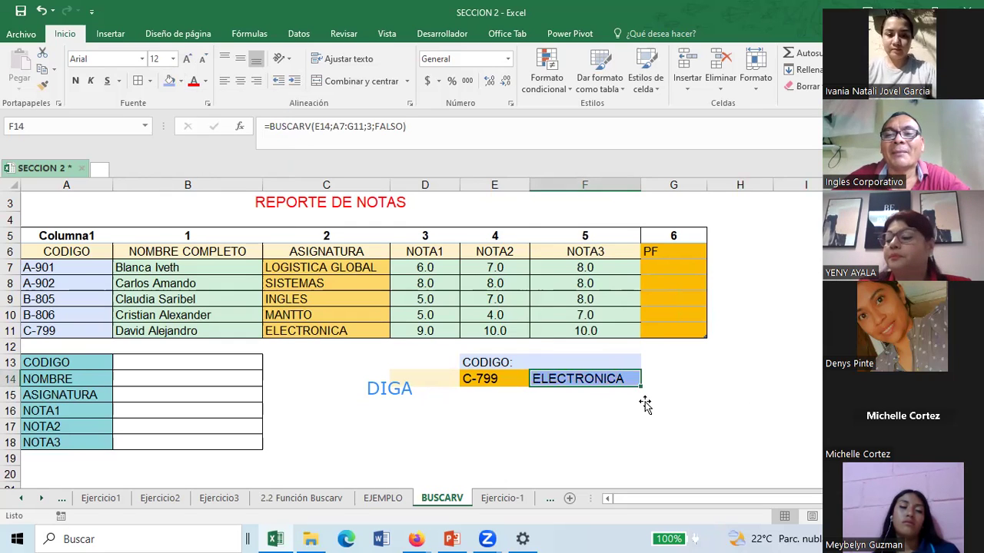
left_click(644, 402)
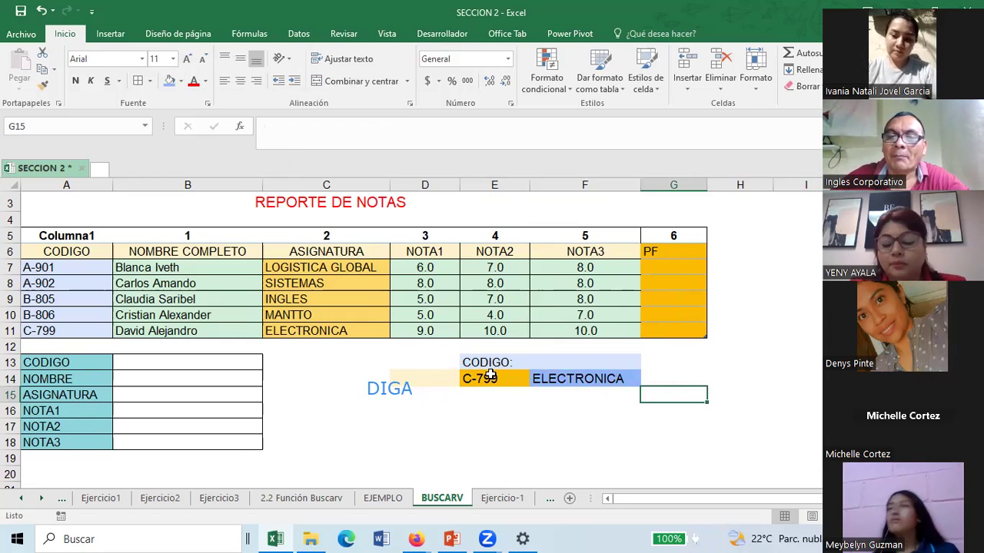
left_click(501, 410)
left_click(481, 378)
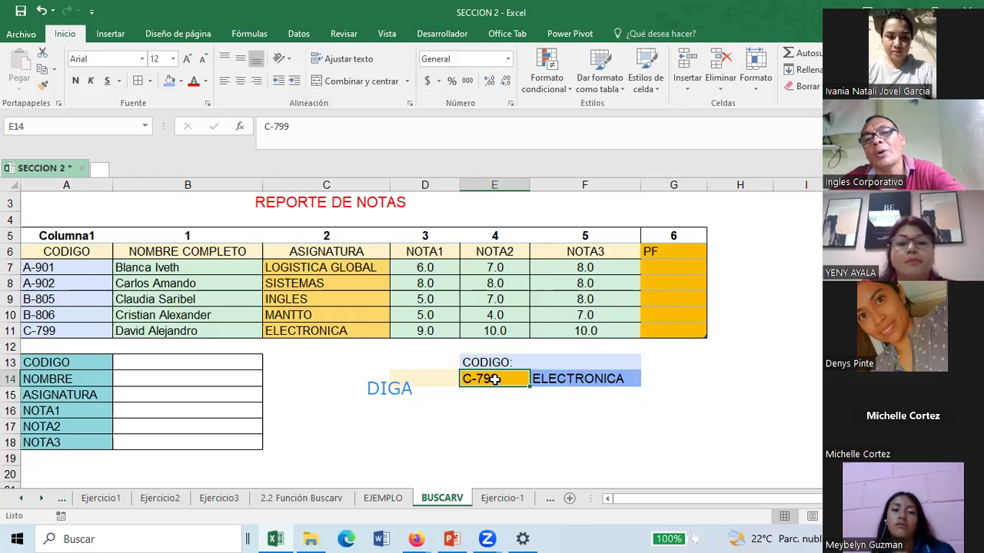
Replace the E14 lookup code C-799 with B-806 so F14 returns MANTTO.
key("Delete")
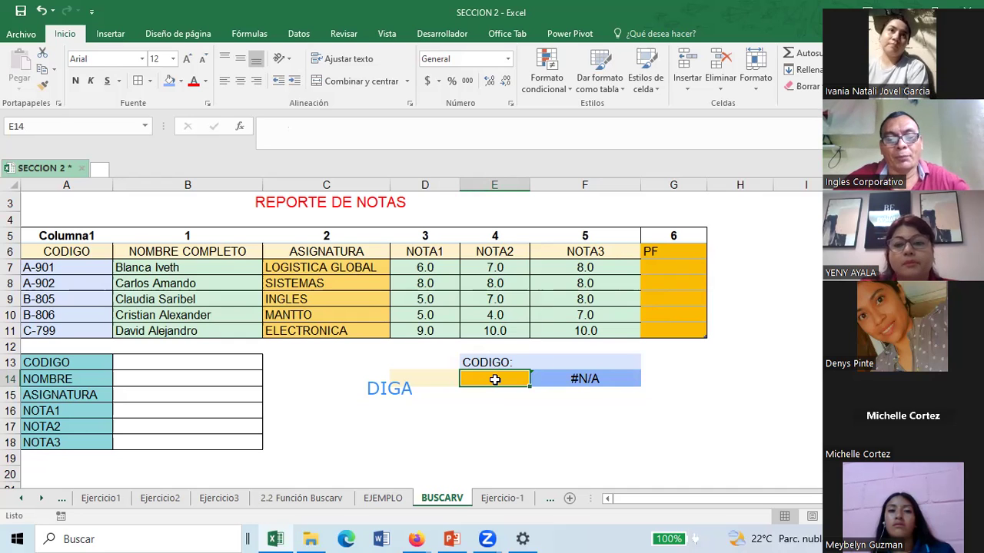
type("B")
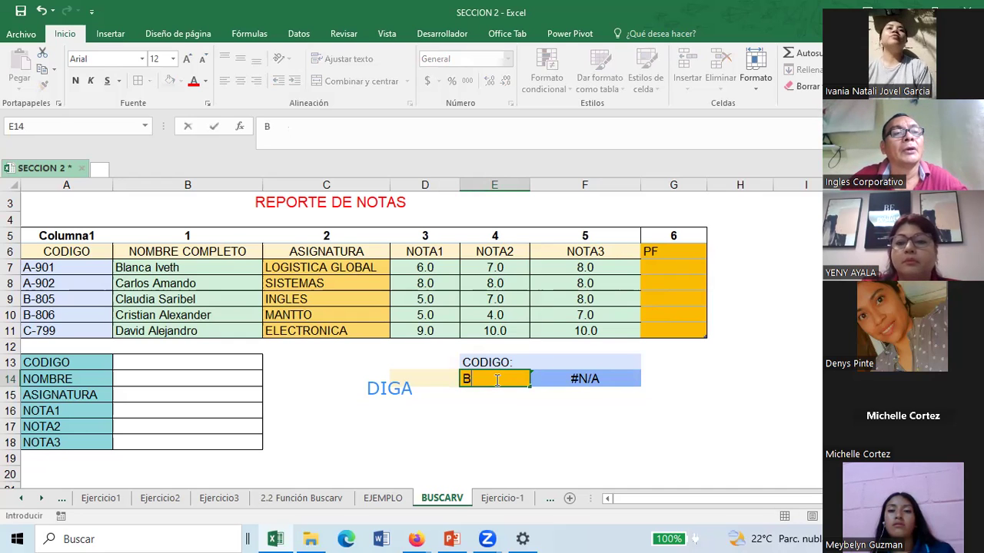
type("-806")
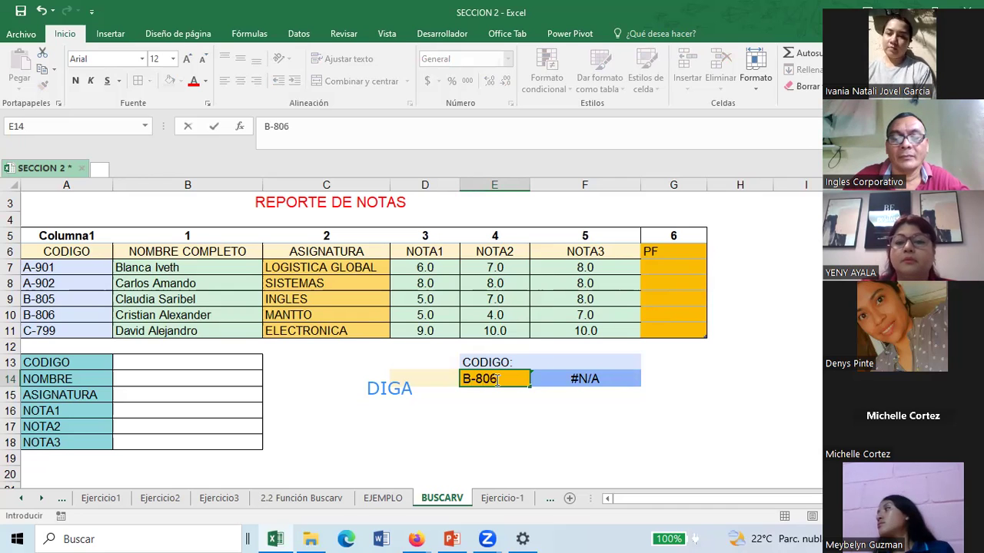
key("Return")
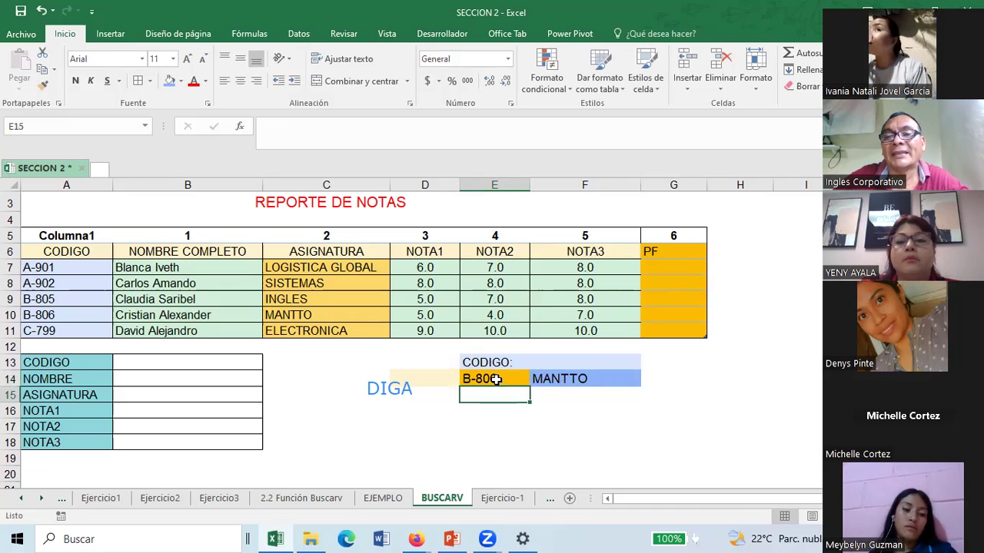
left_click(601, 420)
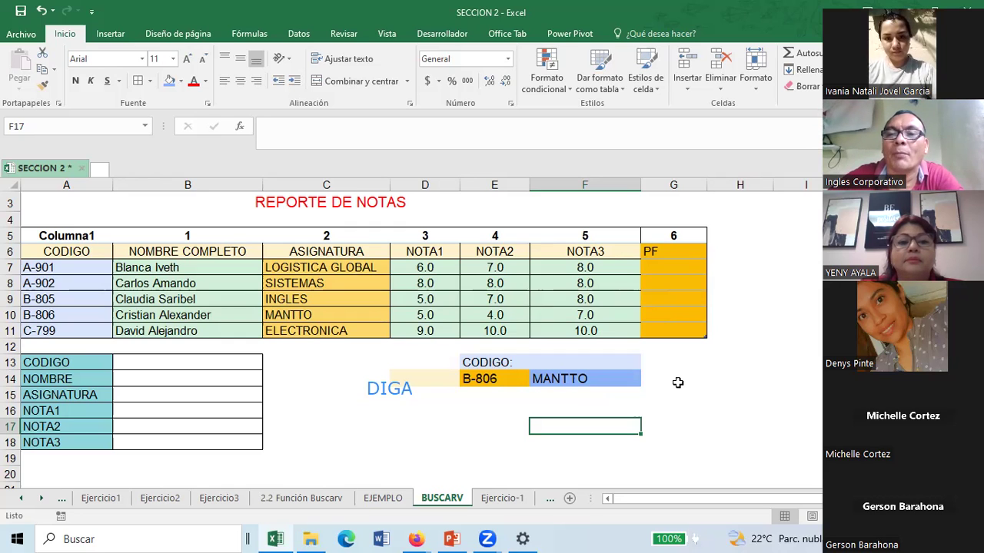
Bump up the font size of the PF cells G6:G11 and apply a light pink fill.
left_click_drag(673, 251, 688, 325)
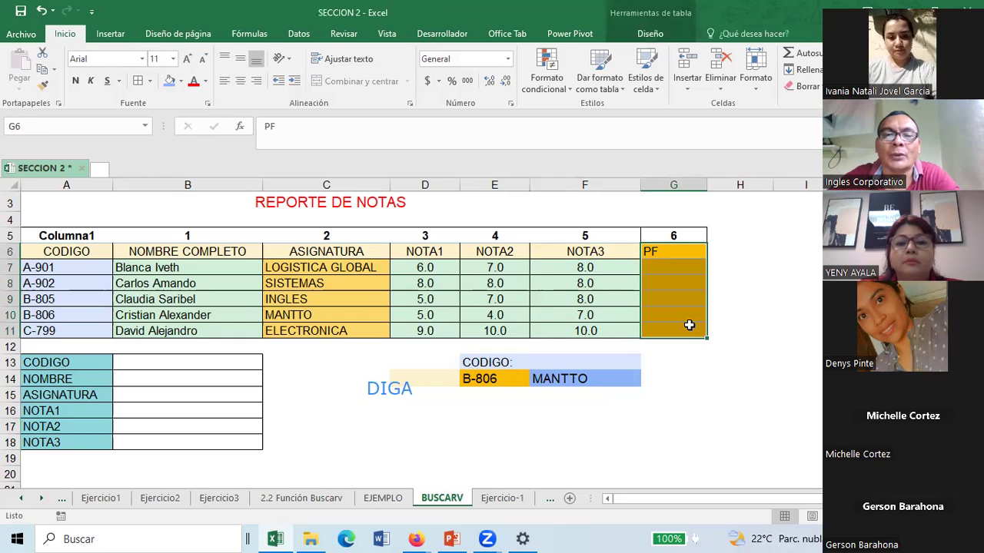
left_click(168, 88)
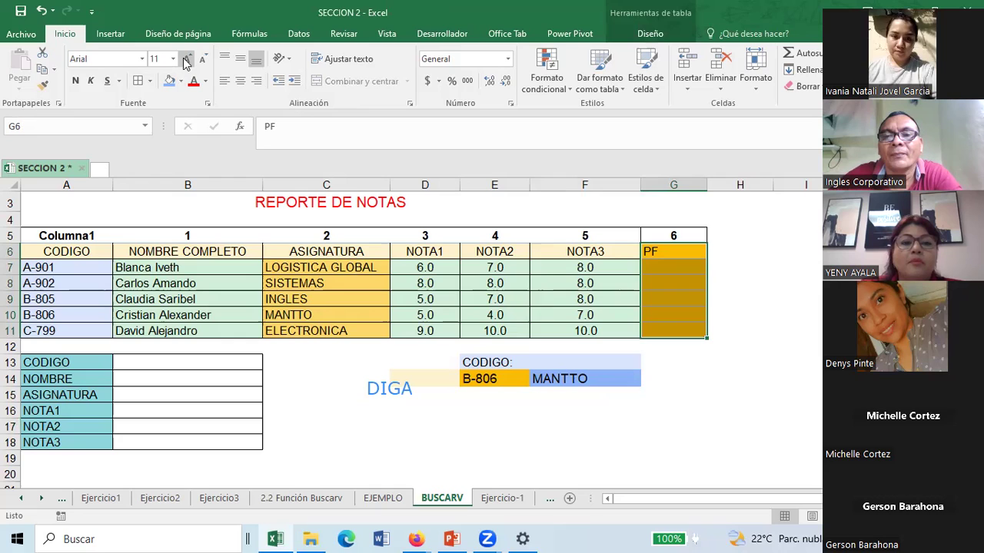
left_click(185, 61)
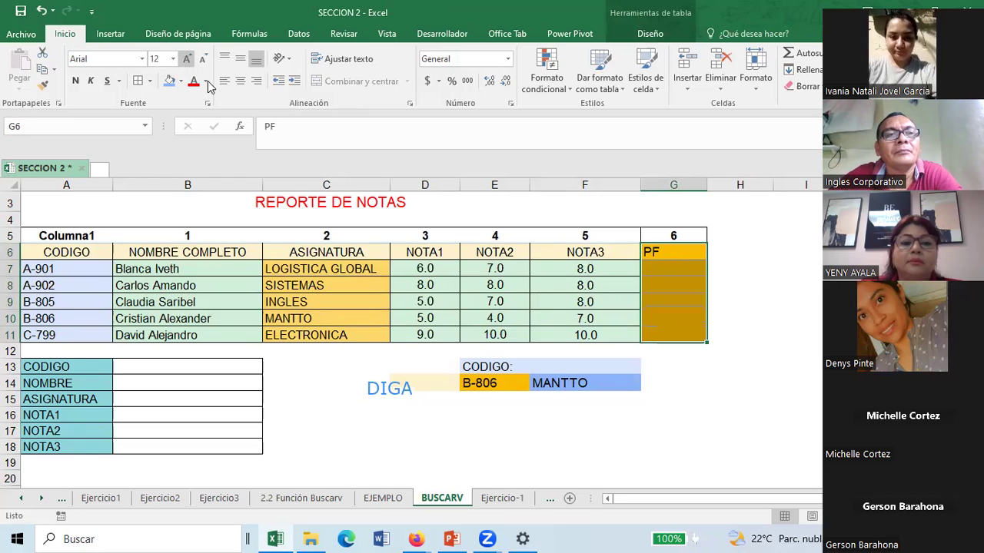
left_click(181, 81)
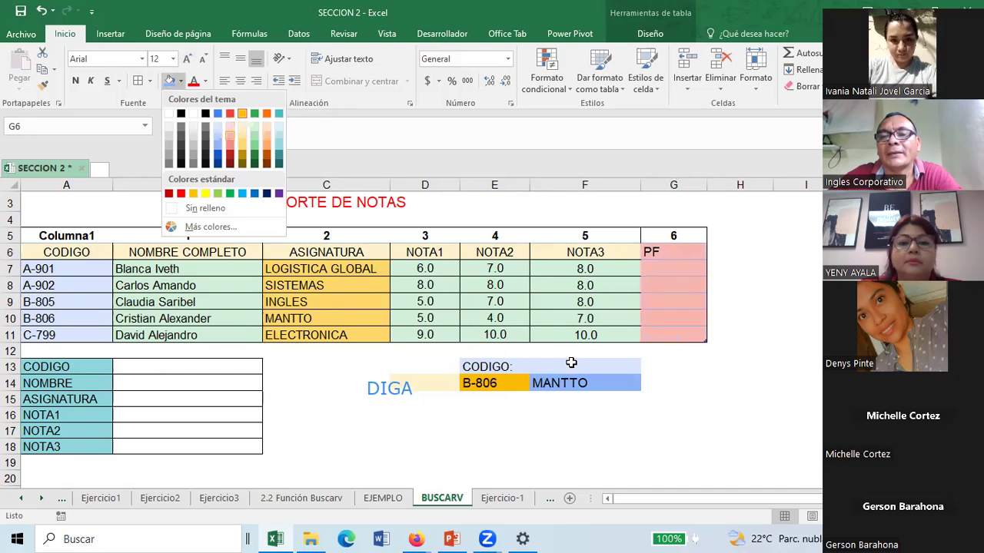
left_click(704, 356)
left_click(747, 409)
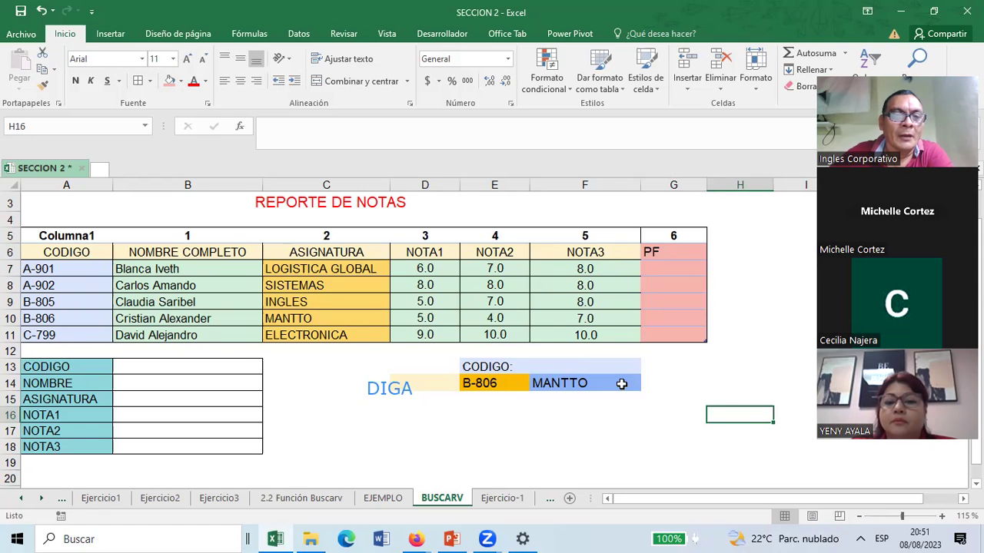
left_click(650, 383)
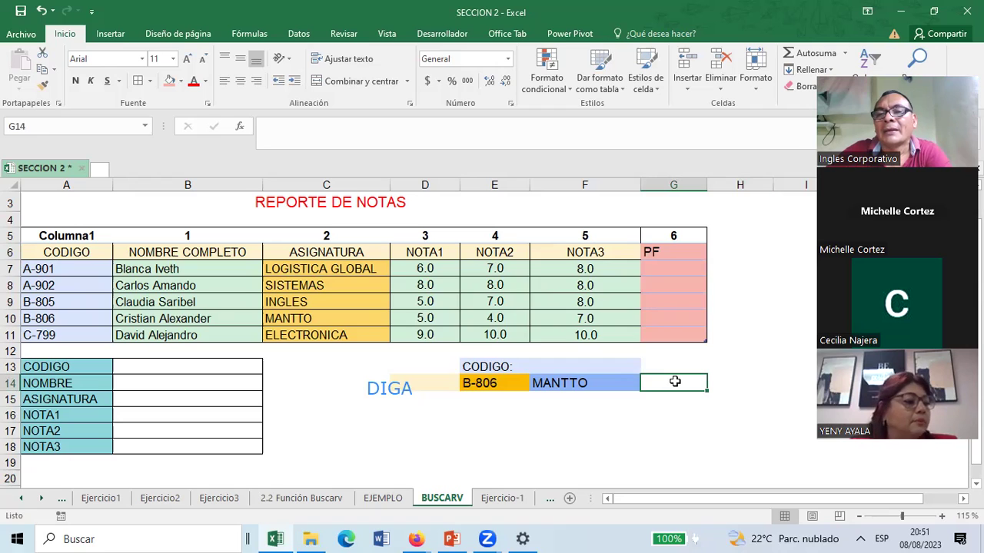
left_click(486, 380)
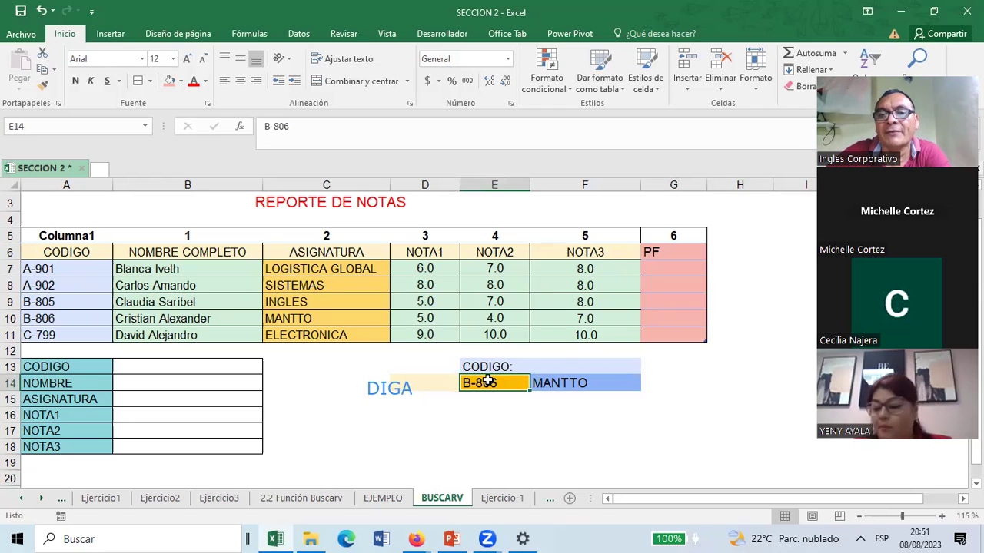
left_click(669, 384)
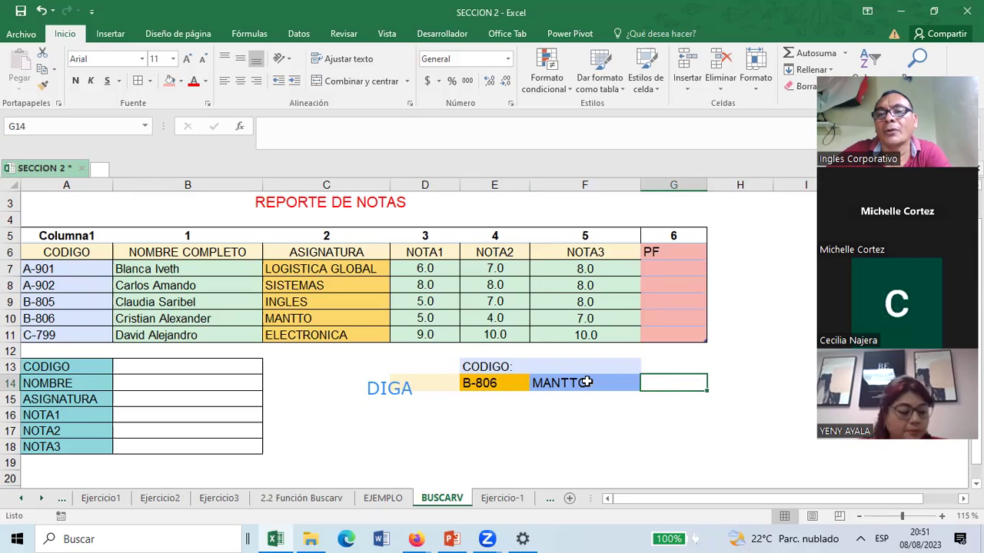
left_click(586, 380)
left_click(670, 383)
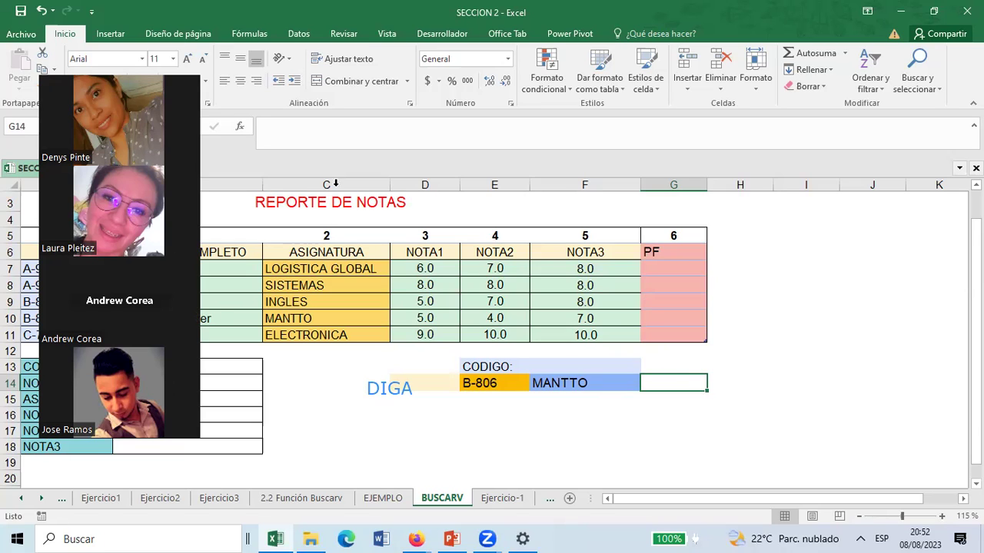
scroll(222, 315, "up", 1)
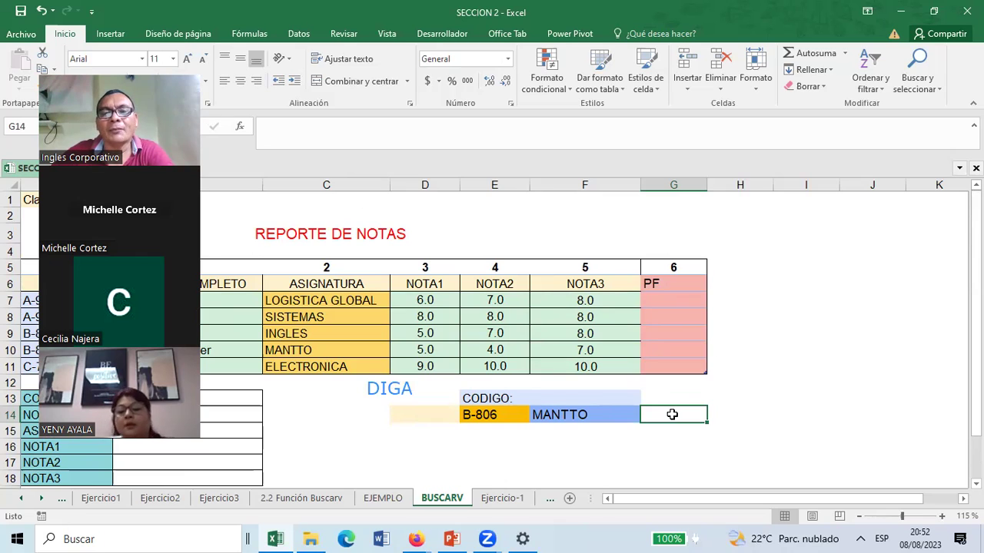
type("=")
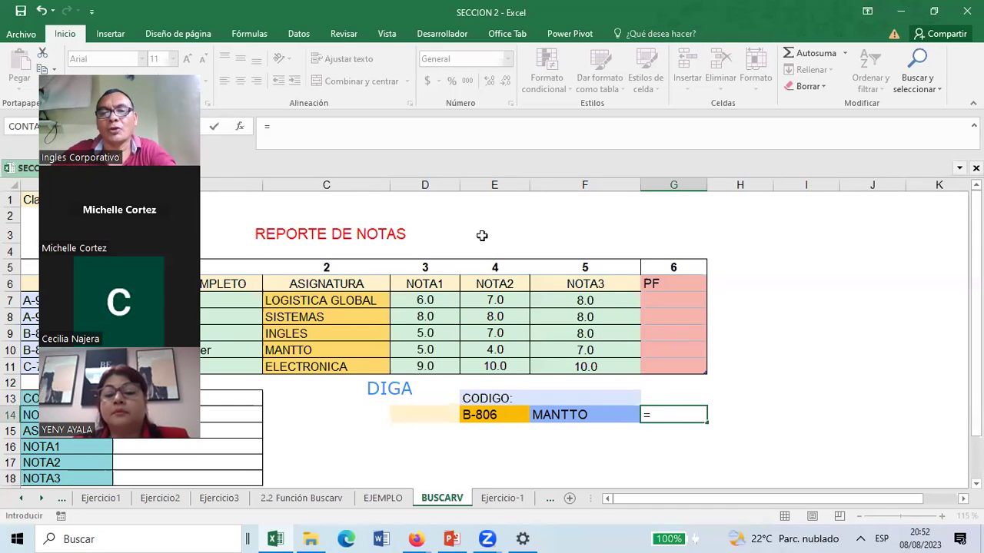
type("BUSCAR")
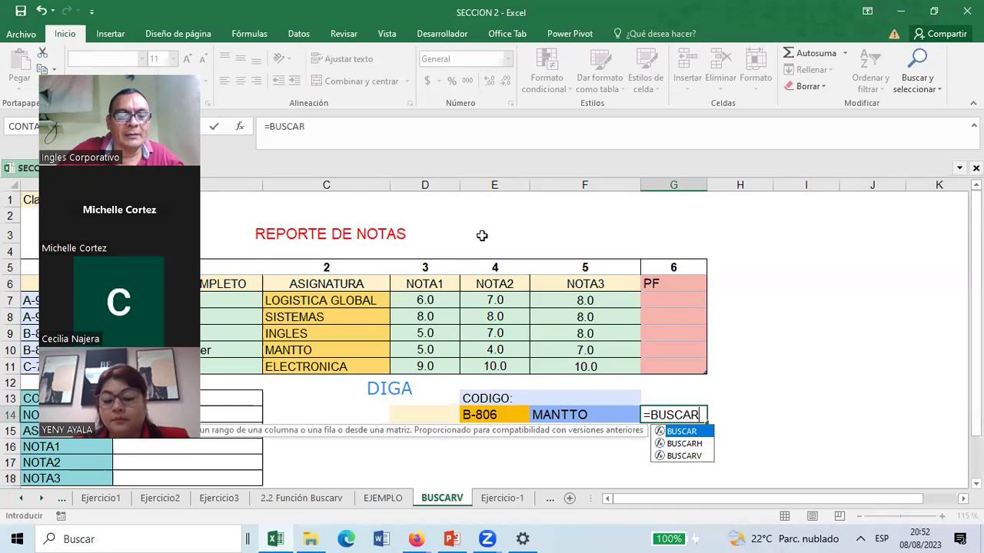
type("V(")
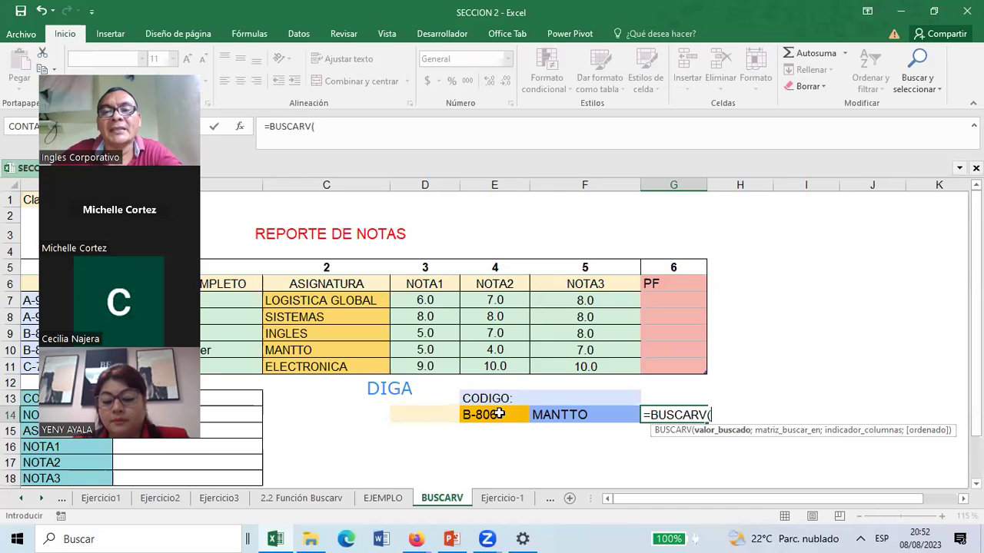
left_click(499, 415)
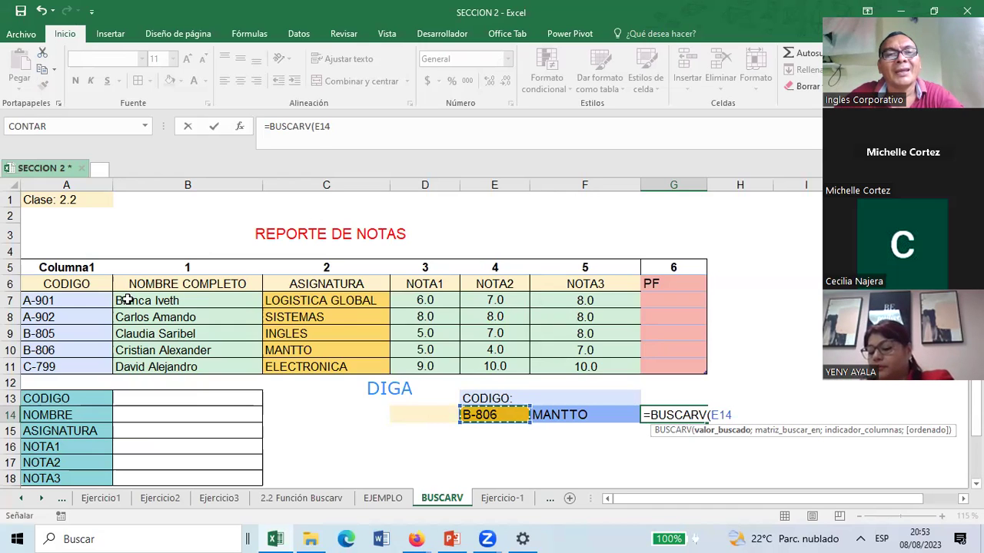
left_click_drag(125, 299, 673, 371)
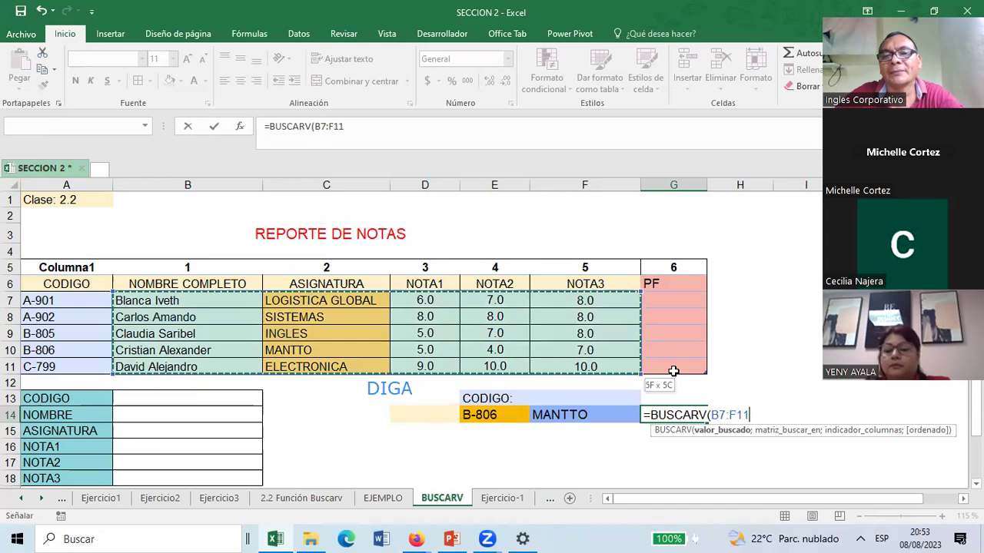
left_click_drag(673, 371, 673, 374)
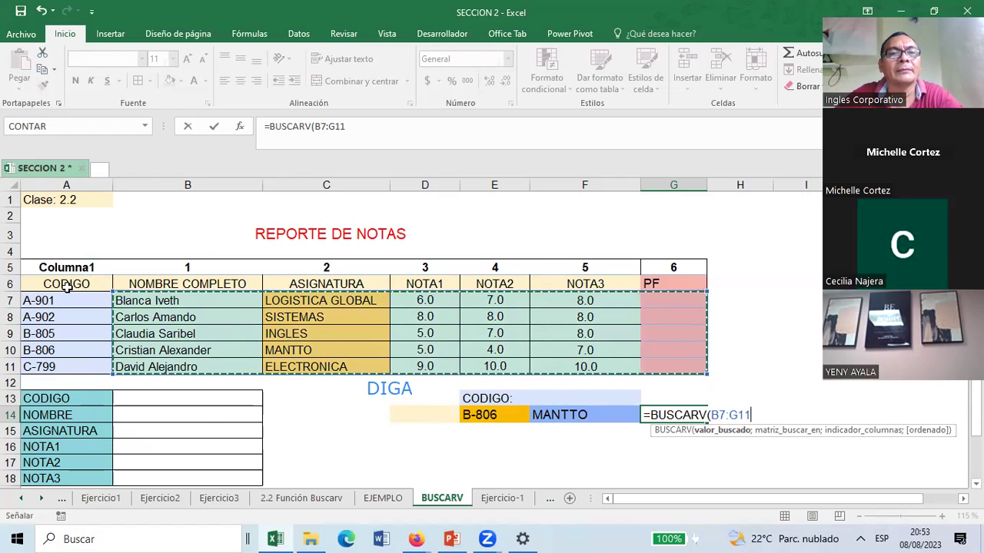
left_click(66, 285)
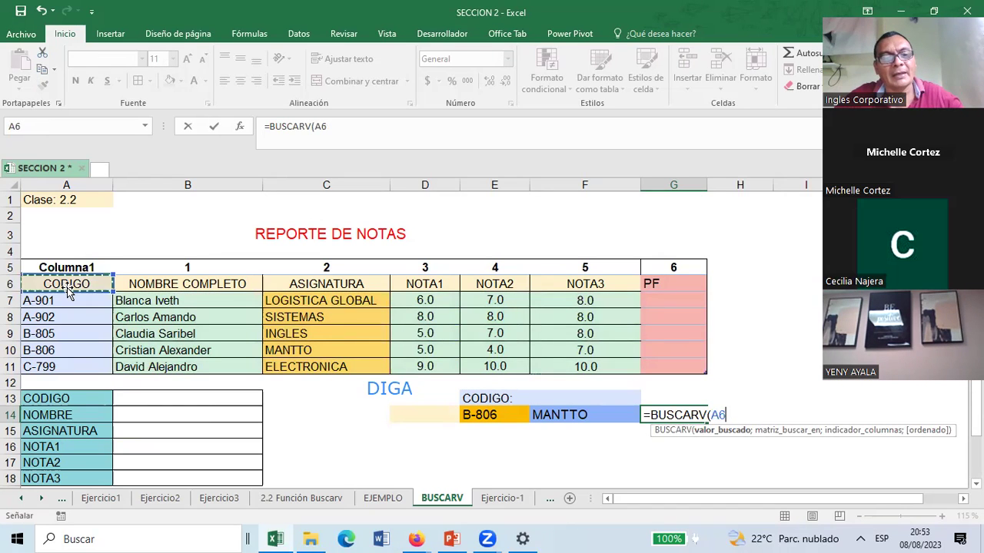
key("Escape")
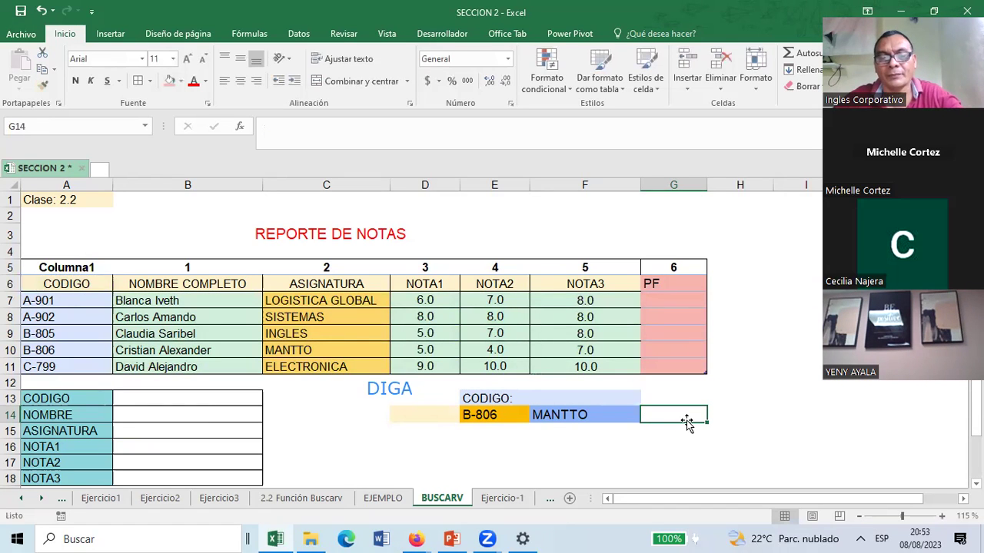
Enter =BUSCARV(E14;A7:G11;7;FALSO) in G14 to look up the code's PF.
type("=BU")
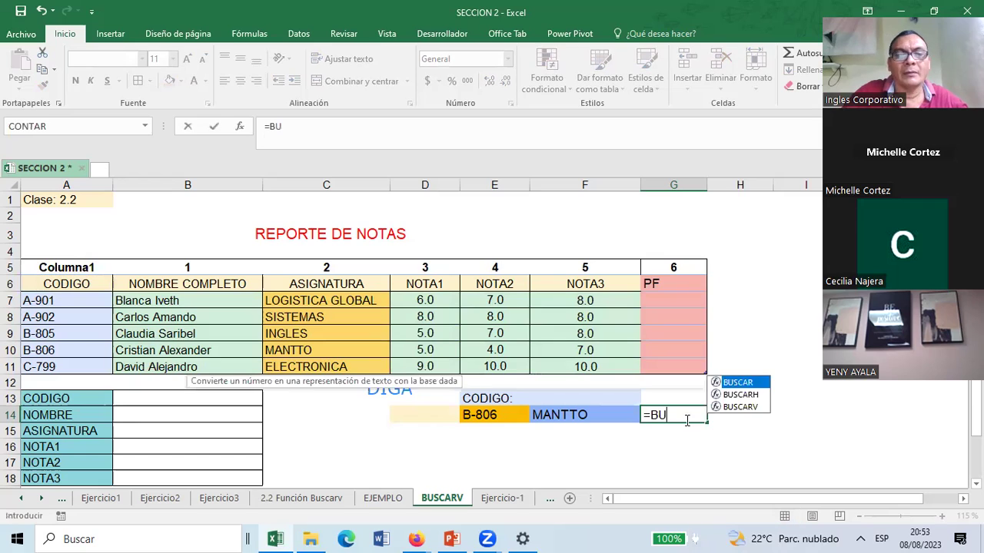
type("SCARV(")
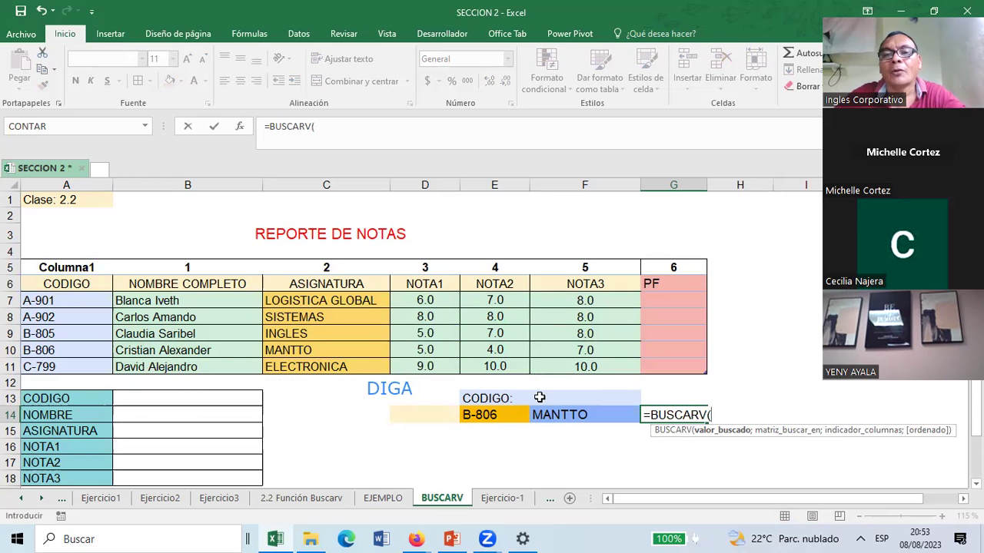
left_click(492, 414)
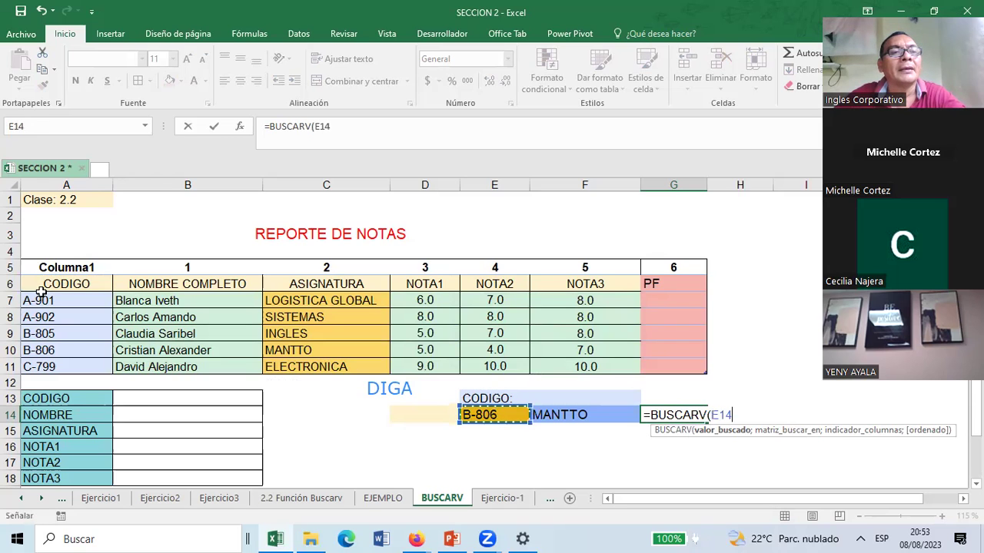
left_click_drag(30, 300, 508, 363)
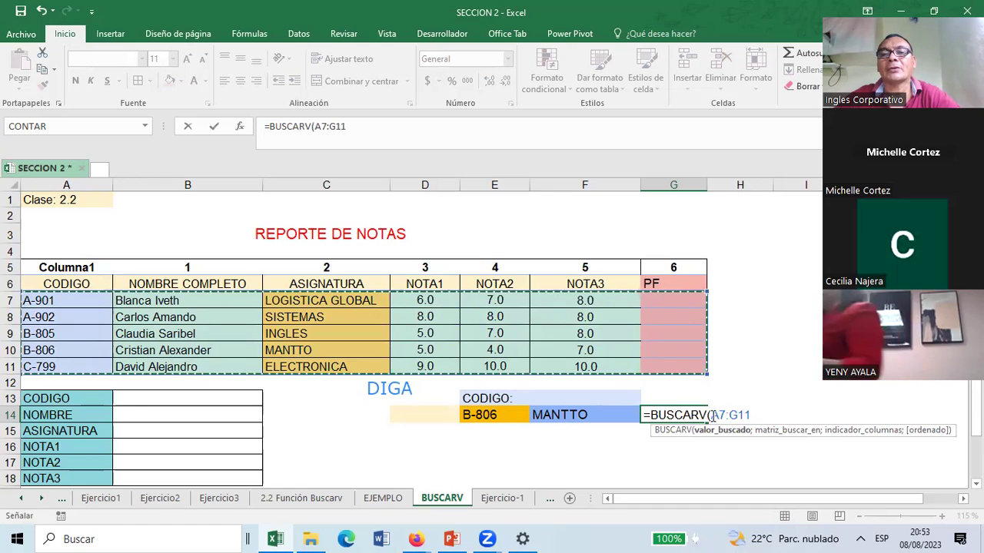
key("F2")
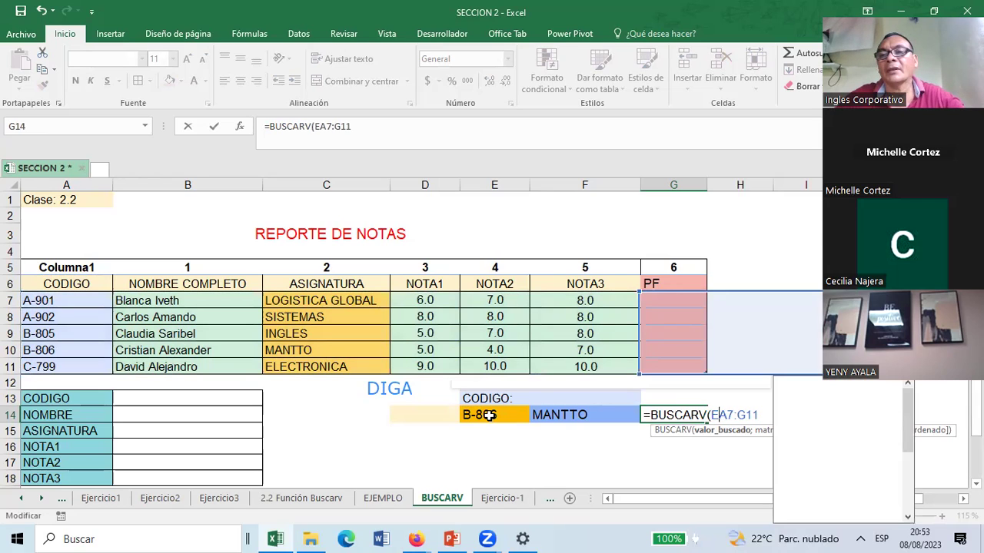
left_click(489, 415)
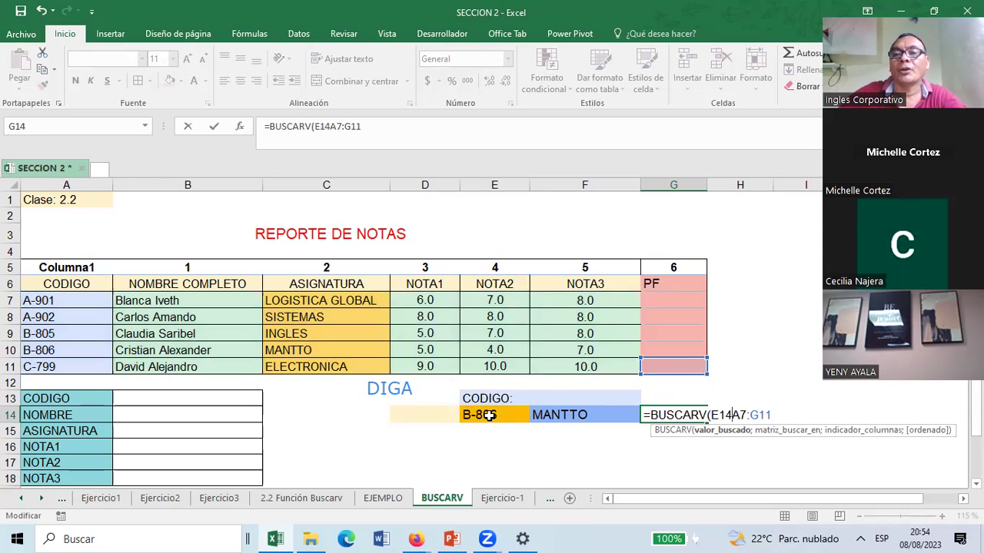
type(";")
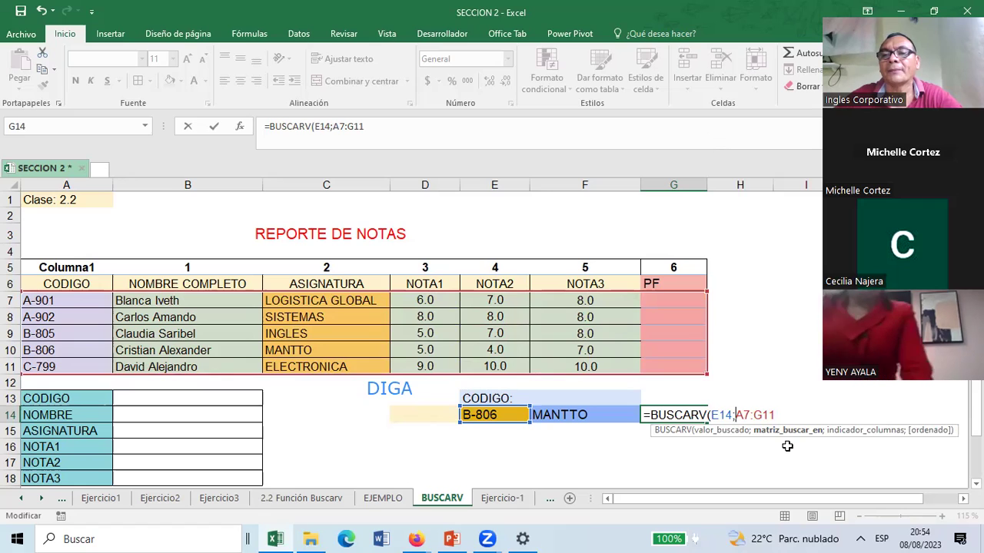
left_click(778, 413)
type(";")
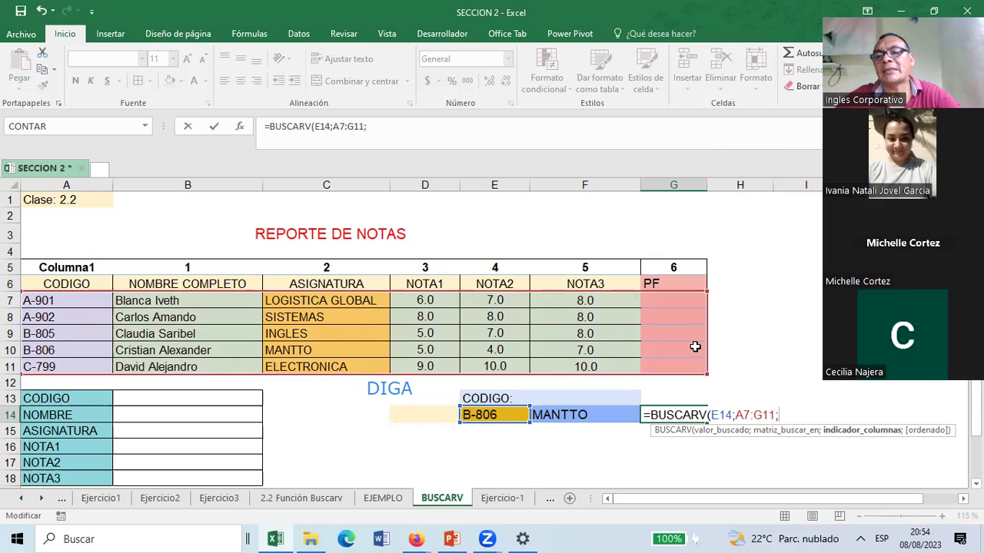
type("7")
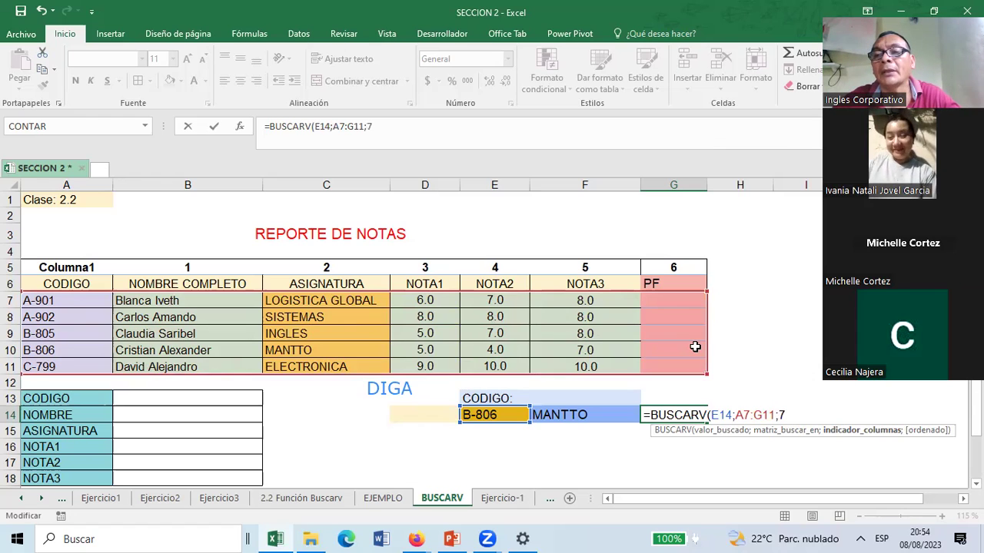
type(";")
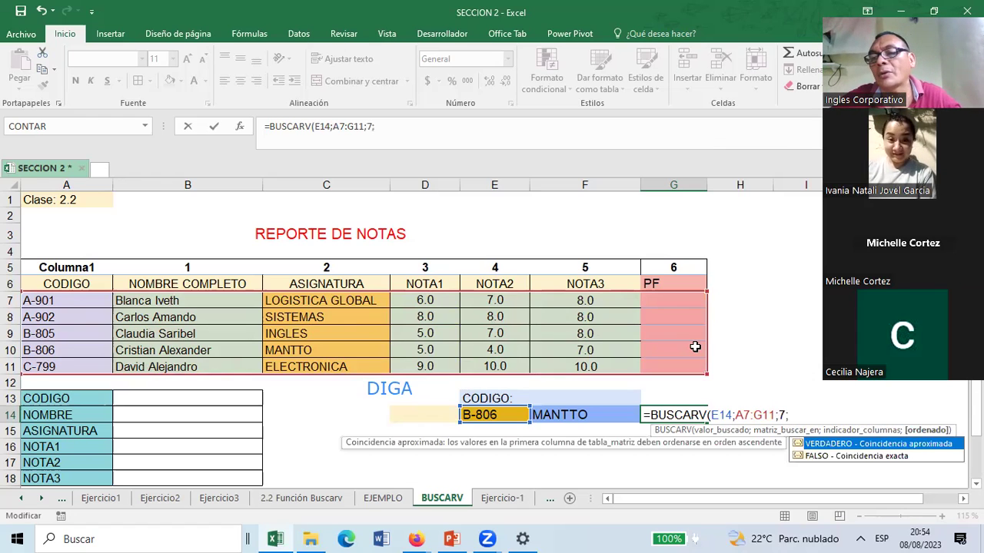
double_click(882, 457)
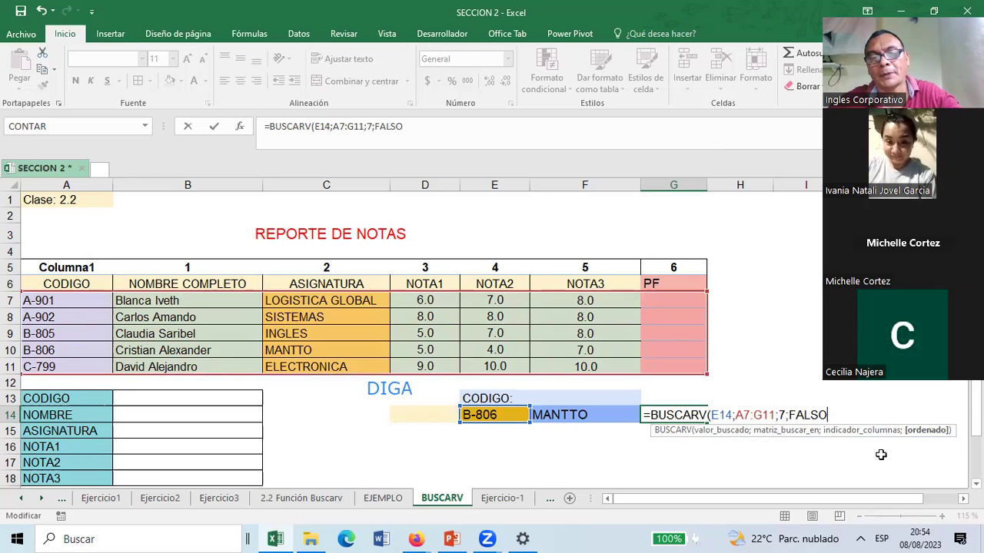
type(")")
key("Return")
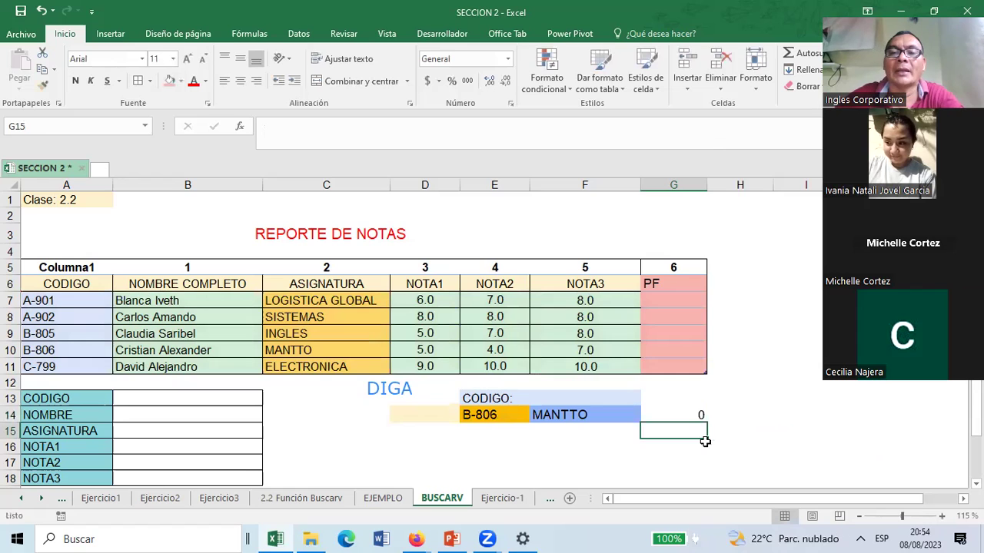
Raise the font of the PF column G6:G11 to 14 points.
left_click(679, 414)
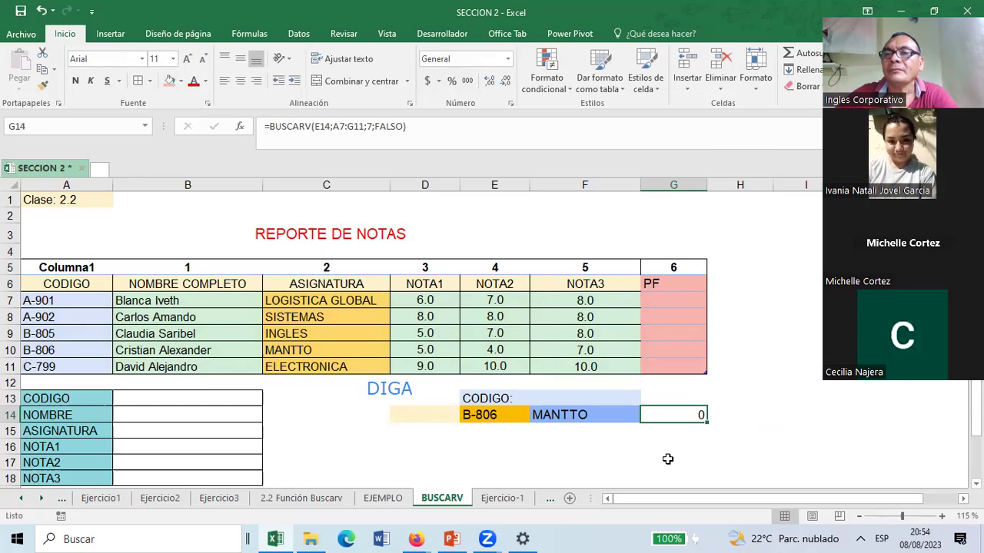
left_click(675, 285)
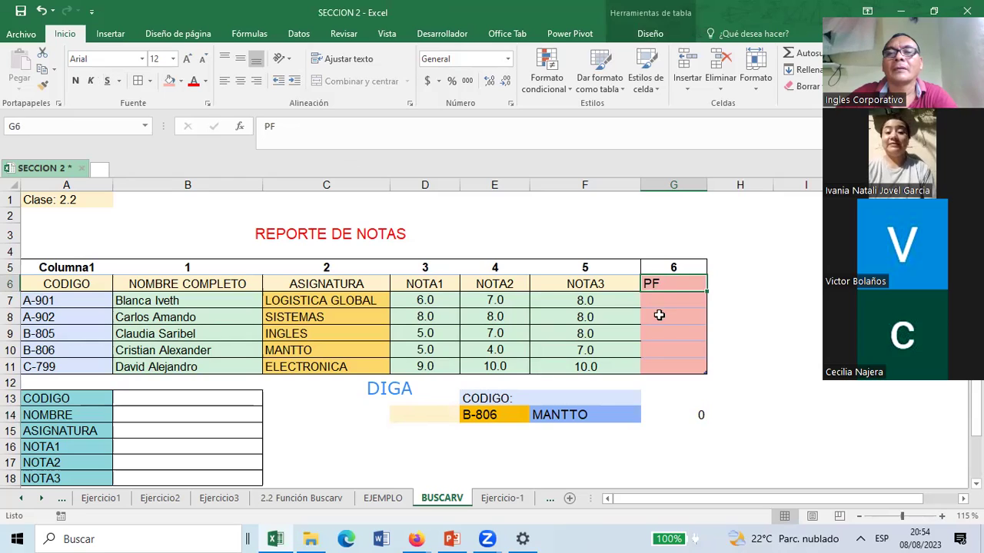
left_click_drag(657, 282, 657, 365)
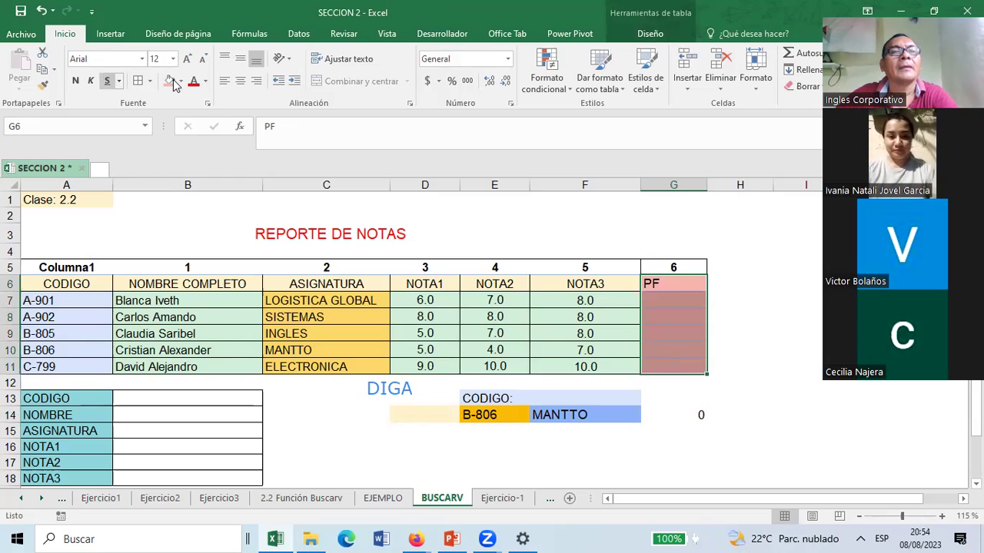
left_click(188, 60)
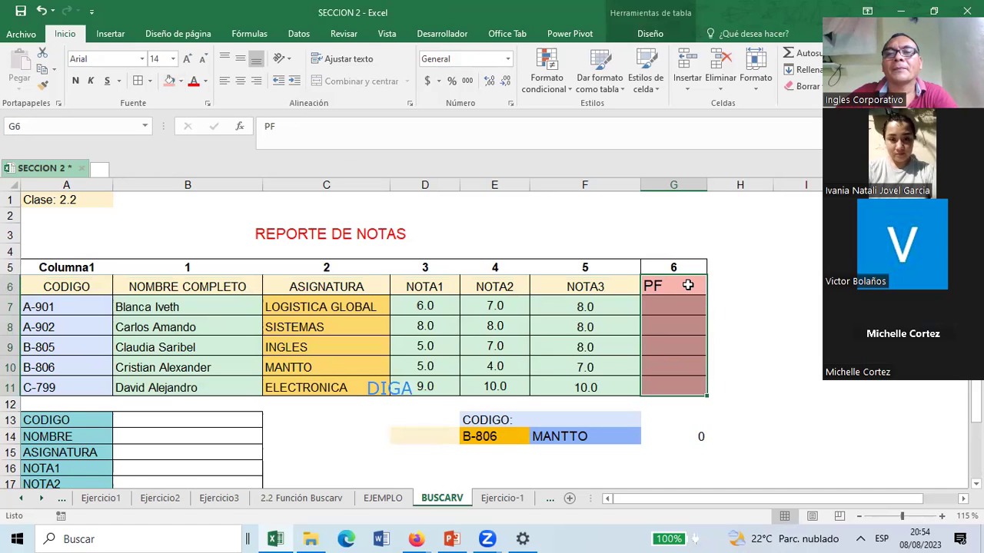
Centre the PF heading and its column cells.
left_click(239, 83)
left_click(758, 267)
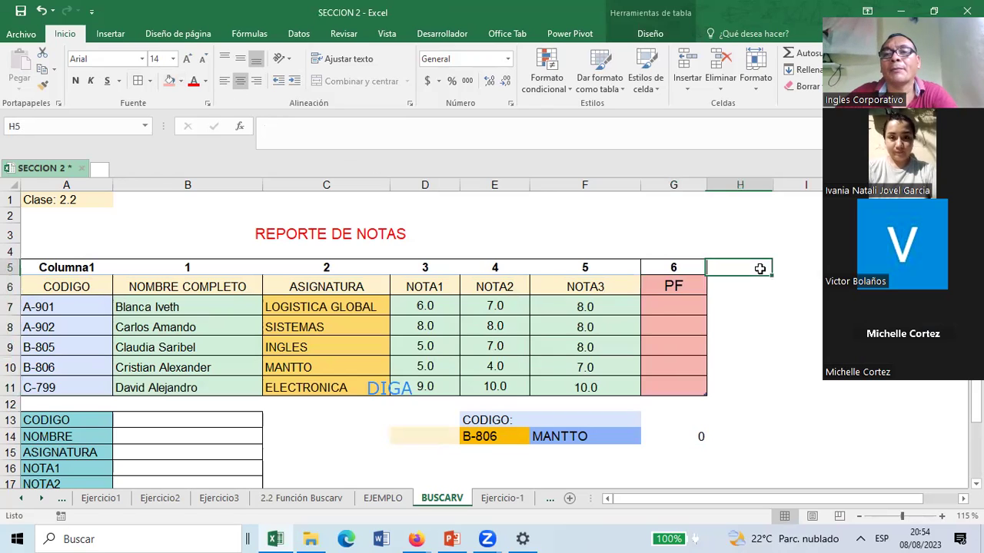
left_click(658, 304)
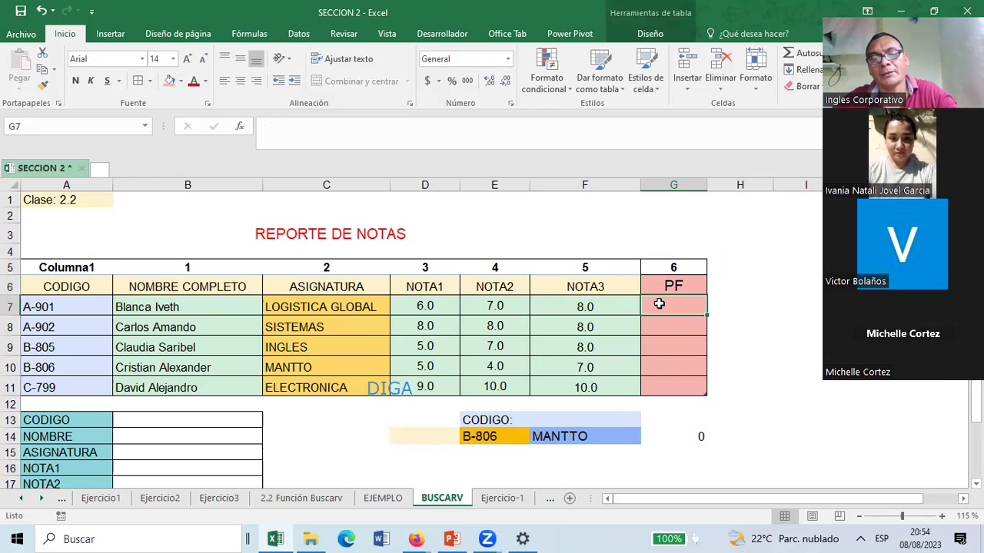
type("=")
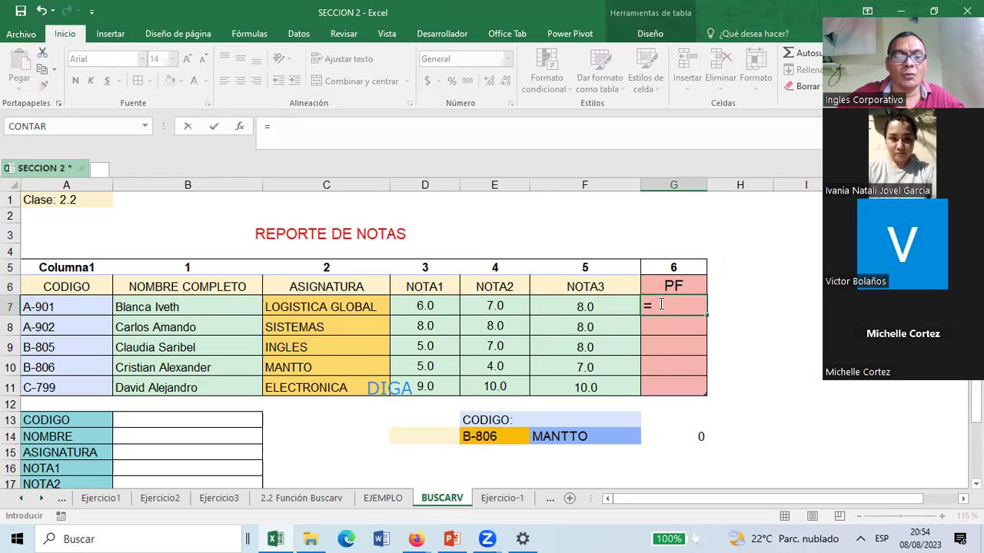
type("PROMEDIO")
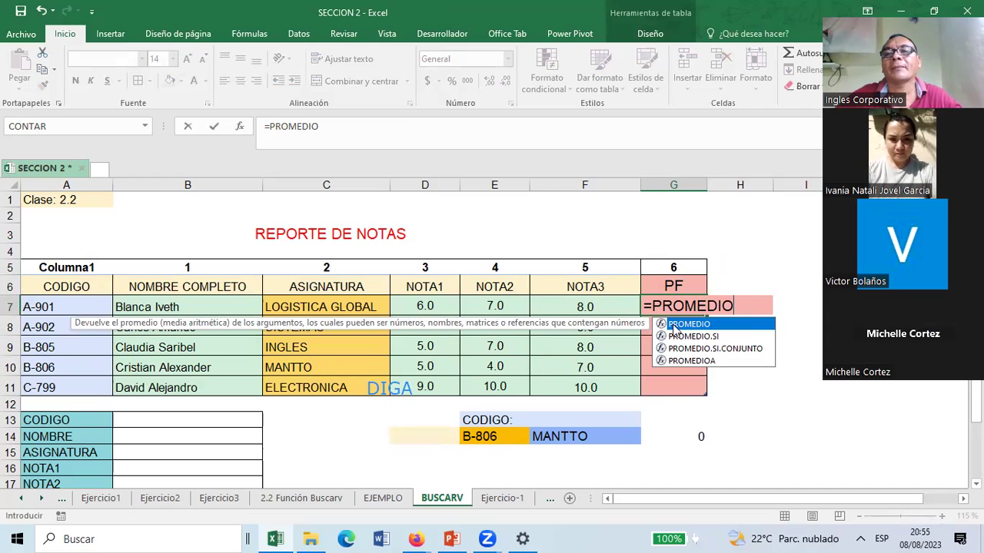
double_click(674, 325)
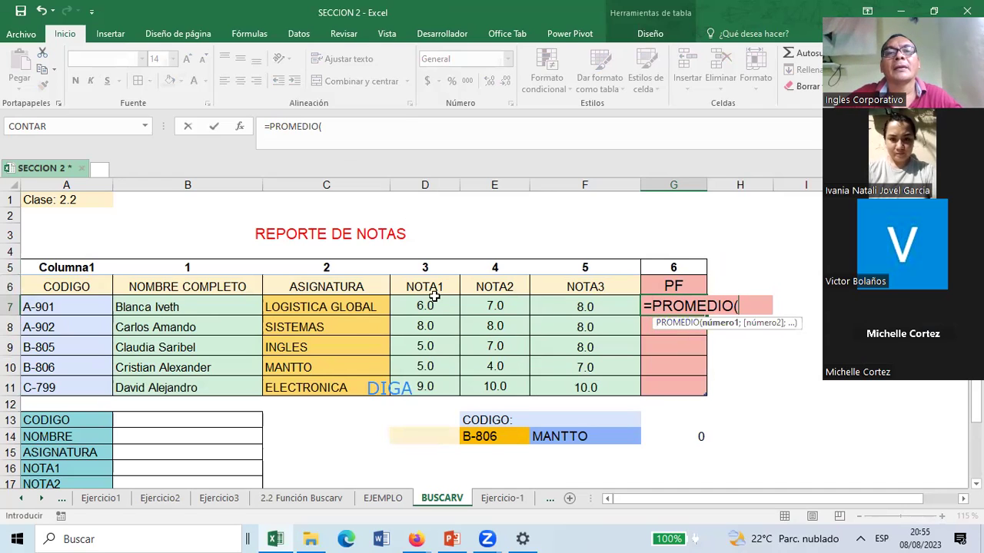
left_click_drag(423, 306, 593, 309)
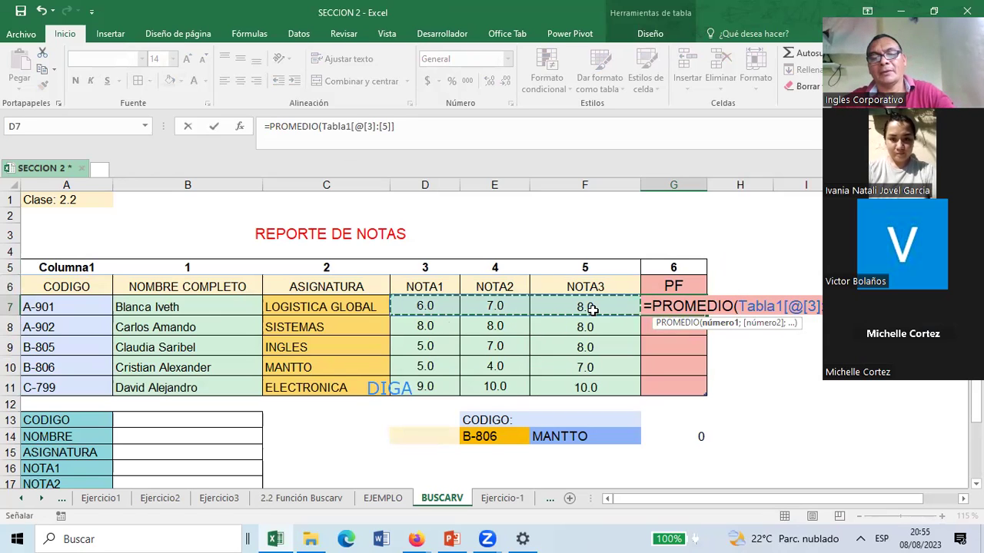
type(")")
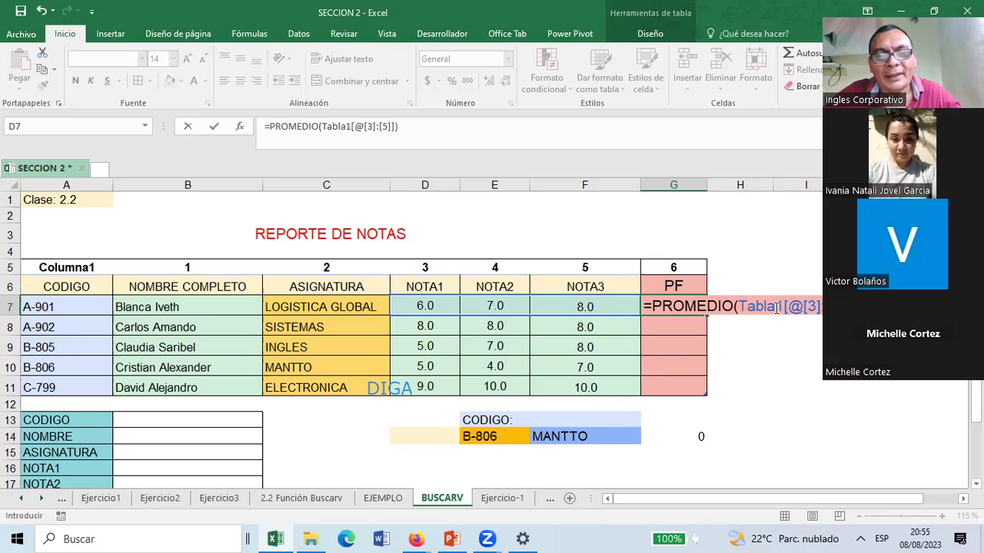
key("Escape")
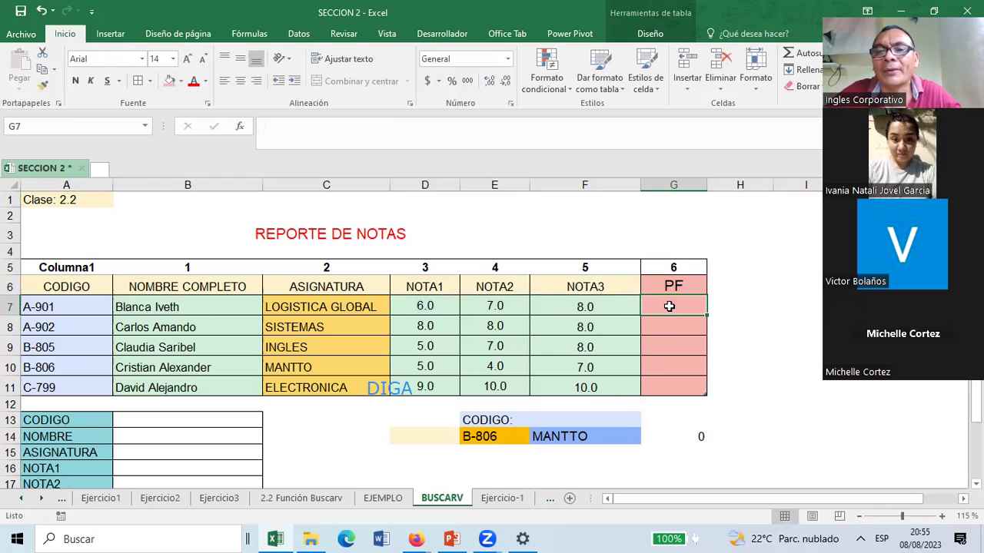
mouse_move(30, 286)
left_mouse_down()
mouse_move(511, 345)
mouse_move(663, 387)
left_mouse_up()
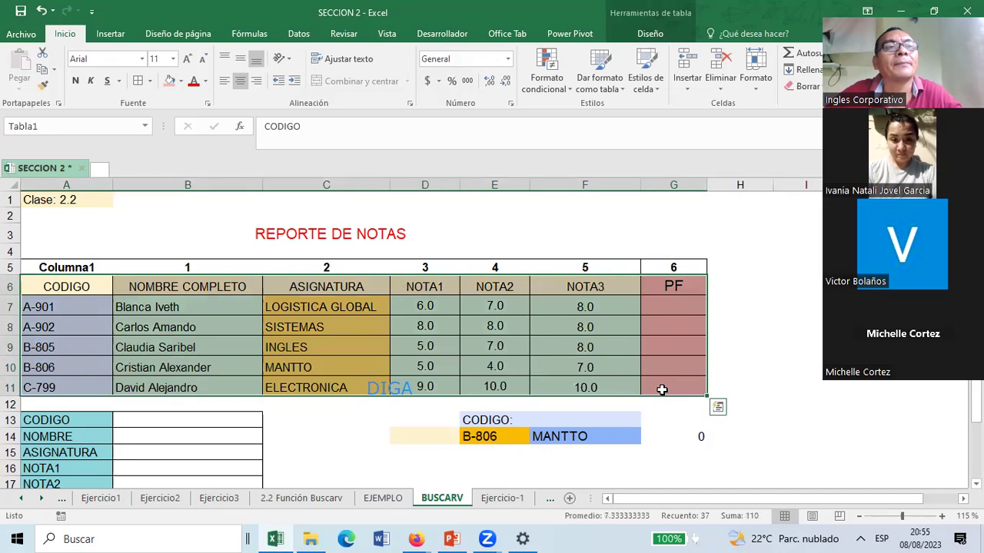
left_click(144, 127)
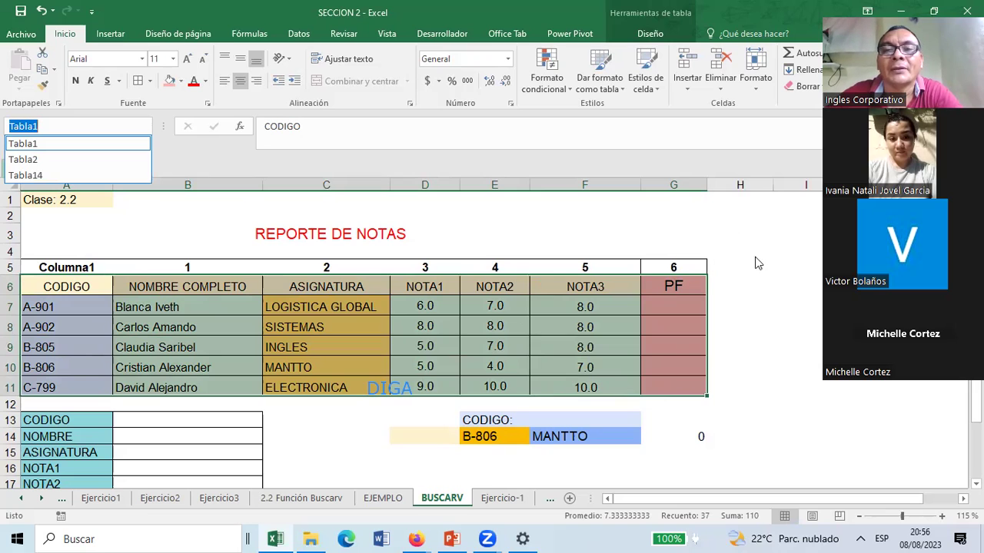
key("Escape")
mouse_move(39, 421)
left_mouse_down()
mouse_move(187, 428)
mouse_move(197, 449)
left_mouse_up()
scroll(188, 428, "down", 1)
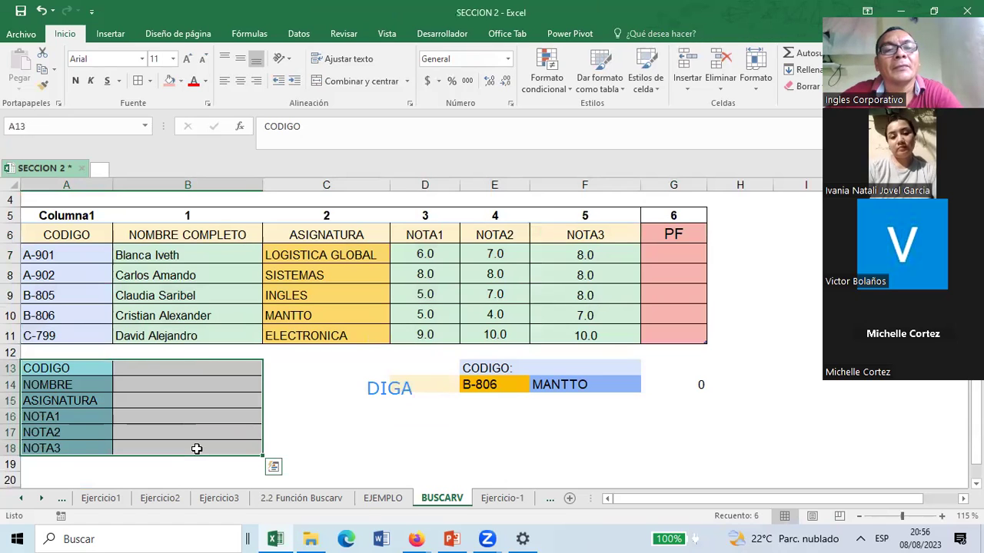
left_click(325, 416)
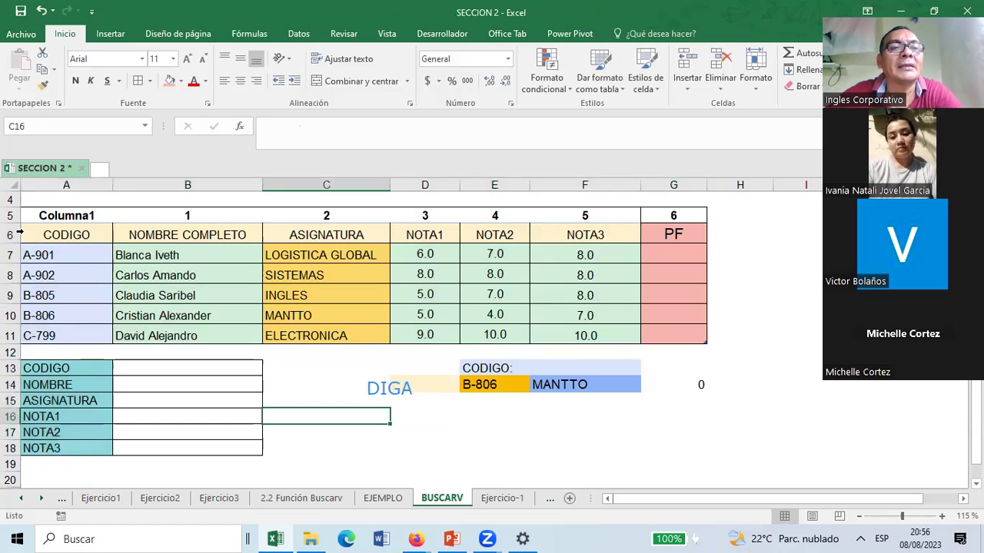
left_click_drag(47, 235, 694, 313)
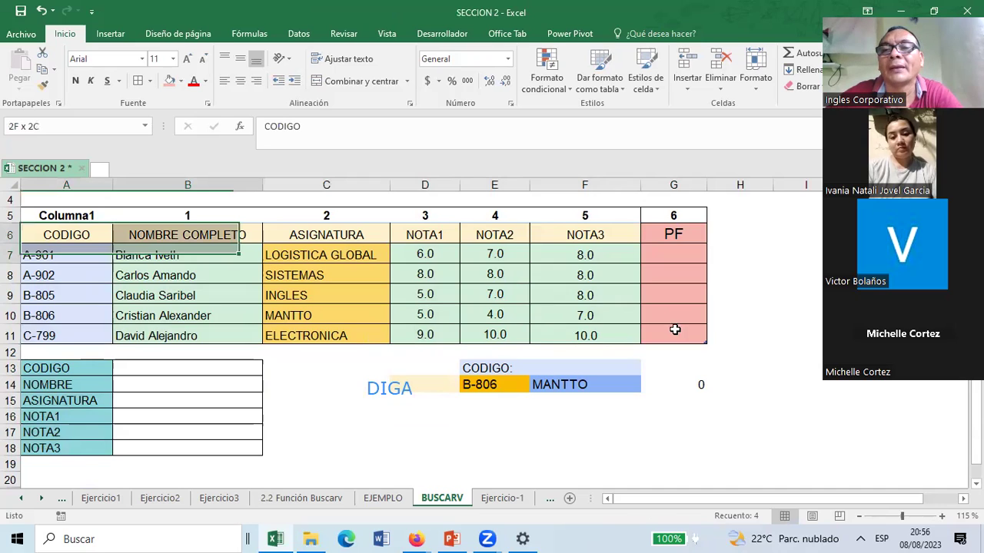
left_click_drag(765, 324, 765, 323)
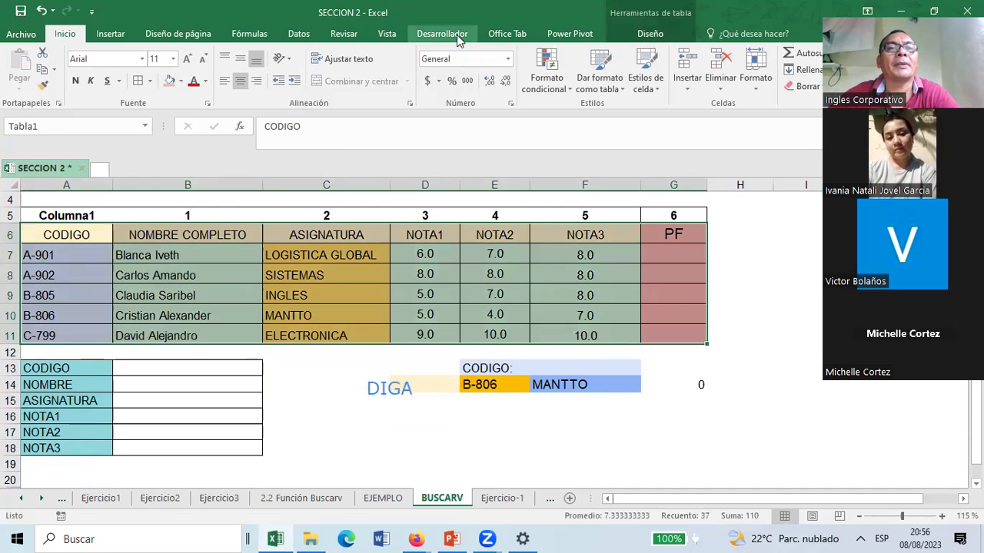
Browse the Revisar, Datos, Programador and Vista tabs, ending on the Fórmulas tab.
left_click(343, 36)
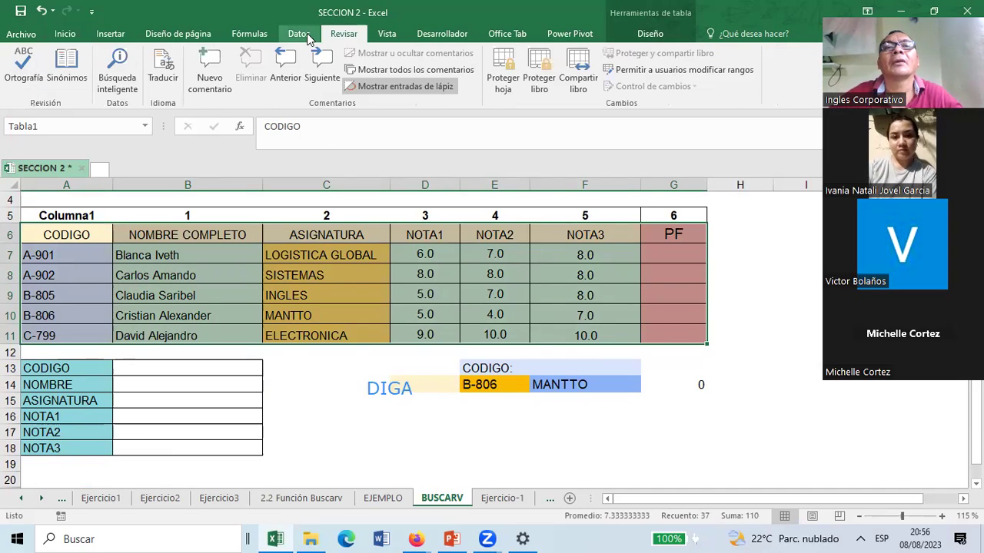
left_click(306, 33)
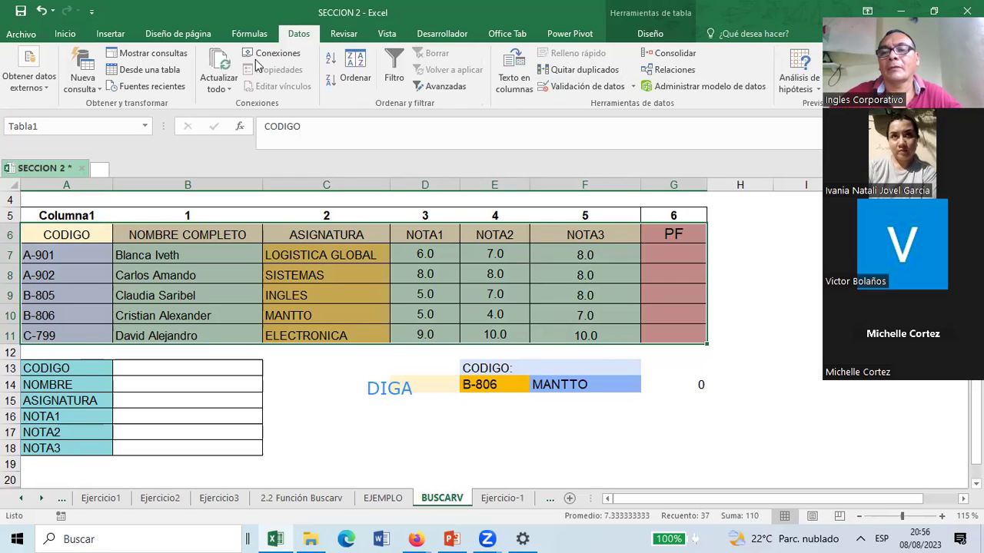
left_click(438, 34)
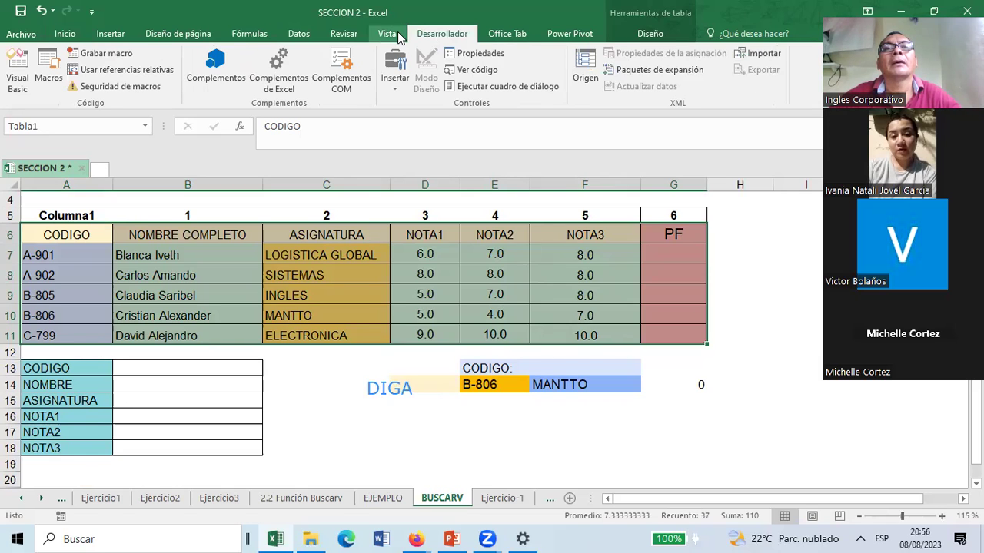
left_click(393, 35)
left_click(352, 40)
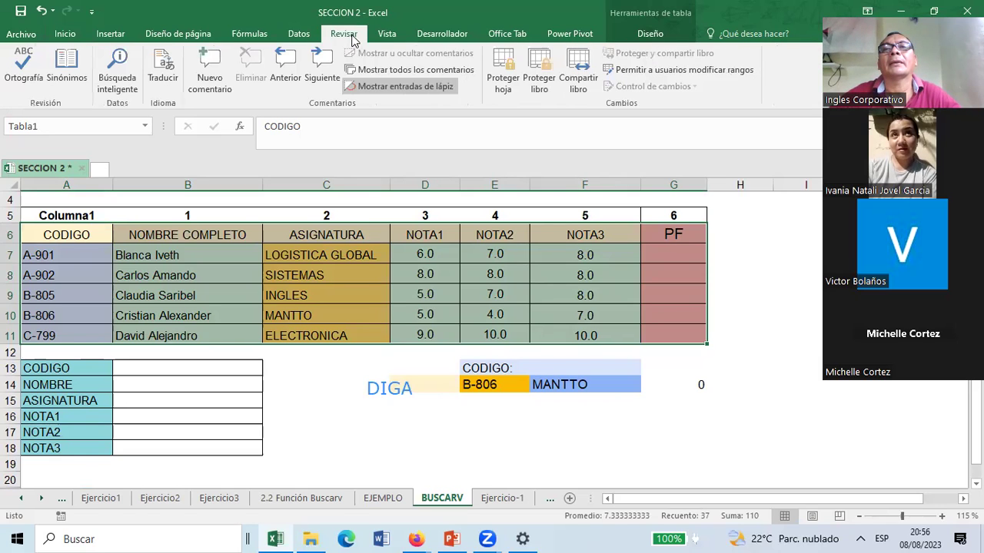
left_click(299, 38)
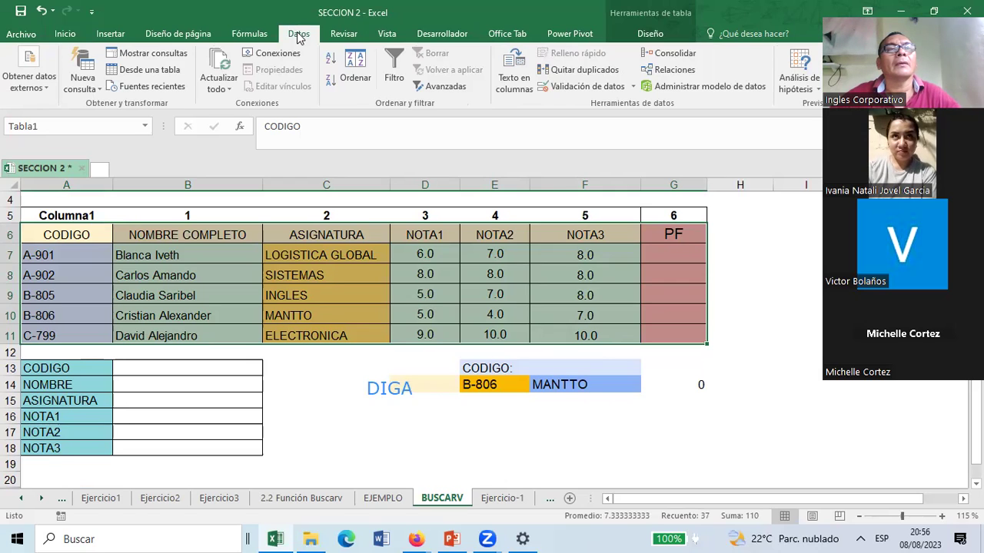
left_click(254, 35)
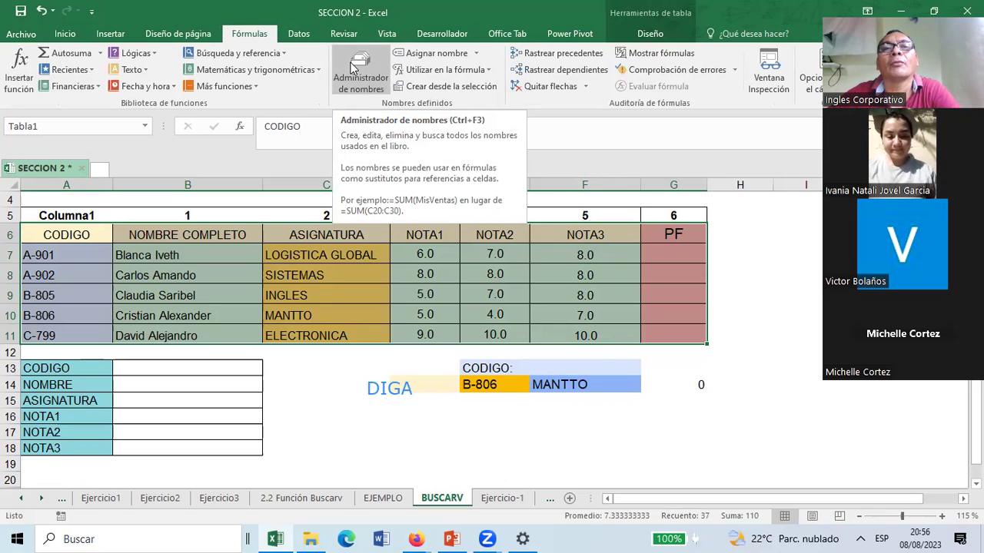
left_click(352, 68)
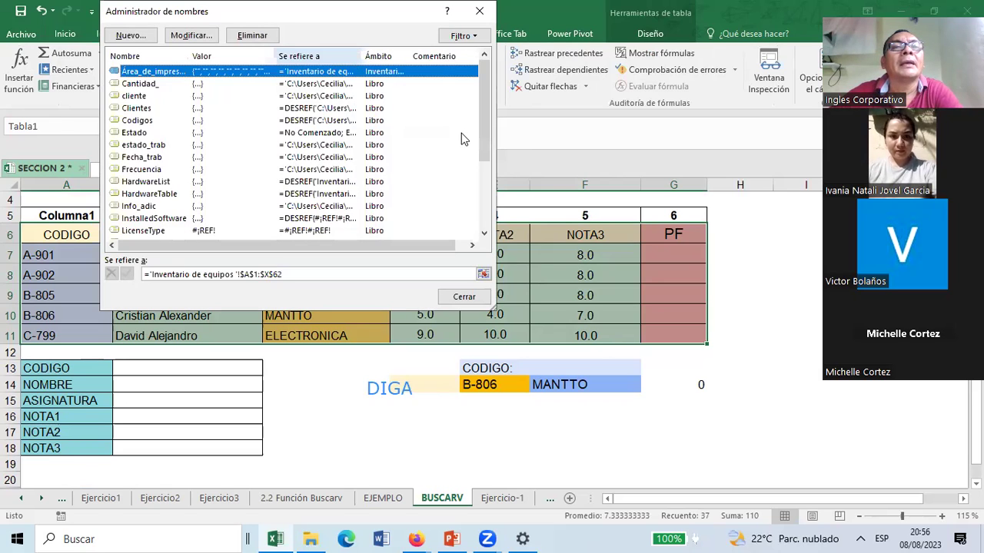
mouse_move(484, 109)
left_mouse_down()
mouse_move(480, 146)
mouse_move(478, 74)
left_mouse_up()
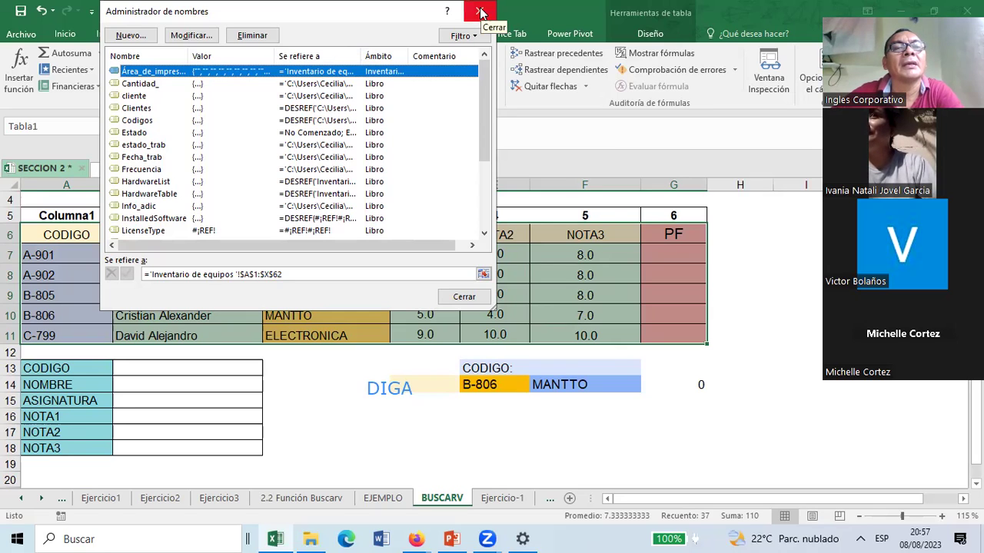
left_click(484, 198)
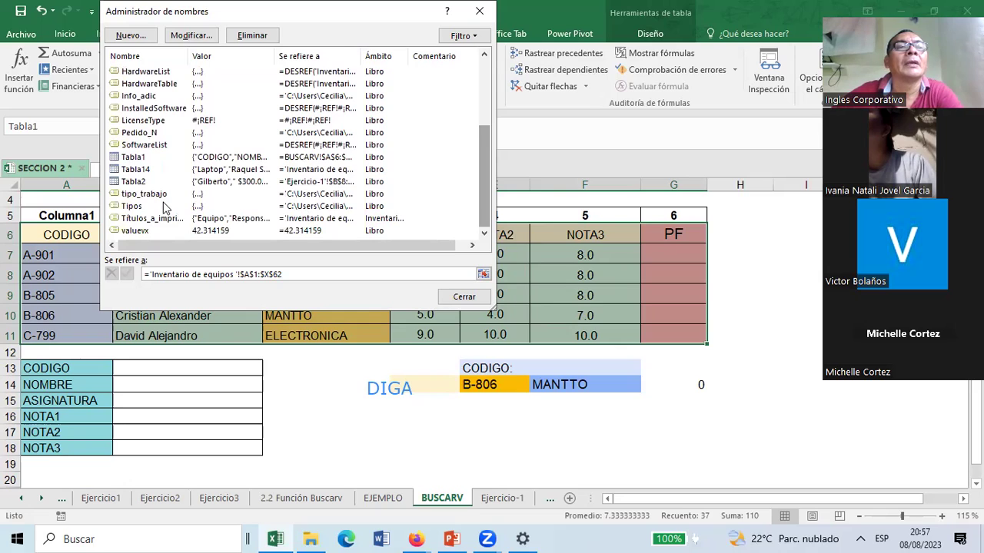
left_click(132, 157)
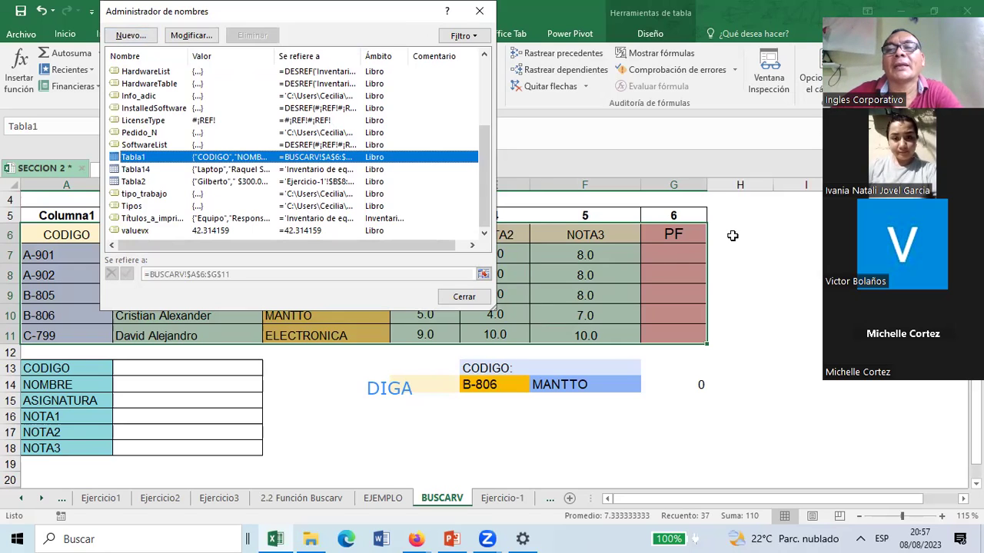
key("Escape")
left_click(673, 254)
type("=PR")
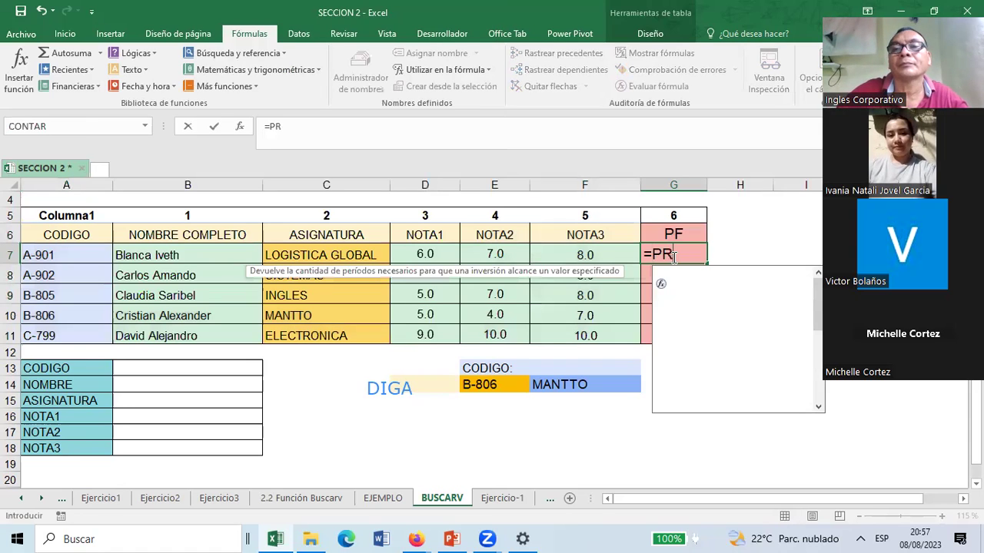
type("OMEDIO")
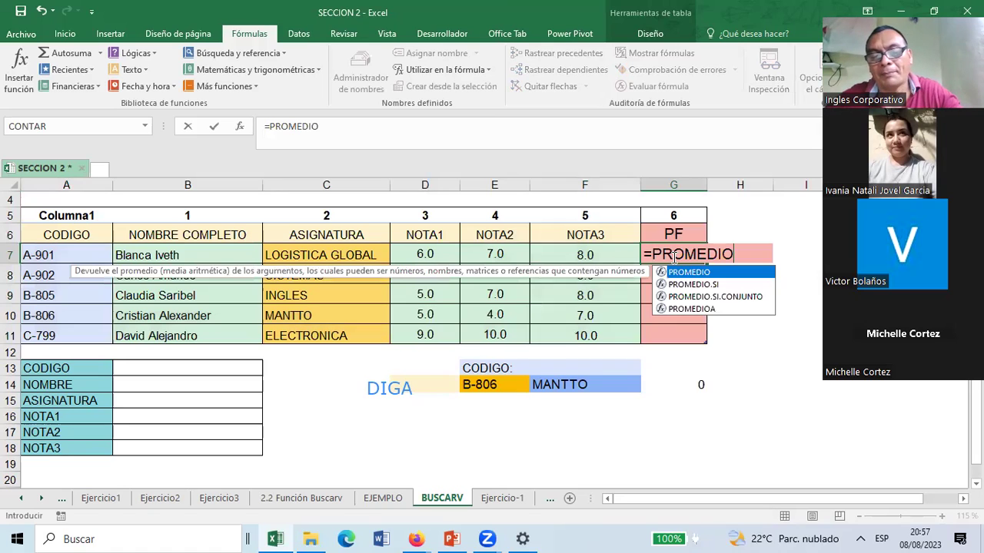
type("(")
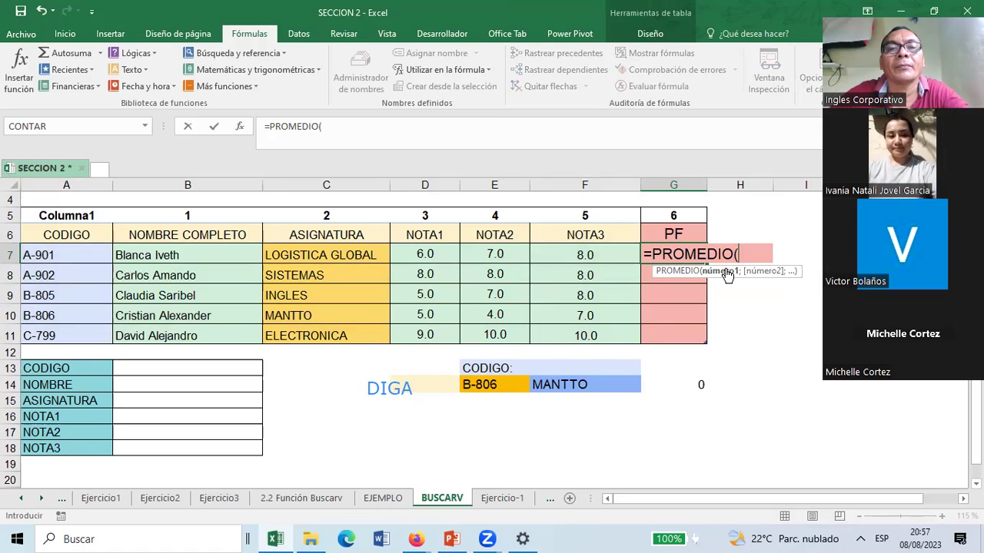
Average NOTA1–NOTA3 in G7 with =PROMEDIO and fill the formula down to G11.
left_click_drag(425, 253, 583, 251)
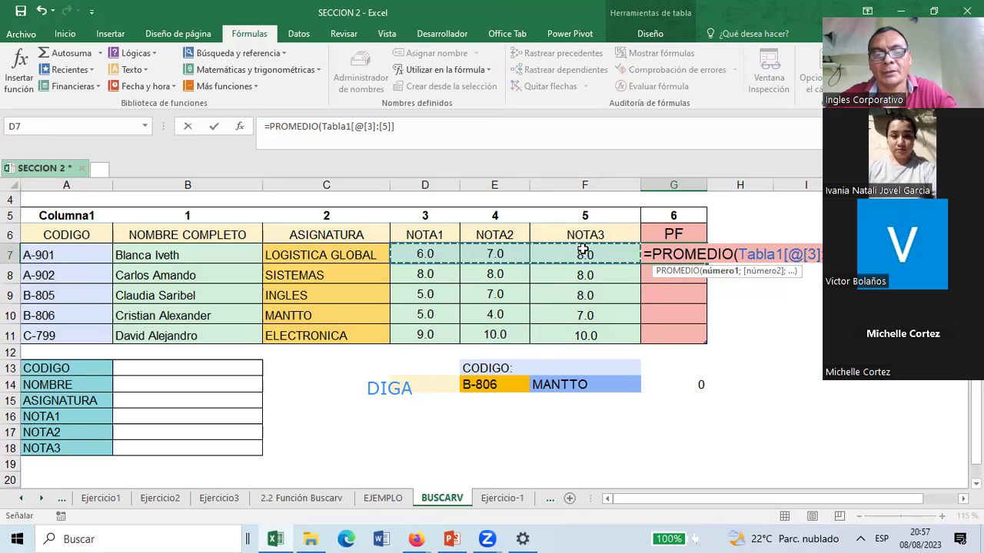
key("Return")
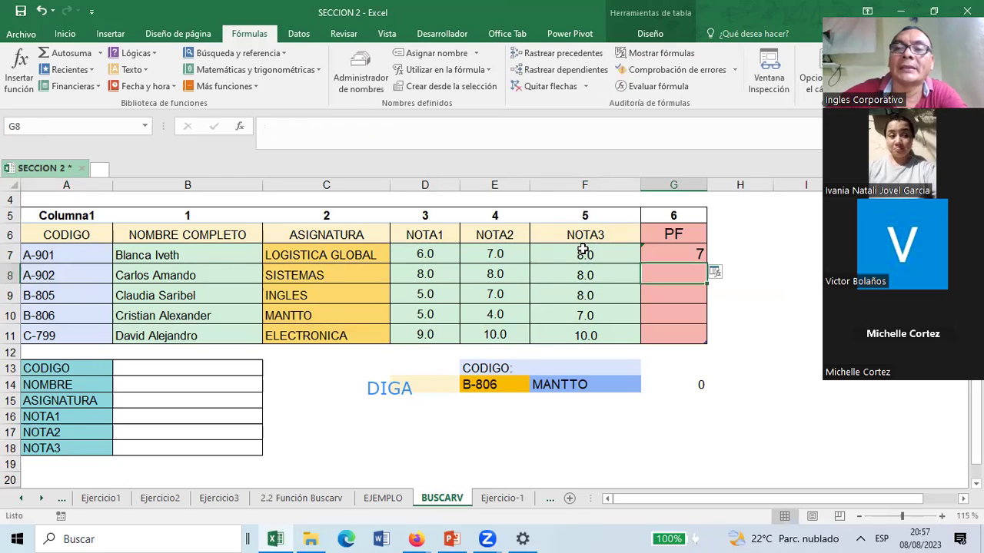
left_click(683, 255)
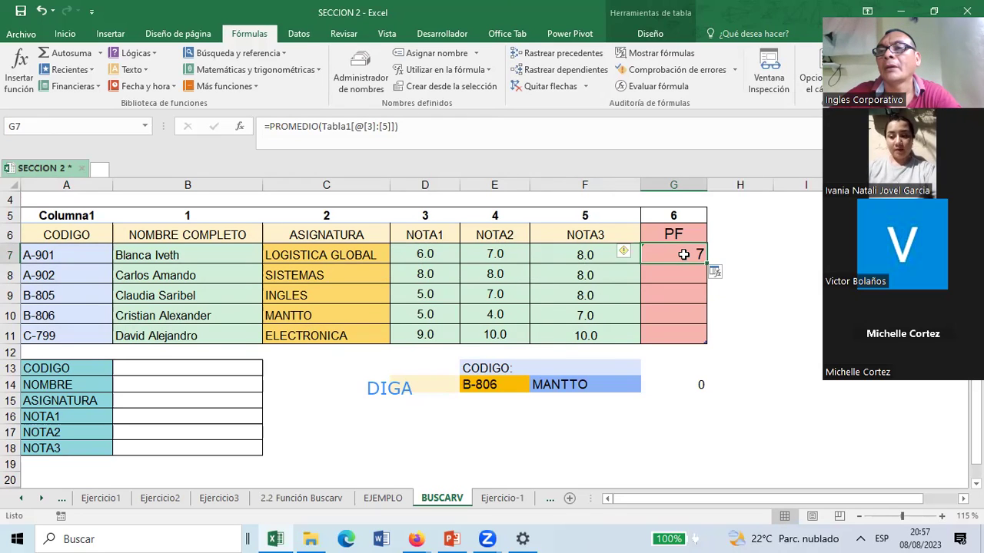
left_click_drag(708, 261, 701, 346)
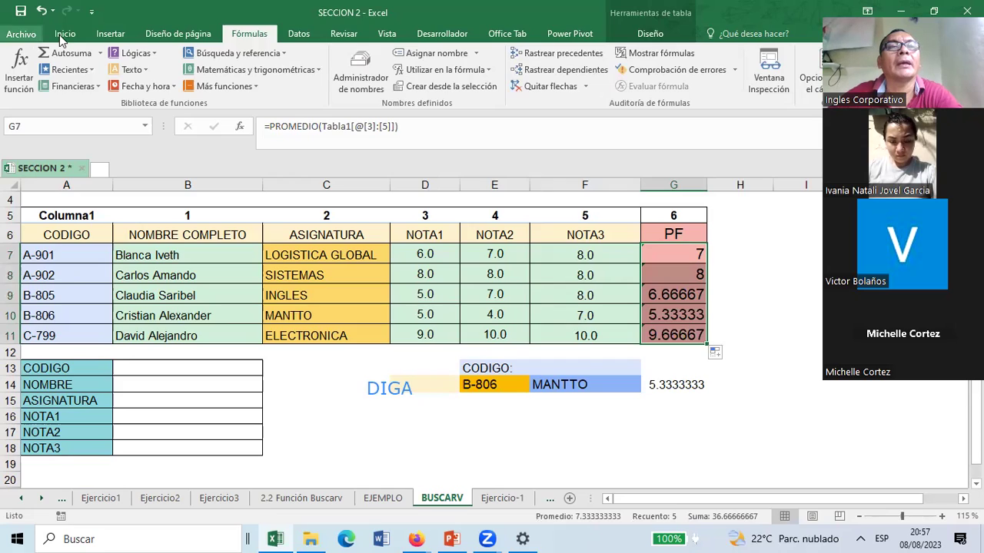
Format the PF averages G7:G11 as Número with one decimal (7.0, 8.0, 6.7, 5.3, 9.7).
left_click(27, 35)
left_click(28, 32)
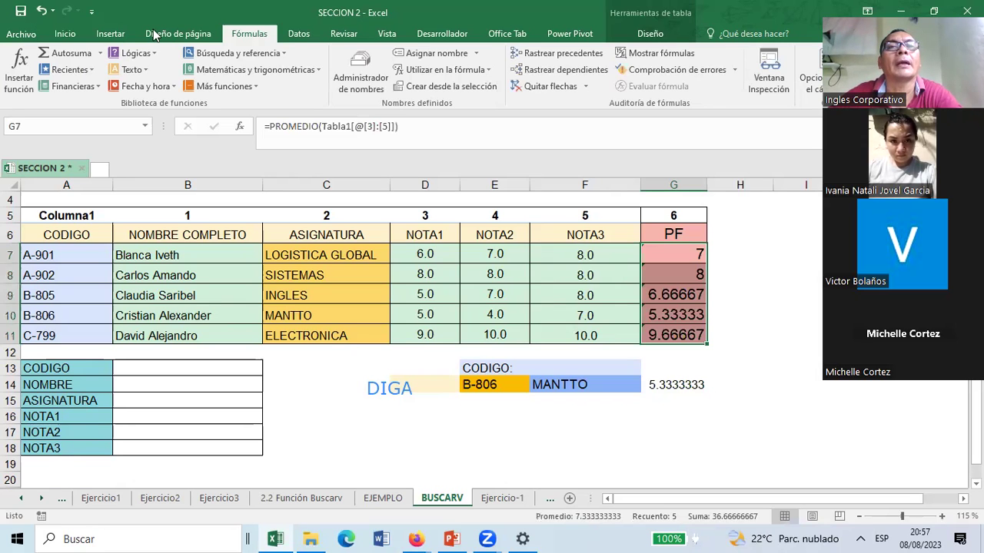
left_click(70, 37)
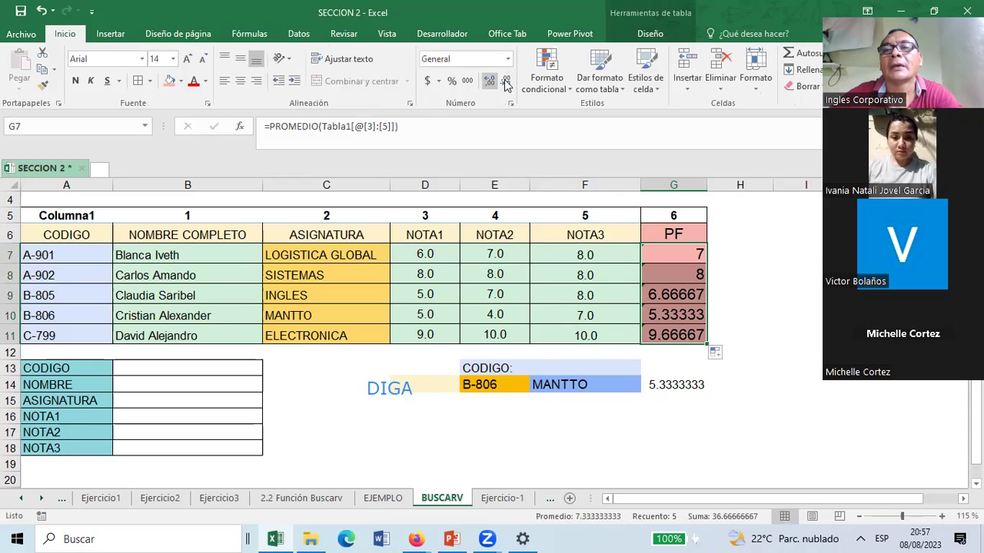
left_click(505, 82)
left_click(505, 82)
left_click(505, 82)
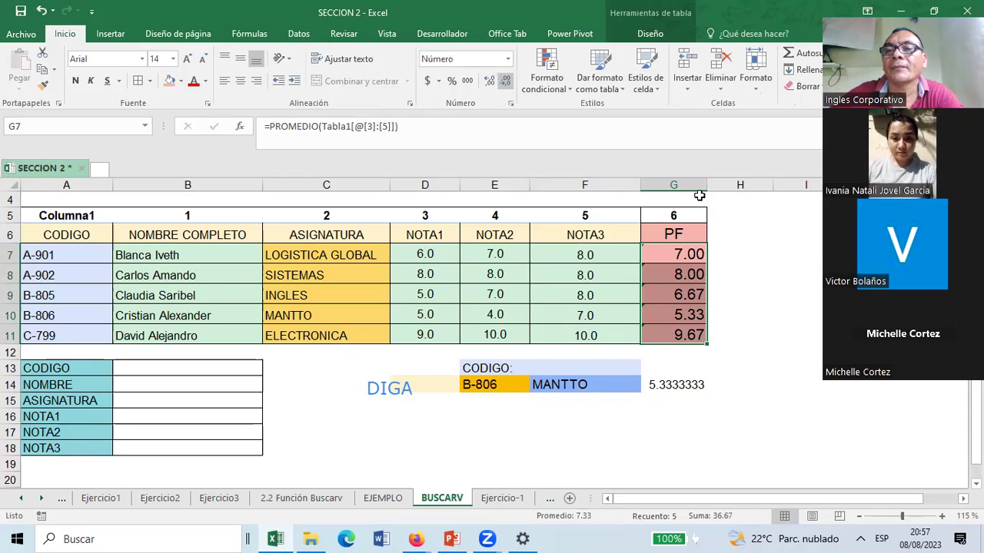
left_click(505, 83)
left_click(793, 247)
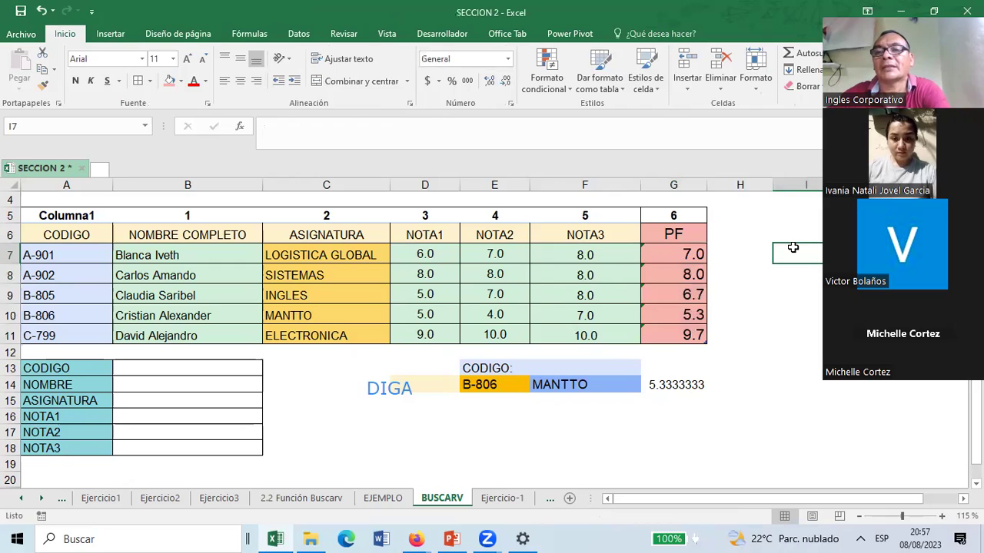
left_click(671, 385)
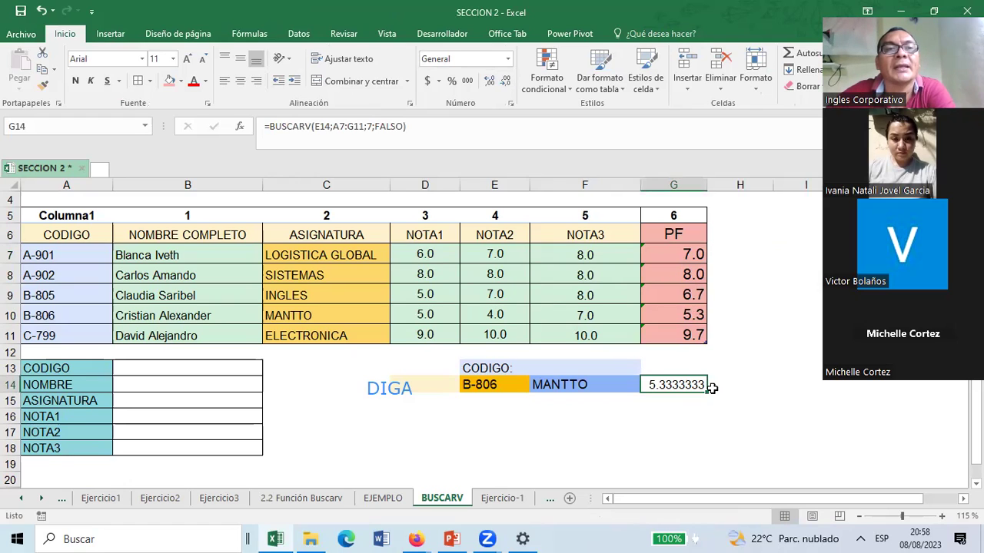
Give the G14 PF lookup result a green fill.
left_click(182, 82)
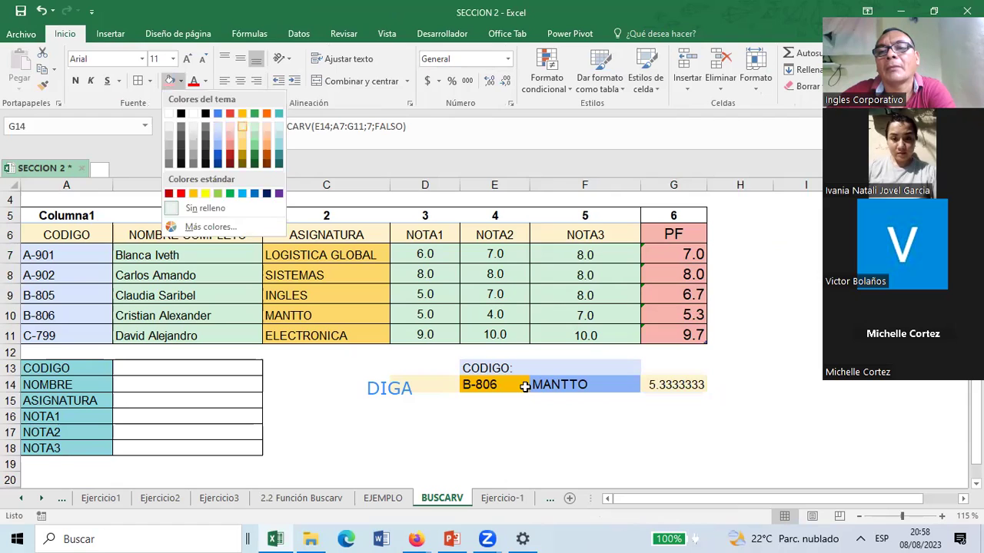
left_click(671, 384)
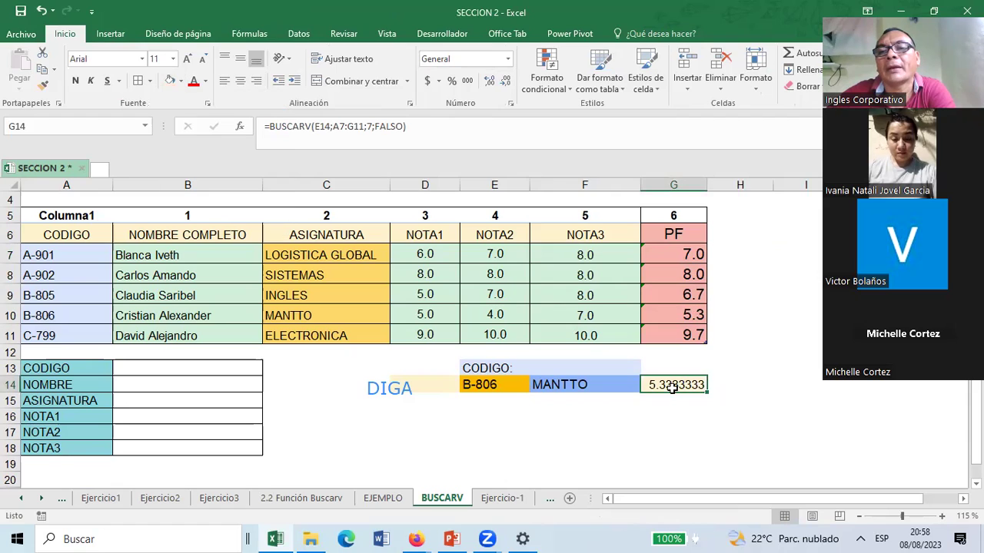
left_click(181, 82)
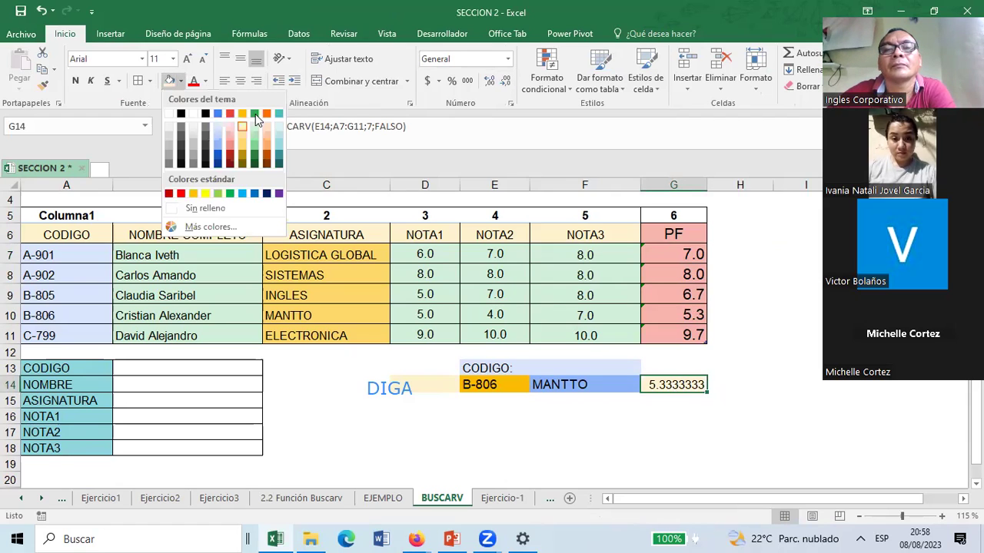
left_click(75, 81)
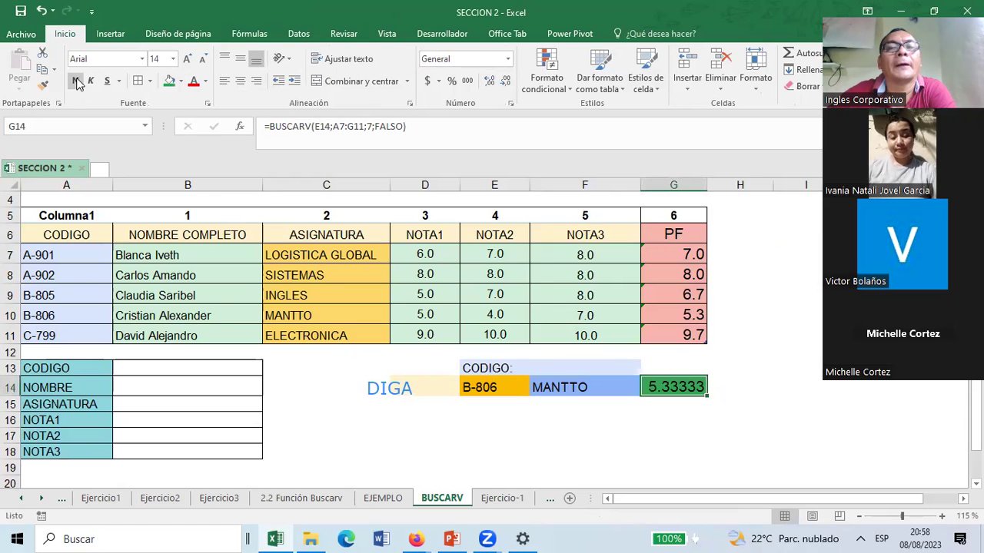
left_click(565, 419)
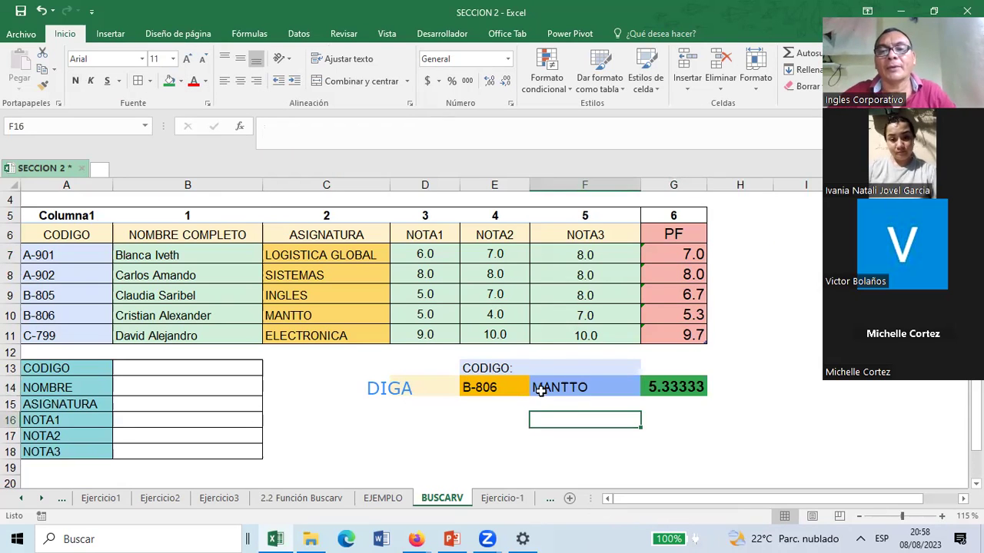
left_click(492, 387)
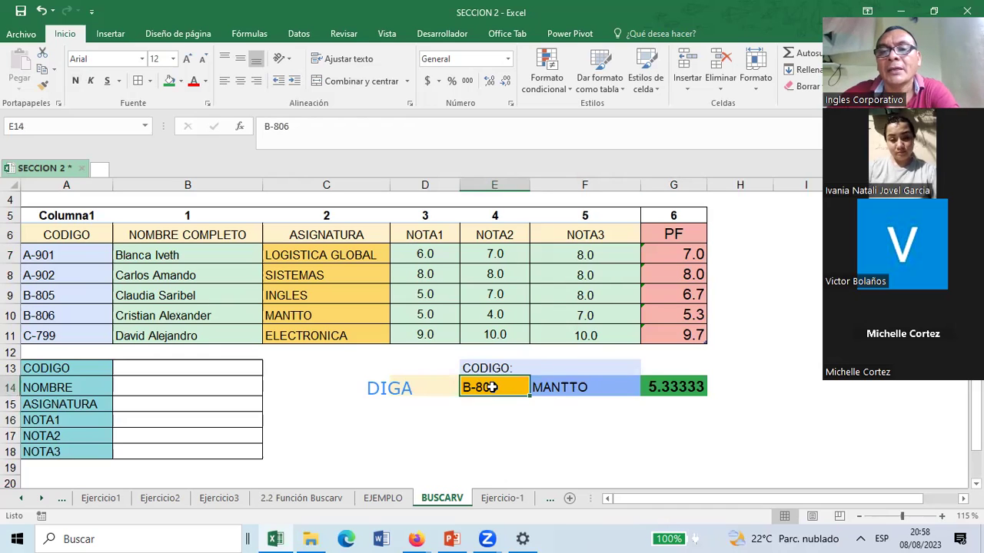
Replace the E14 code B-806 with C-799 so the panel shows ELECTRONICA and 9.66667.
key("Delete")
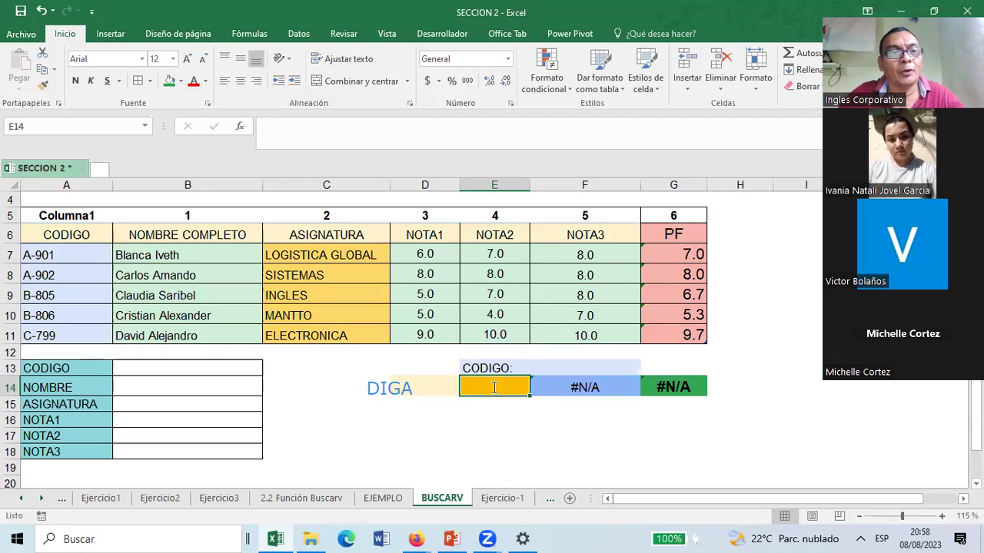
type("CO")
key("BackSpace")
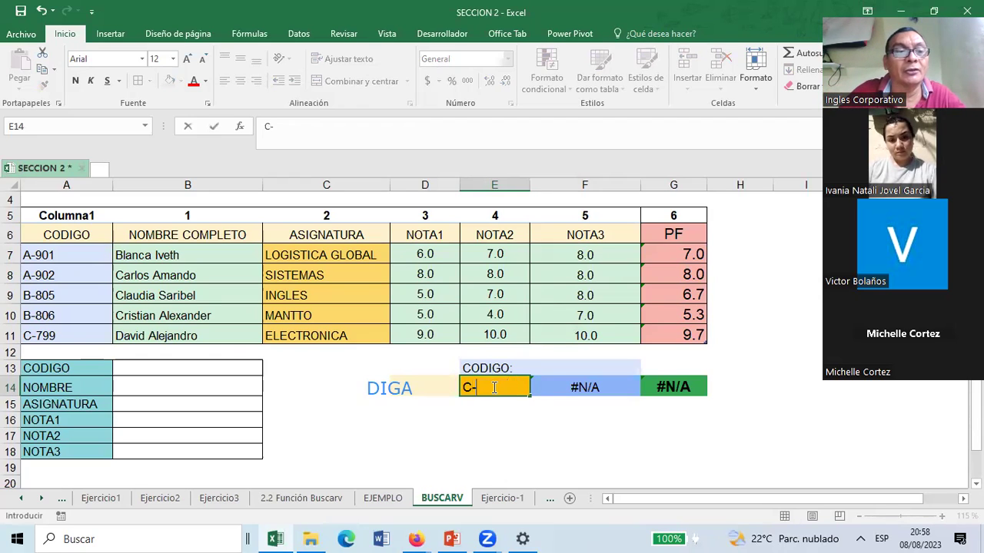
type("-799")
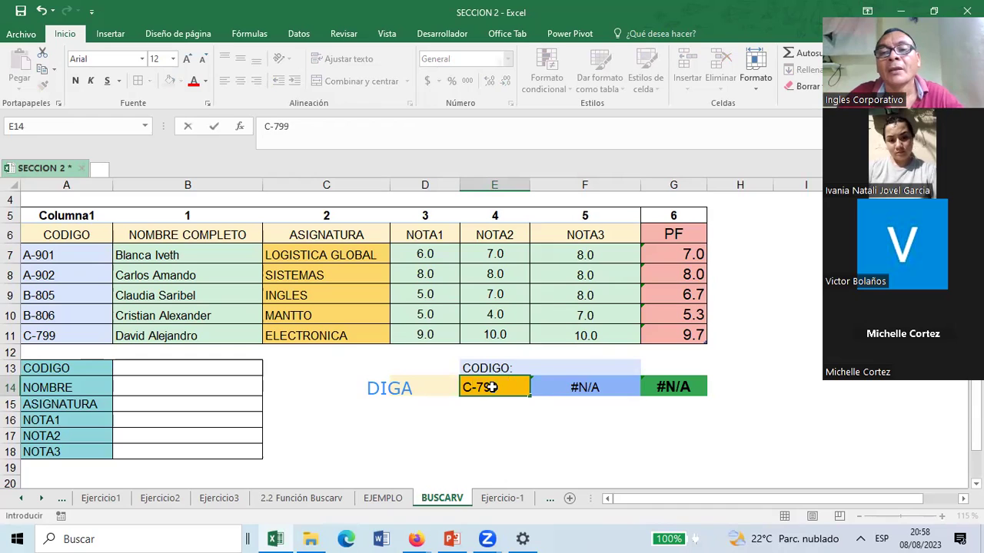
key("Return")
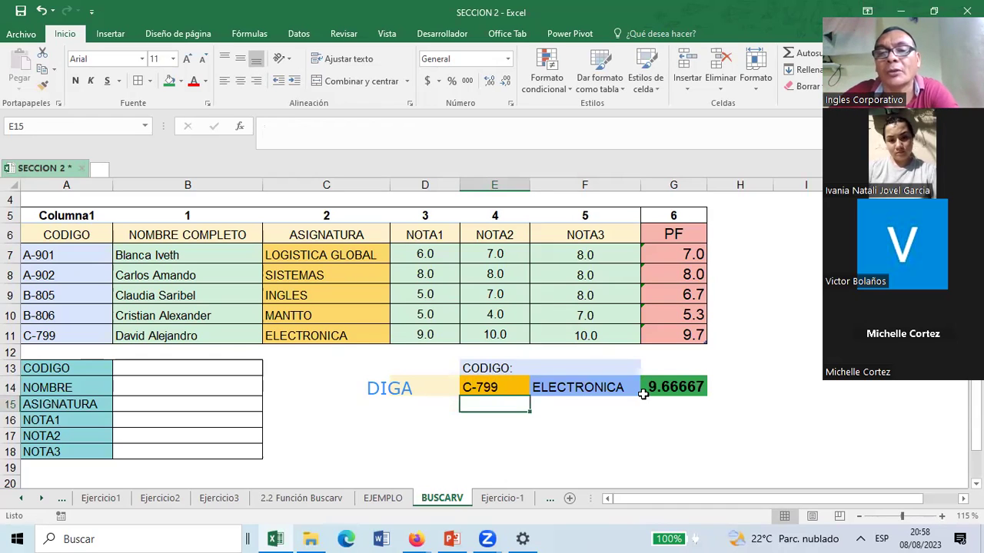
left_click(666, 392)
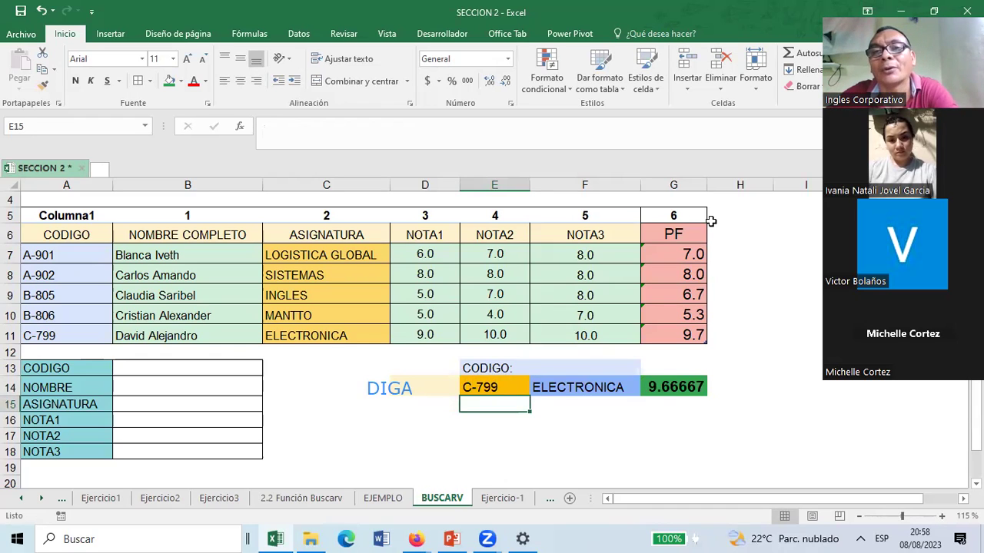
Format G14 as Número with one decimal so the looked-up PF reads 9.7.
left_click(489, 80)
left_click(505, 82)
left_click(504, 82)
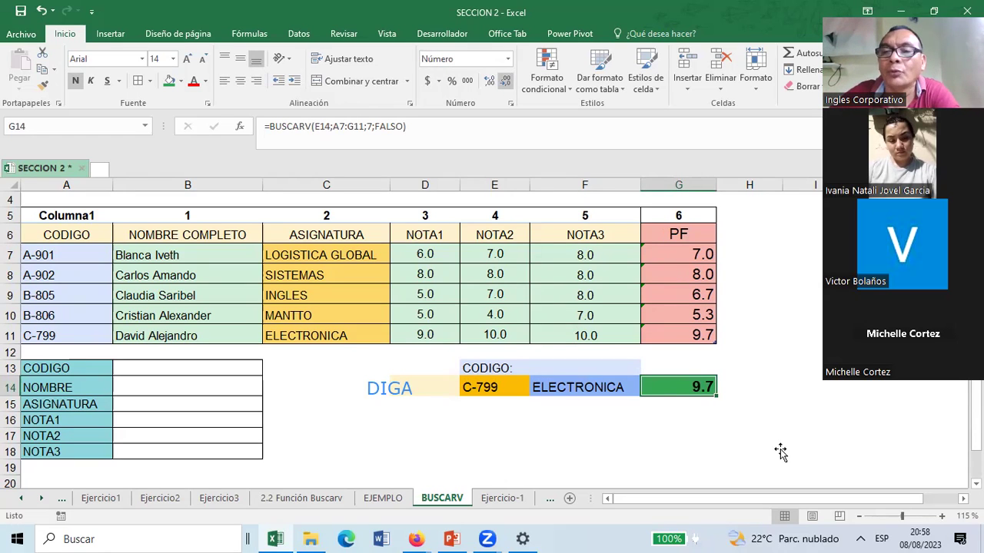
key("Down")
key("Down")
key("Down")
key("Right")
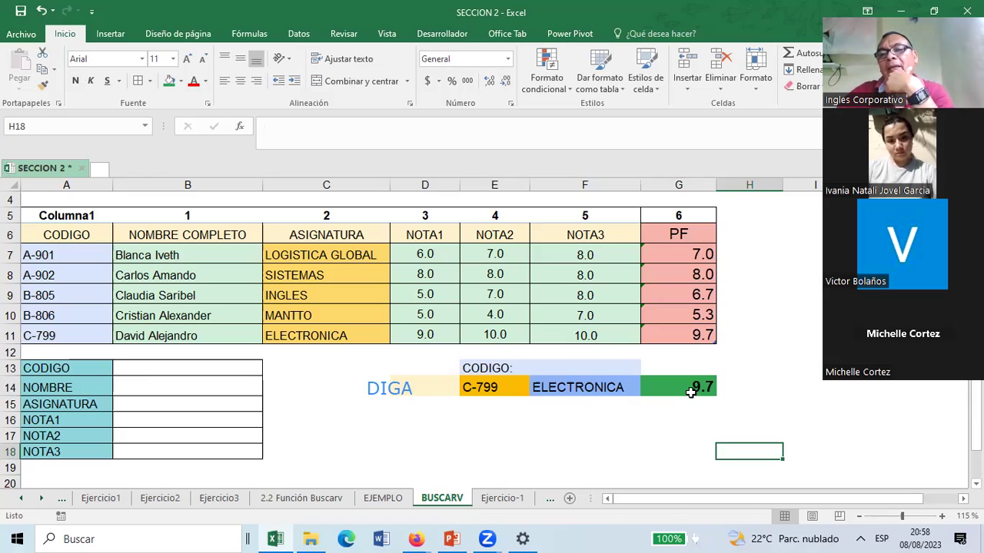
left_click_drag(492, 388, 695, 387)
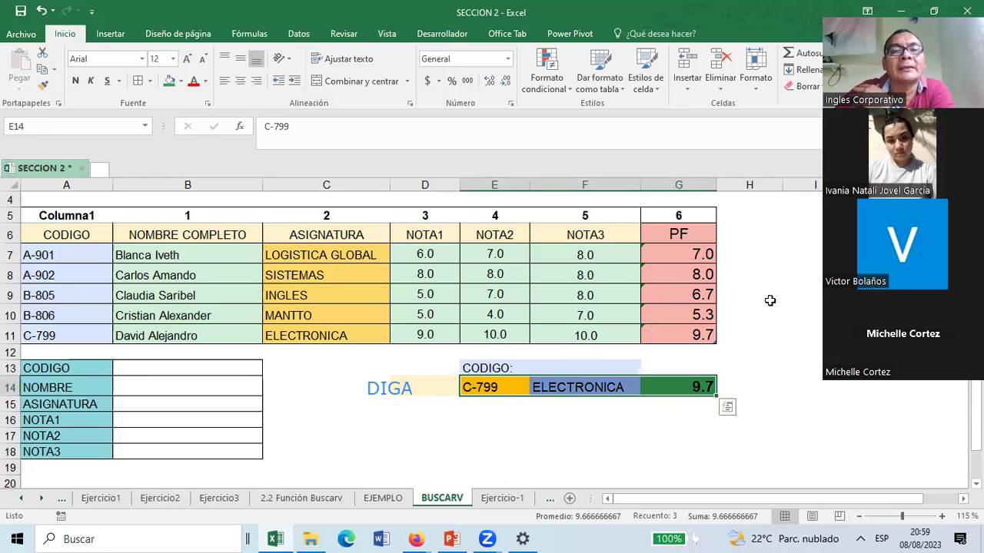
left_click(783, 259)
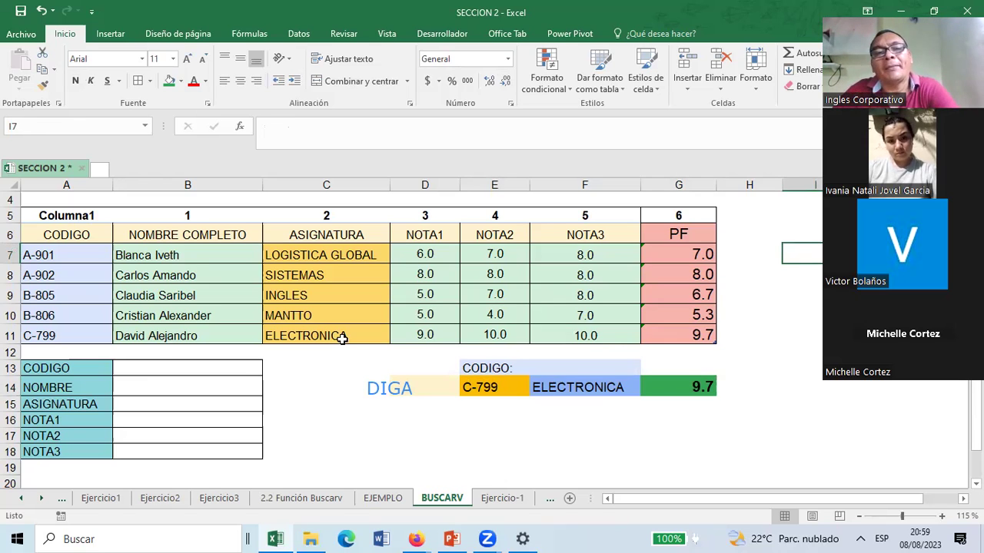
left_click(160, 367)
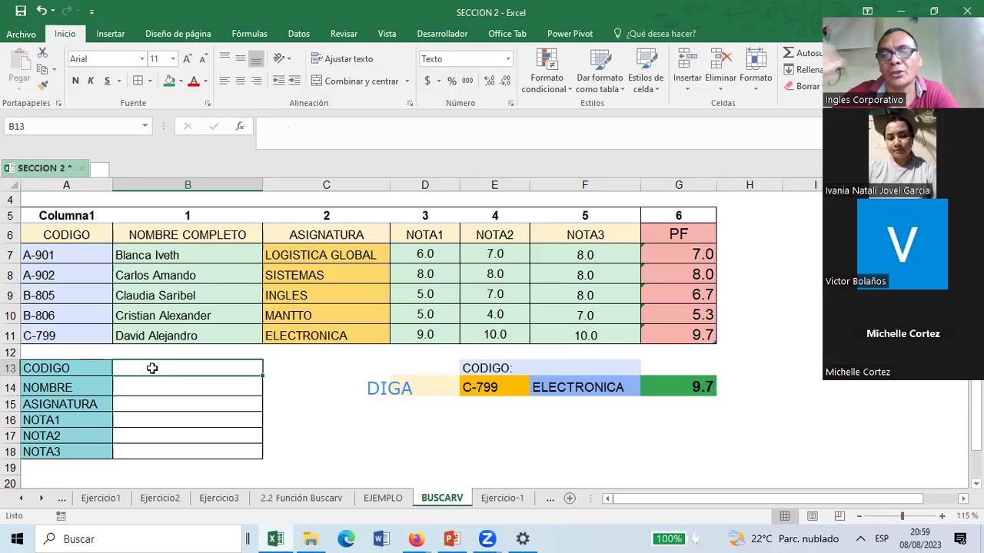
Add a green-filled PF label in A19 below NOTA3.
left_click(64, 470)
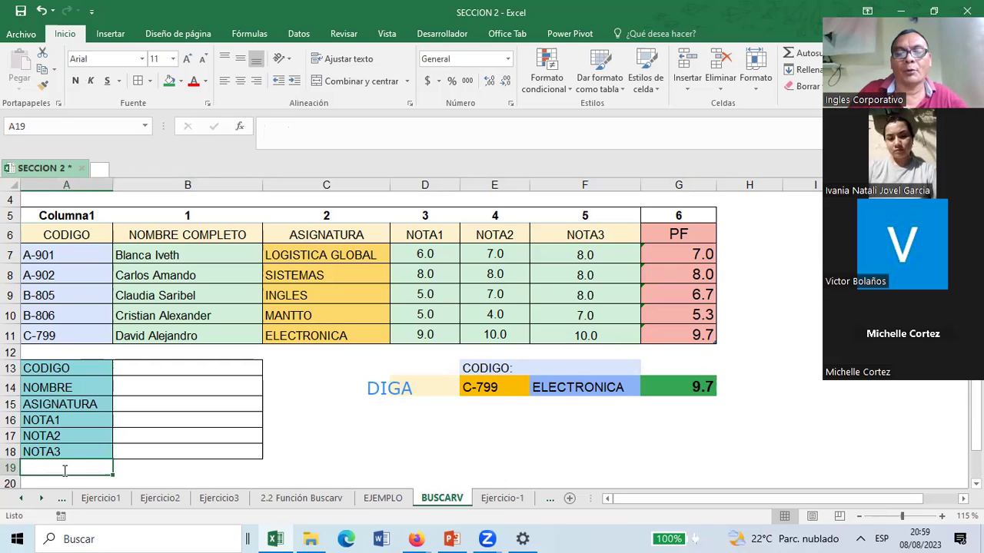
type("PF")
scroll(64, 470, "down", 1)
key("ctrl+Return")
left_click(171, 83)
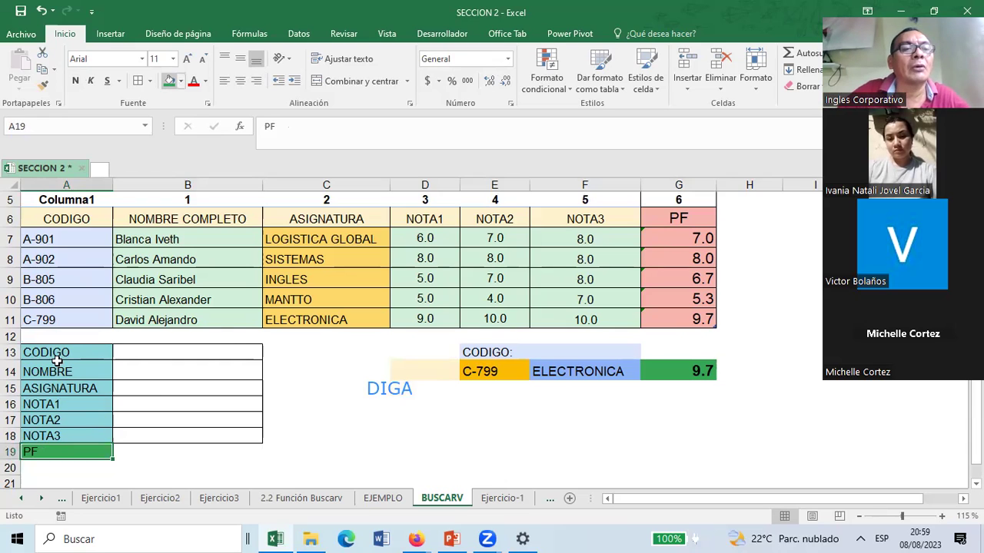
Enlarge the lookup panel A13:B19 font to size 12.
left_click_drag(66, 352, 223, 454)
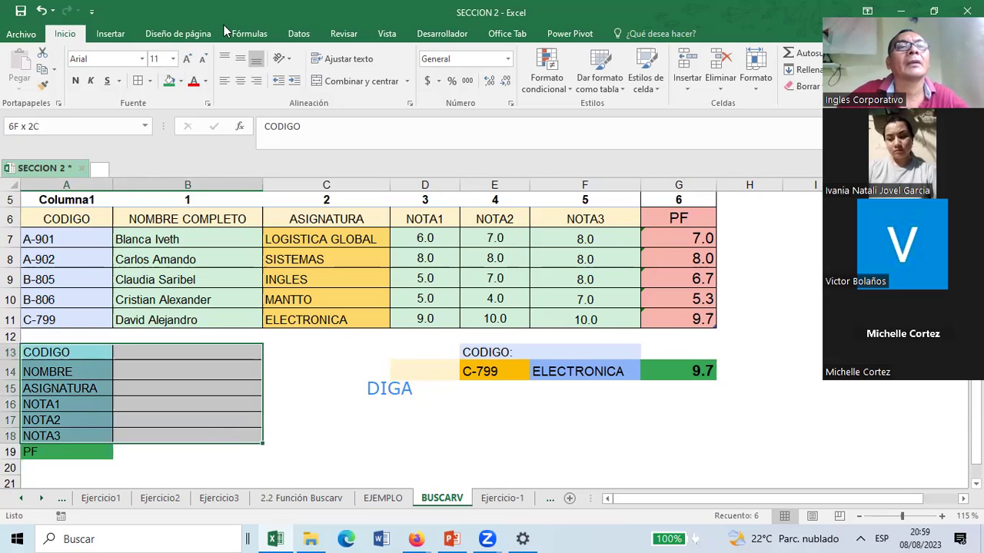
left_click(193, 60)
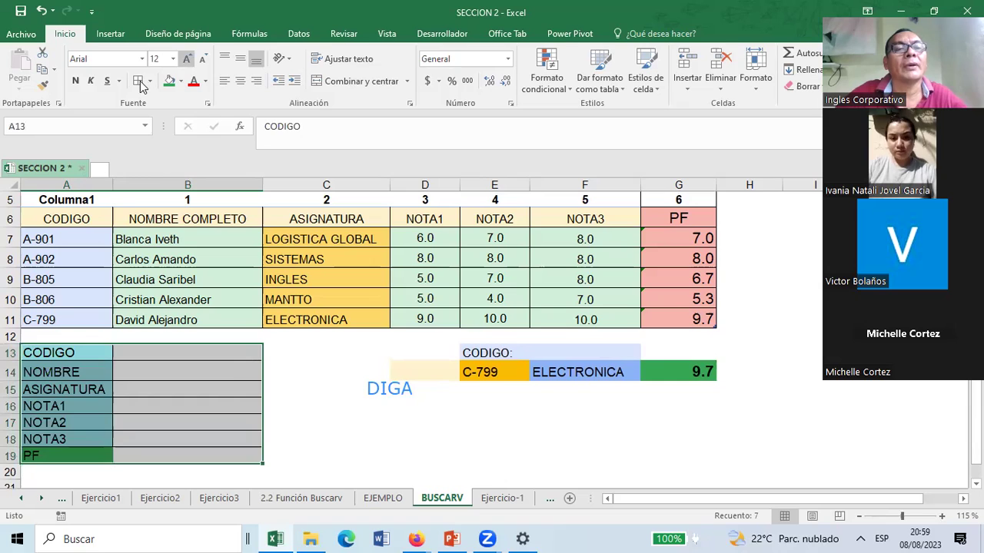
left_click(212, 393)
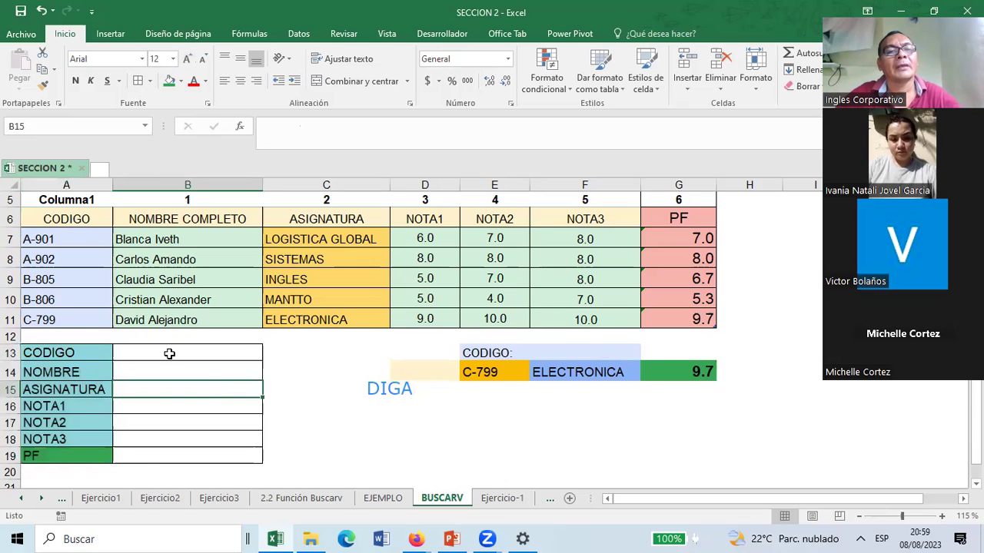
left_click(149, 458)
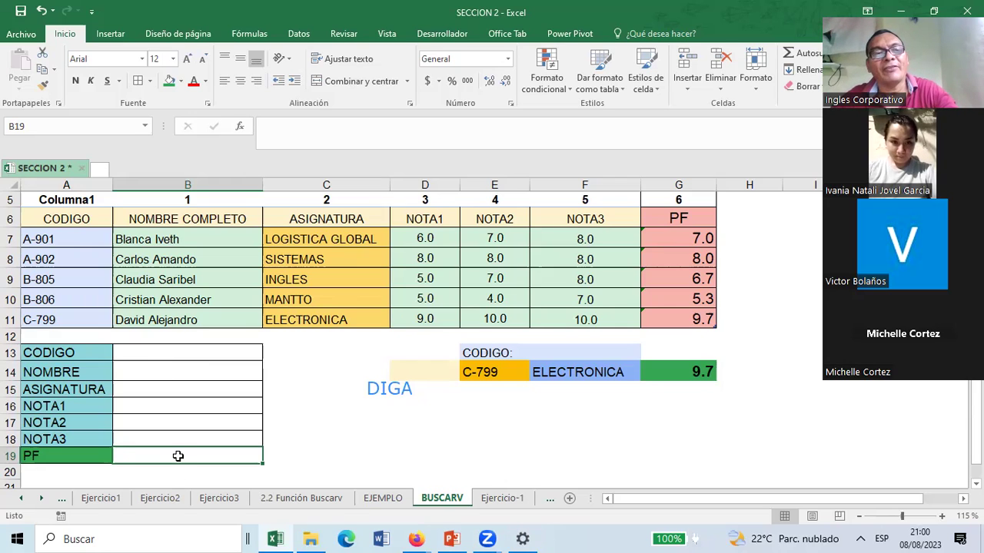
Enter =BUSCARV(B13;A7:G11;7;FALSO) in B19 to look up the PF.
type("=BUSCARV")
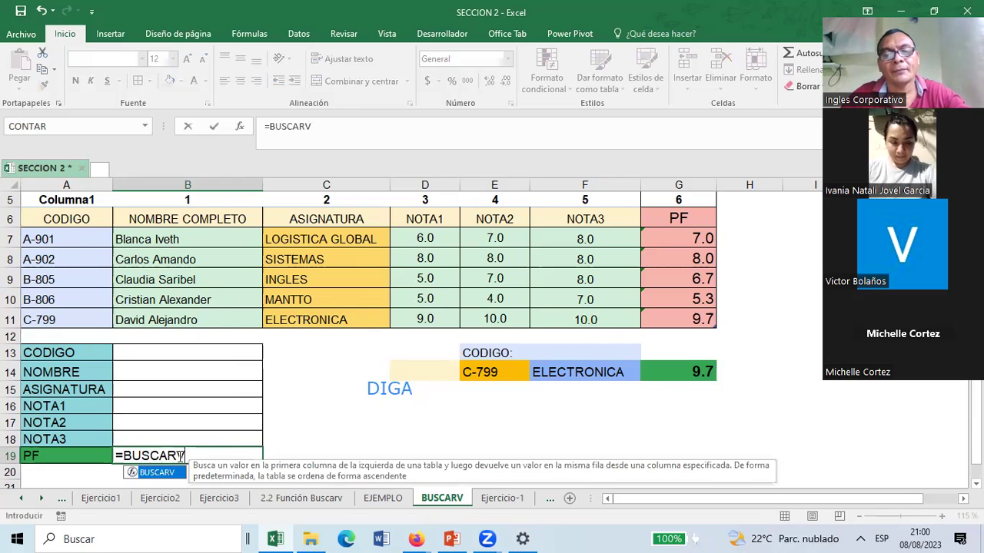
type("(")
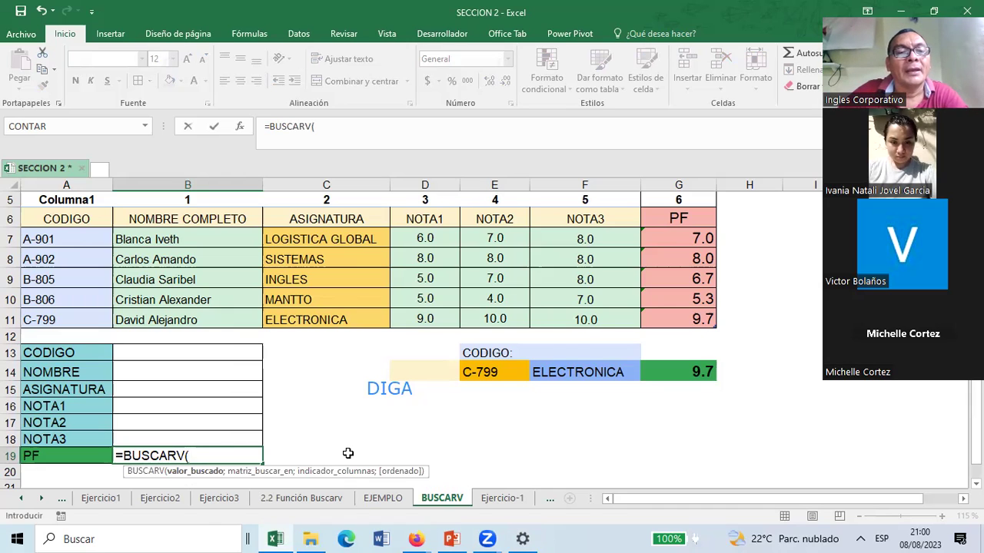
left_click(147, 352)
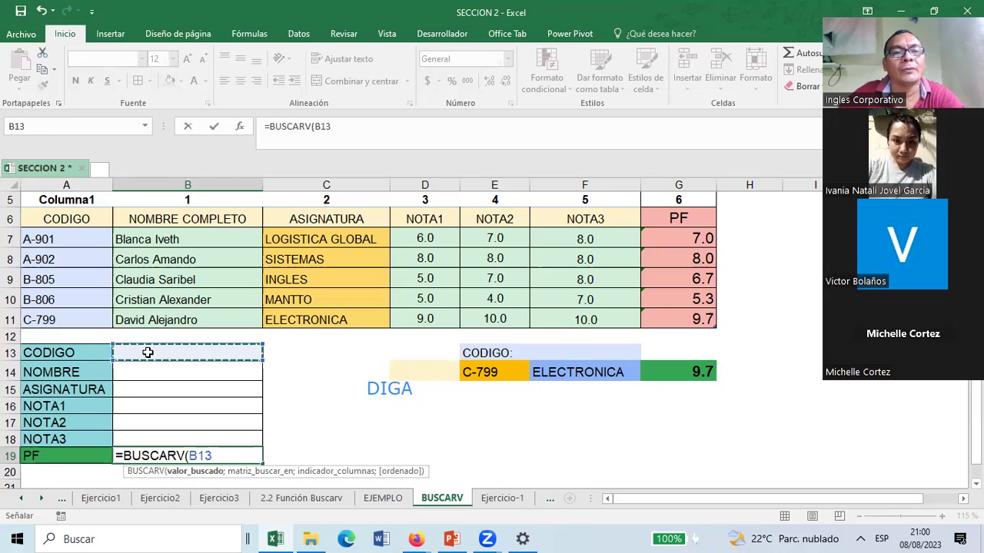
type(";")
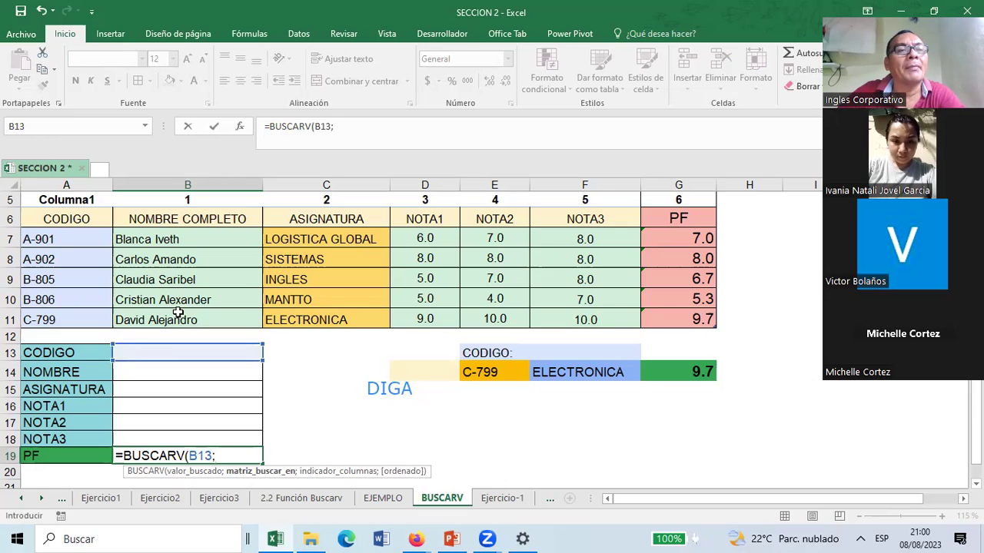
mouse_move(69, 239)
left_mouse_down()
mouse_move(622, 297)
mouse_move(696, 315)
left_mouse_up()
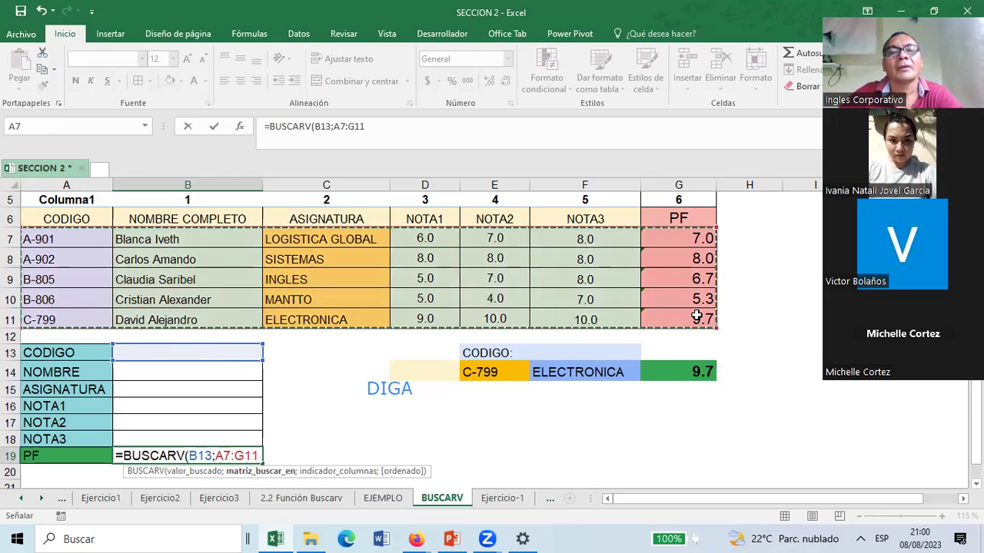
type(";")
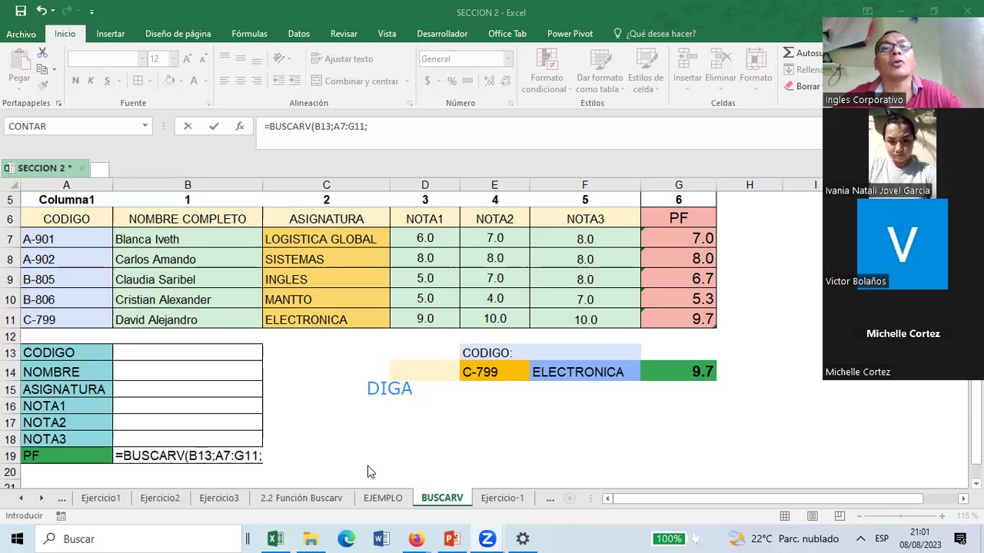
left_click(408, 129)
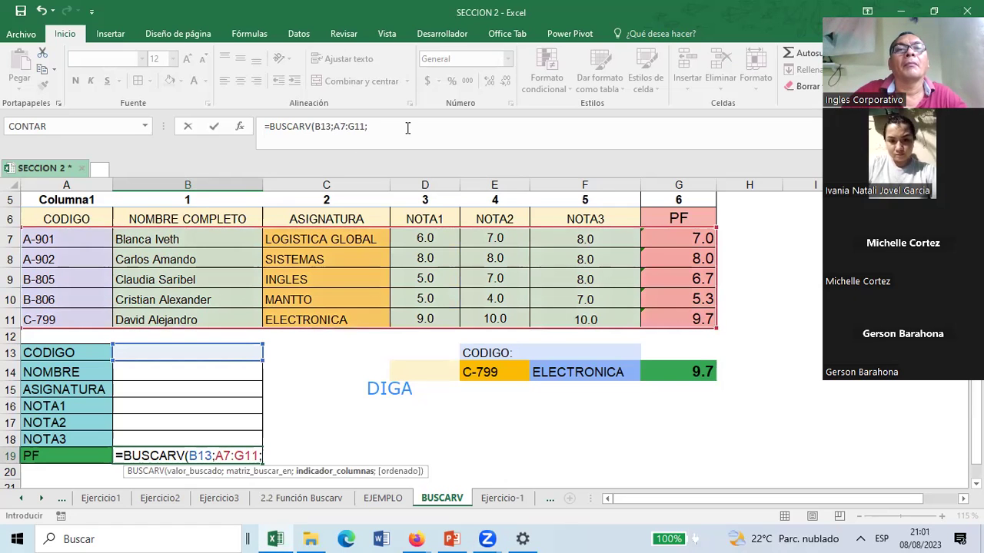
left_click(408, 129)
type("7")
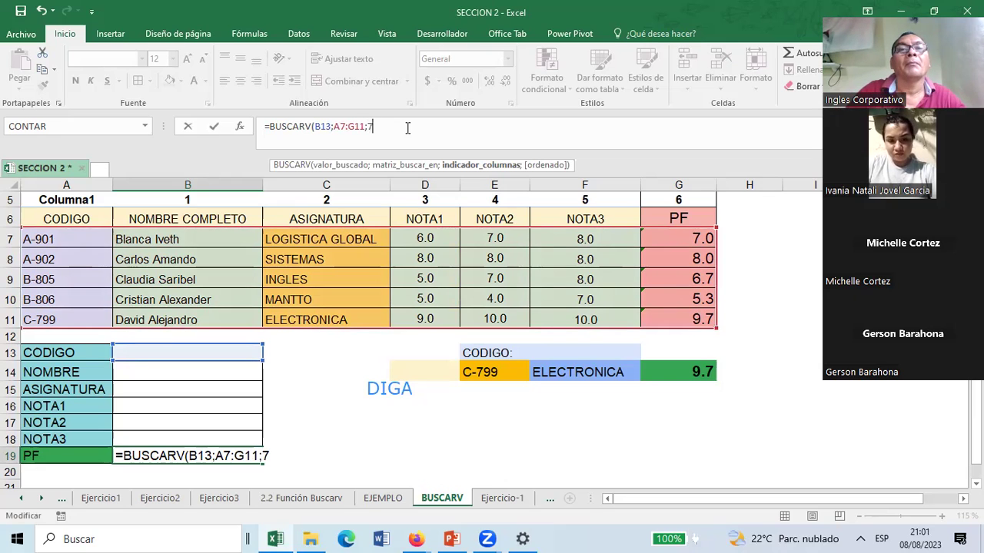
type(";F")
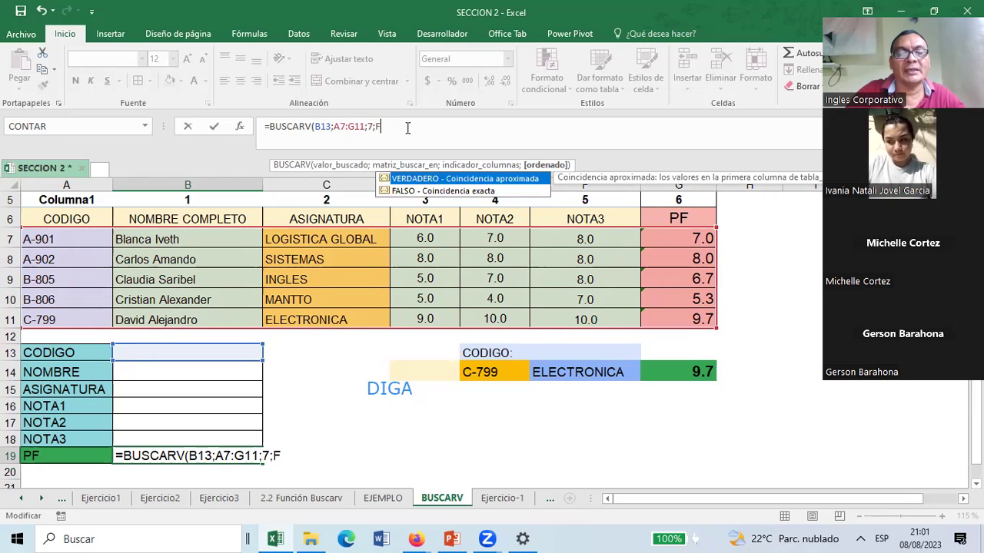
type("ALSO)")
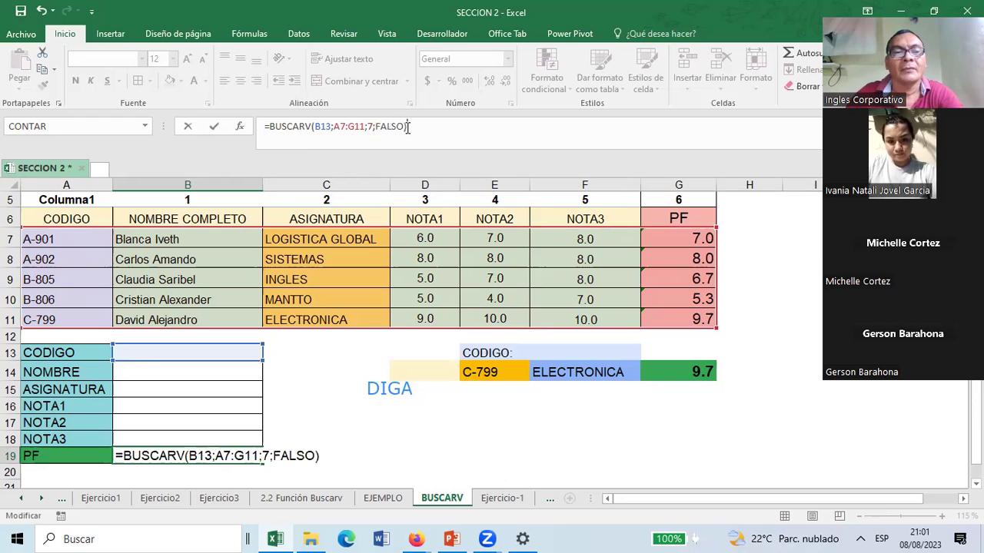
key("Return")
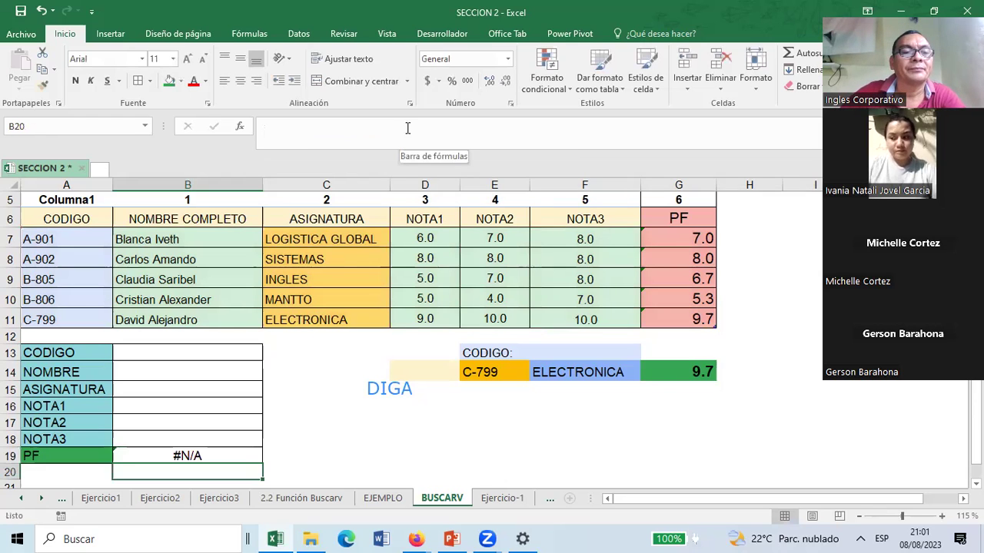
Fill-copy the B19 formula up into B18, then clear B18.
left_click(201, 456)
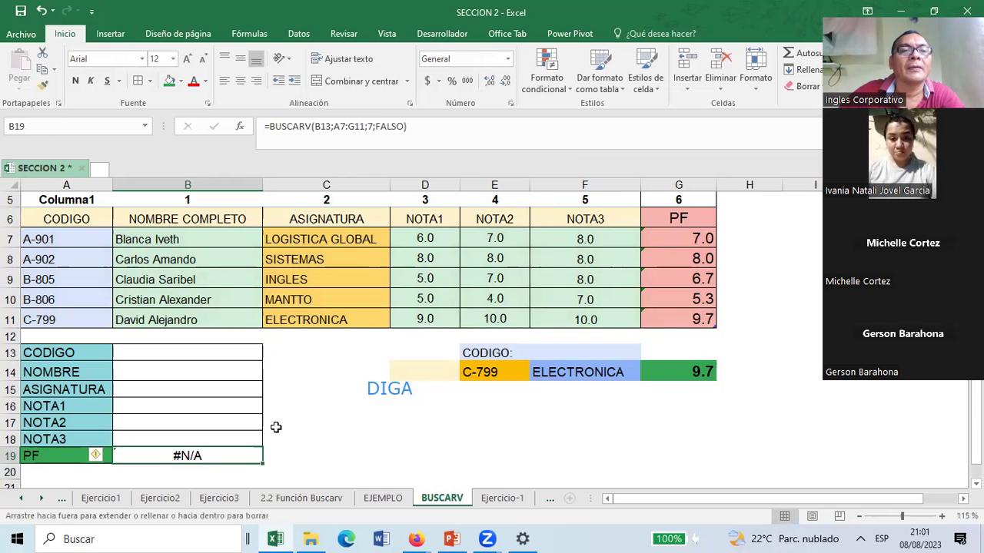
left_click_drag(276, 427, 276, 427)
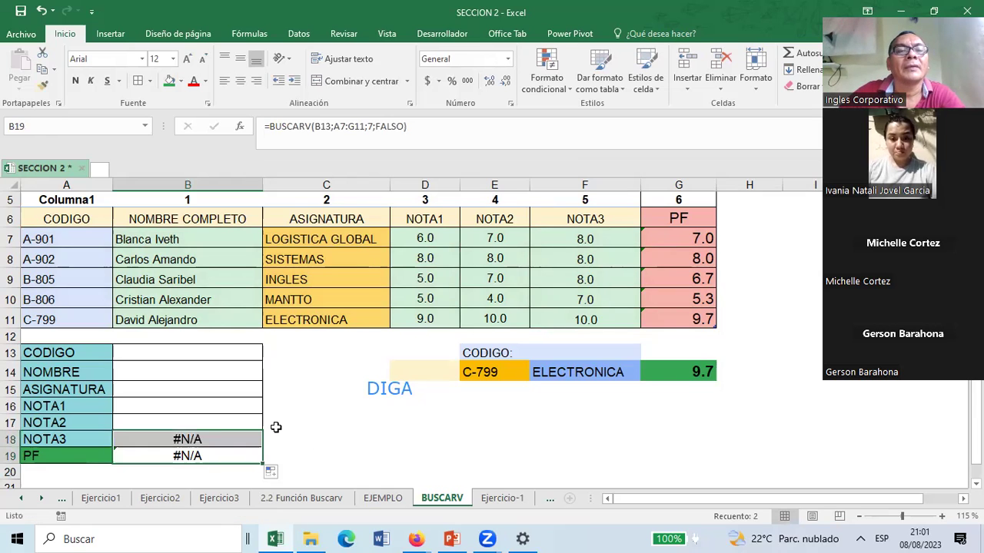
left_click(209, 436)
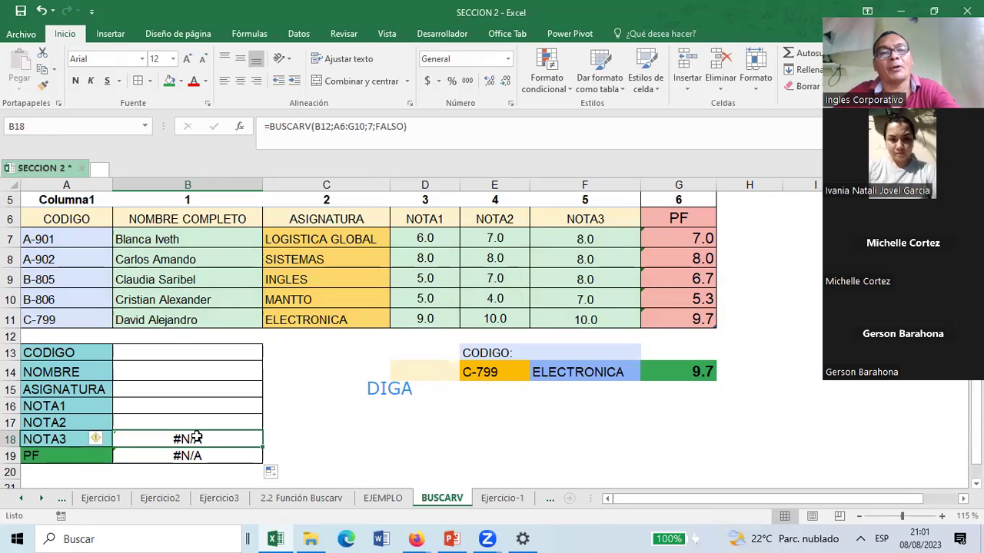
key("Delete")
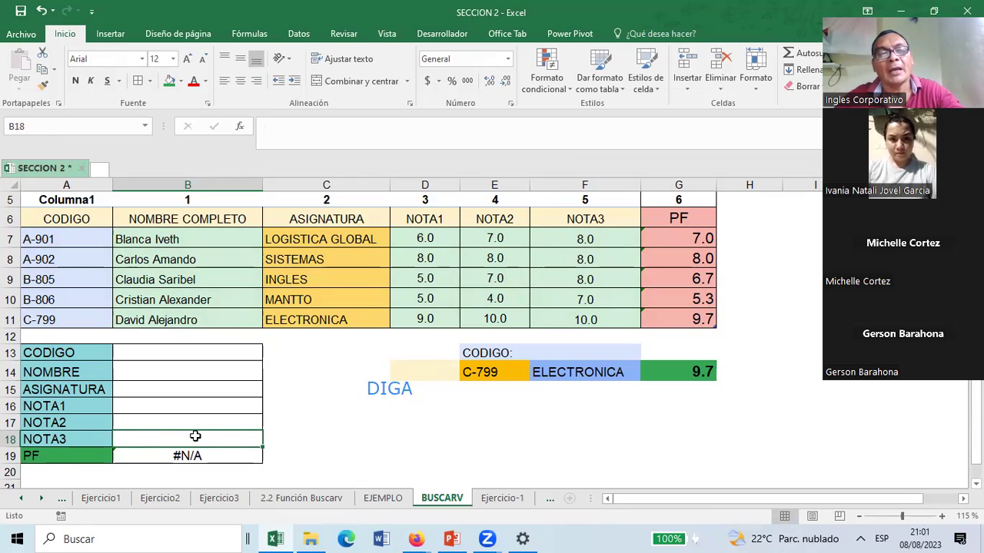
Enter =BUSCARV(B13;A7:G11;6;FALSO) in B18 to look up NOTA3.
type("=BUS")
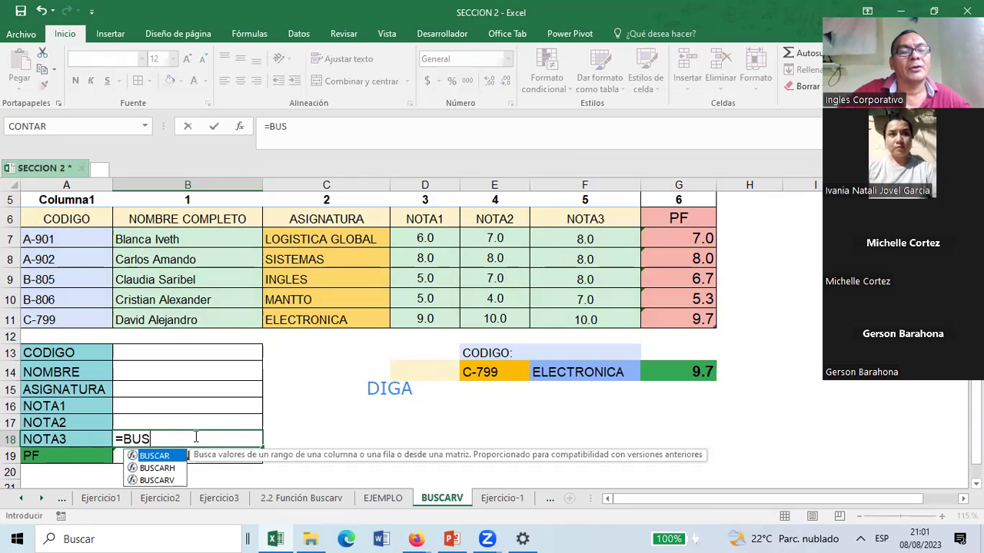
type("CAR")
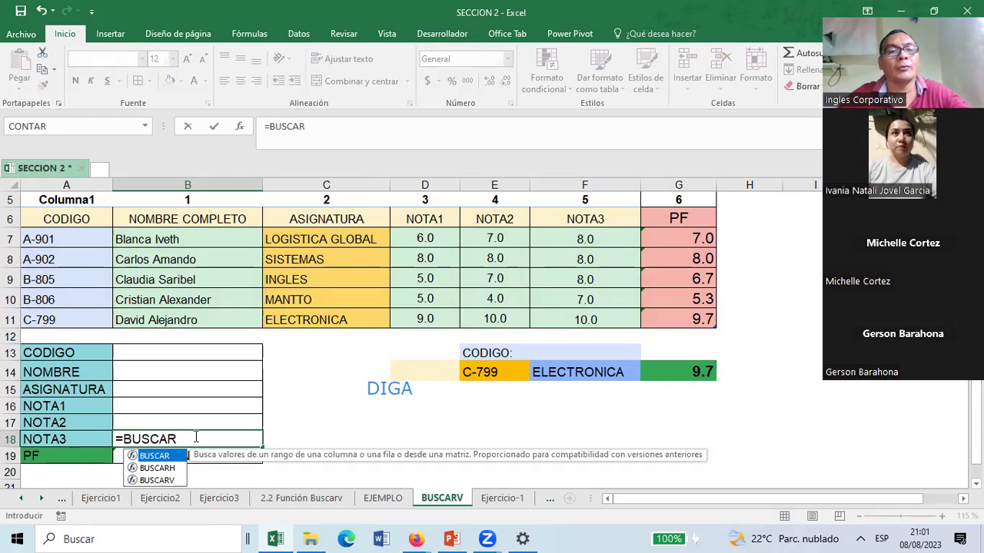
type("V(")
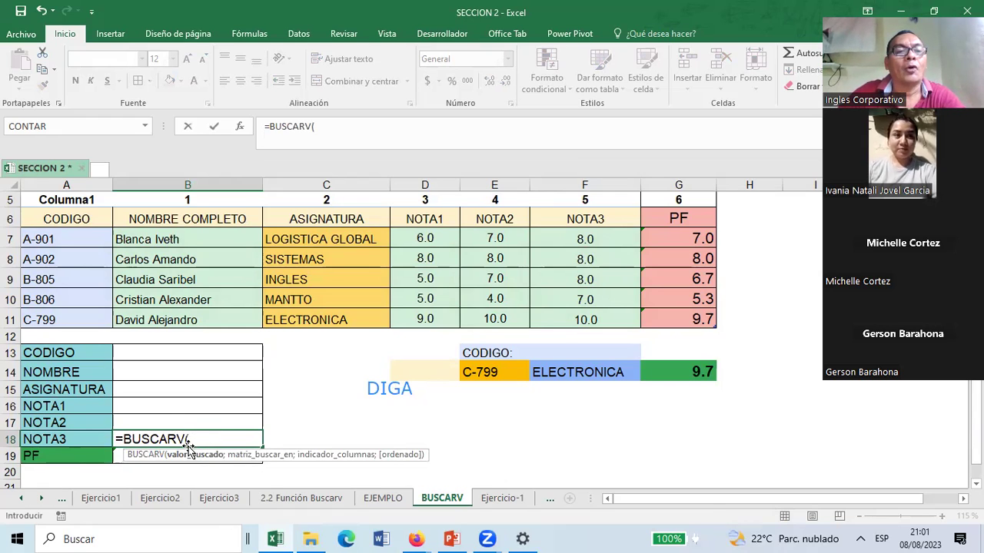
left_click(155, 352)
type(";")
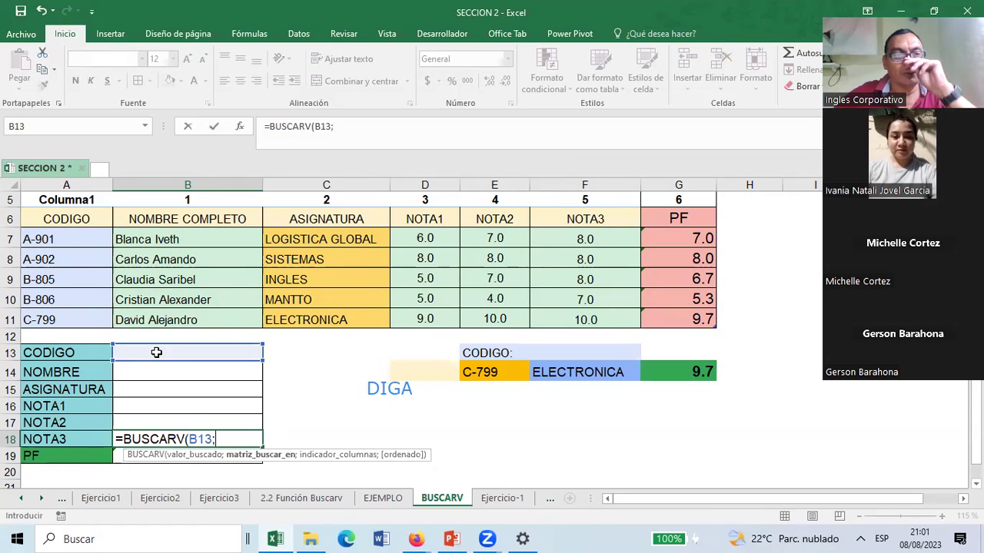
left_click_drag(47, 245, 690, 317)
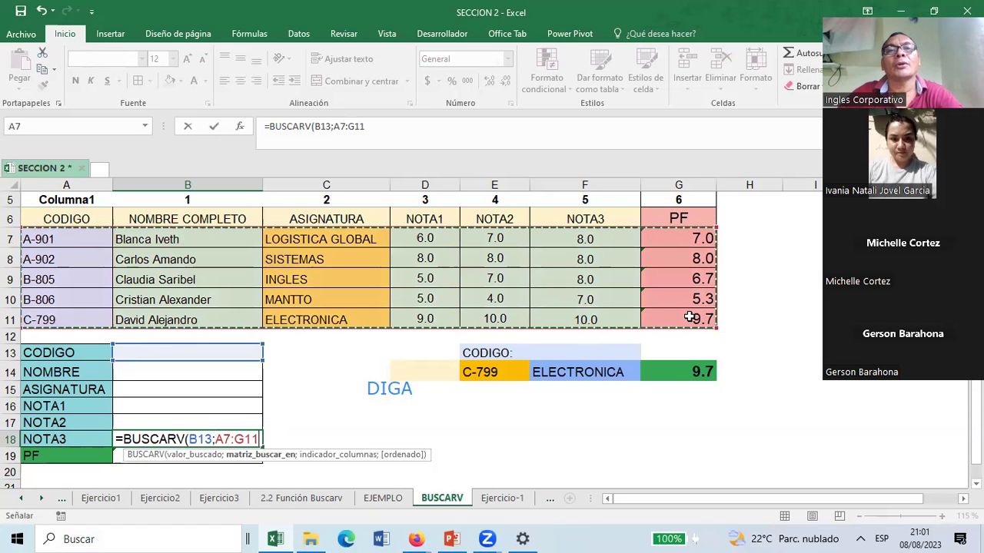
left_click(385, 128)
type(";")
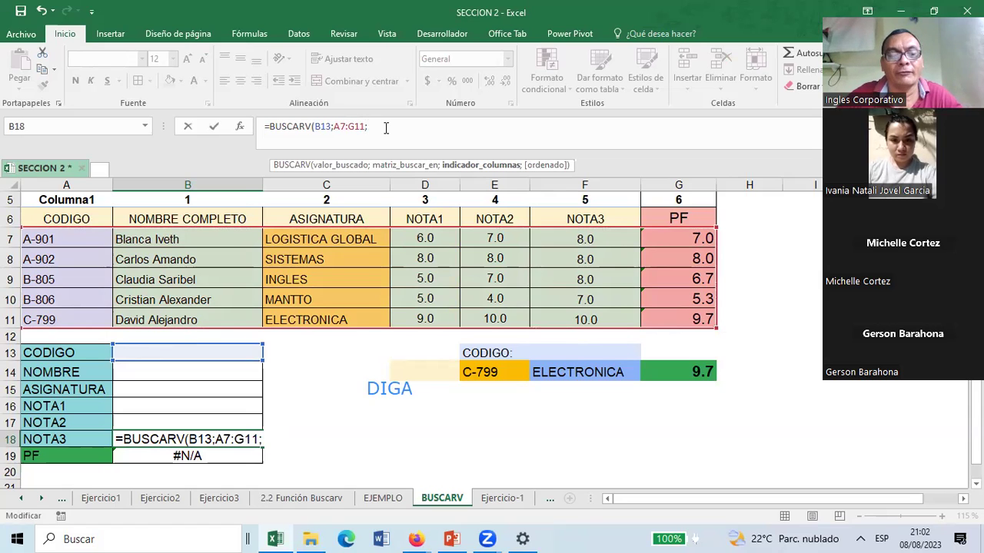
type("6")
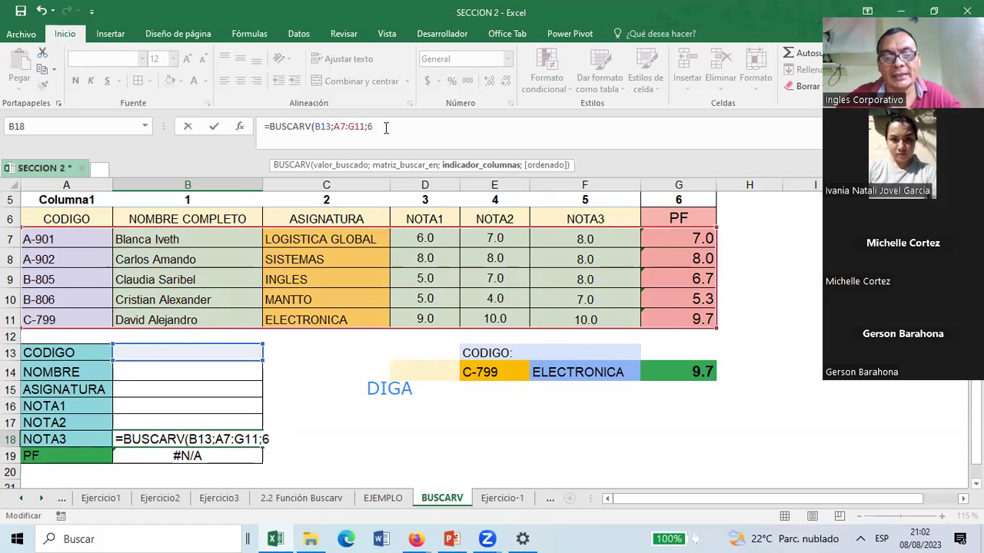
type(";FALSO")
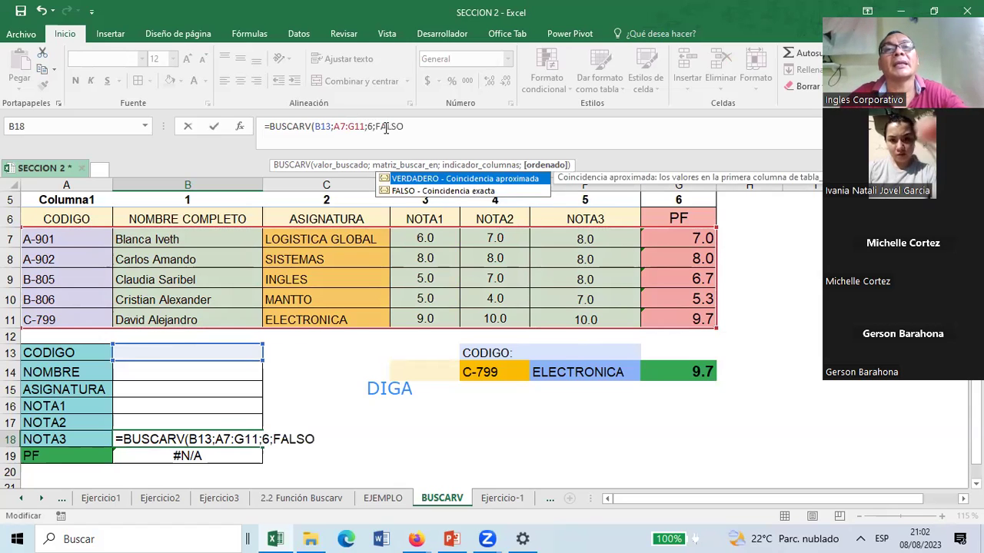
type(")")
key("Return")
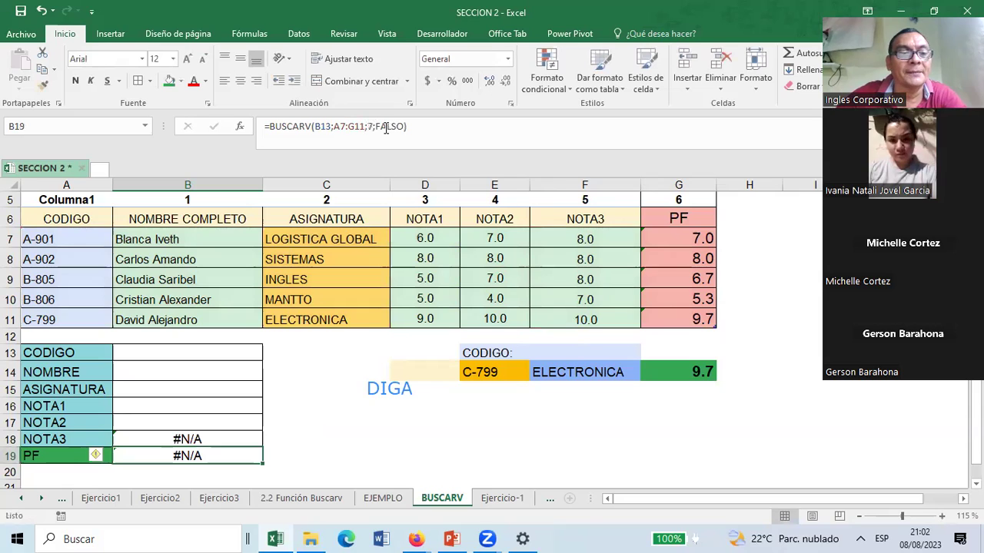
left_click(187, 419)
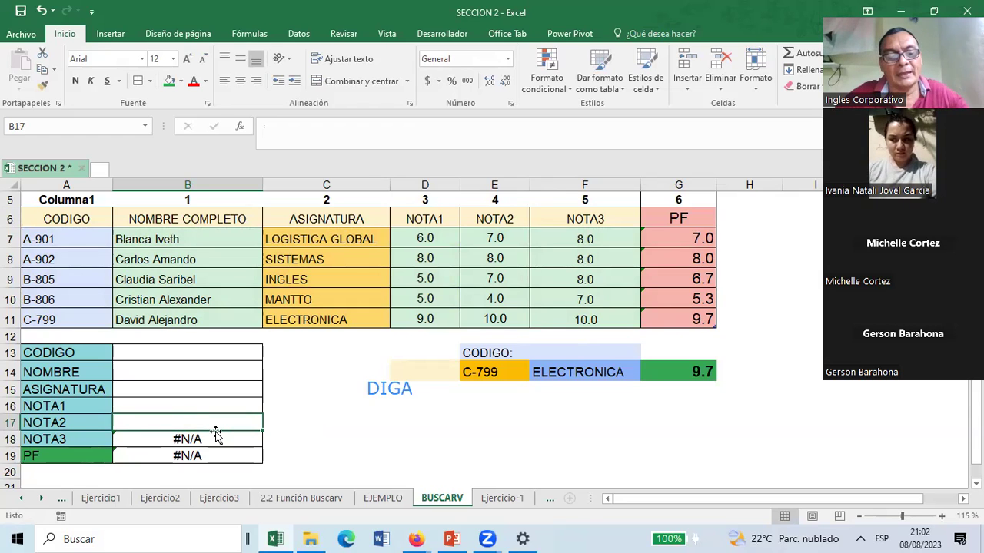
Enter =BUSCARV(B13;A7:G11;5;FALSO) in B17 to look up NOTA2.
type("=BUSACR")
key("BackSpace")
key("BackSpace")
key("BackSpace")
type("CARV(")
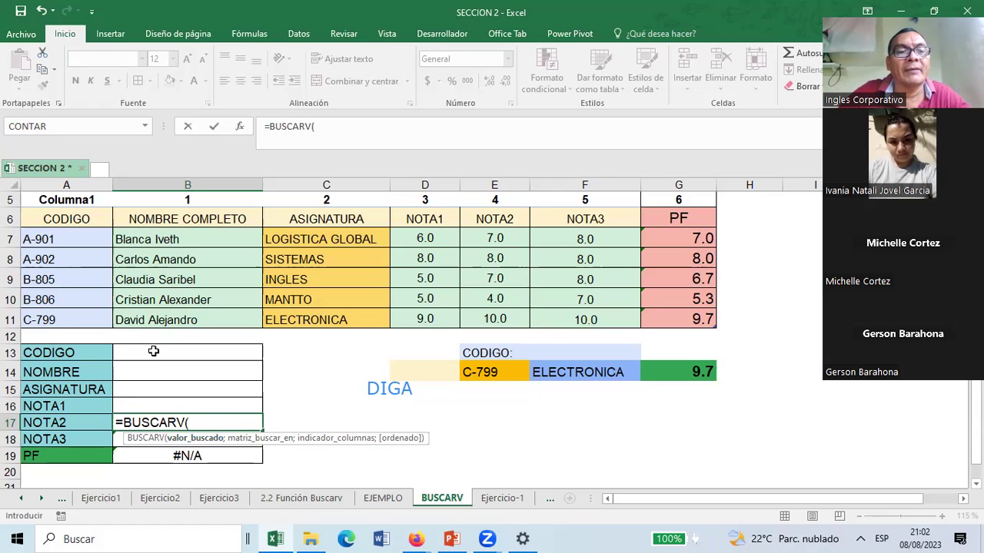
left_click(154, 351)
type(";")
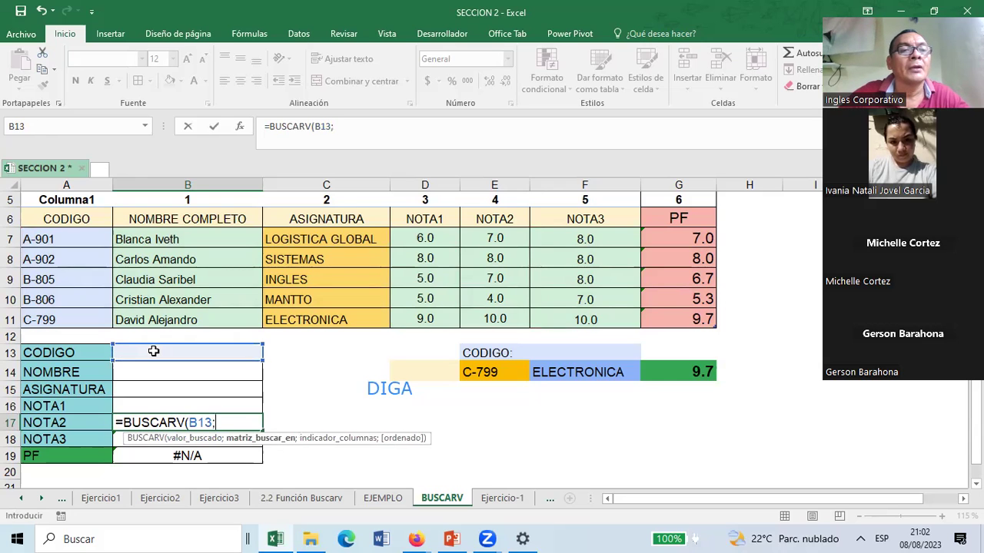
left_click_drag(75, 241, 671, 317)
type(";5;")
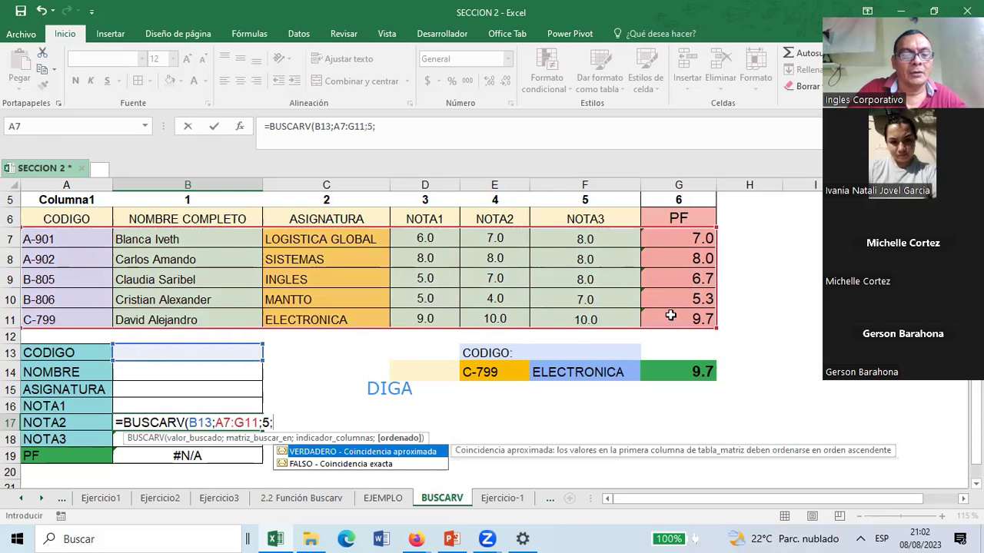
type("FALSO")
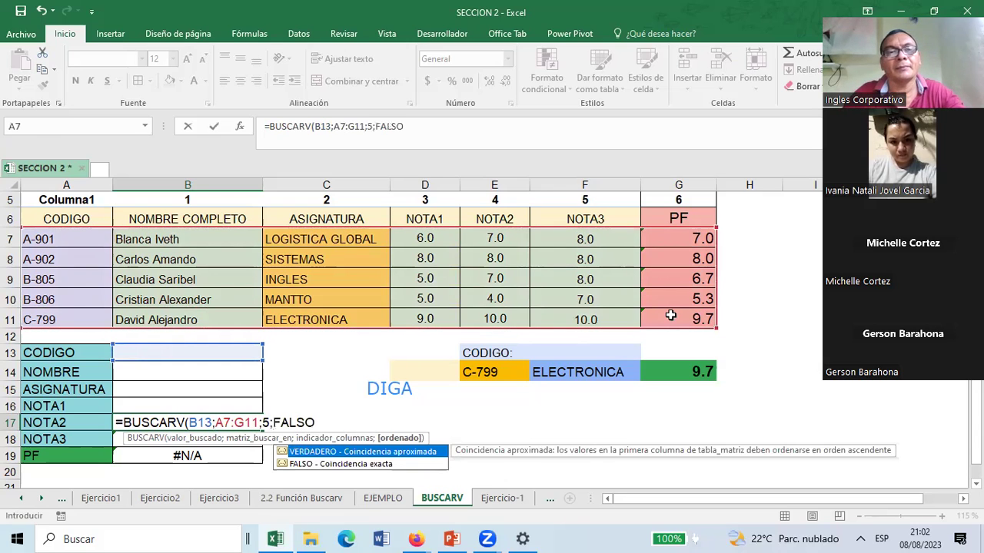
key("Return")
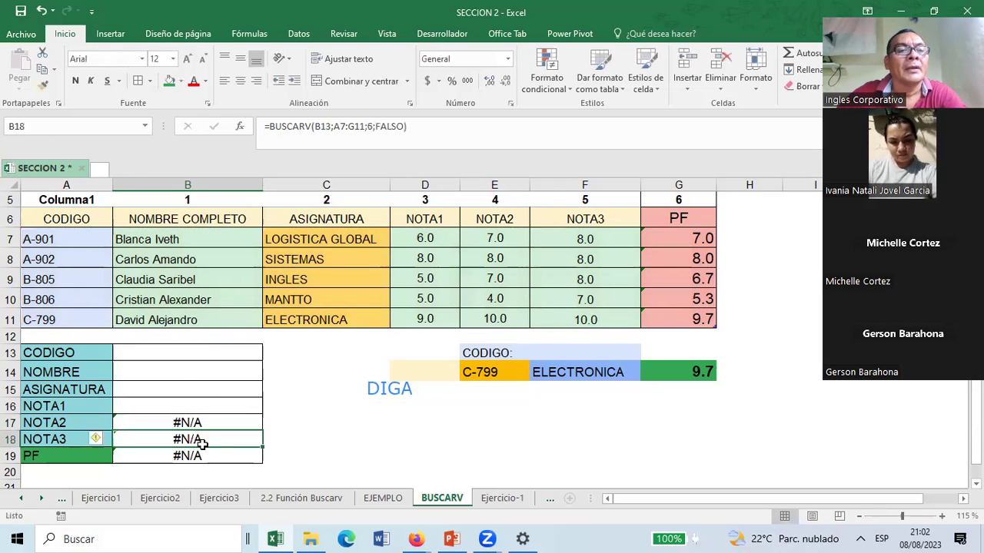
left_click(167, 349)
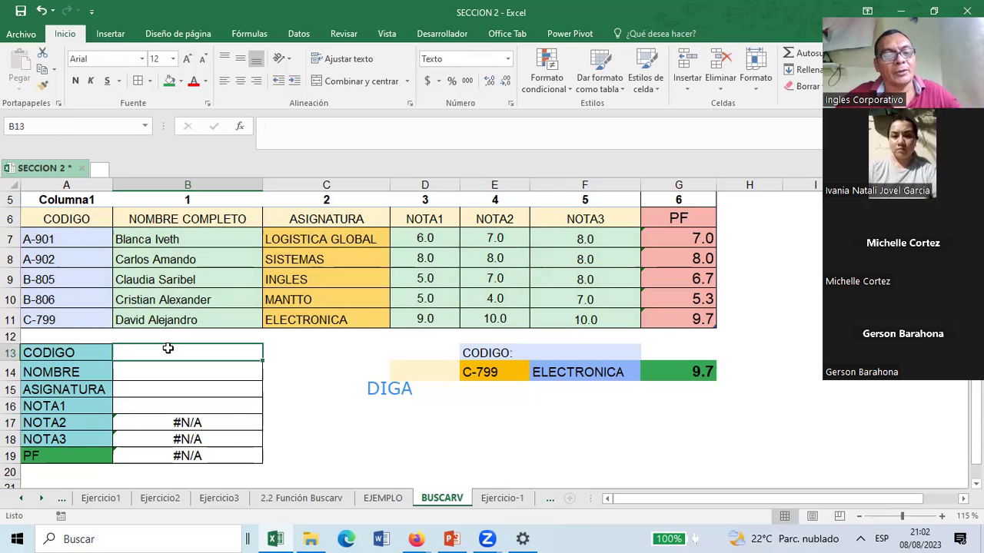
Enter code A-902 in the CODIGO cell B13.
type("A-")
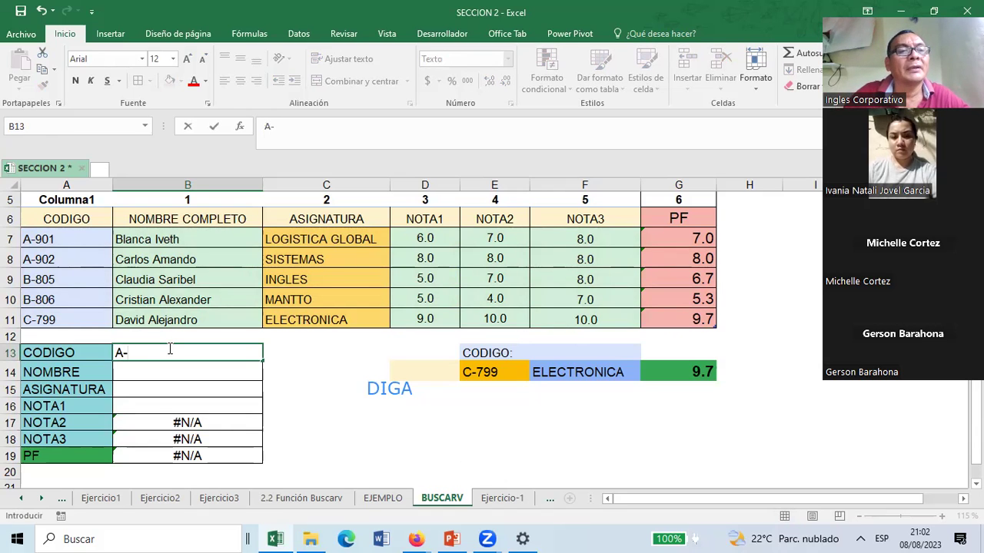
type("90")
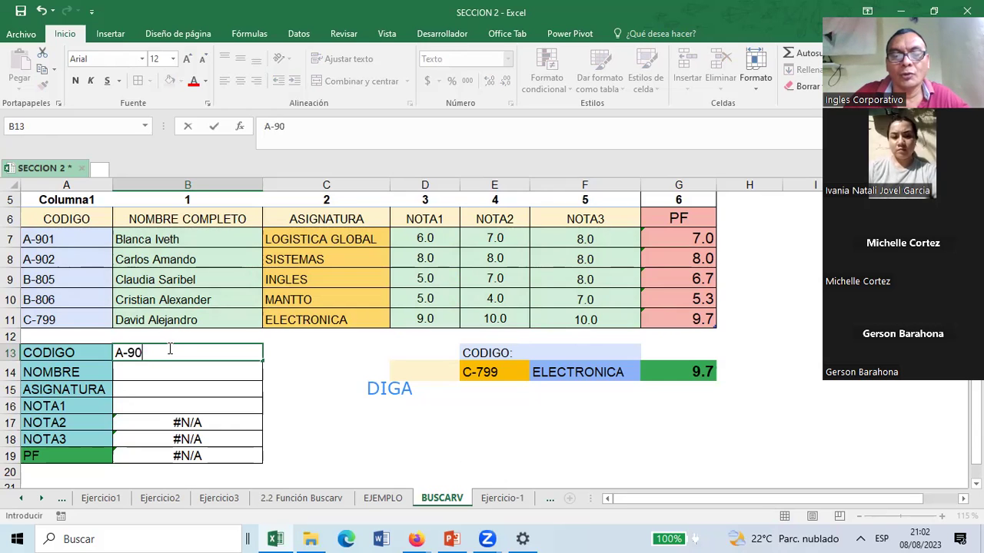
type("2")
key("Return")
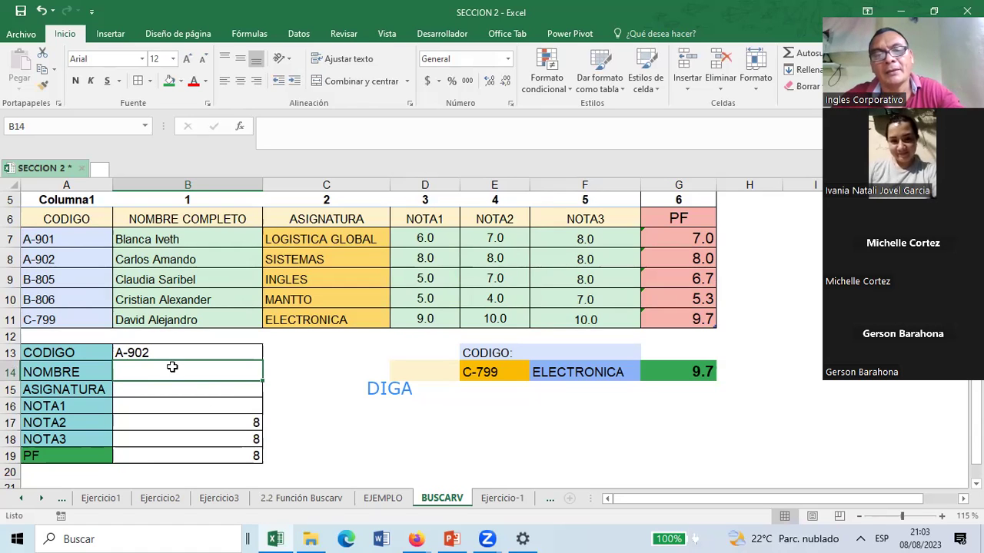
Enter =BUSCARV(B13;A7:G11;2;FALSO) in B14 to return the student's name.
type("=")
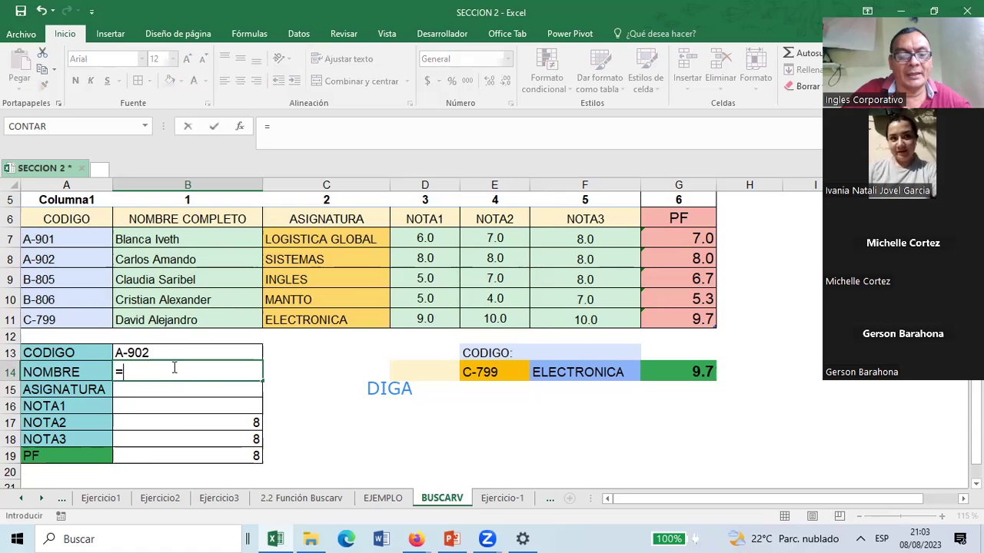
type("BUSCAR")
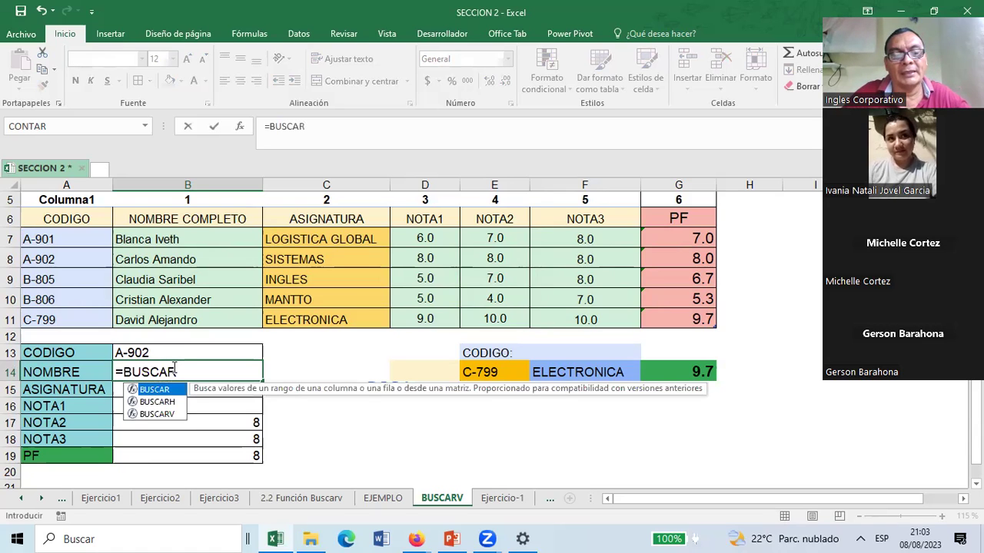
type("V(")
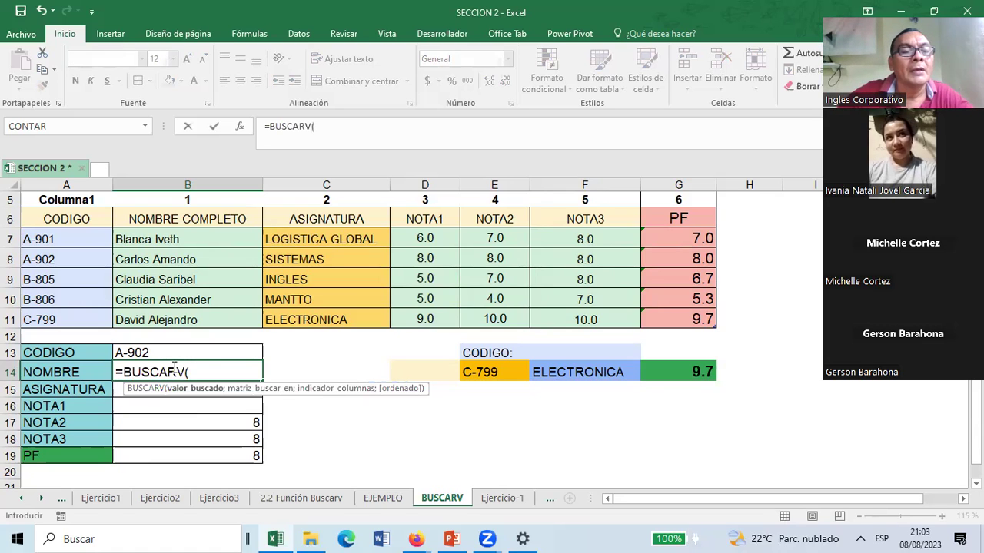
left_click(169, 354)
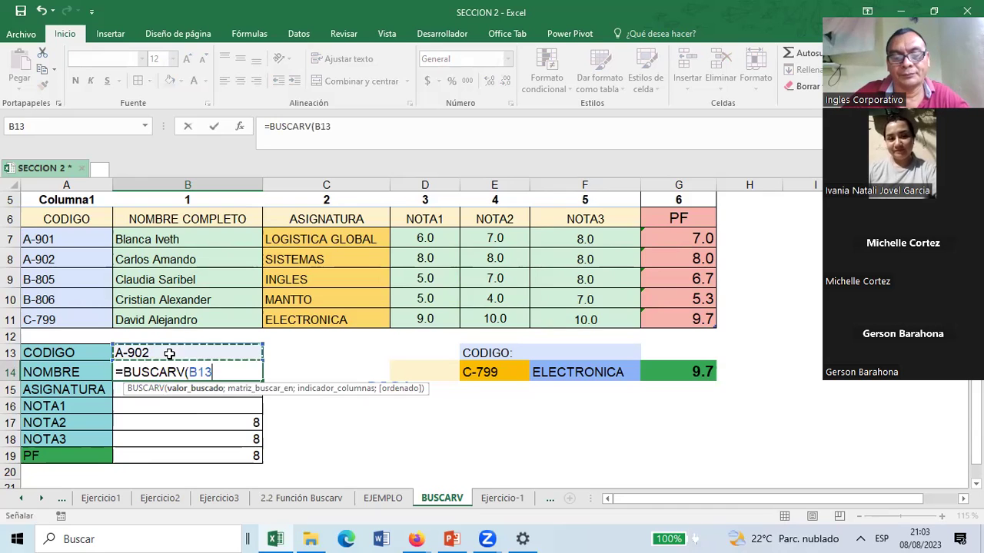
type(";")
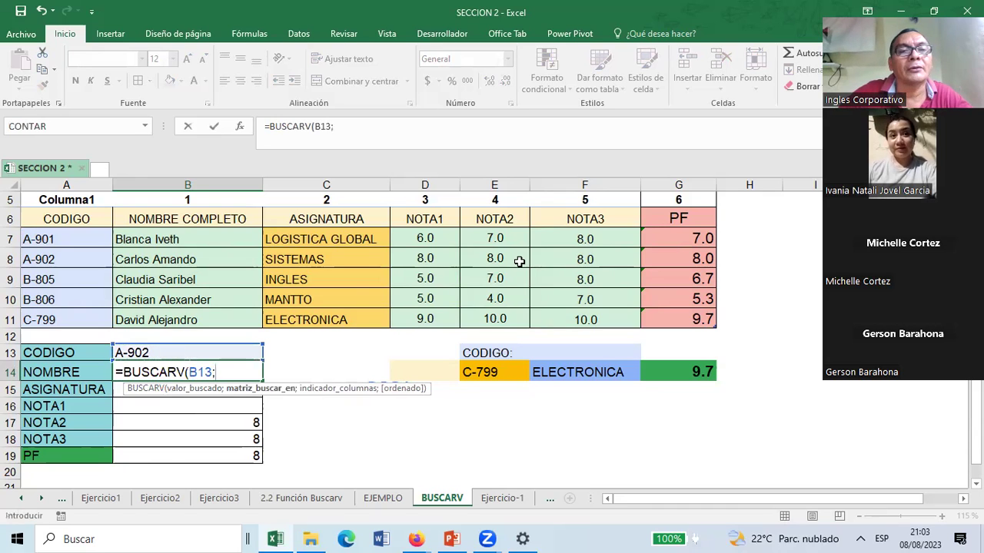
left_click_drag(34, 239, 669, 314)
type(";")
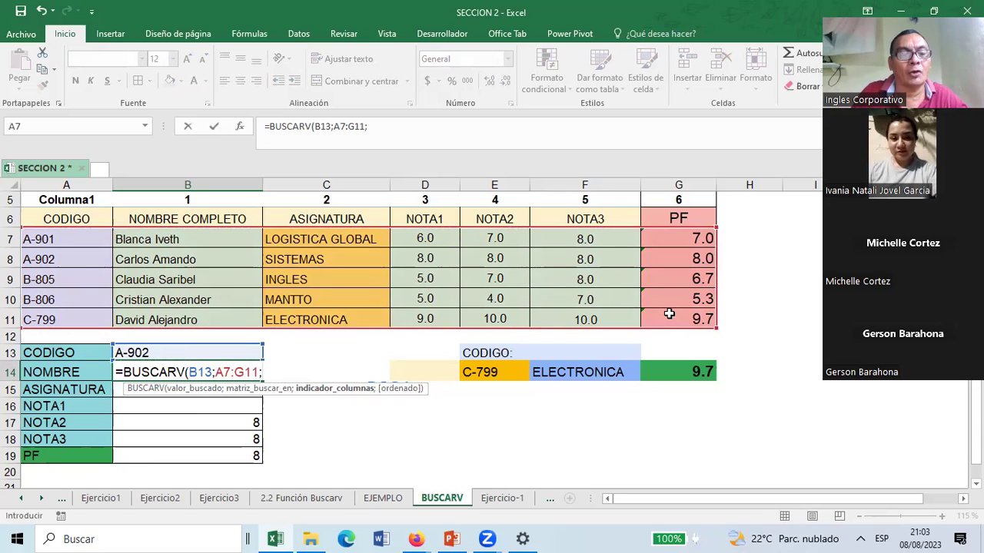
type("2")
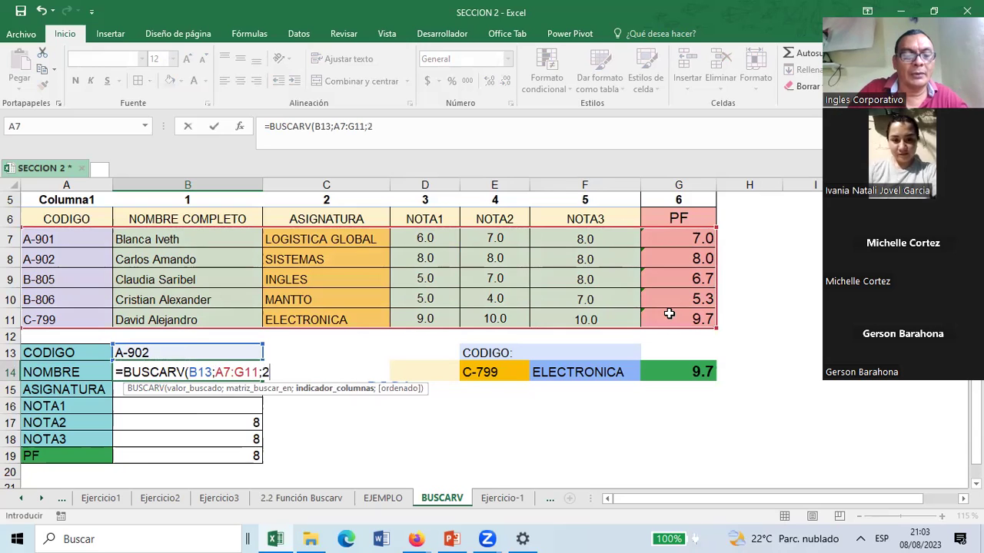
type(";FA")
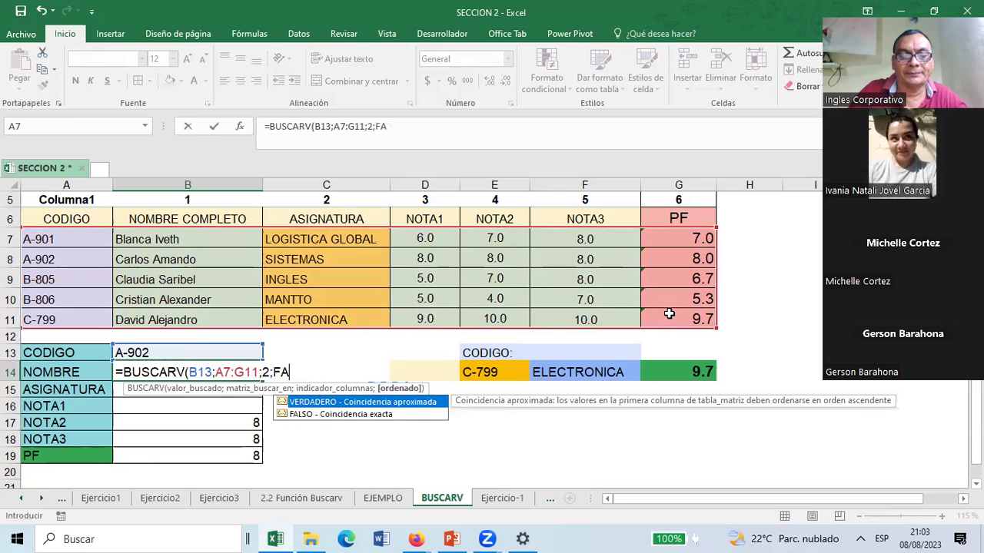
type("LSO")
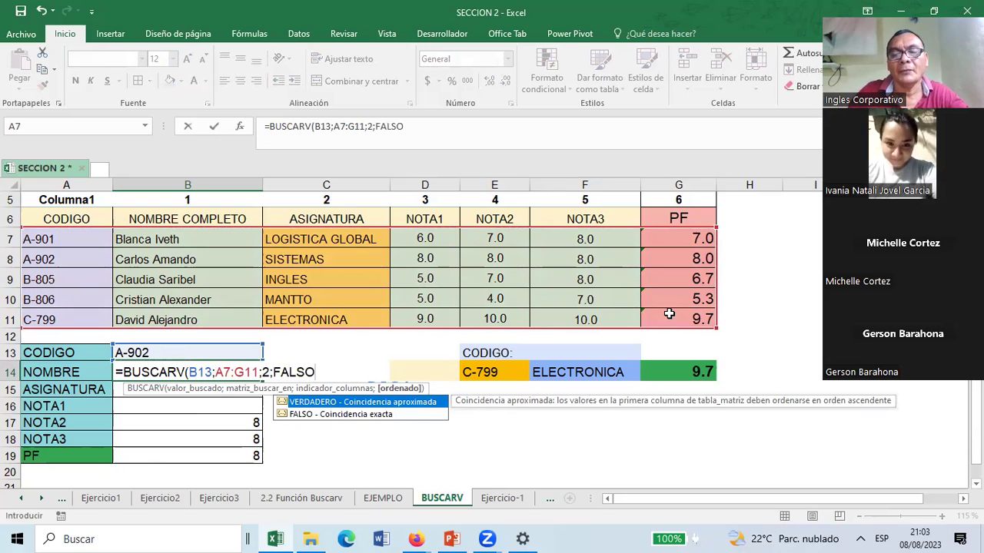
key("Return")
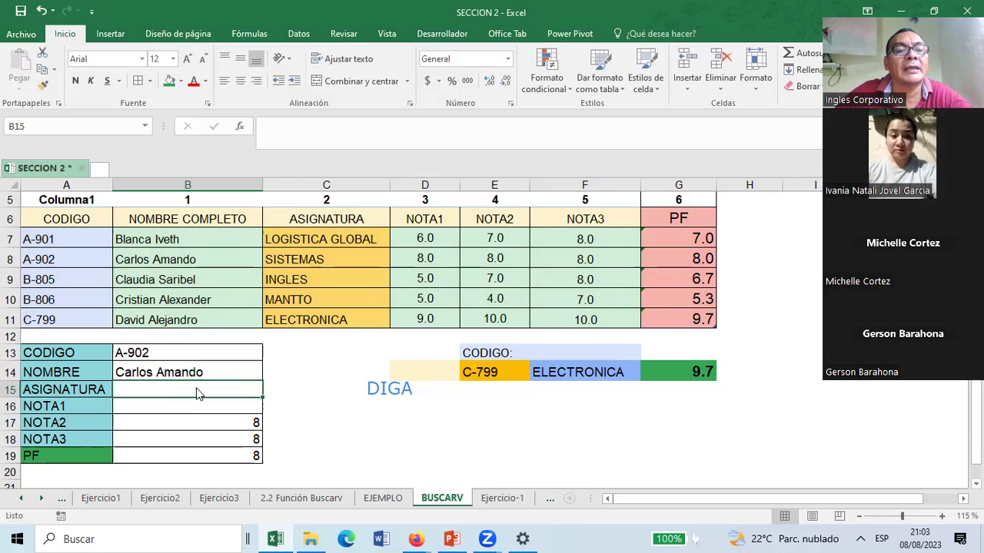
right_click(179, 394)
Enter =BUSCARV(B13;A7:G11;3;FALSO) in B15 to return ASIGNATURA SISTEMAS.
key("Escape")
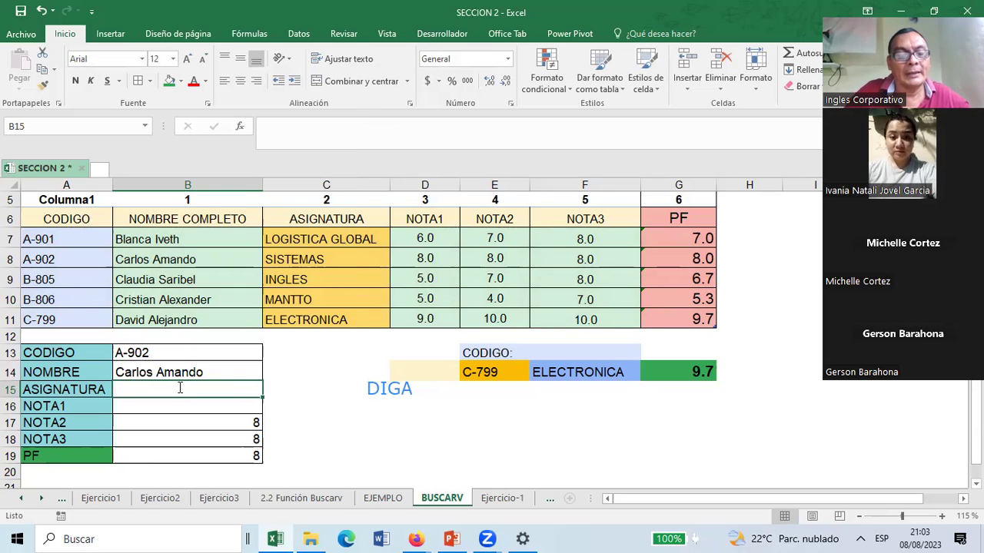
type("=BUSCA")
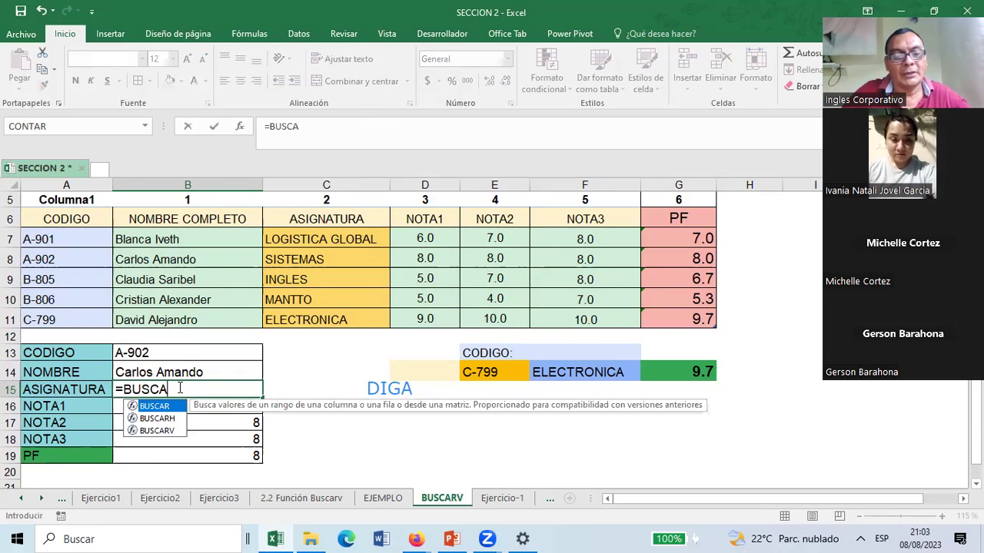
type("RV(")
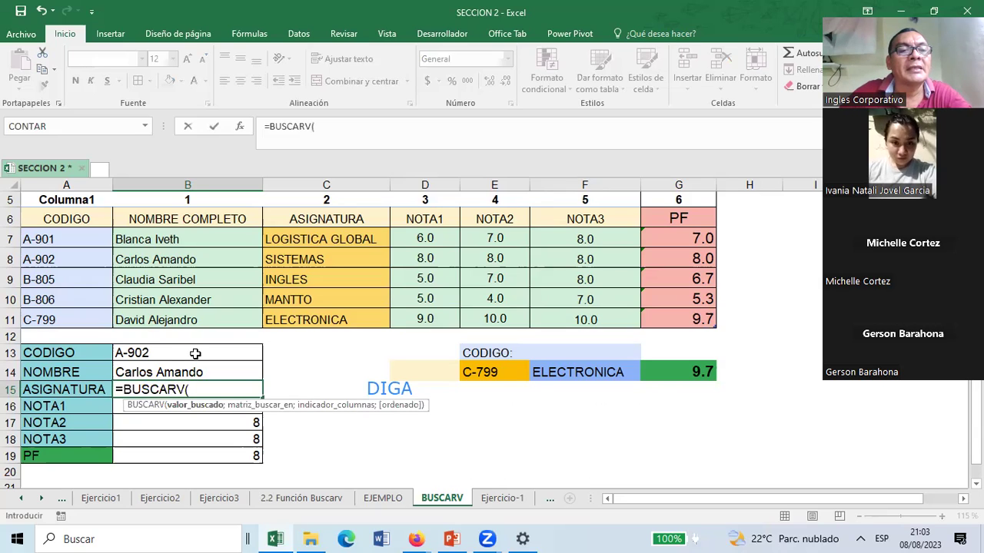
left_click(176, 354)
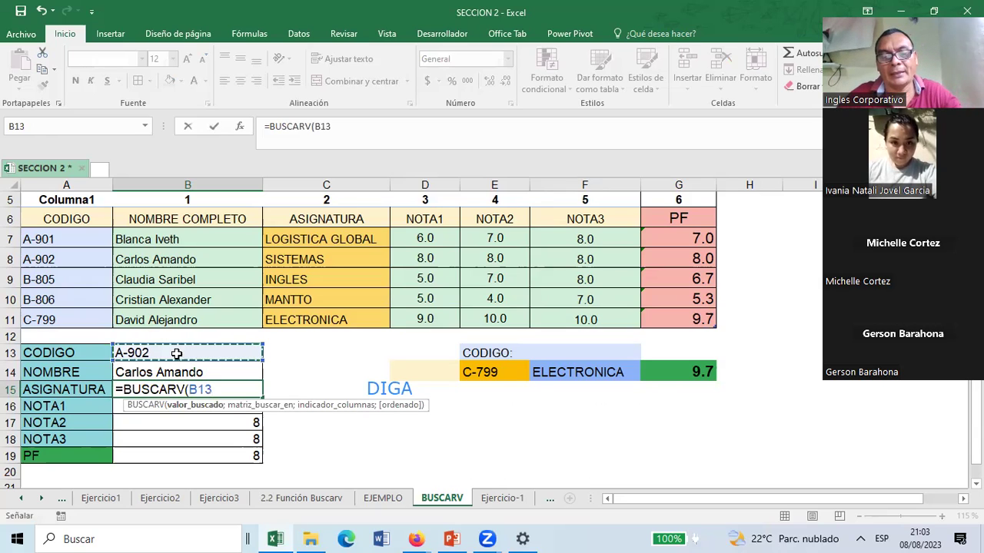
type(";")
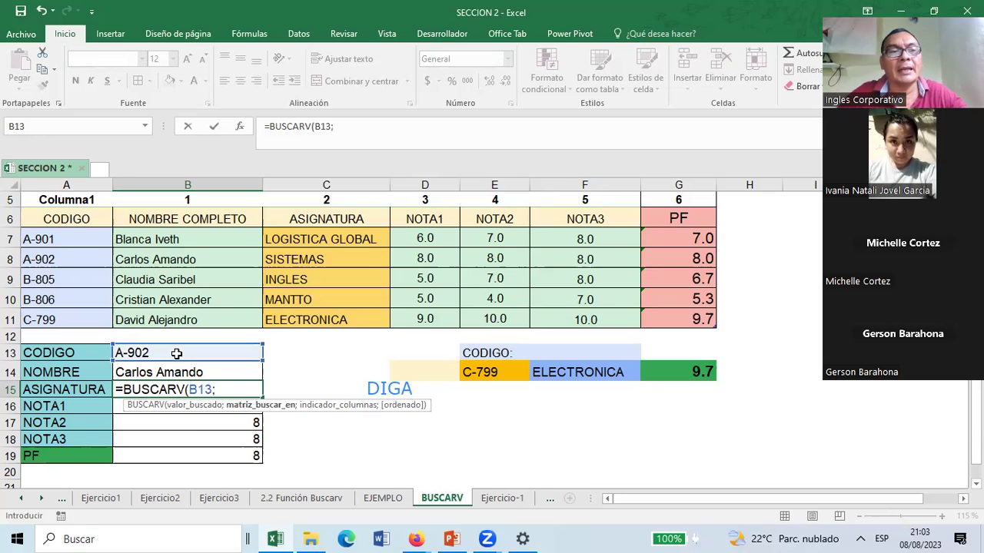
left_click_drag(58, 244, 684, 314)
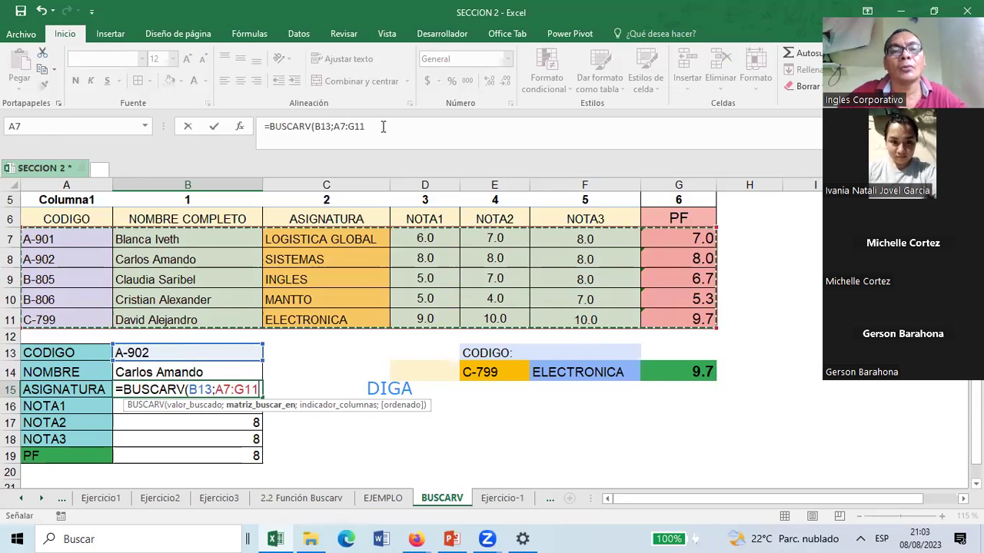
type(";3;FALSO")
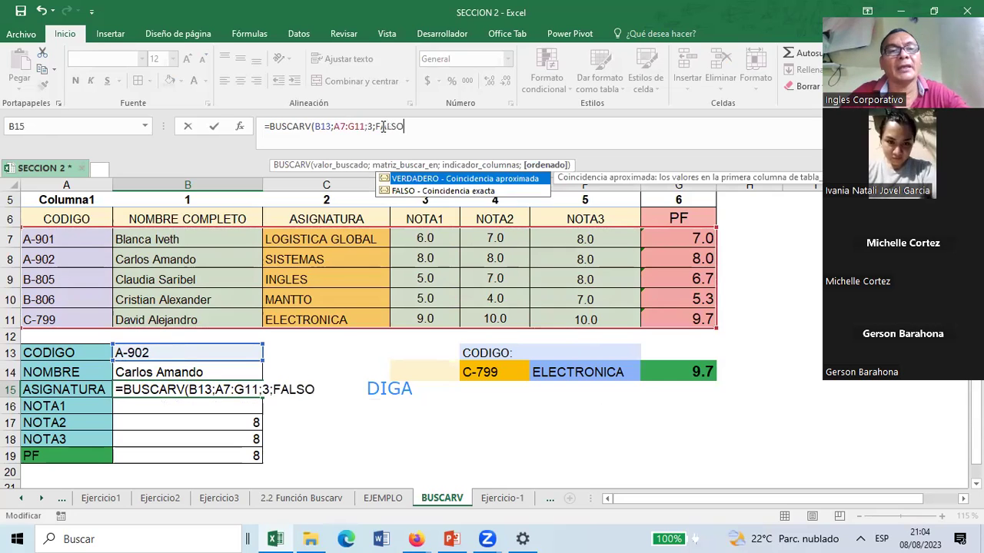
key("Return")
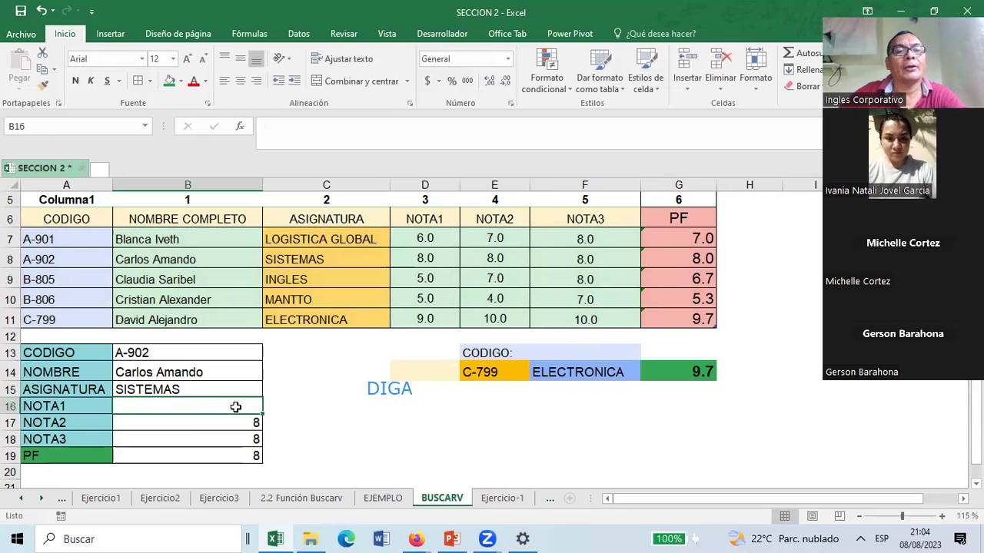
Enter =BUSCARV(B13;A7:G11;4;FALSO) in B16 so NOTA1 shows 8.
type("=")
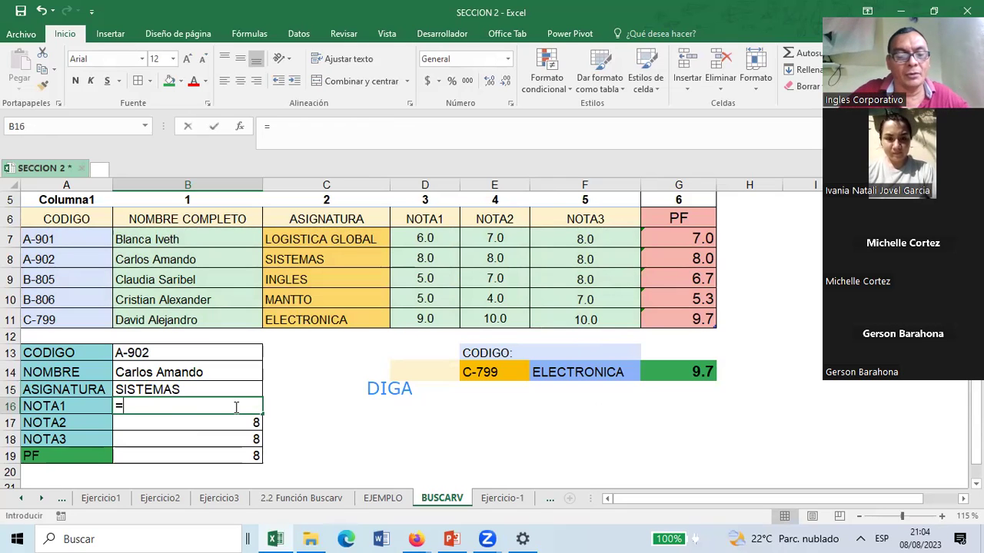
type("BUSCAR")
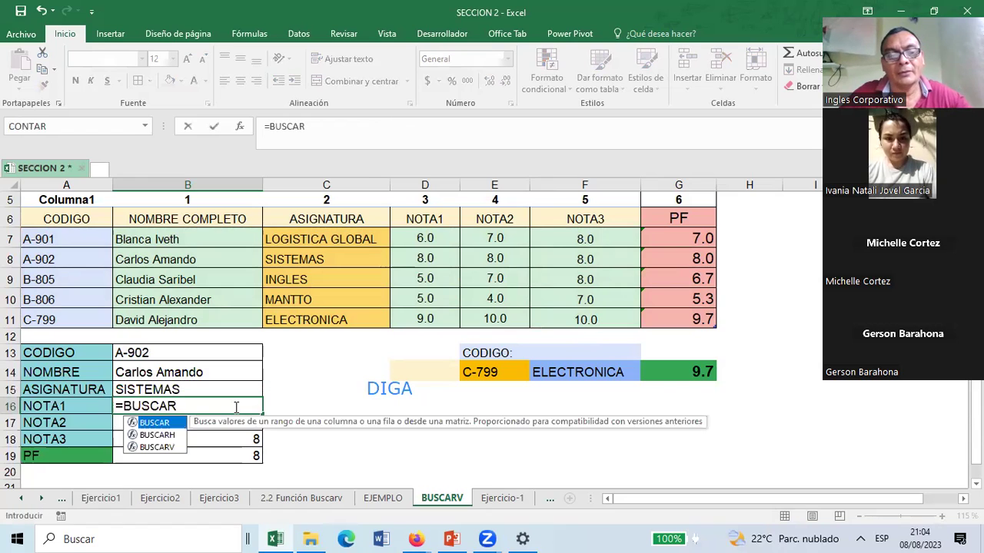
type("V(")
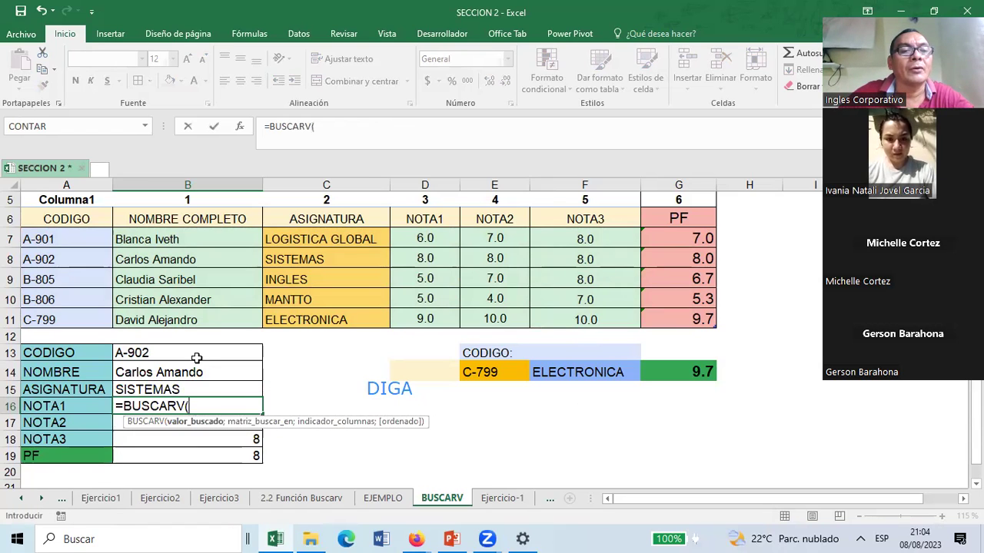
left_click(195, 358)
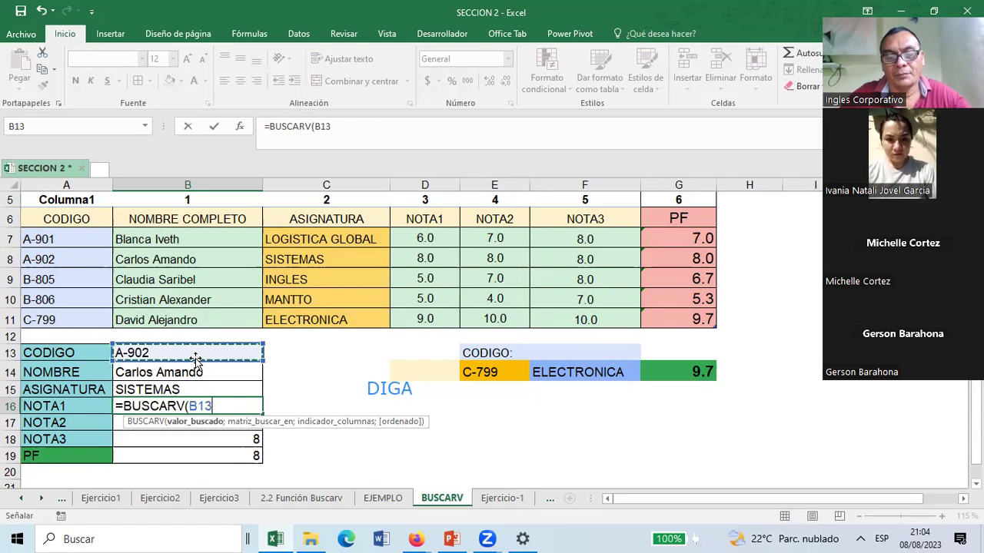
type(";")
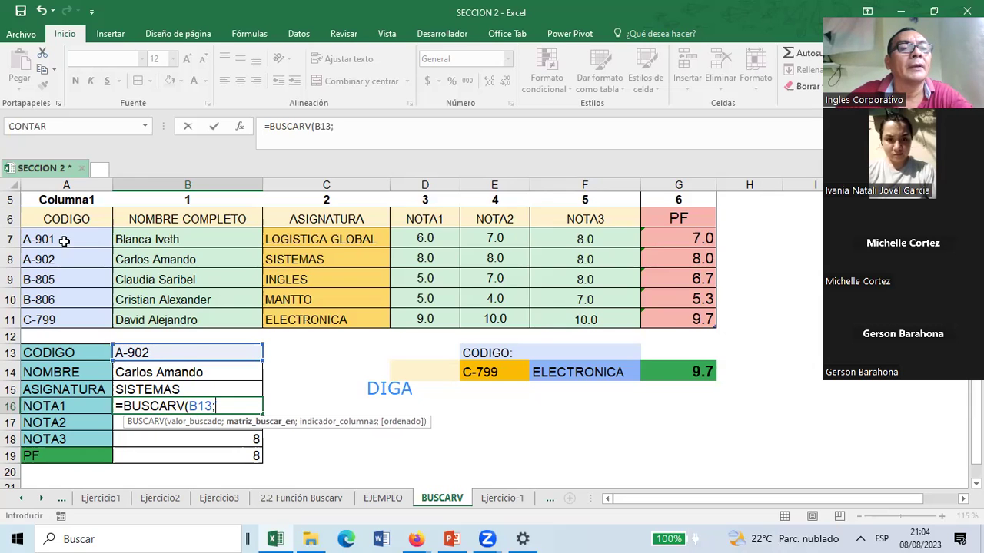
left_click(100, 242)
left_click(653, 321, "shift")
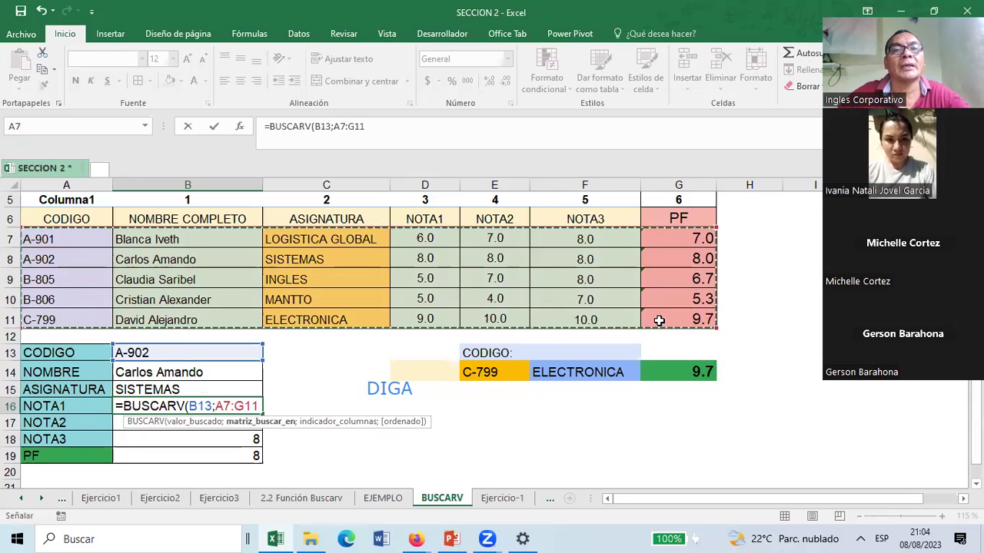
type(";")
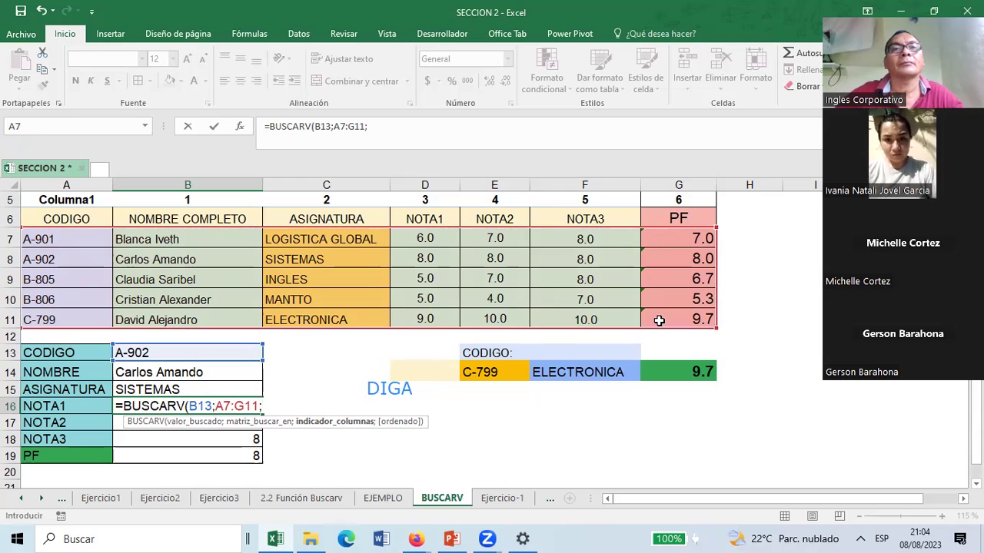
left_click(398, 128)
type("4")
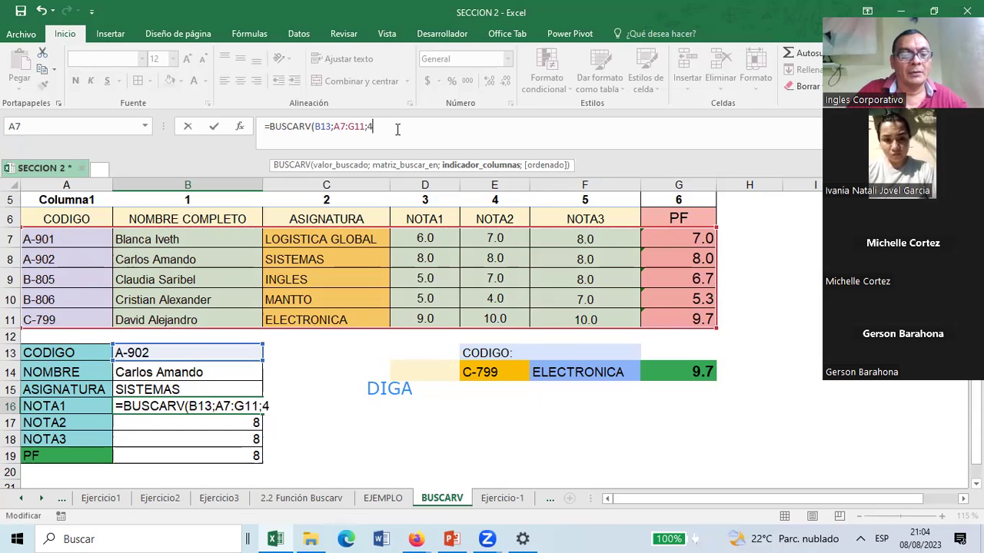
type(";FALSO")
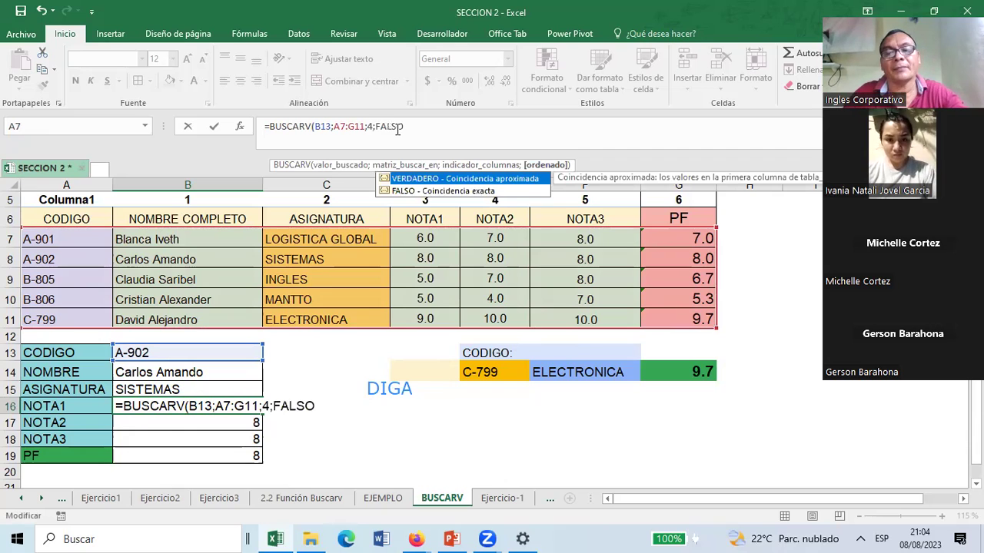
type(")")
key("Return")
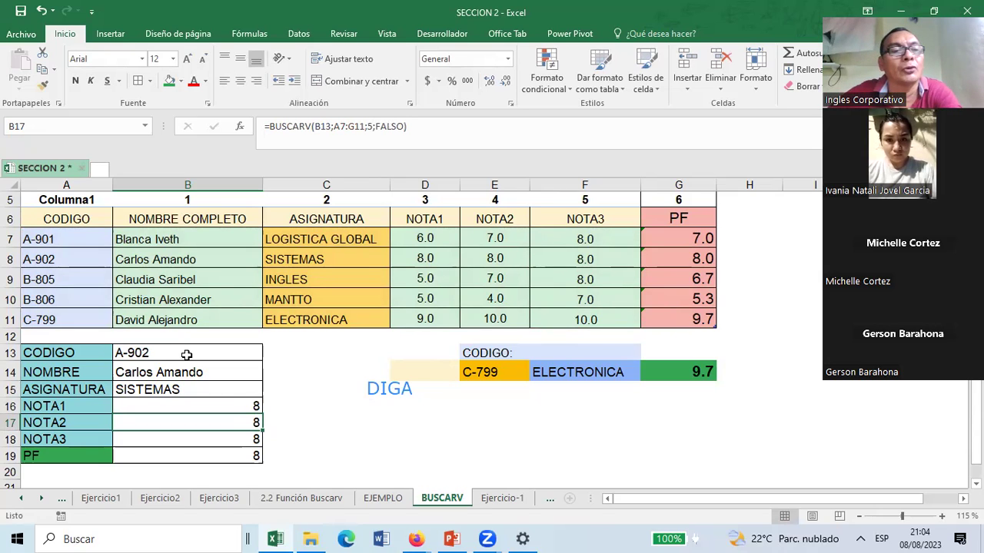
left_click(170, 259)
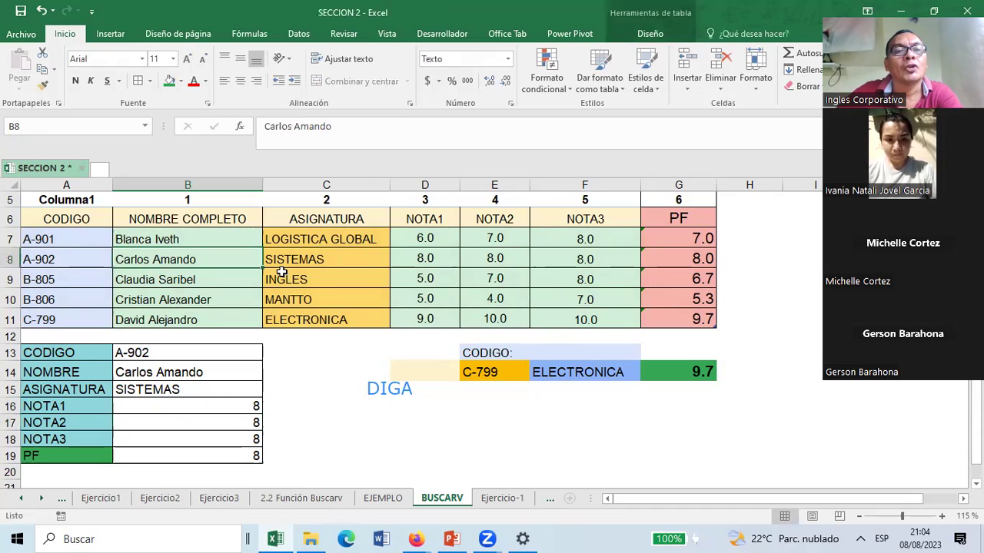
left_click(197, 386)
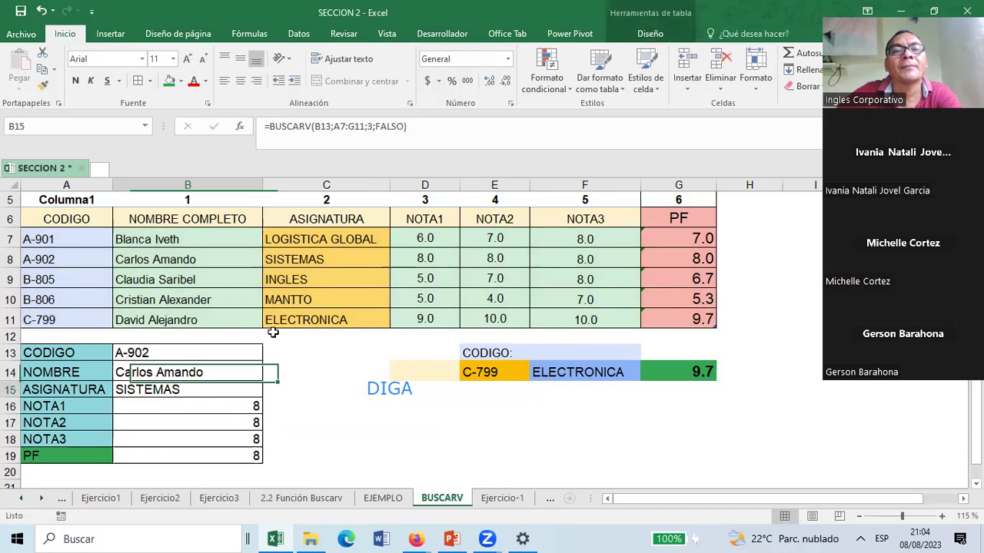
left_click(418, 298)
left_click(217, 406)
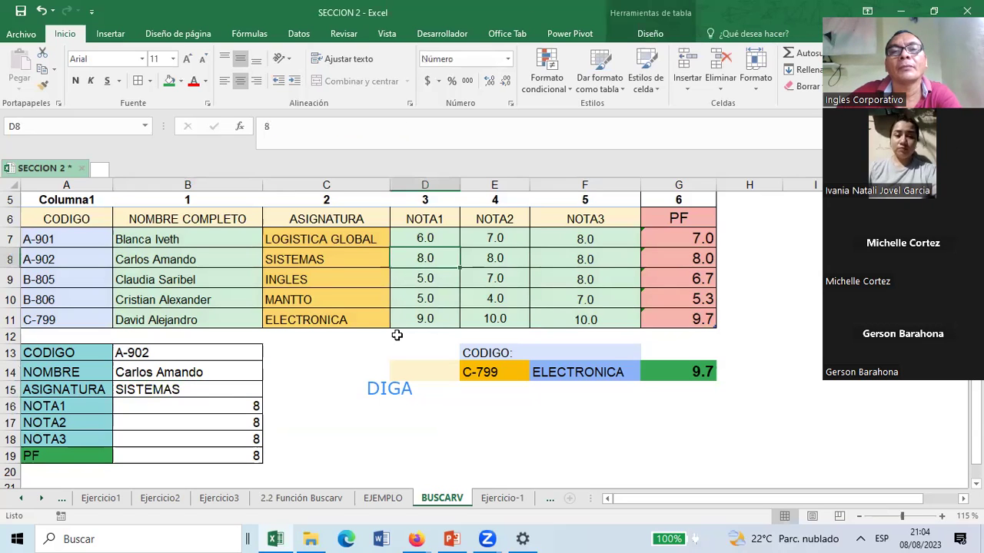
left_click(493, 262)
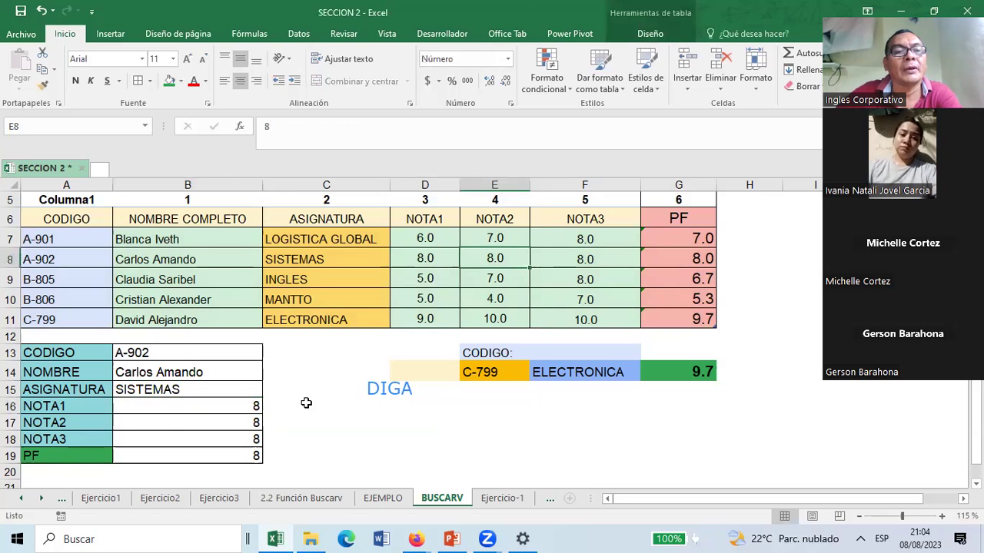
left_click(167, 425)
left_click(592, 261)
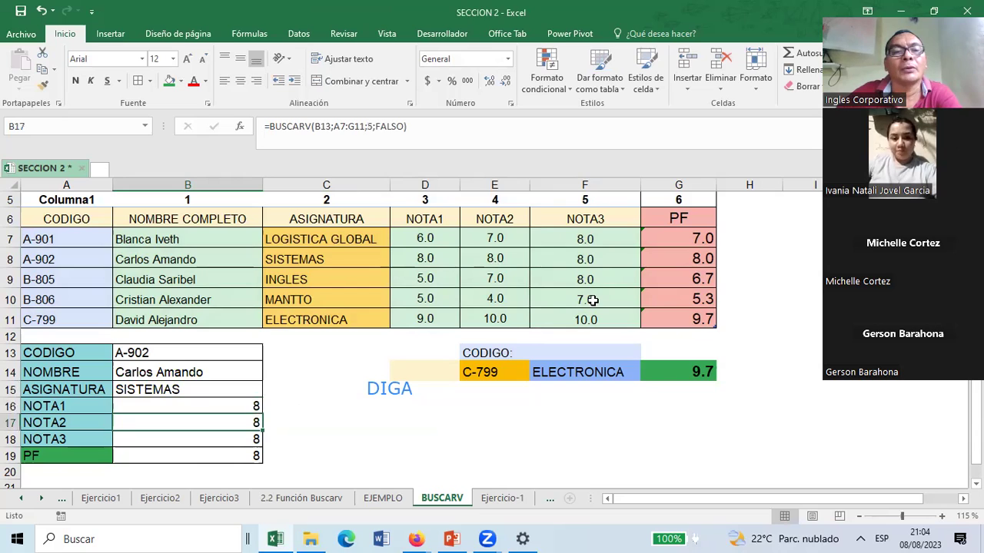
left_click(196, 450)
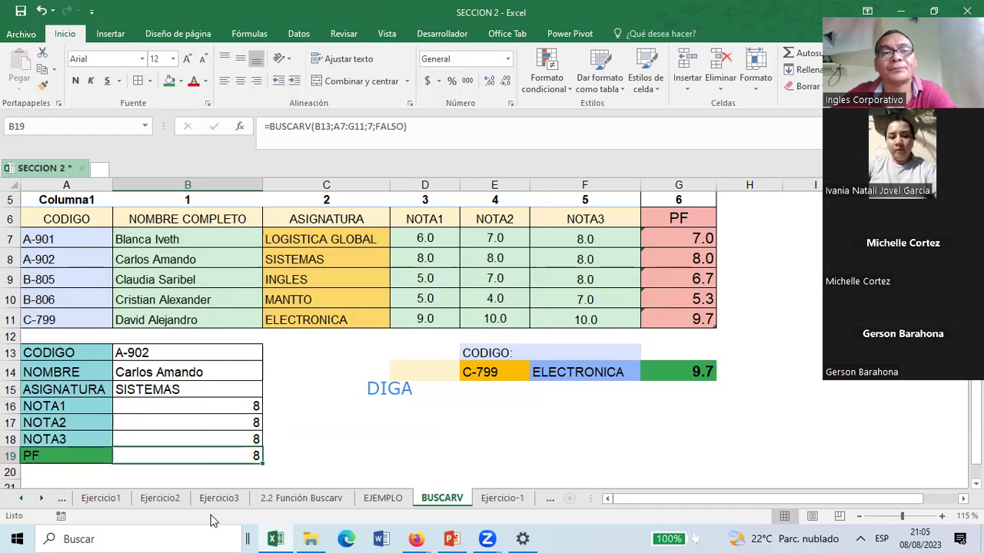
Change the code in B13 to B-805 and check the PF of 6.666666667.
left_click(184, 354)
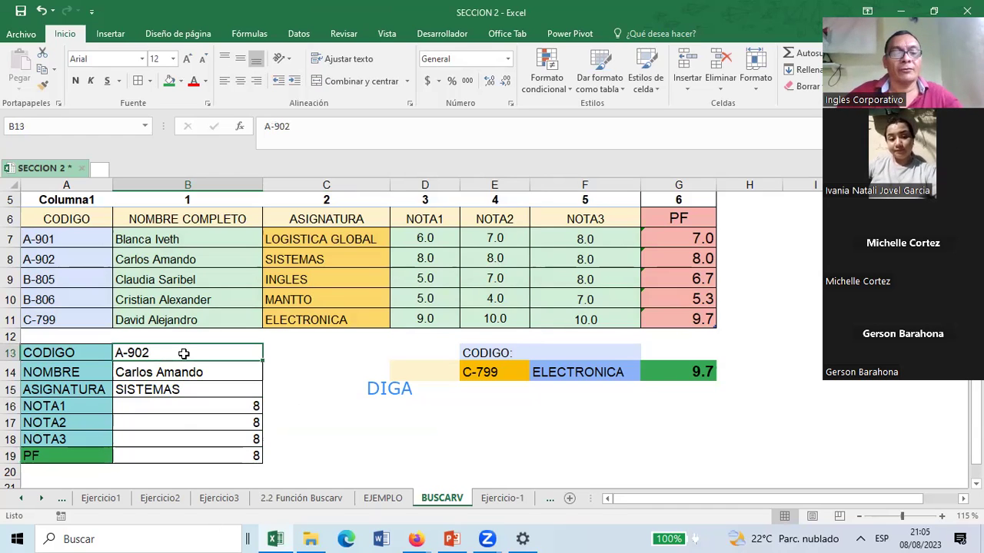
type("B-")
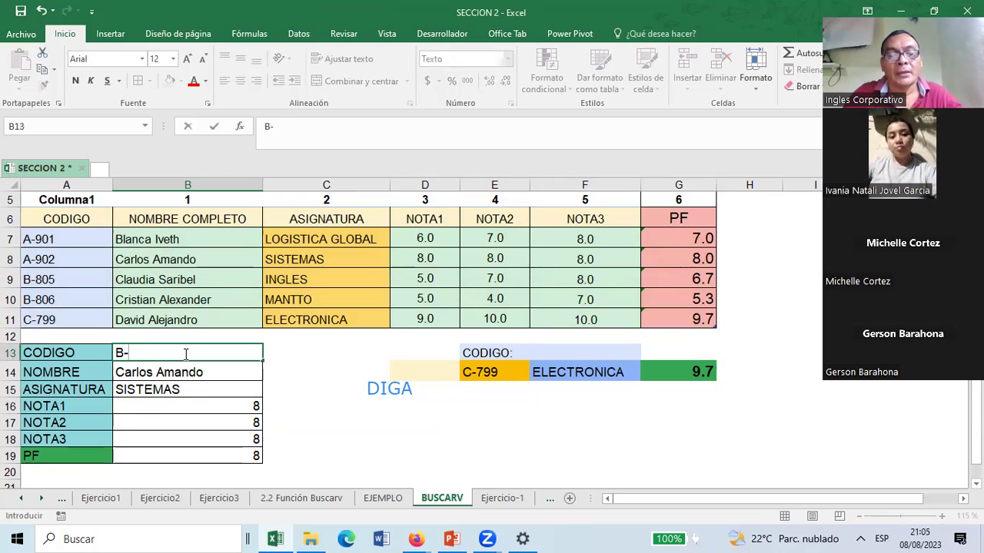
type("80")
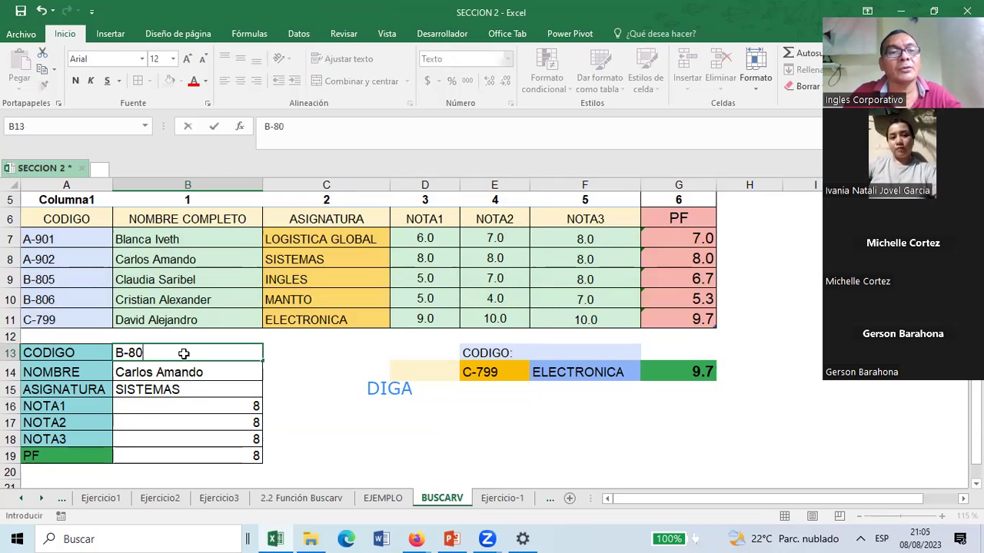
type("5")
key("Return")
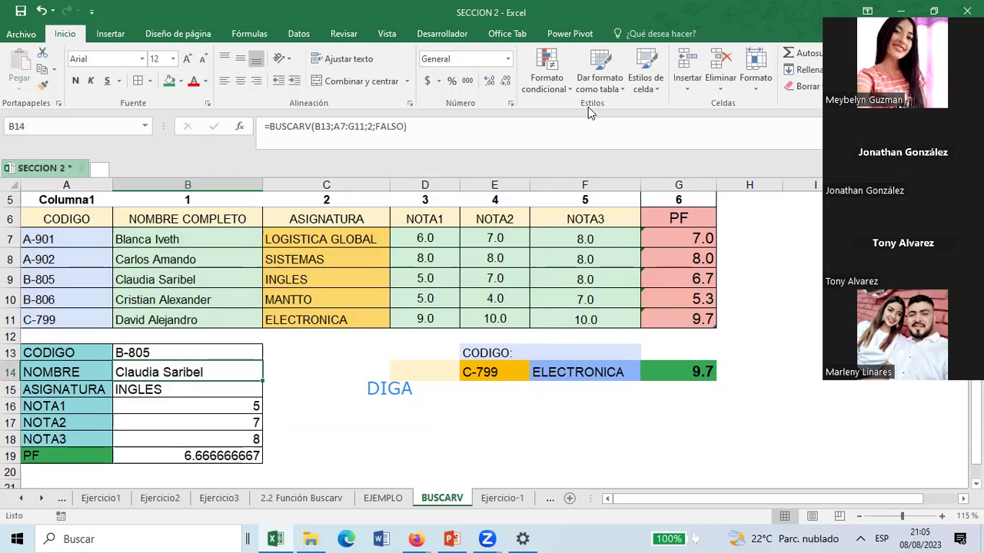
scroll(935, 397, "down", 5)
scroll(935, 397, "up", 5)
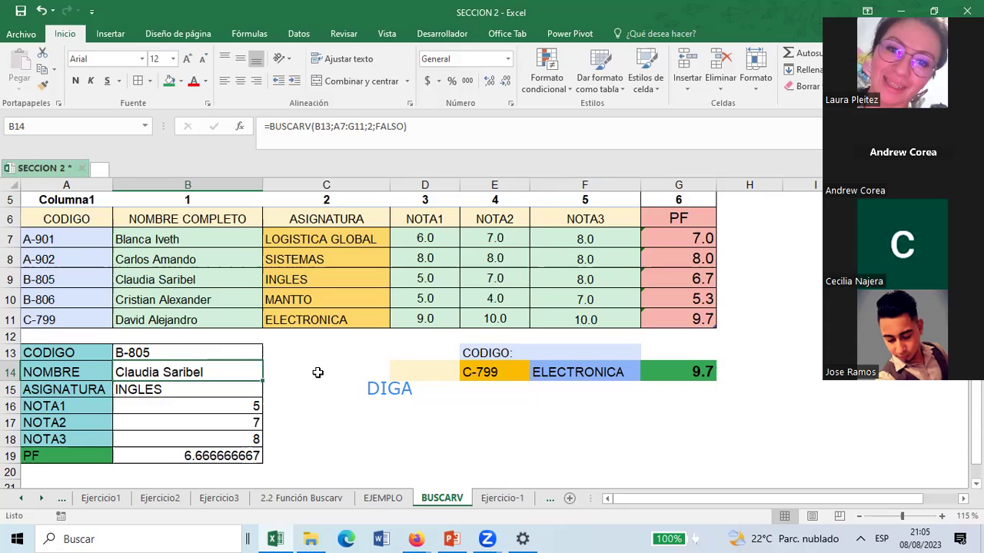
left_click(167, 457)
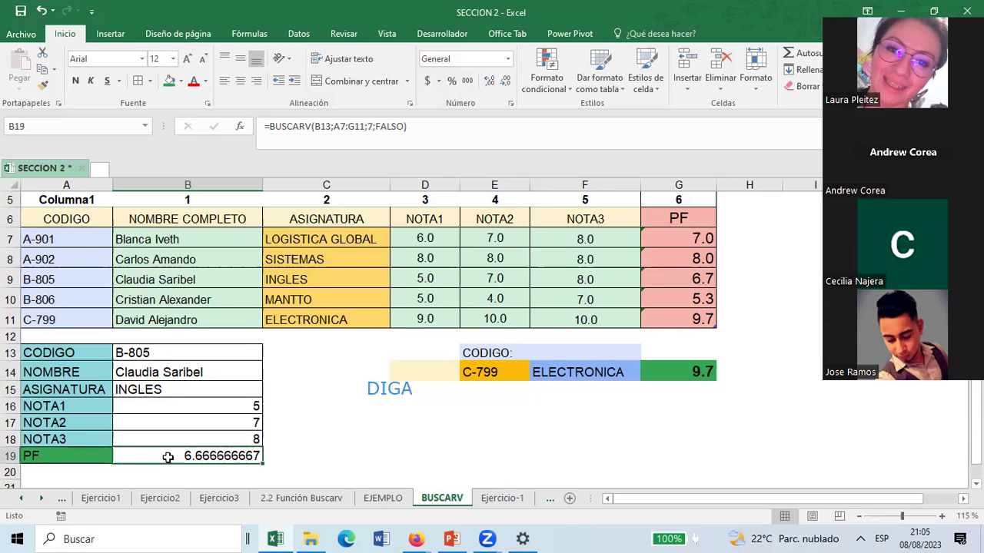